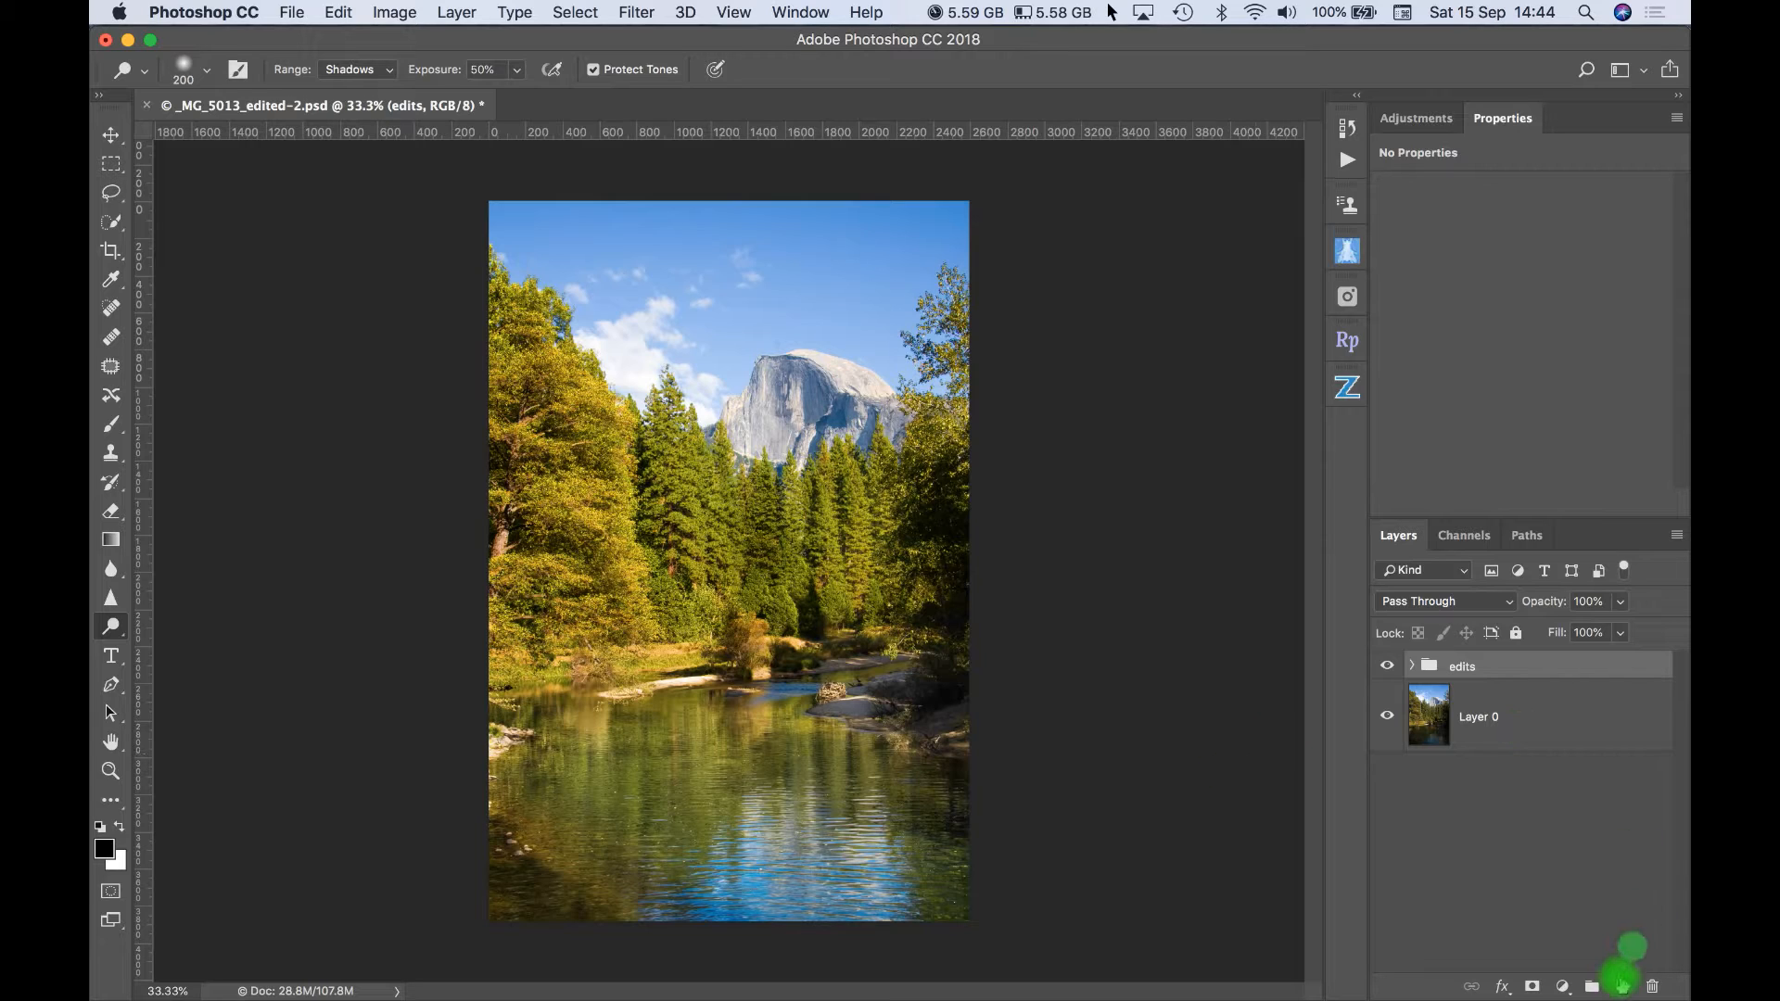
# - Add a new layer above the edits group and fill it with 50% Gray
pyautogui.click(1621, 986)
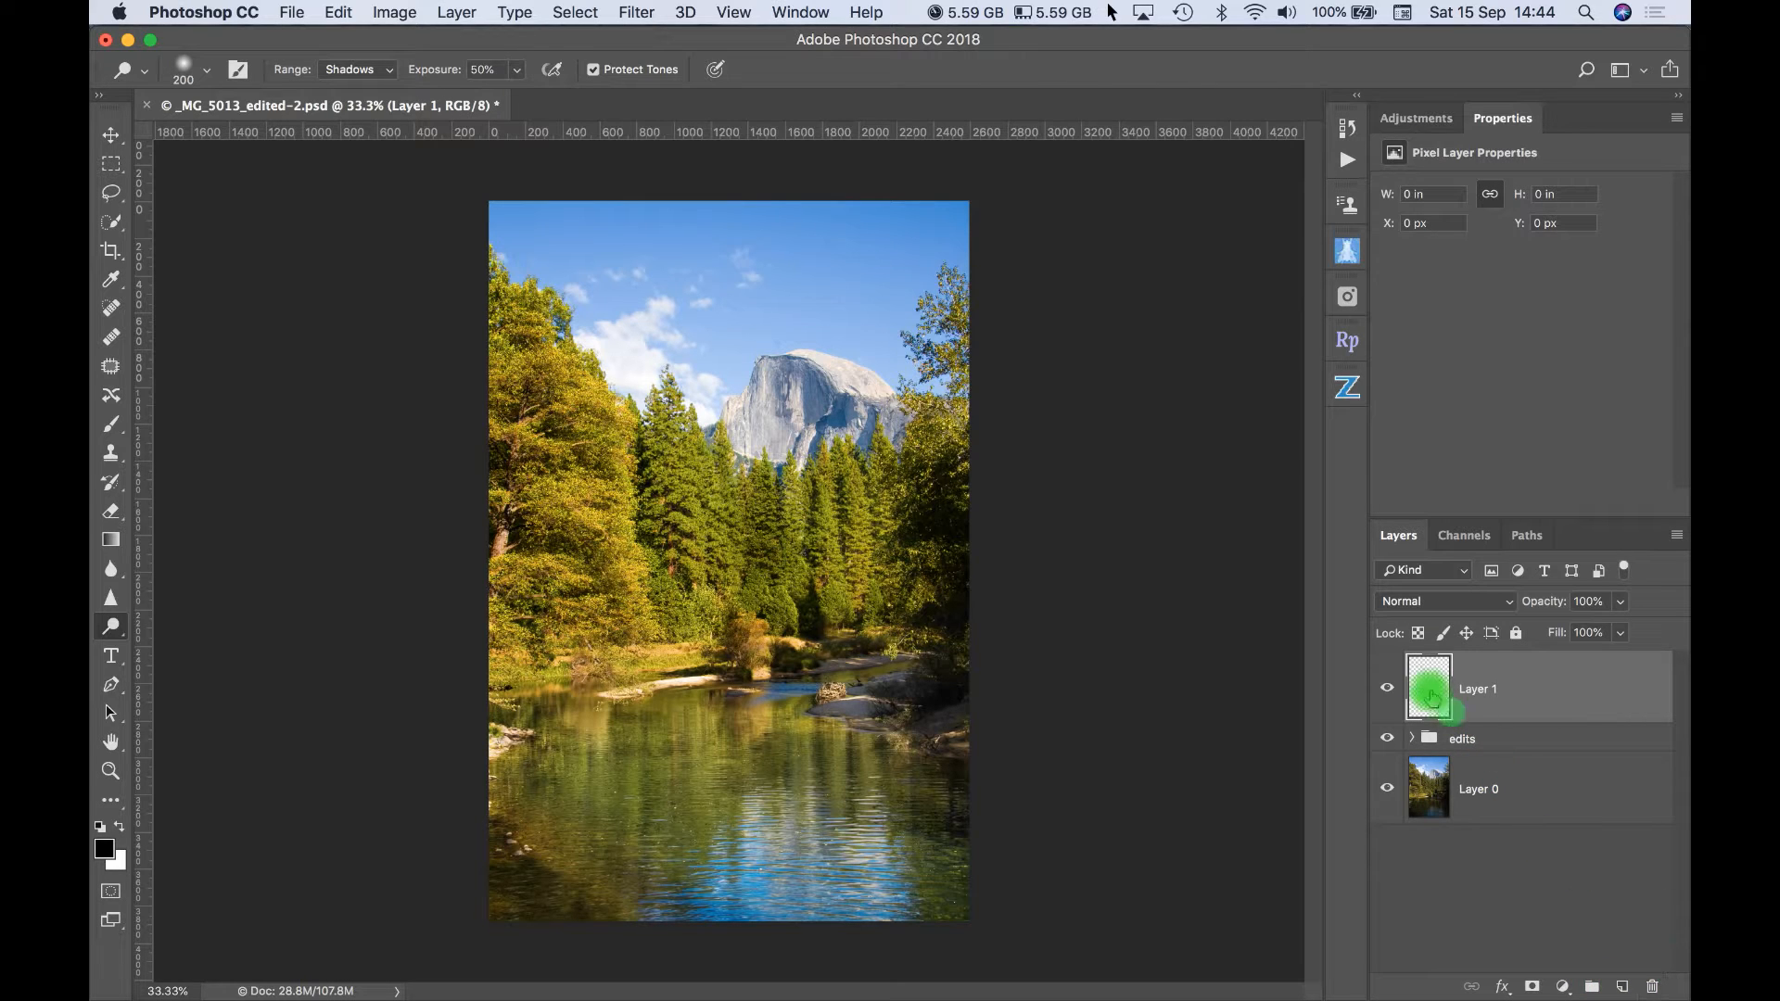
pyautogui.click(336, 13)
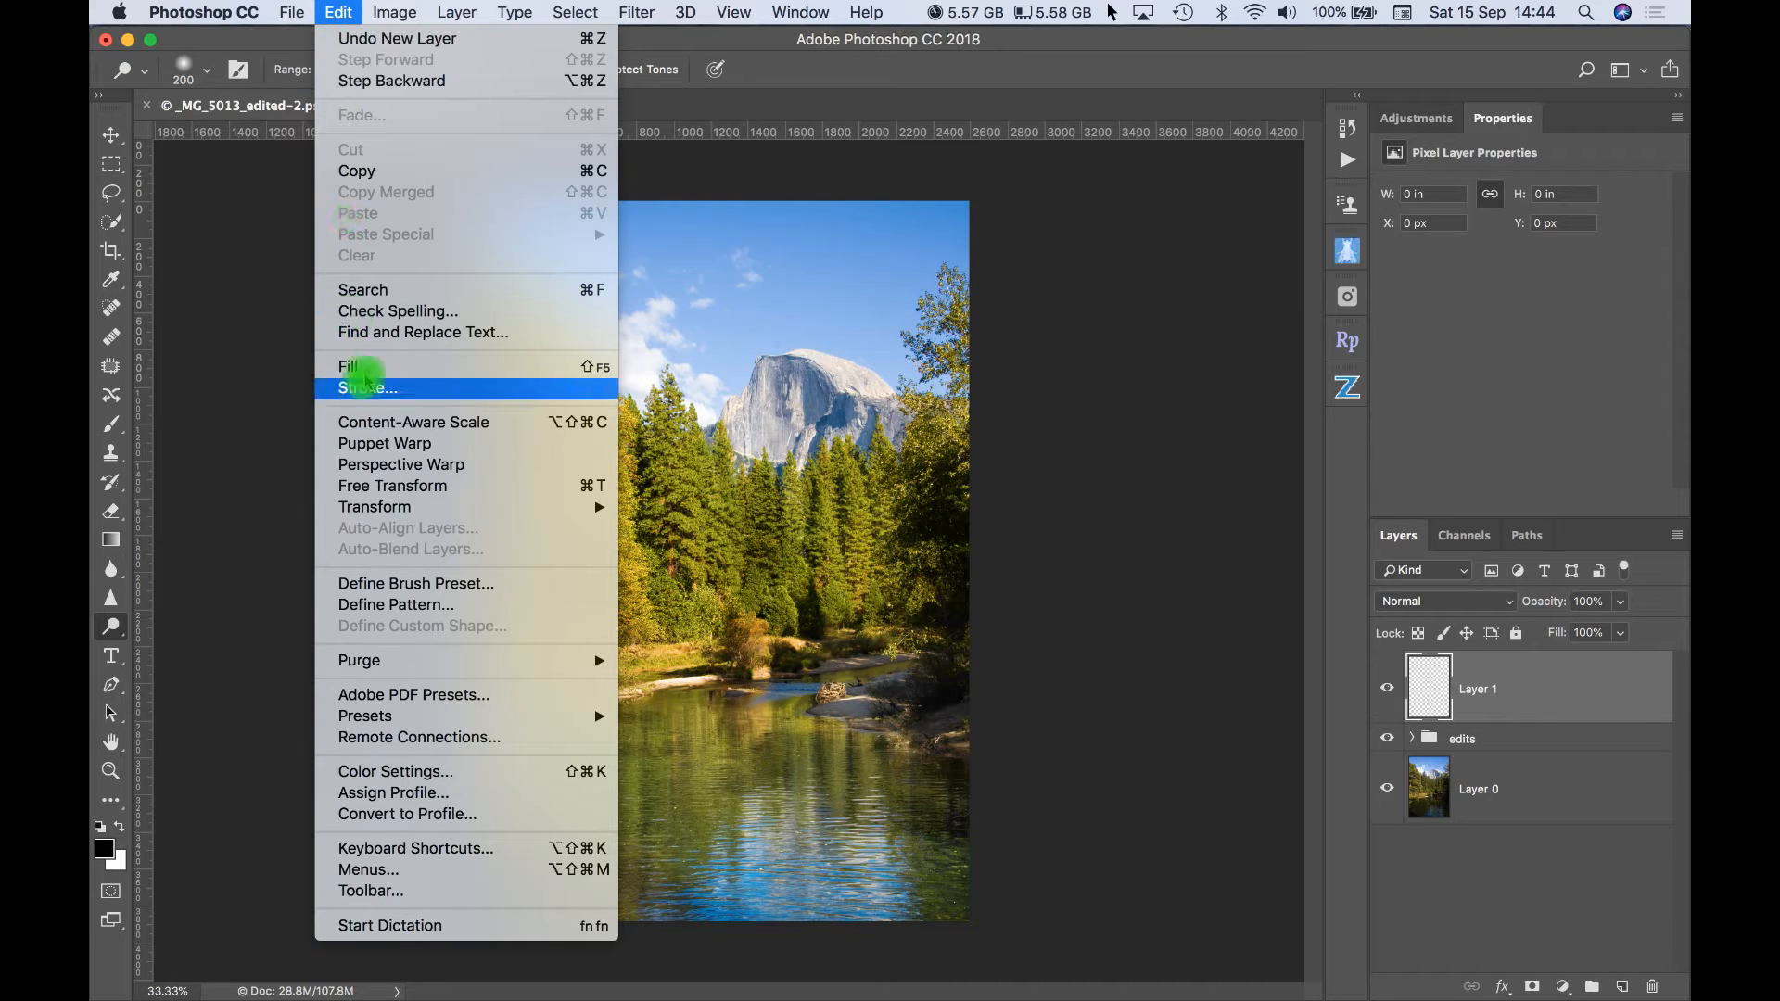
pyautogui.click(364, 369)
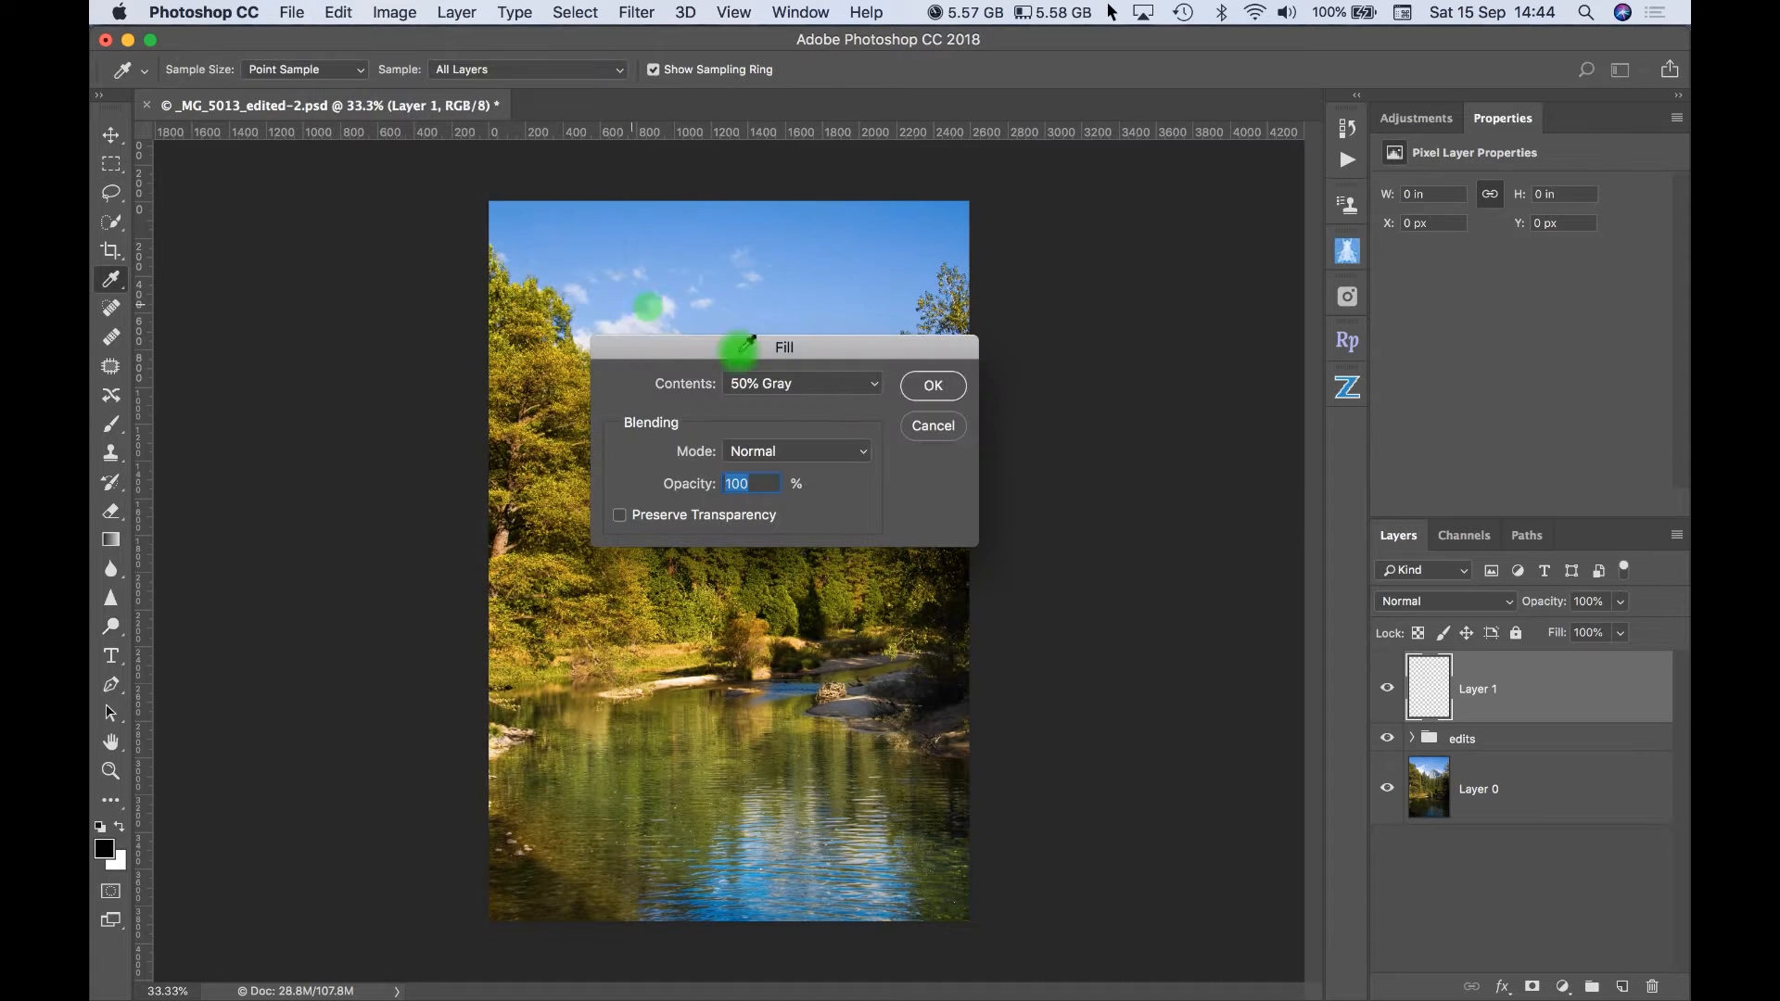
pyautogui.click(874, 389)
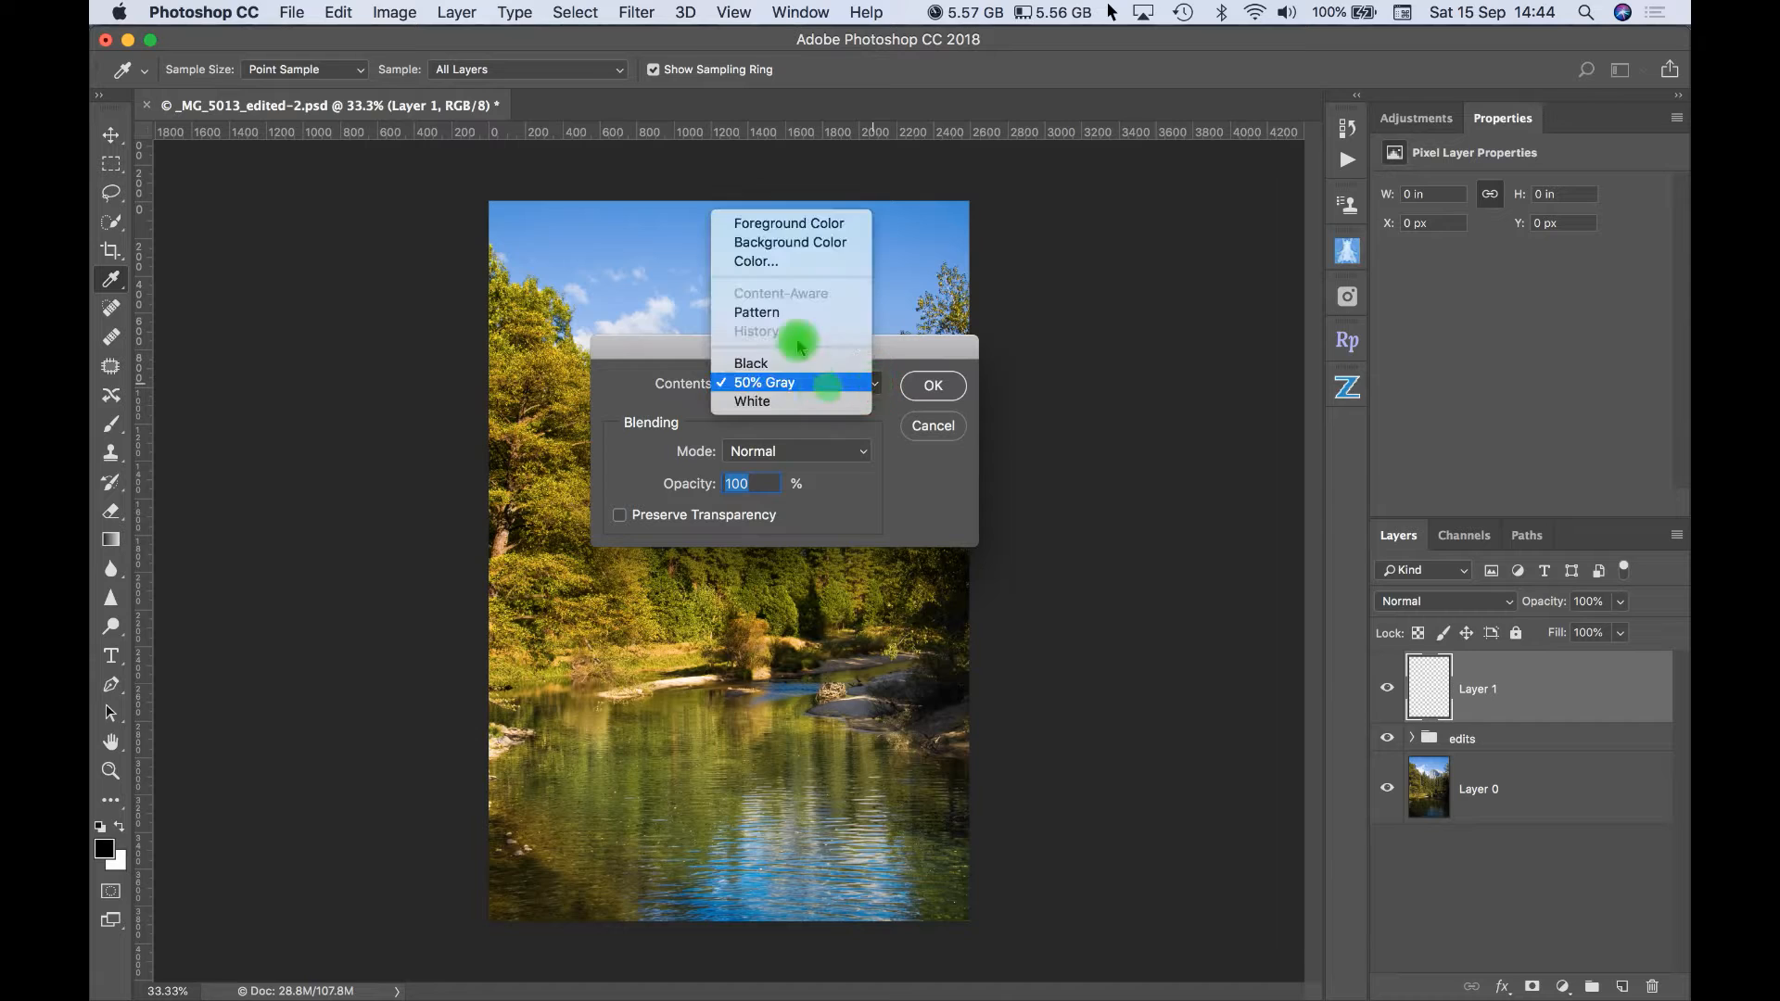
pyautogui.click(772, 385)
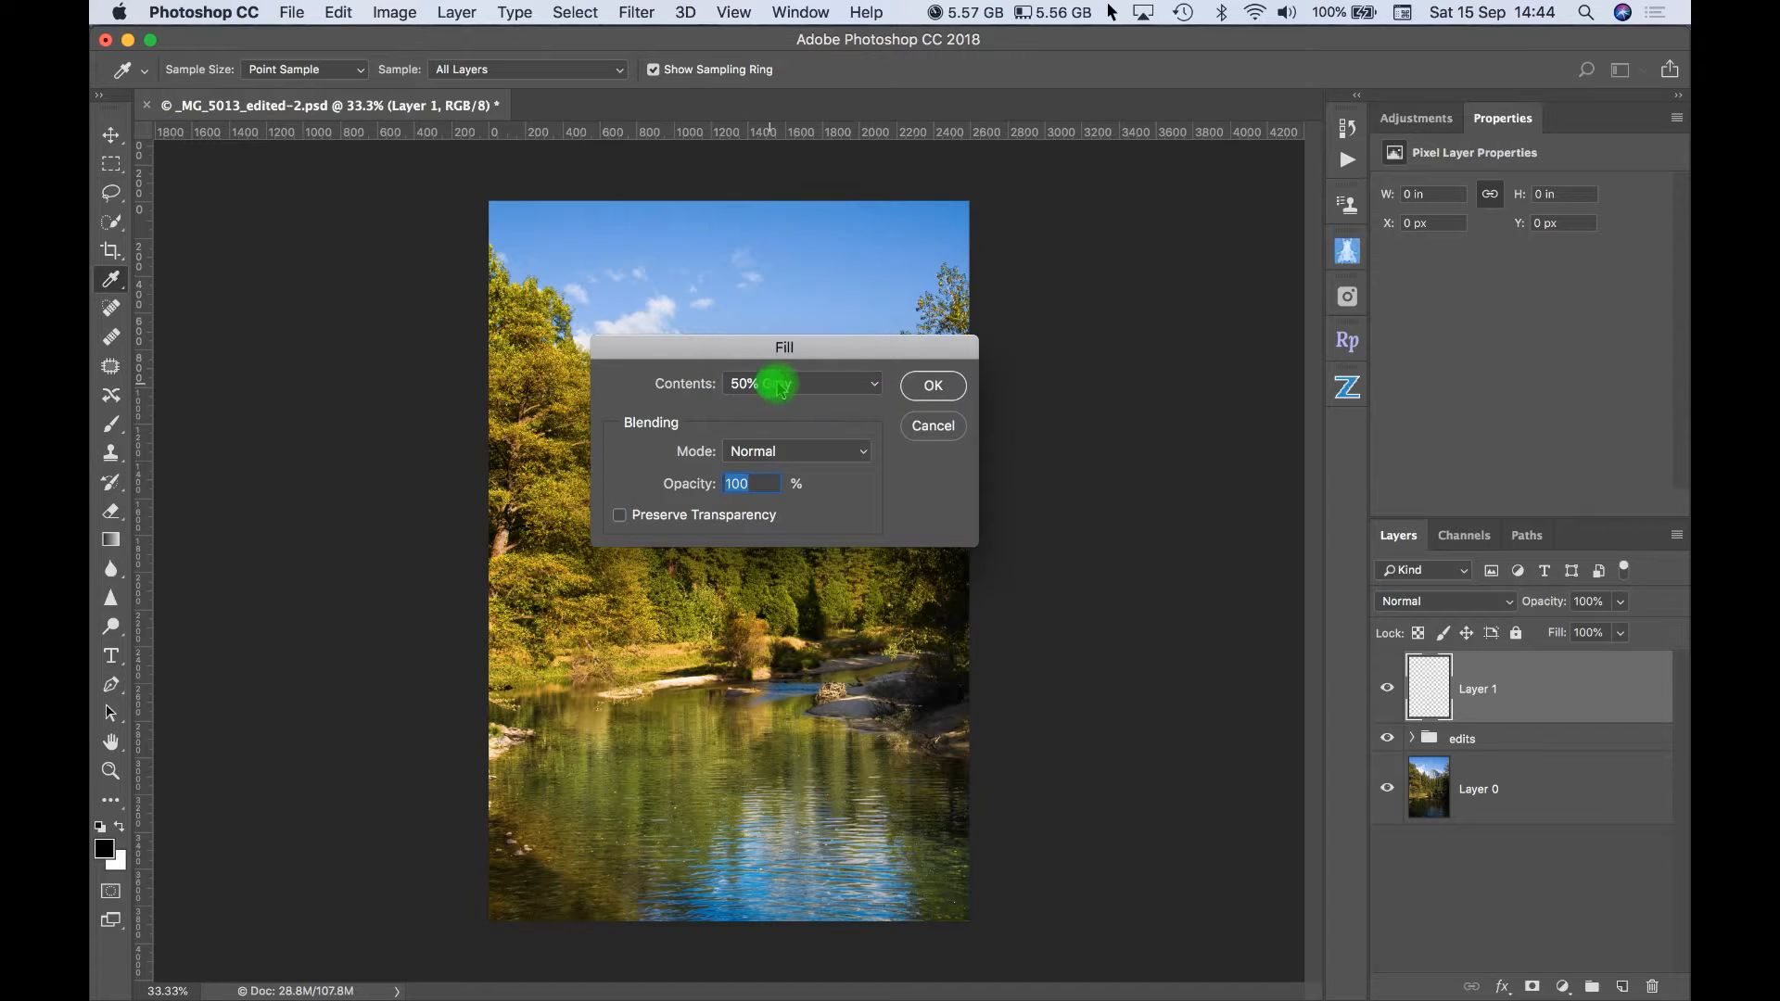
pyautogui.click(927, 389)
pyautogui.press('o')
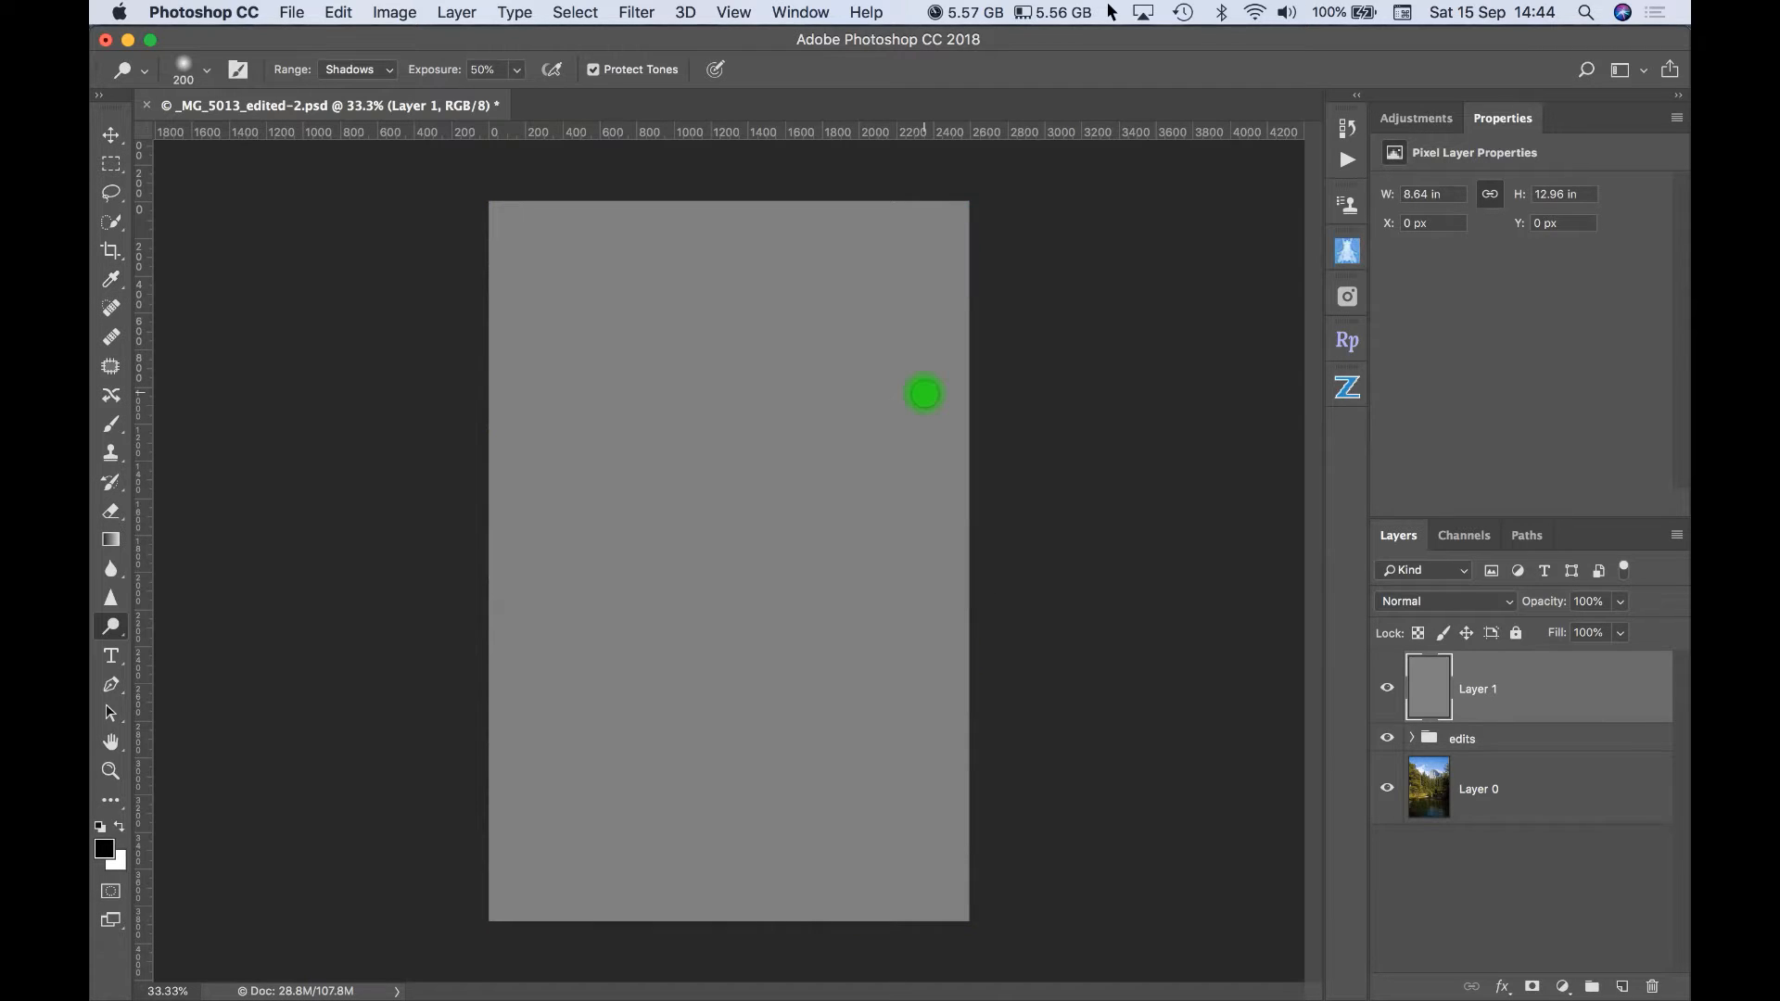
# - Set the gray layer's blend mode to Soft Light and rename the layer "burn"
pyautogui.click(1509, 604)
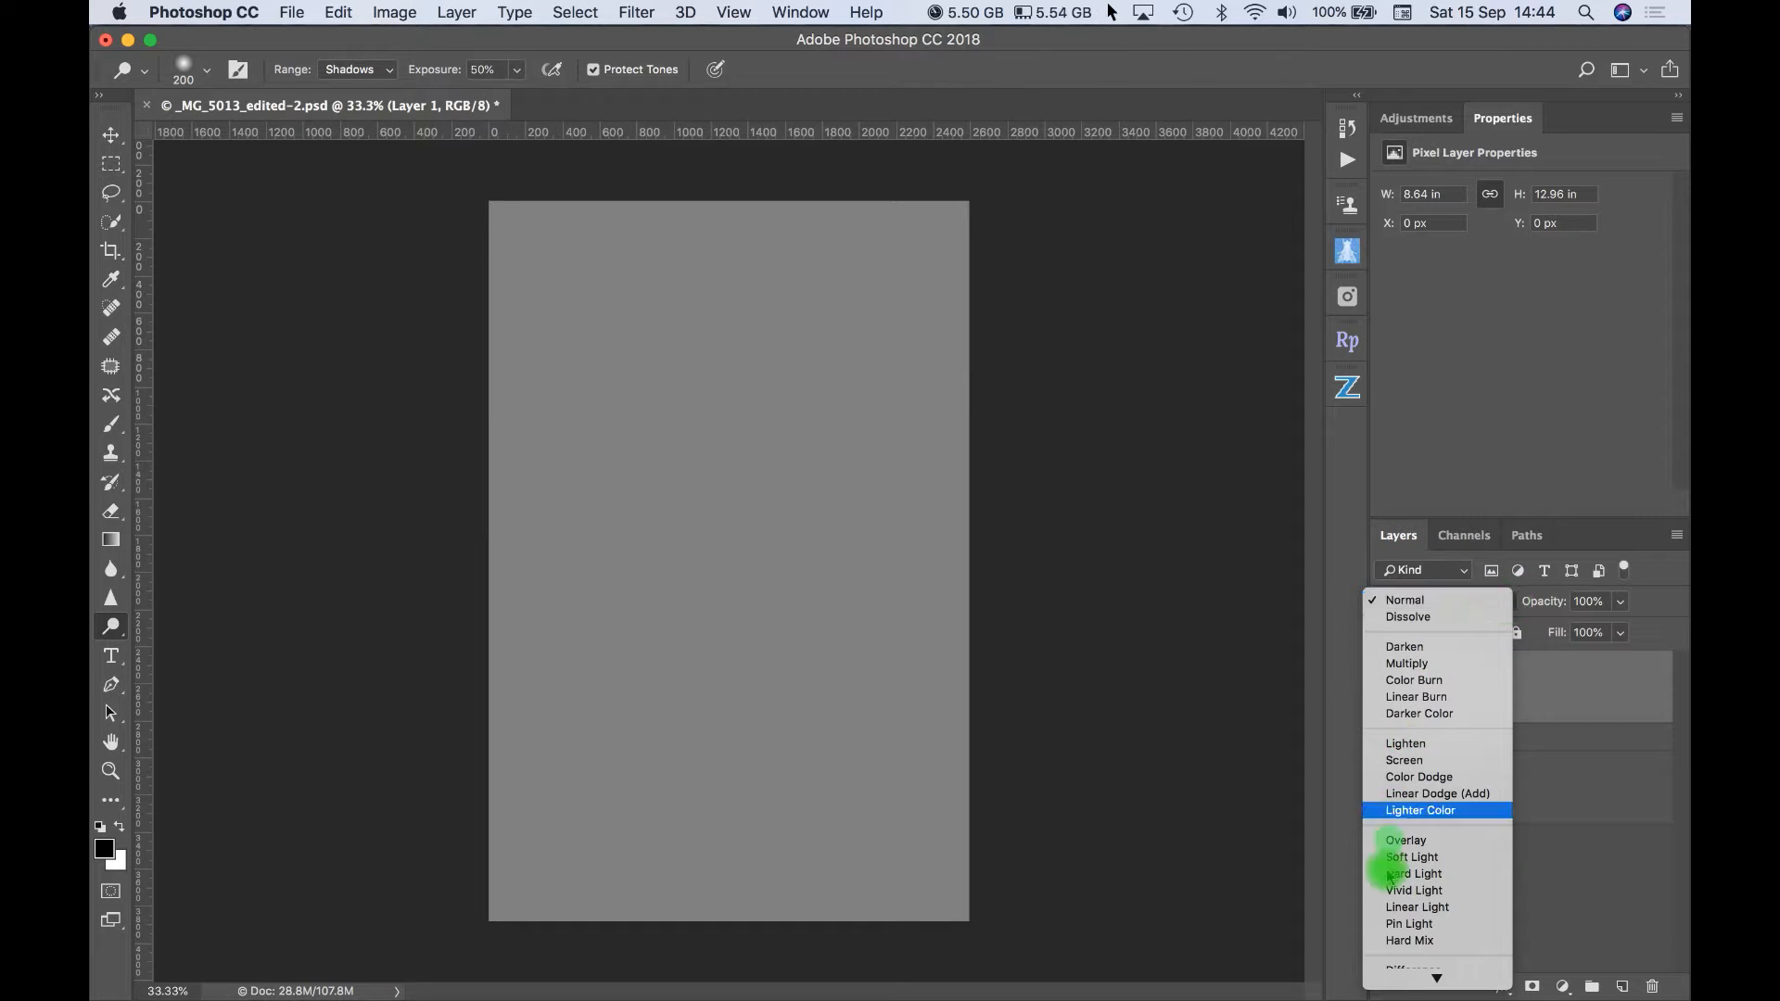
pyautogui.click(1414, 857)
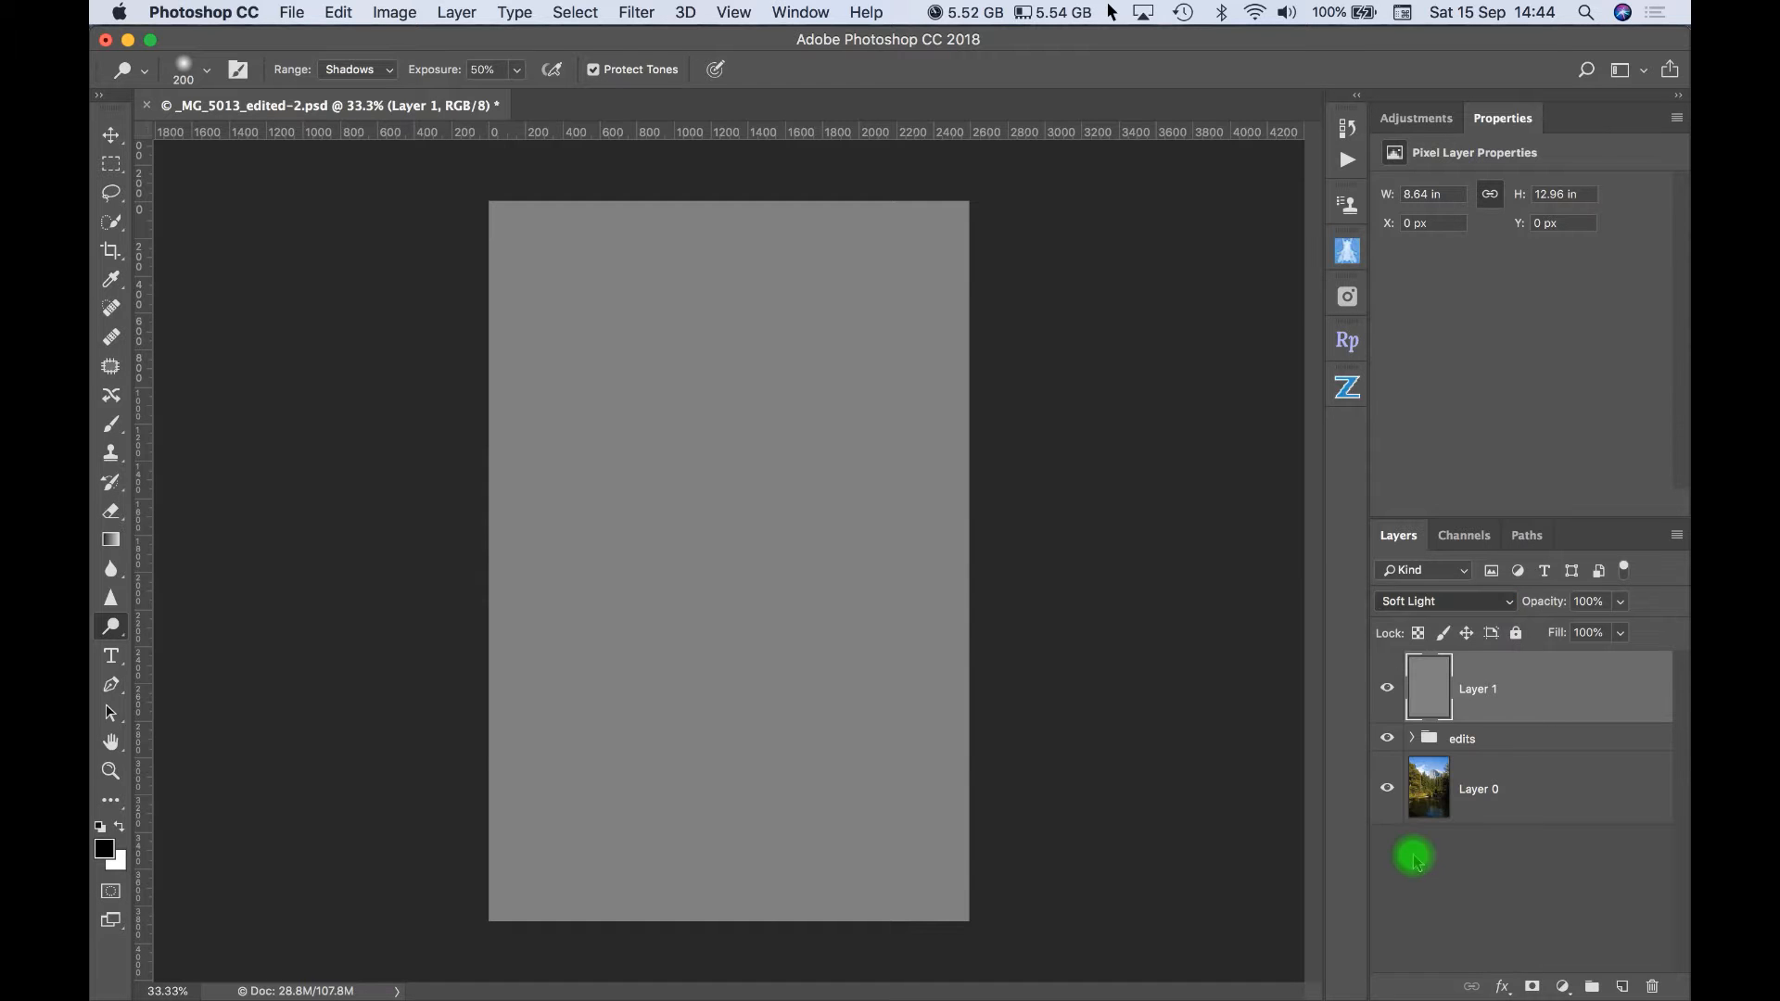
pyautogui.click(1486, 691)
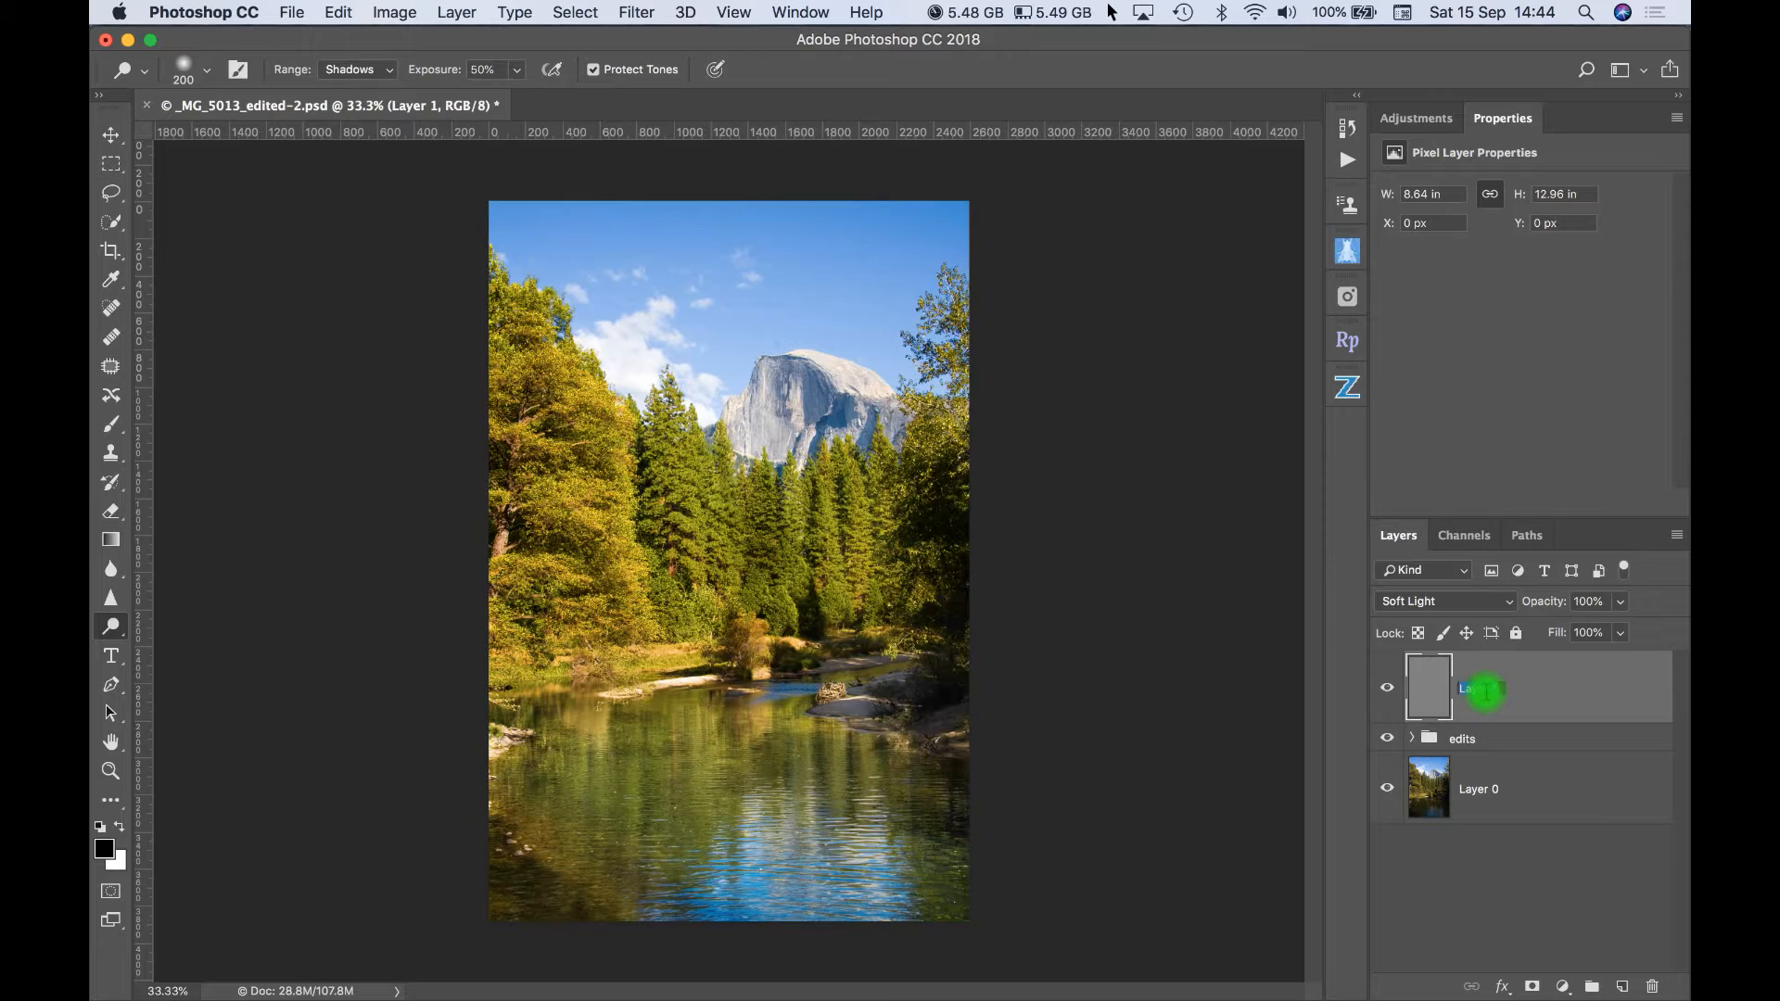
pyautogui.write('burn')
pyautogui.press('Return')
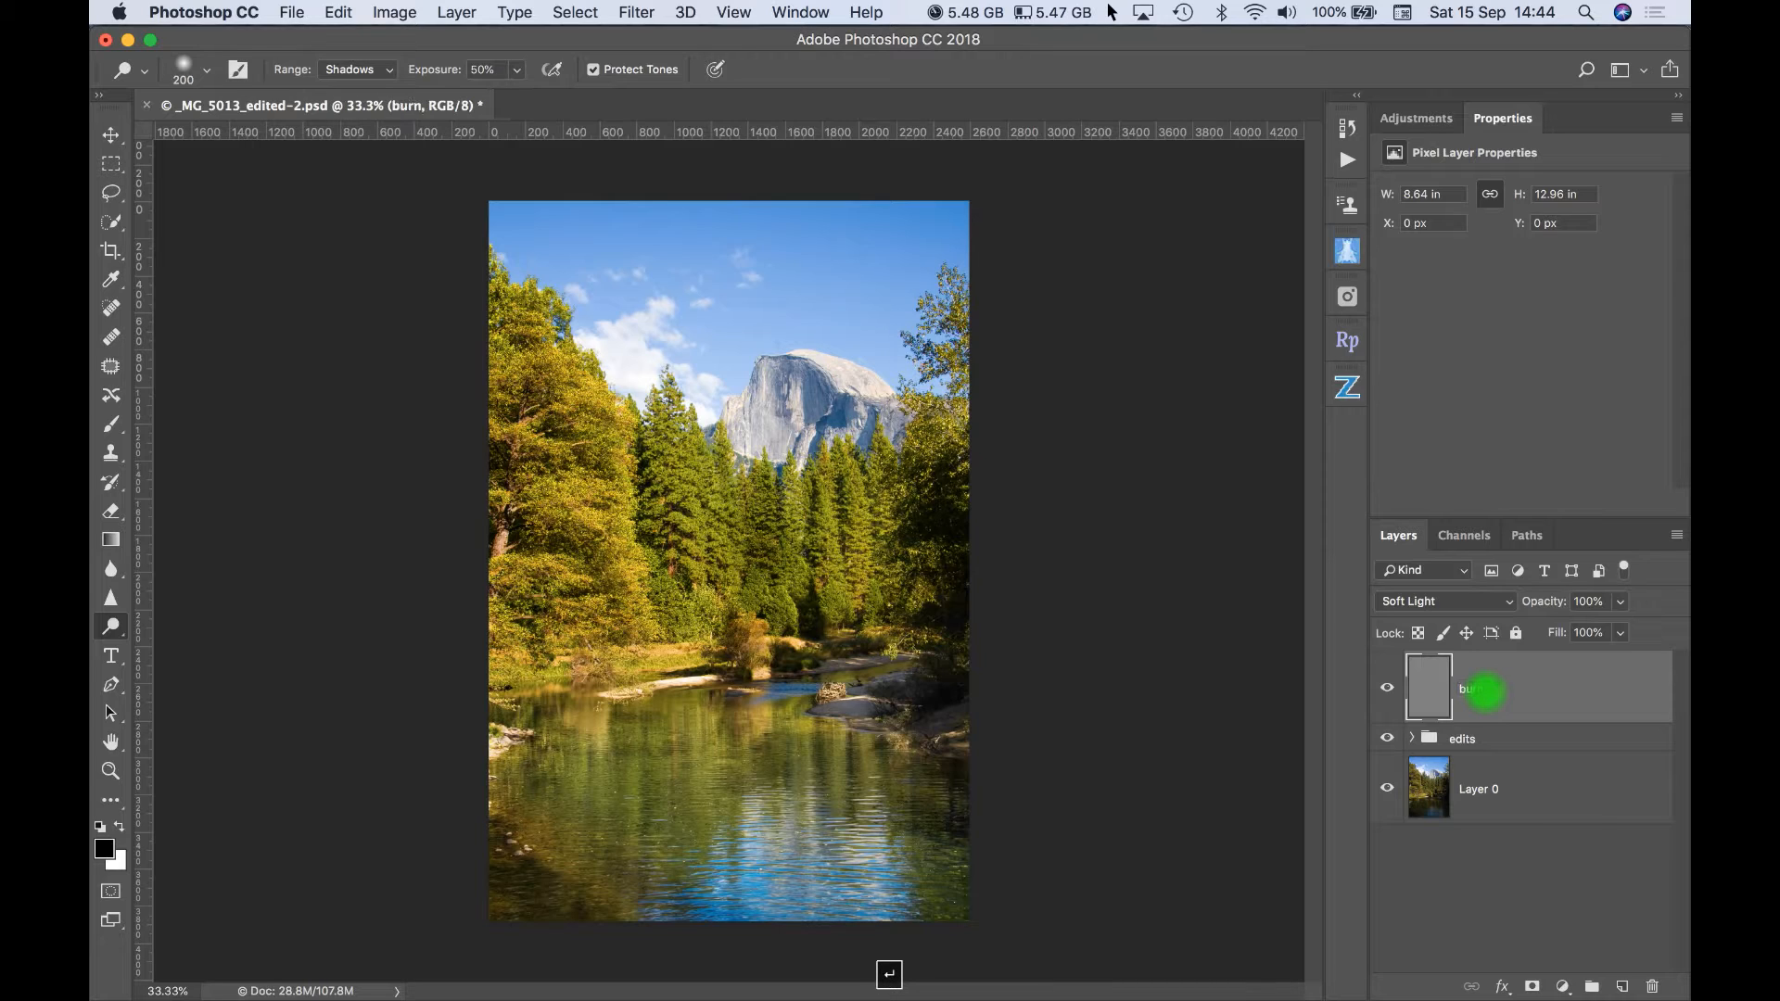
# - Duplicate the burn layer and name the copy "dodge"
pyautogui.rightClick(1558, 701)
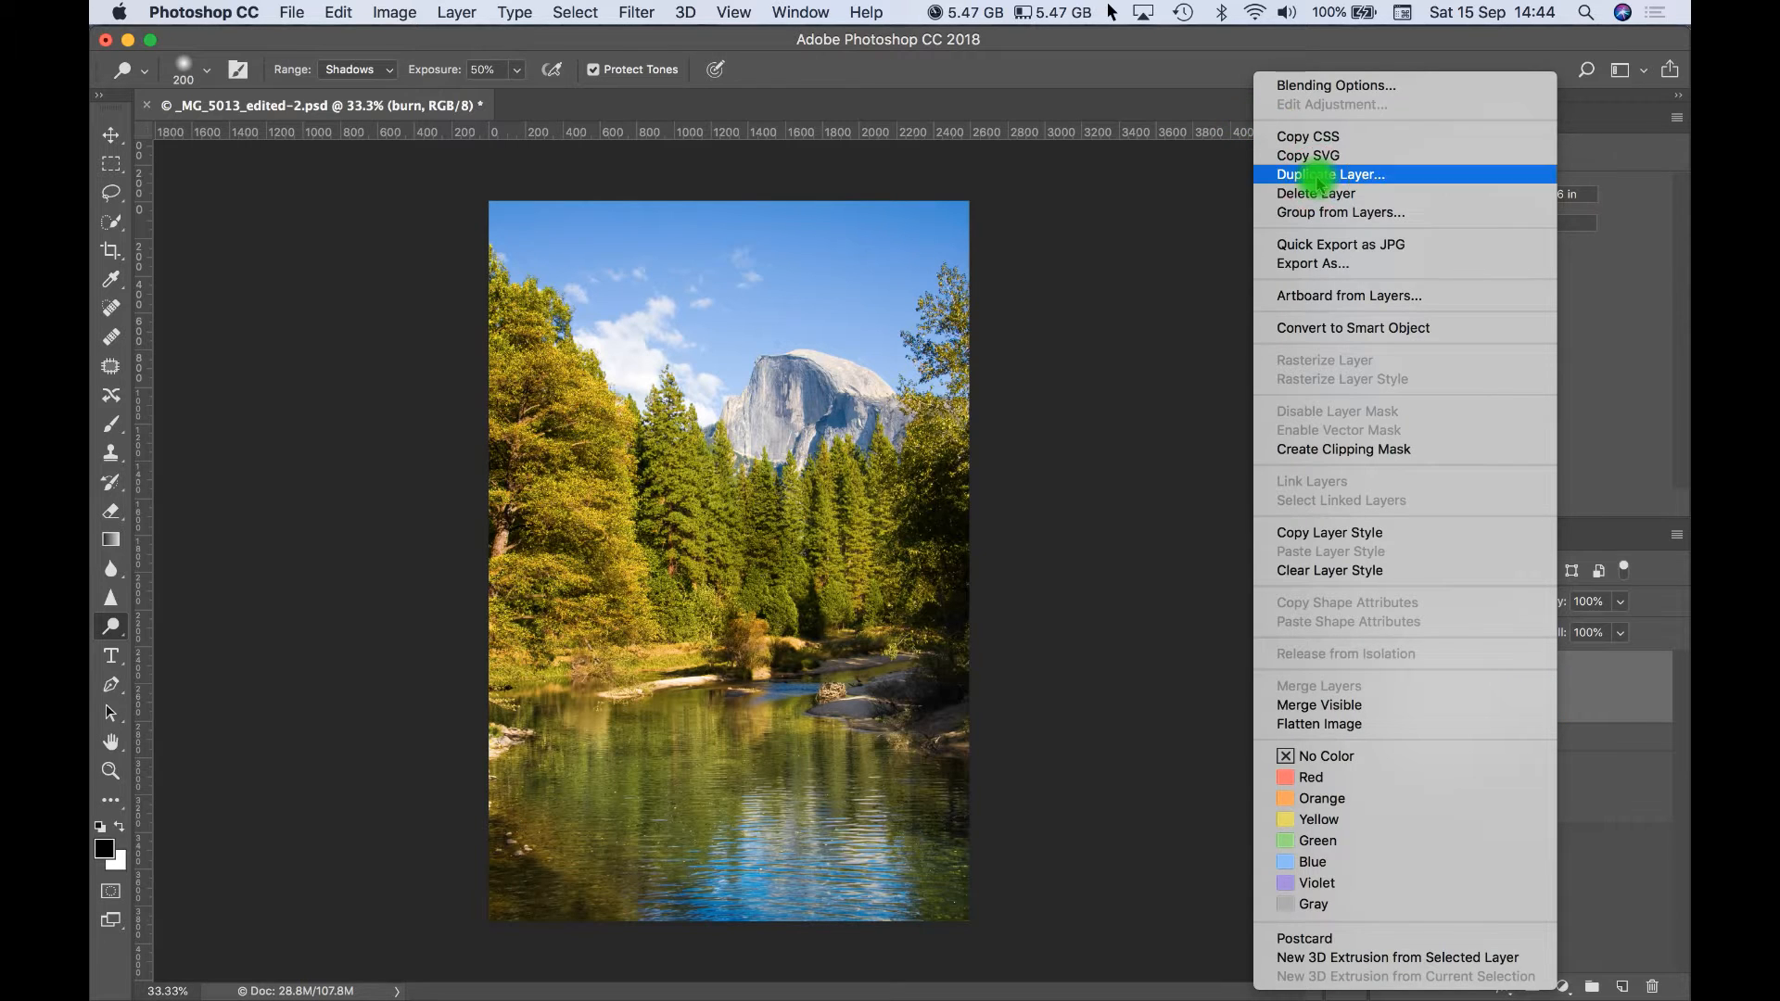
pyautogui.click(1332, 175)
pyautogui.write('dodge')
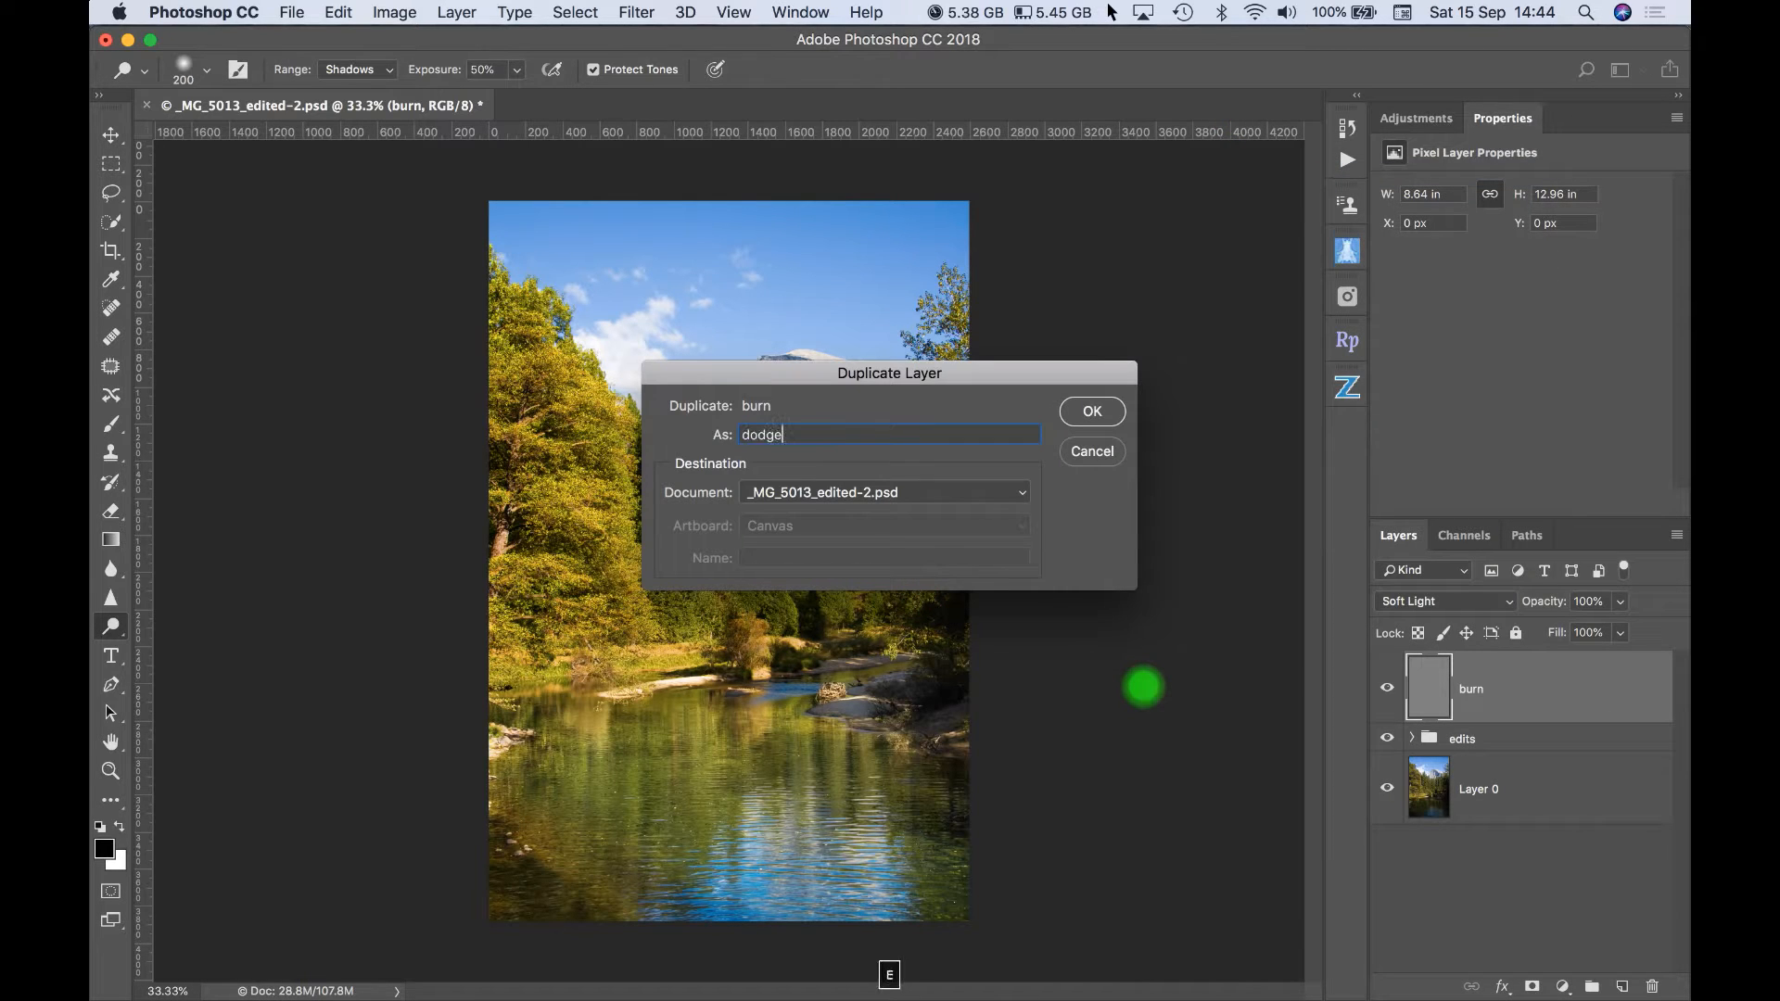
pyautogui.click(1081, 410)
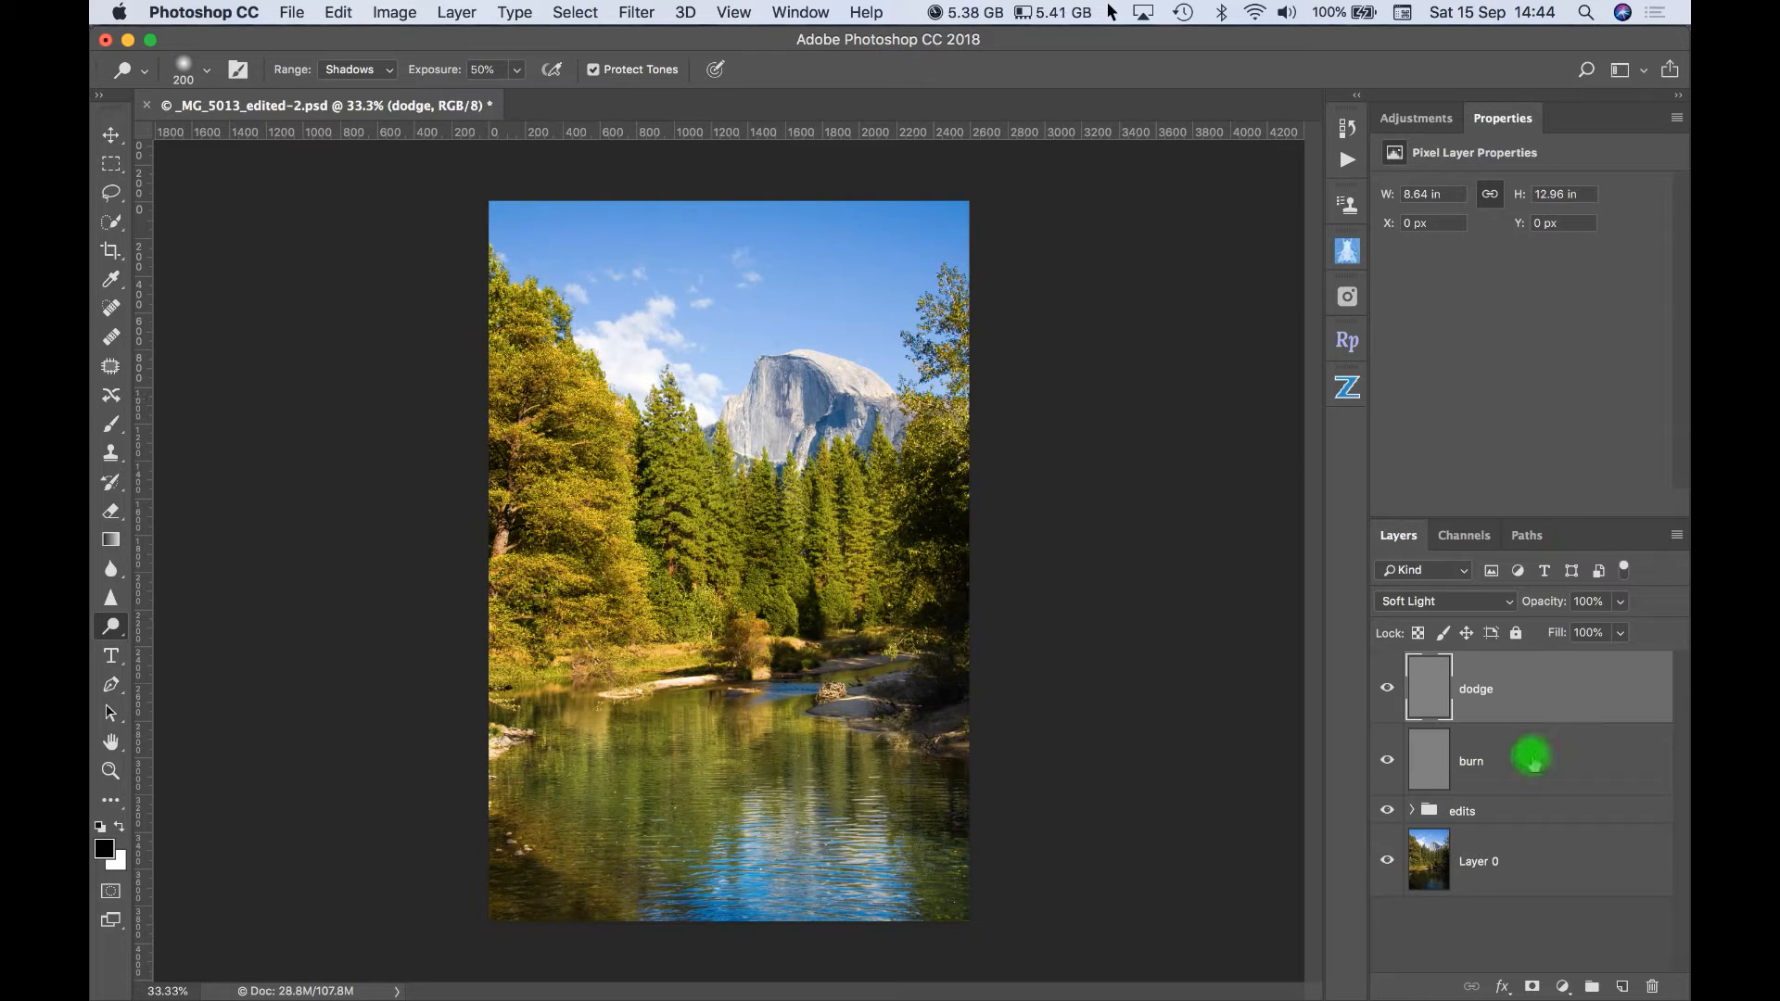
# - Group the dodge and burn layers together and name the group "dodge and burn"
pyautogui.keyDown('shift'); pyautogui.click(1532, 762); pyautogui.keyUp('shift')
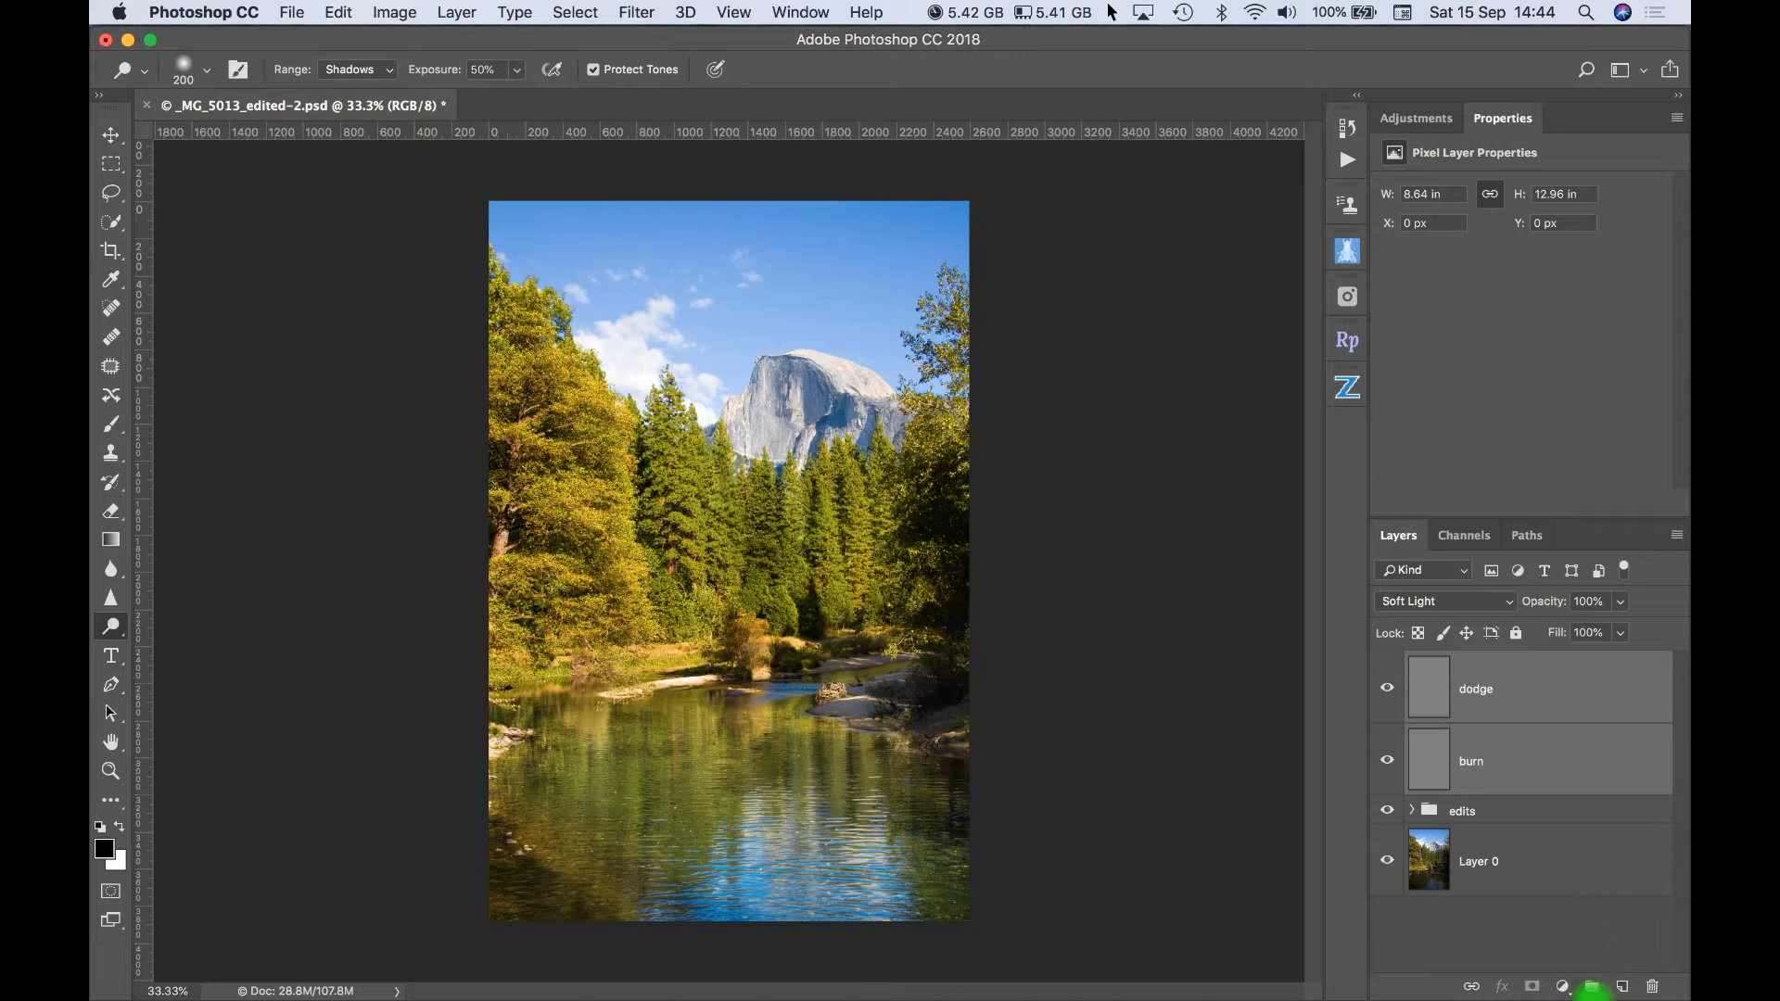
pyautogui.click(1592, 986)
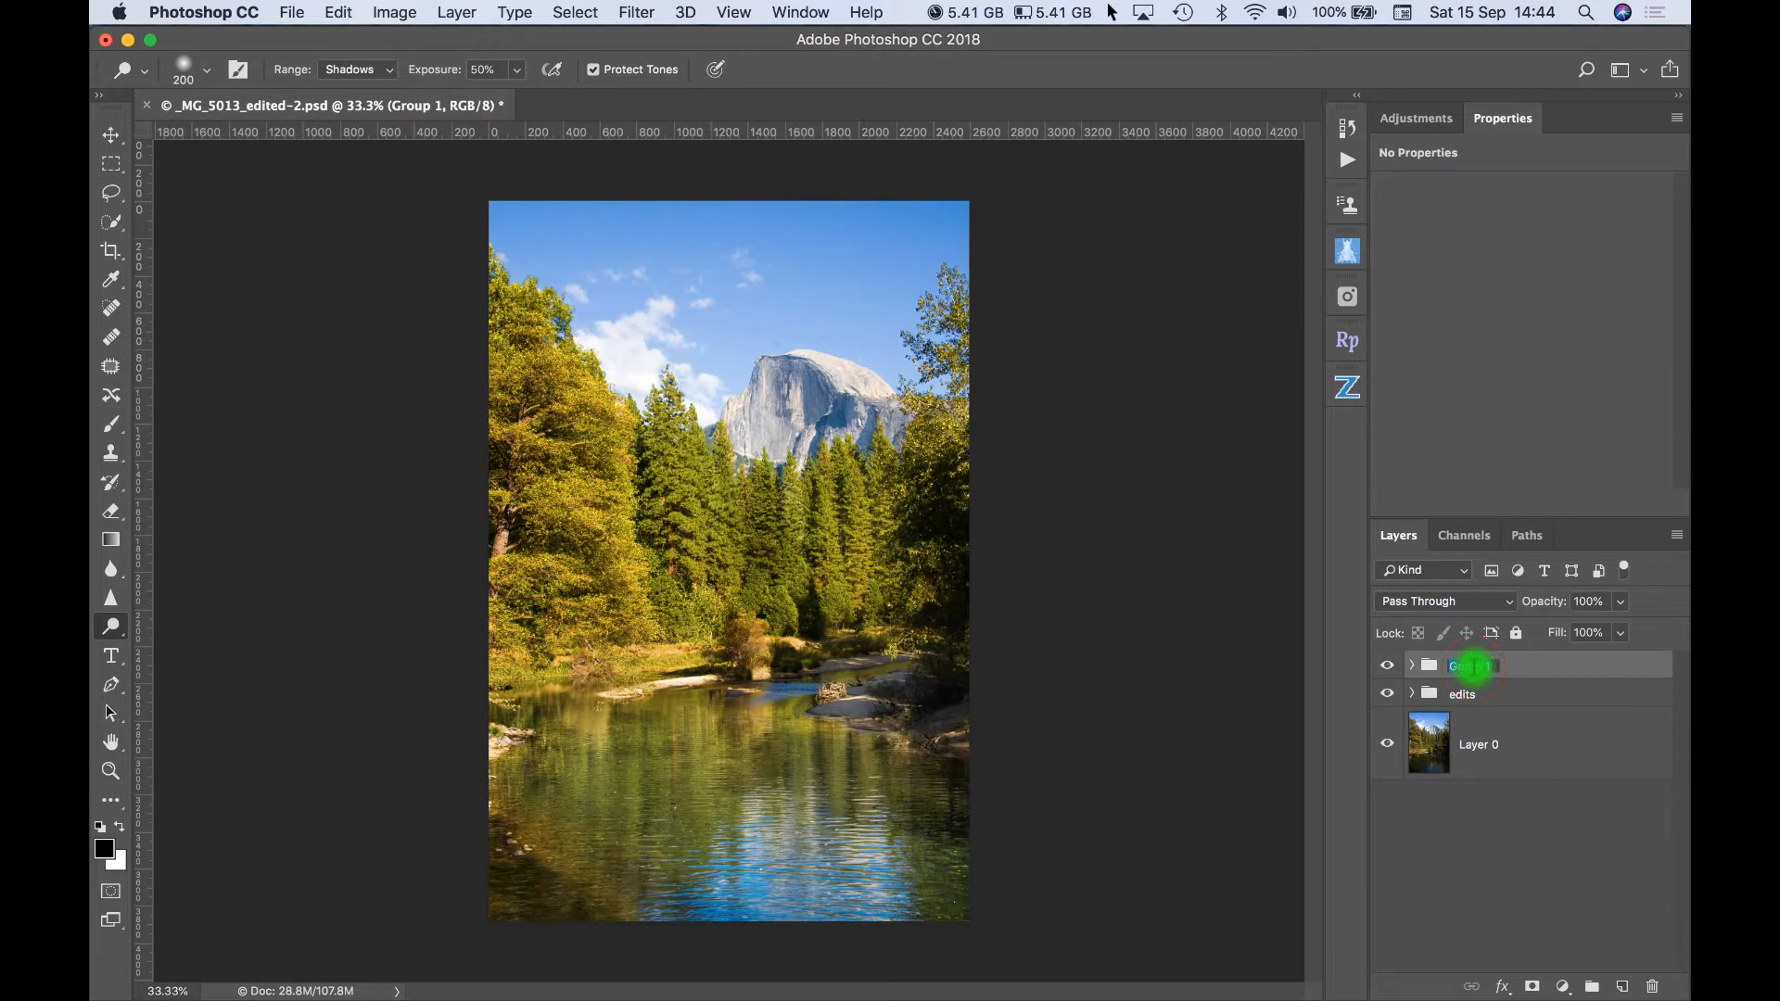
pyautogui.write('dodge and burn')
pyautogui.press('Return')
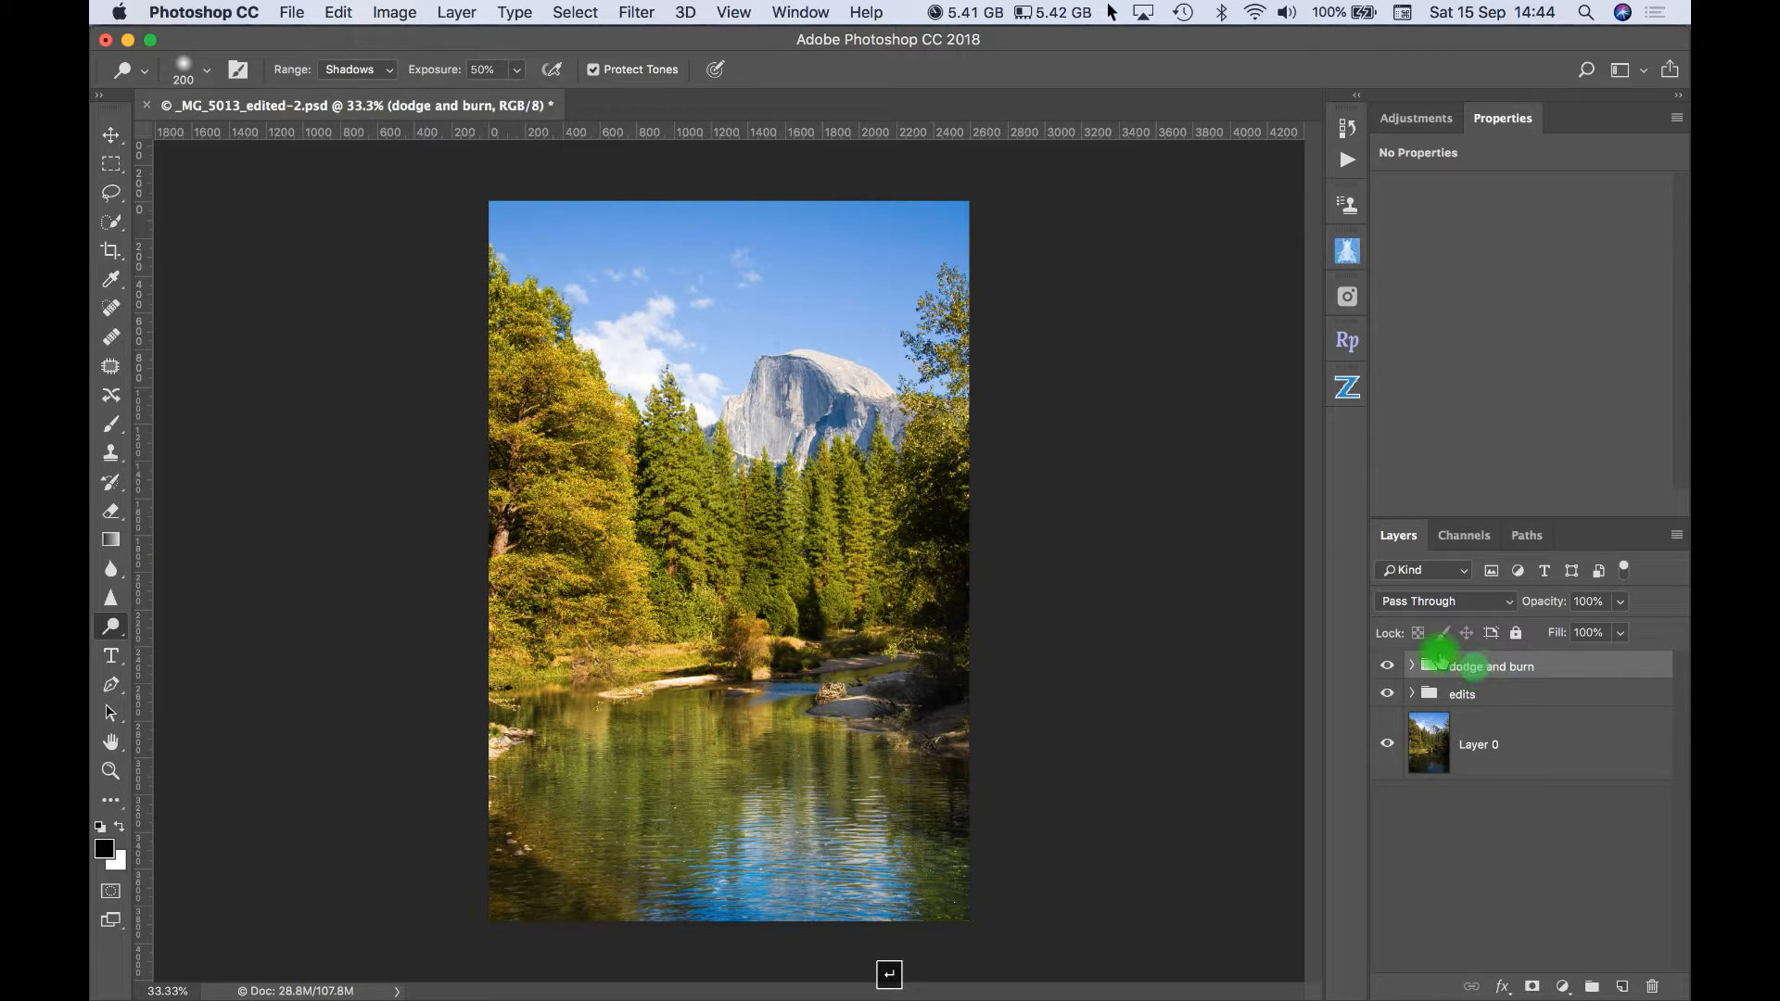
# - Expand the dodge and burn group, select the burn layer and activate the Brush tool with black as the foreground color
pyautogui.click(1412, 667)
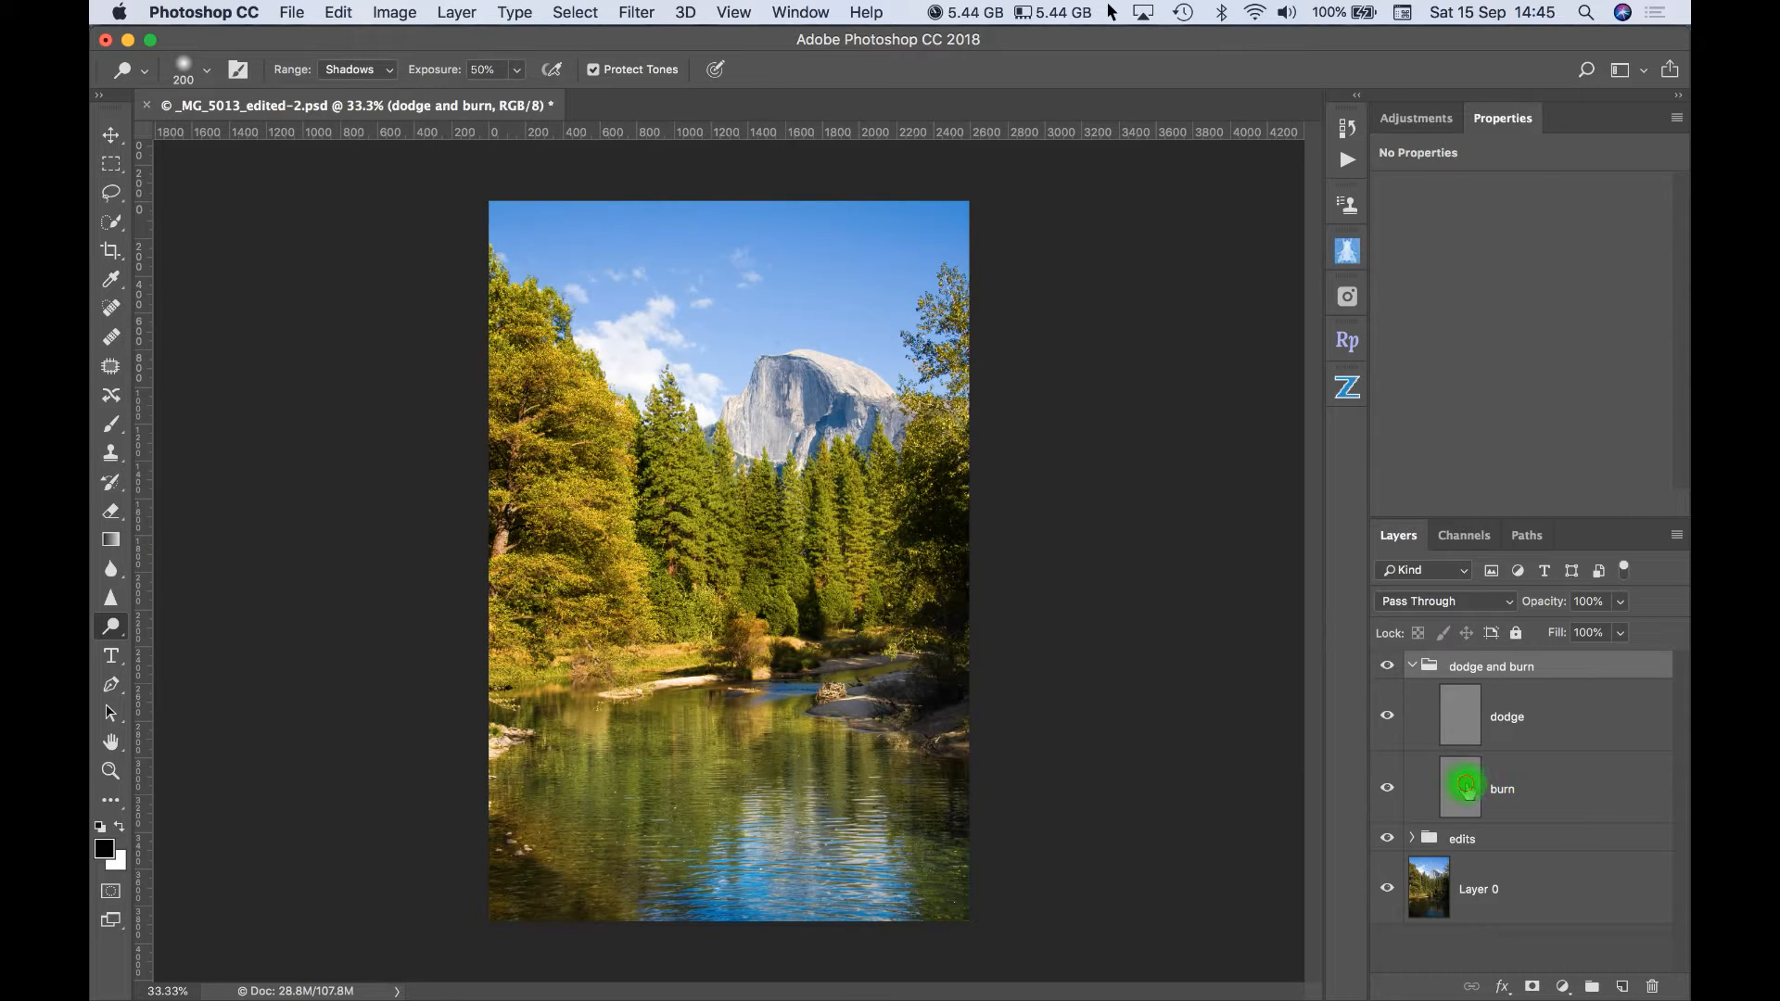
pyautogui.click(1467, 789)
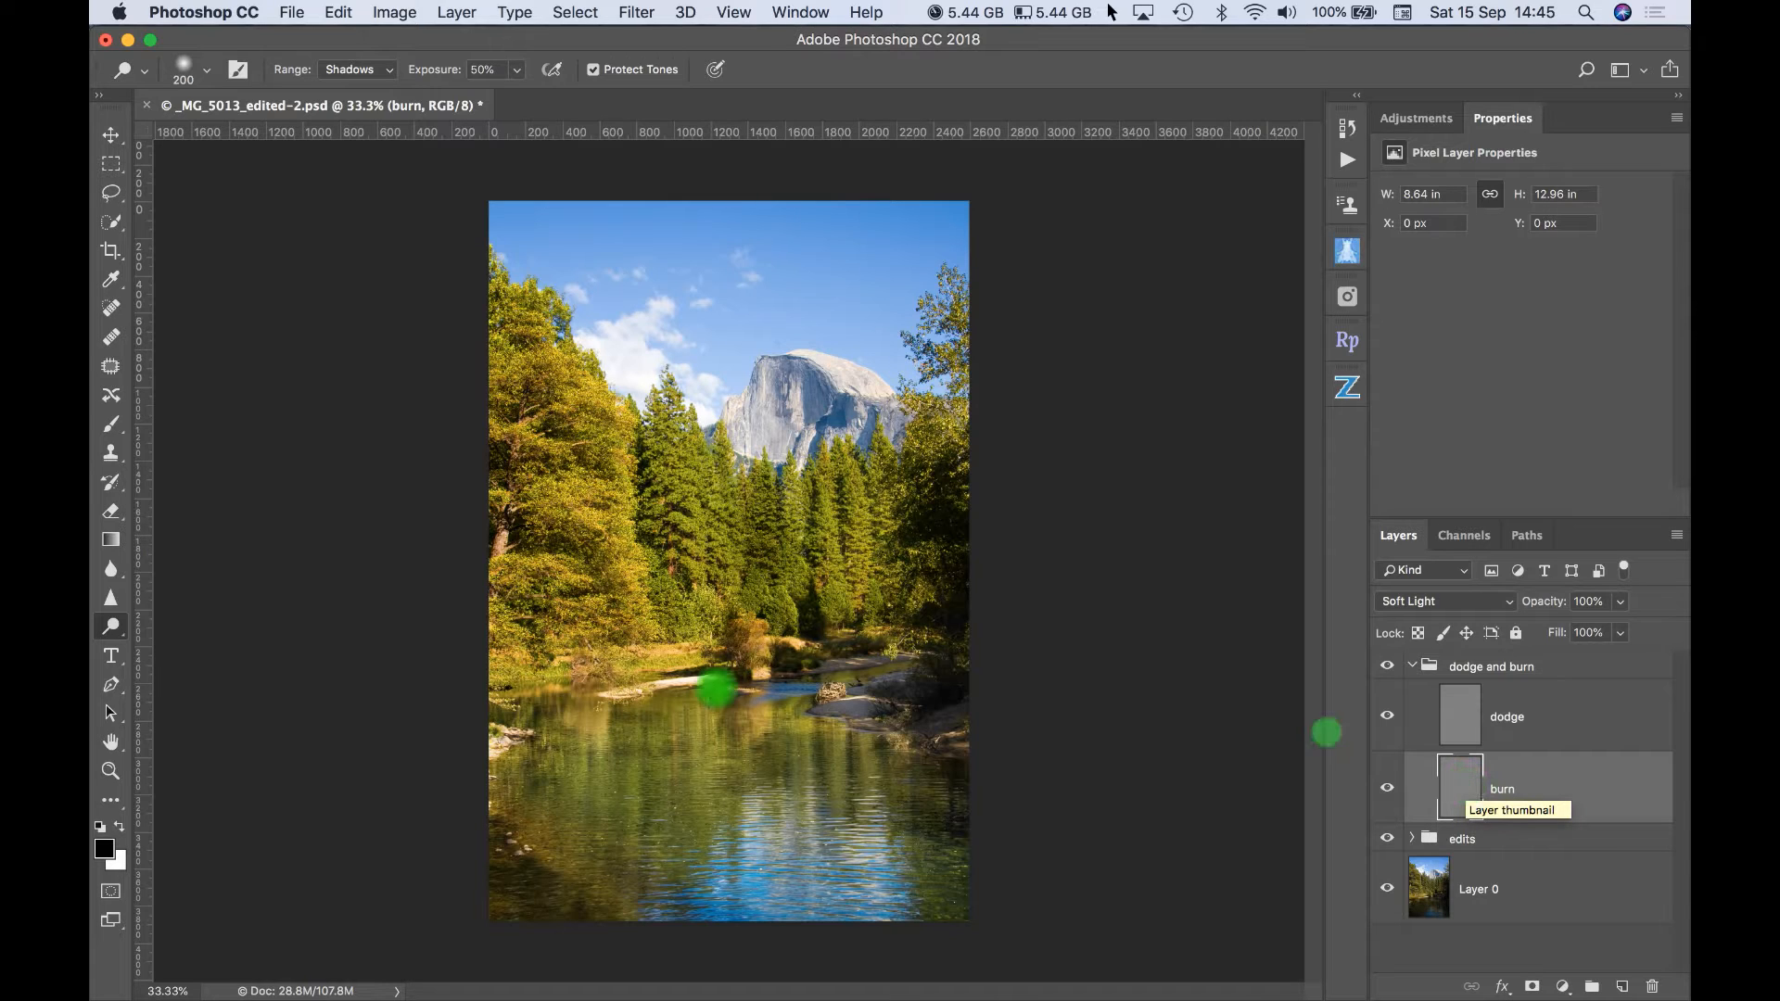
pyautogui.click(111, 426)
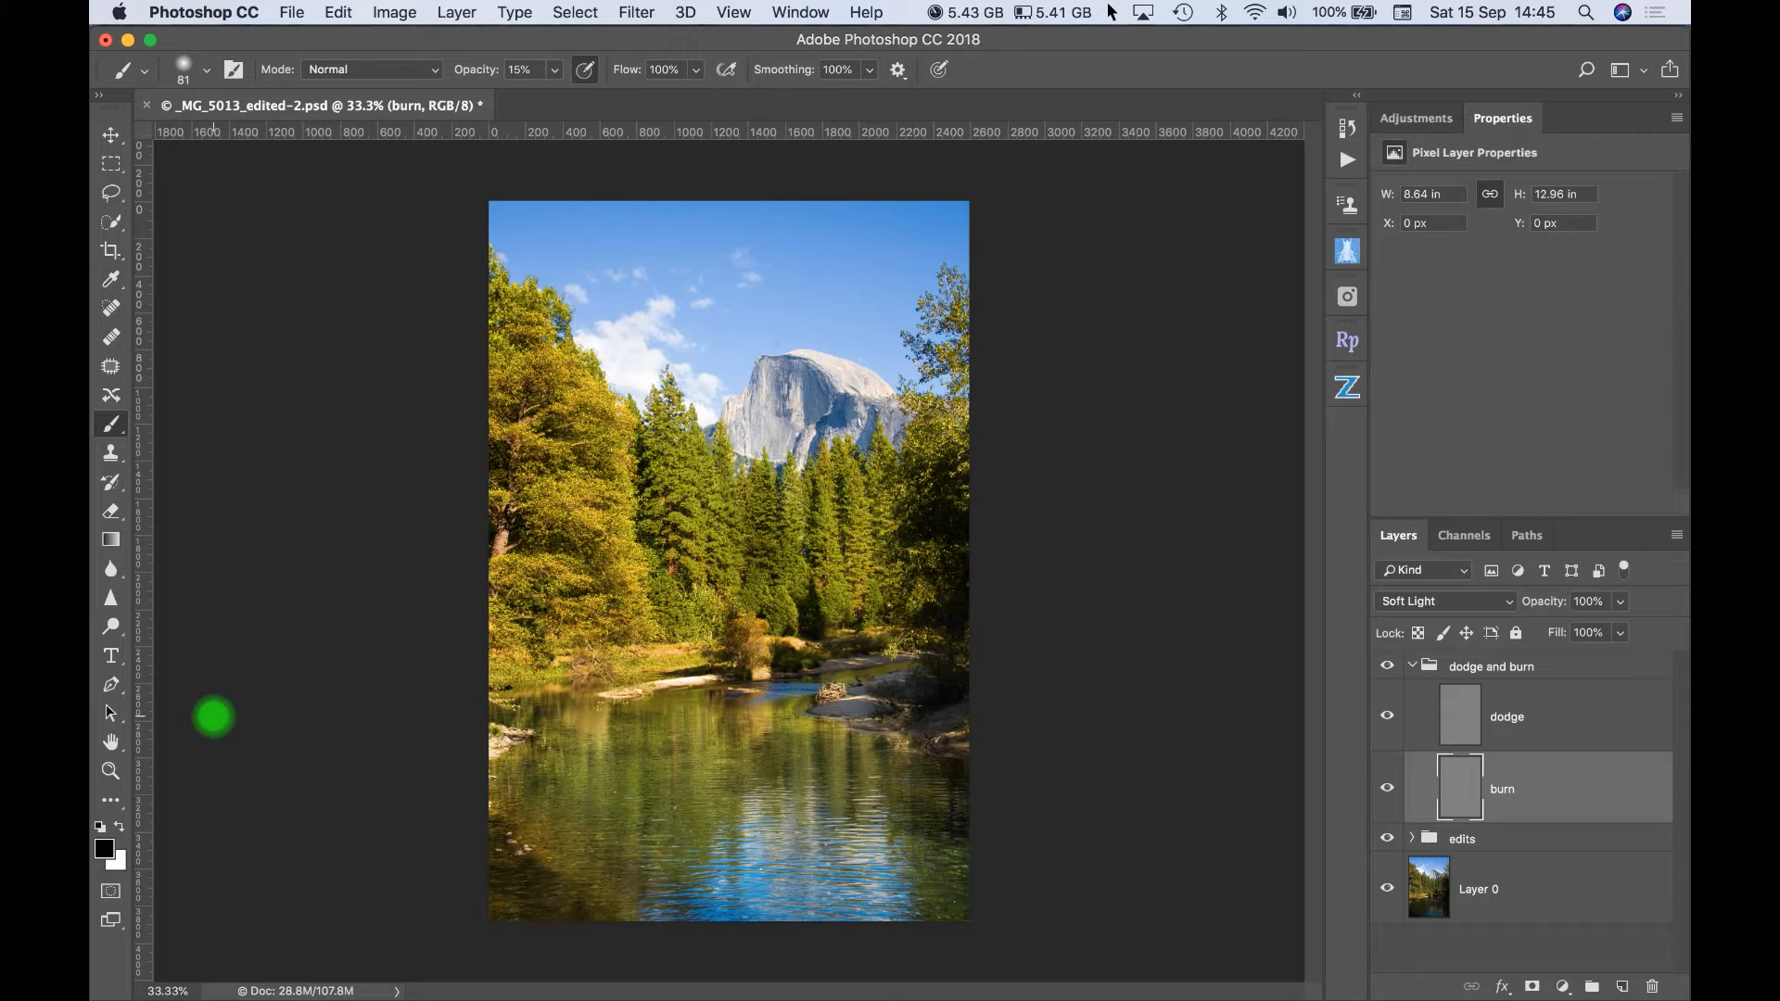
pyautogui.press('x')
pyautogui.press('x')
pyautogui.press('x')
pyautogui.press('x')
pyautogui.press('x')
pyautogui.press('x')
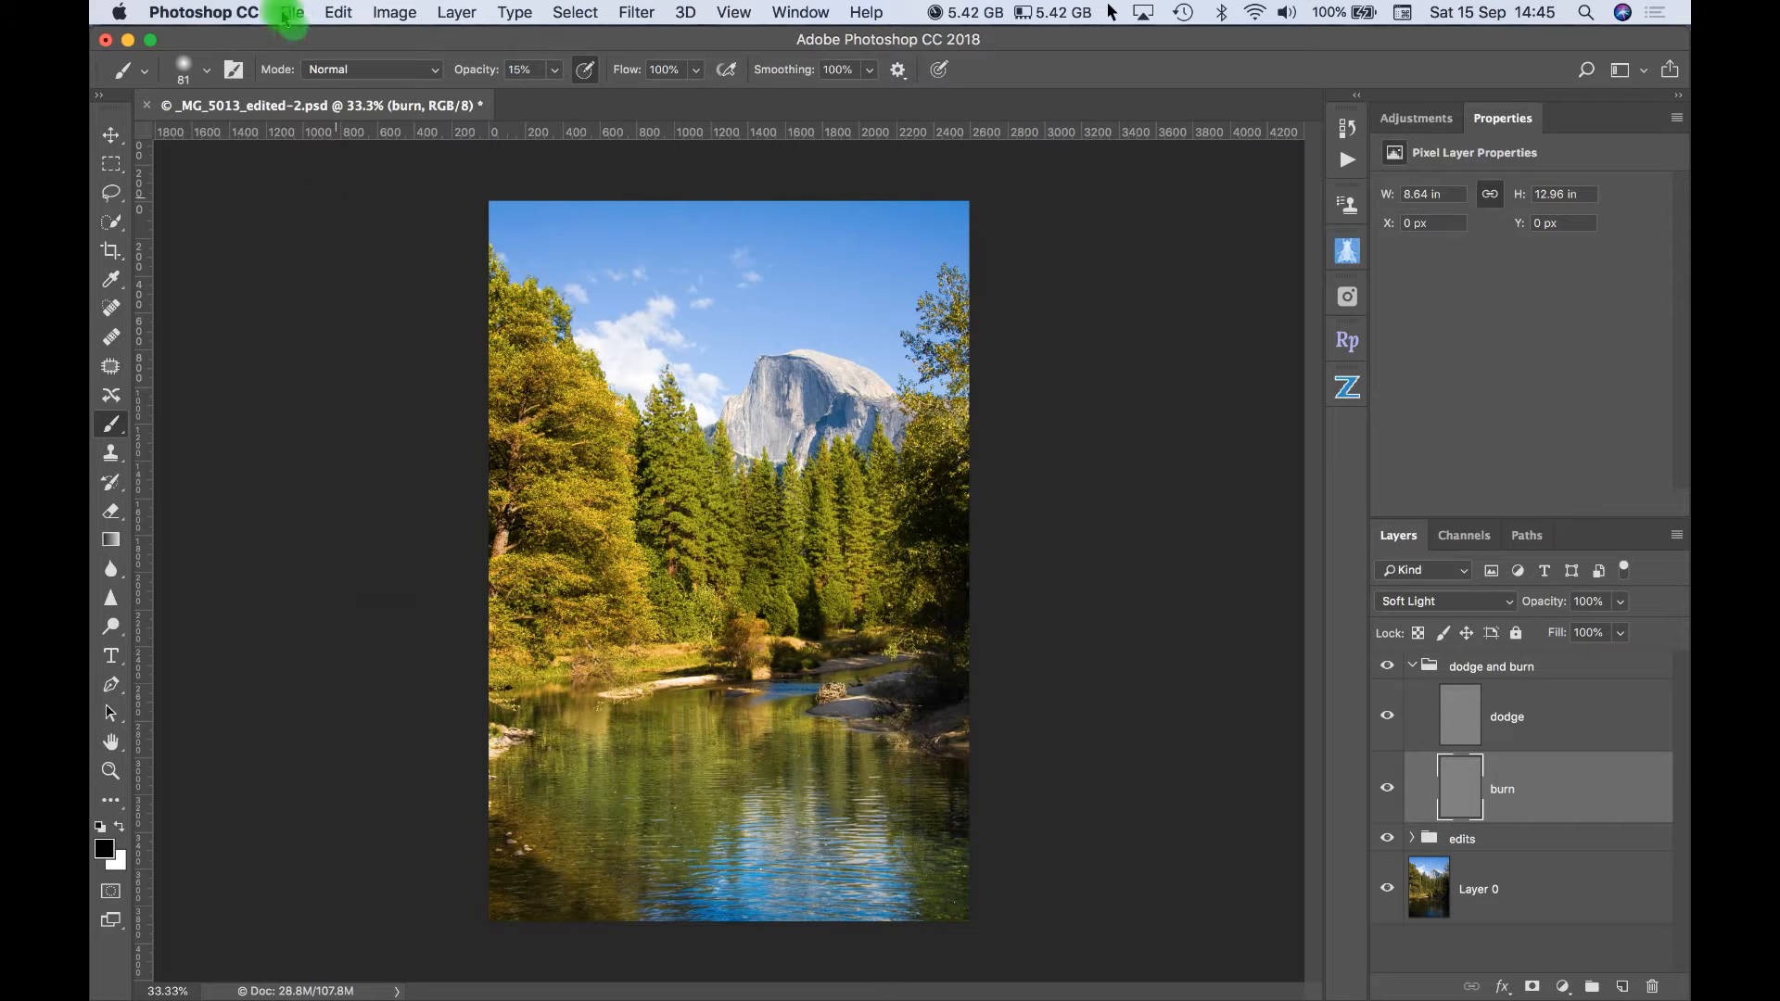
# - Set up a soft brush with 0% hardness, a size of 100 px and 15% opacity
pyautogui.click(208, 74)
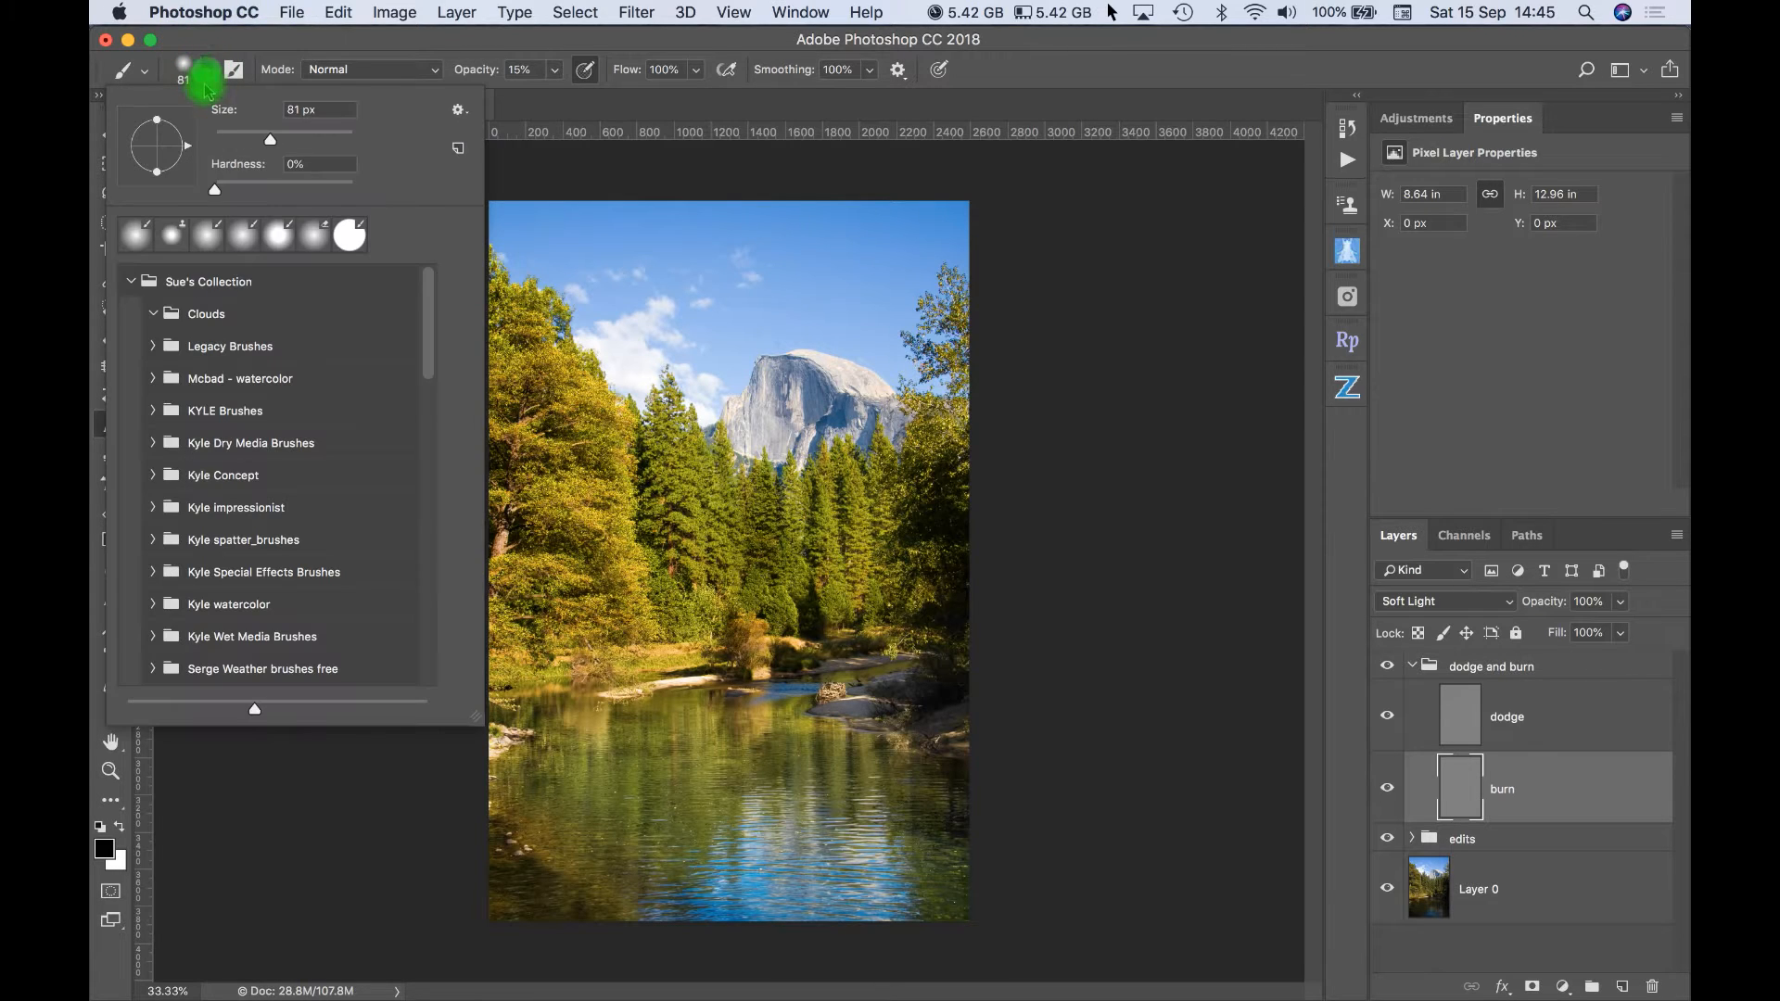
pyautogui.moveTo(351, 190); pyautogui.dragTo(180, 192)
pyautogui.moveTo(269, 149); pyautogui.dragTo(275, 150)
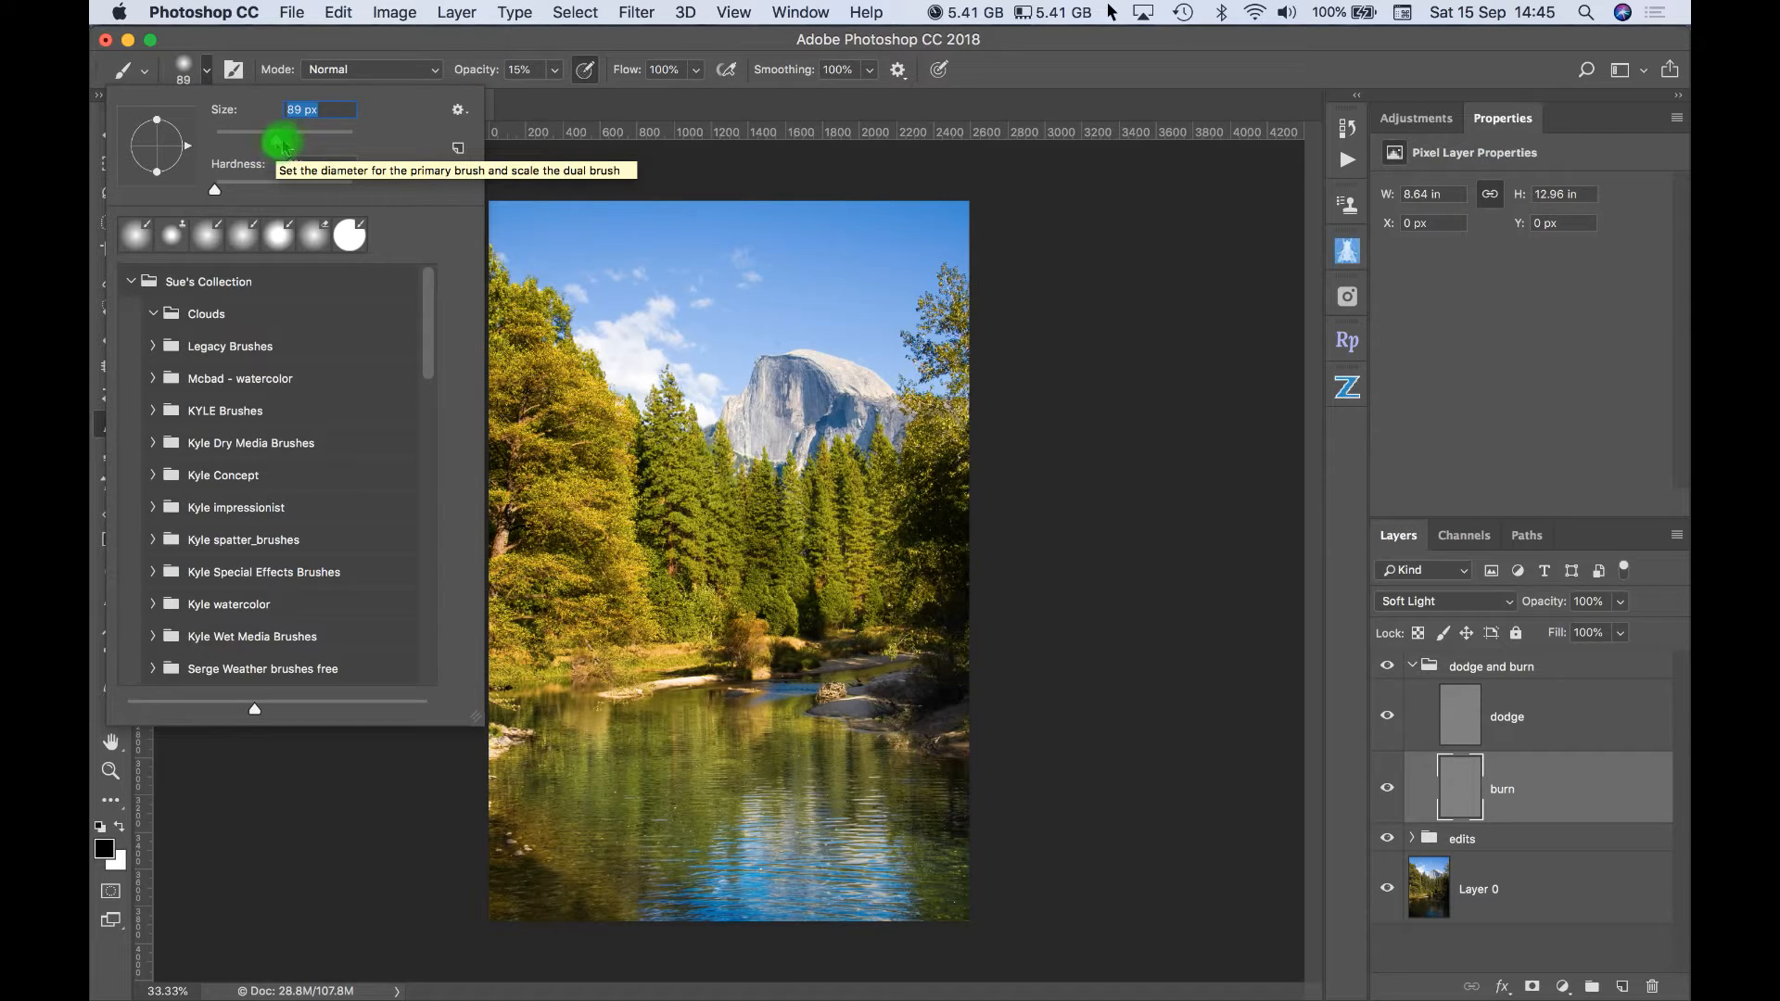
pyautogui.click(555, 71)
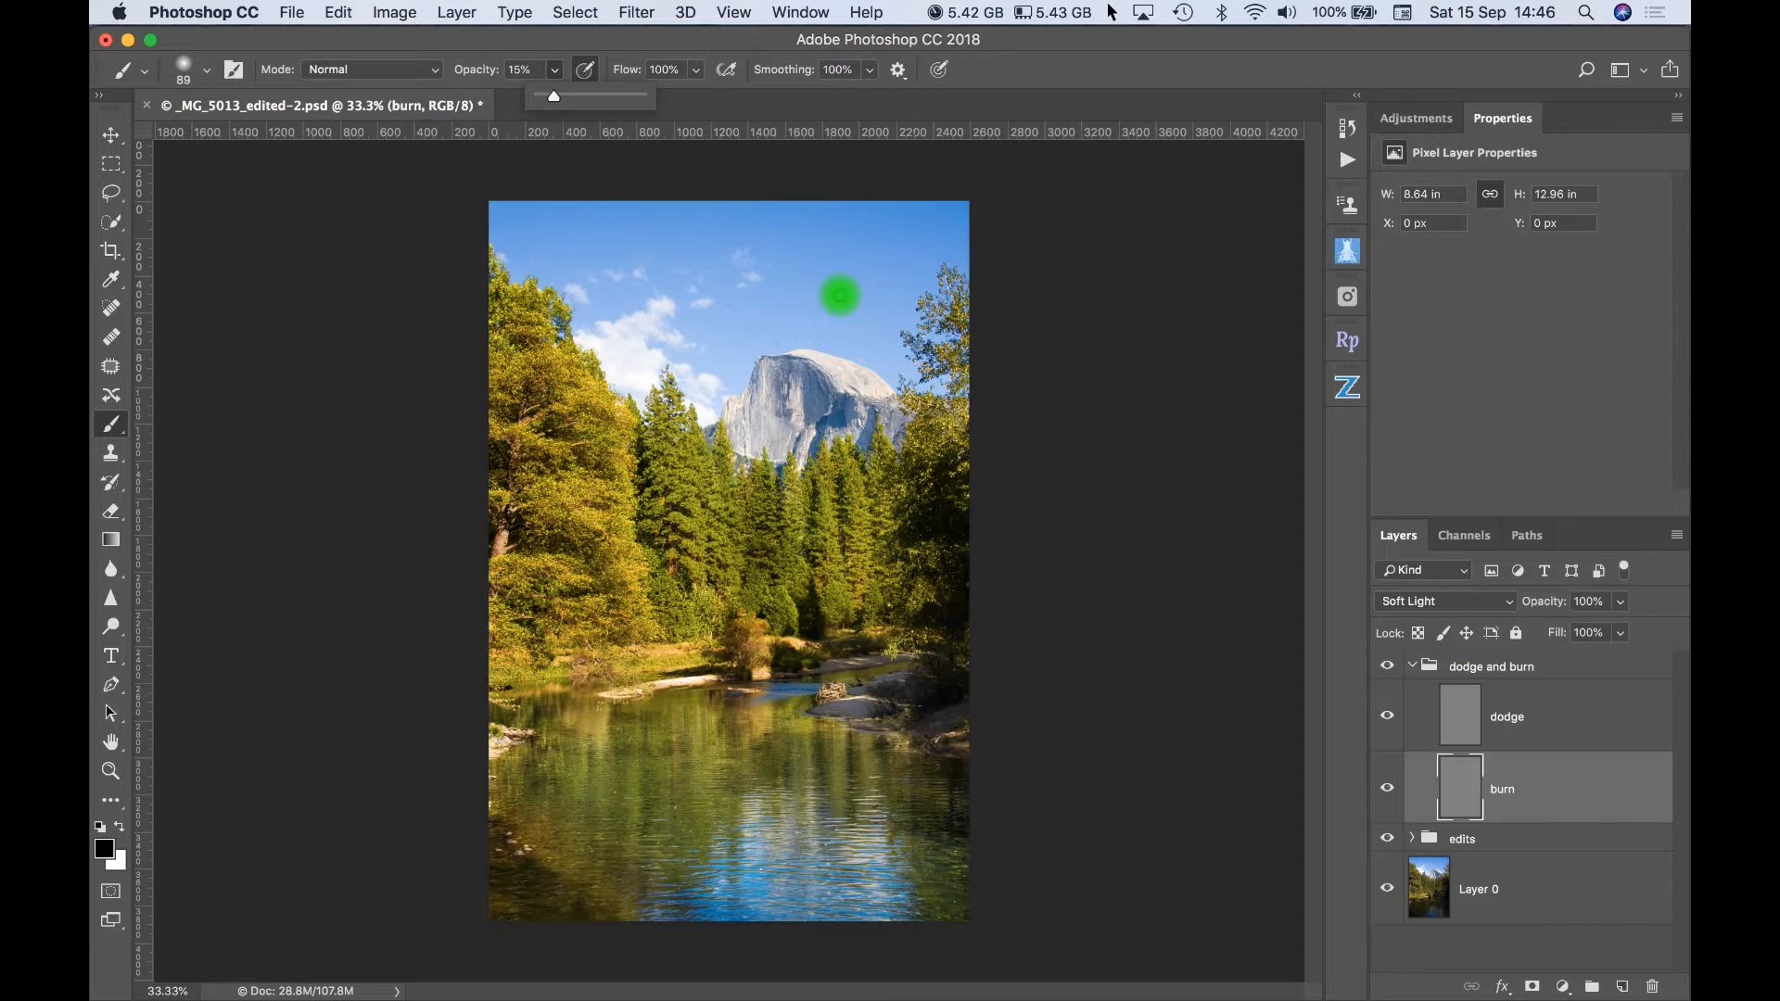
pyautogui.press(']')
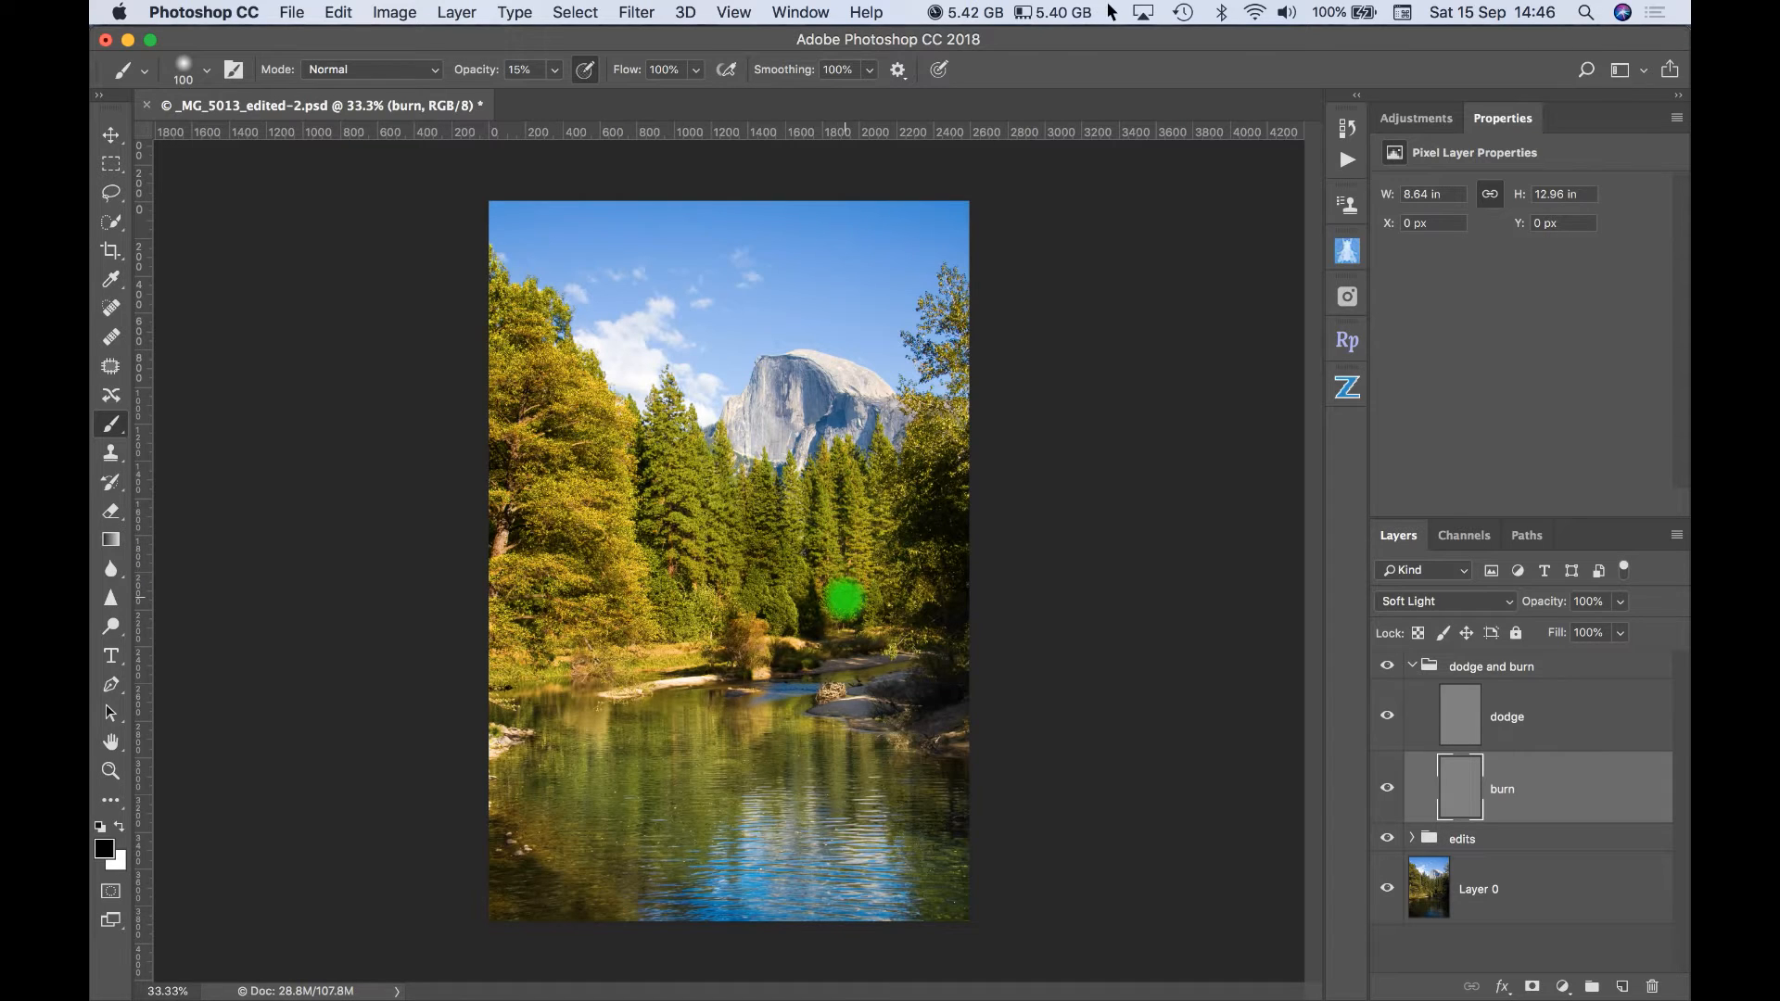
# - Paint black strokes on the burn layer over the shadows between the conifers below the mountain
pyautogui.moveTo(836, 485); pyautogui.dragTo(838, 571)
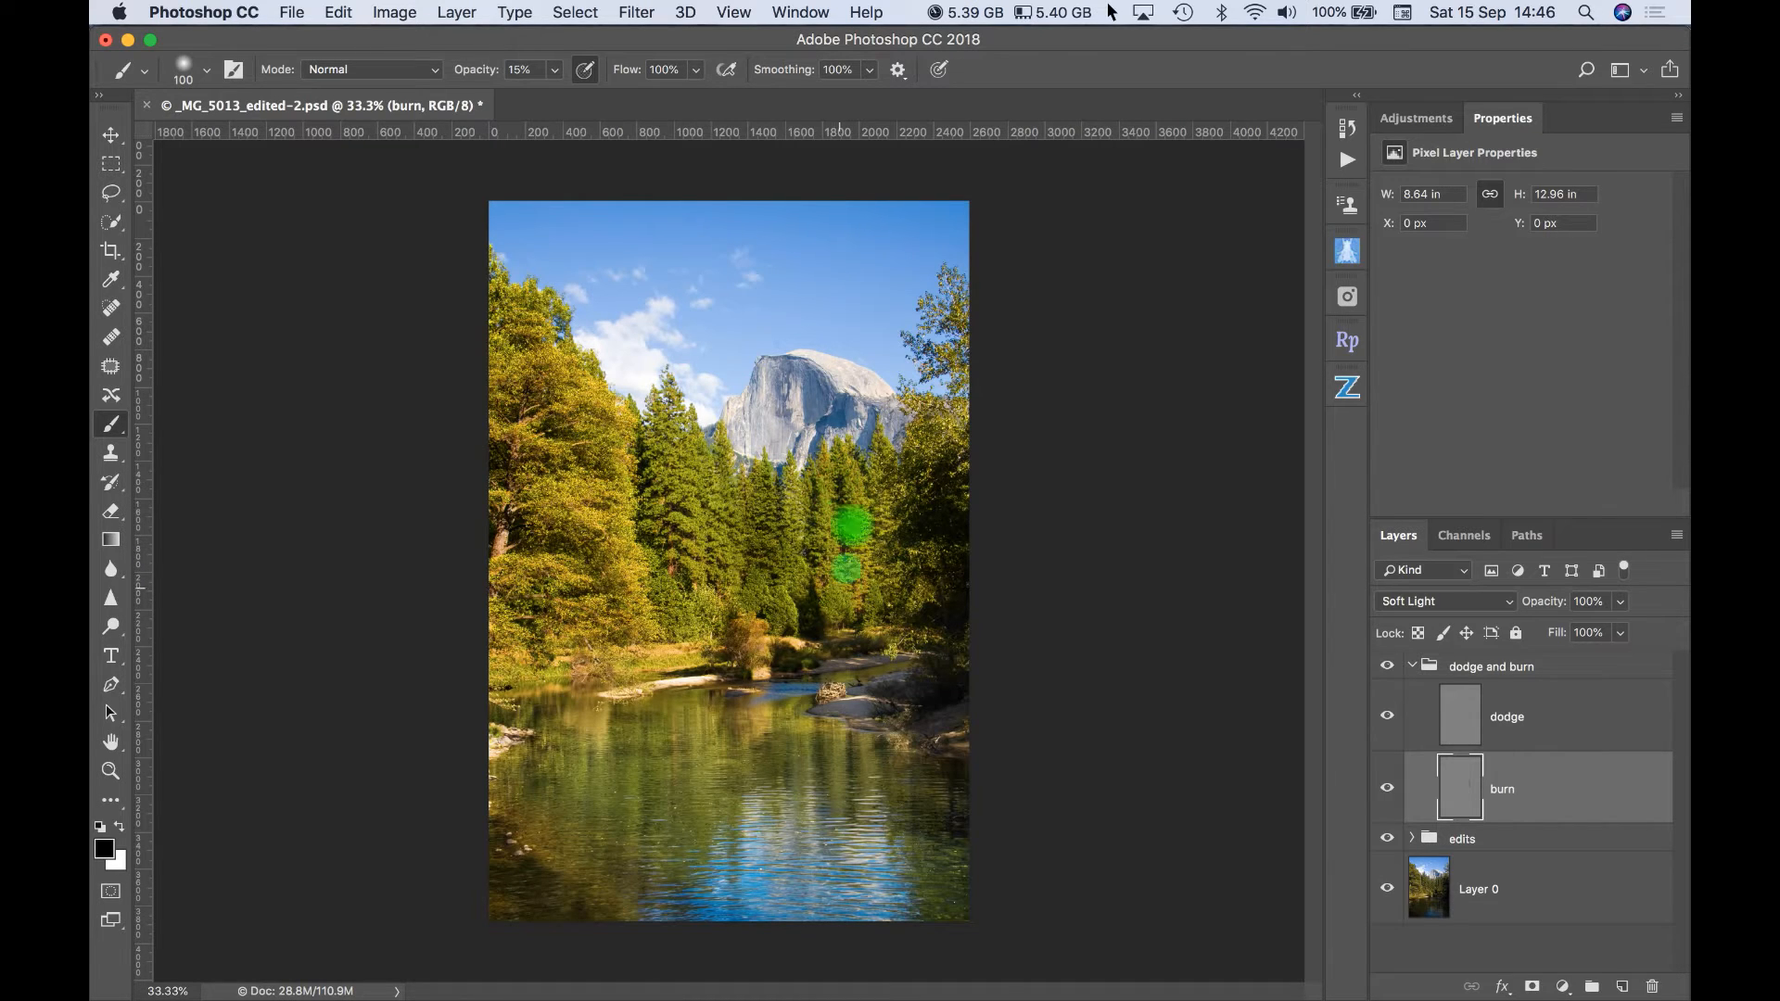
pyautogui.moveTo(858, 461); pyautogui.dragTo(876, 556)
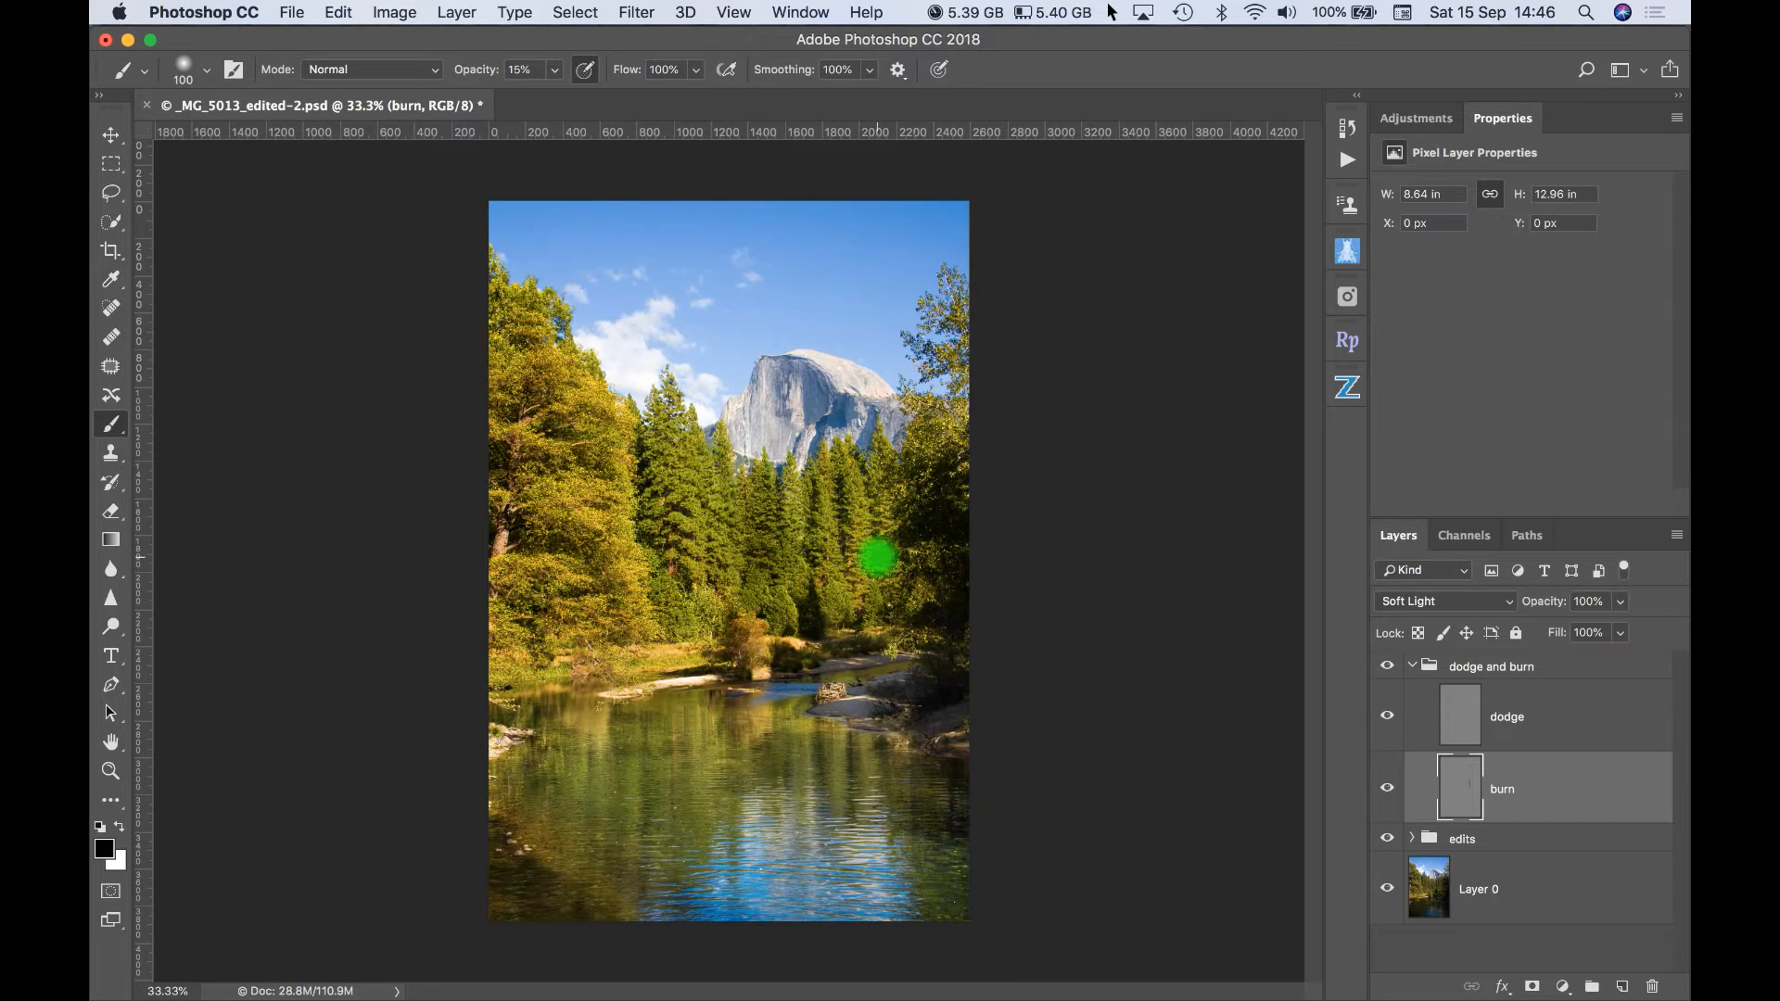
pyautogui.moveTo(806, 493); pyautogui.dragTo(804, 589)
pyautogui.moveTo(807, 493); pyautogui.dragTo(810, 576)
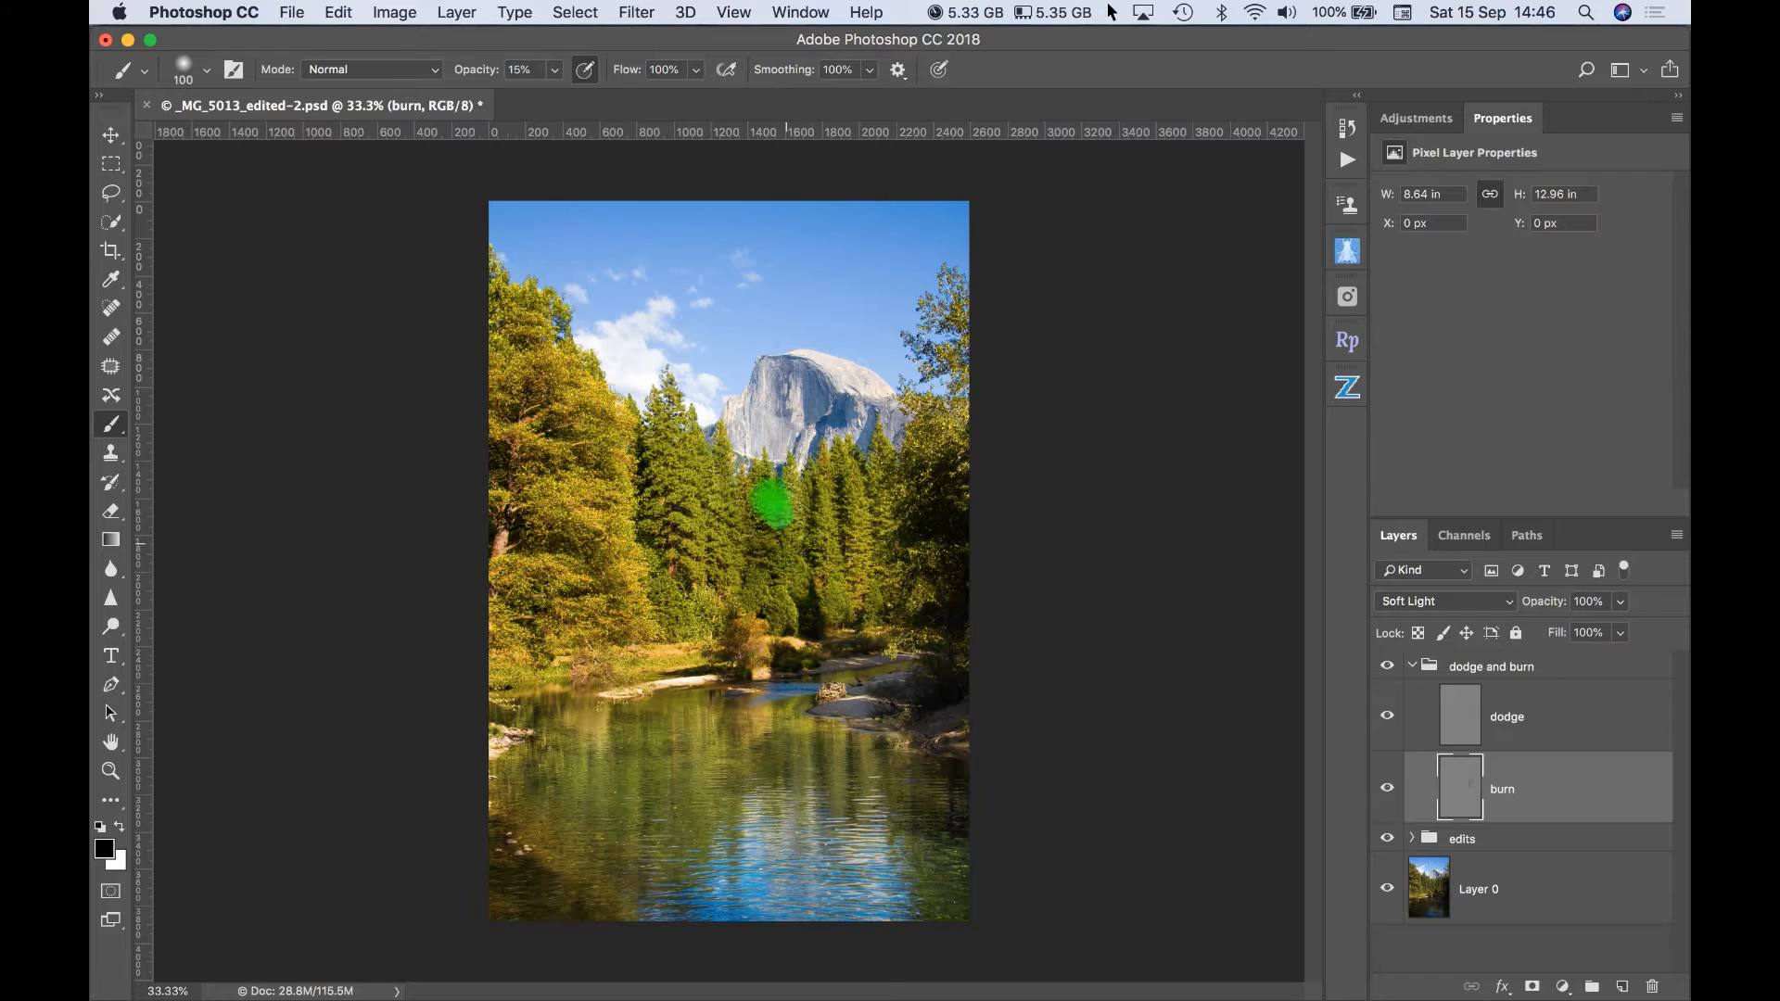
pyautogui.moveTo(763, 484)
pyautogui.mouseDown()
pyautogui.moveTo(769, 597)
pyautogui.moveTo(761, 469)
pyautogui.moveTo(768, 617)
pyautogui.moveTo(764, 463)
pyautogui.moveTo(781, 619)
pyautogui.moveTo(742, 471)
pyautogui.moveTo(711, 449)
pyautogui.moveTo(738, 581)
pyautogui.mouseUp()
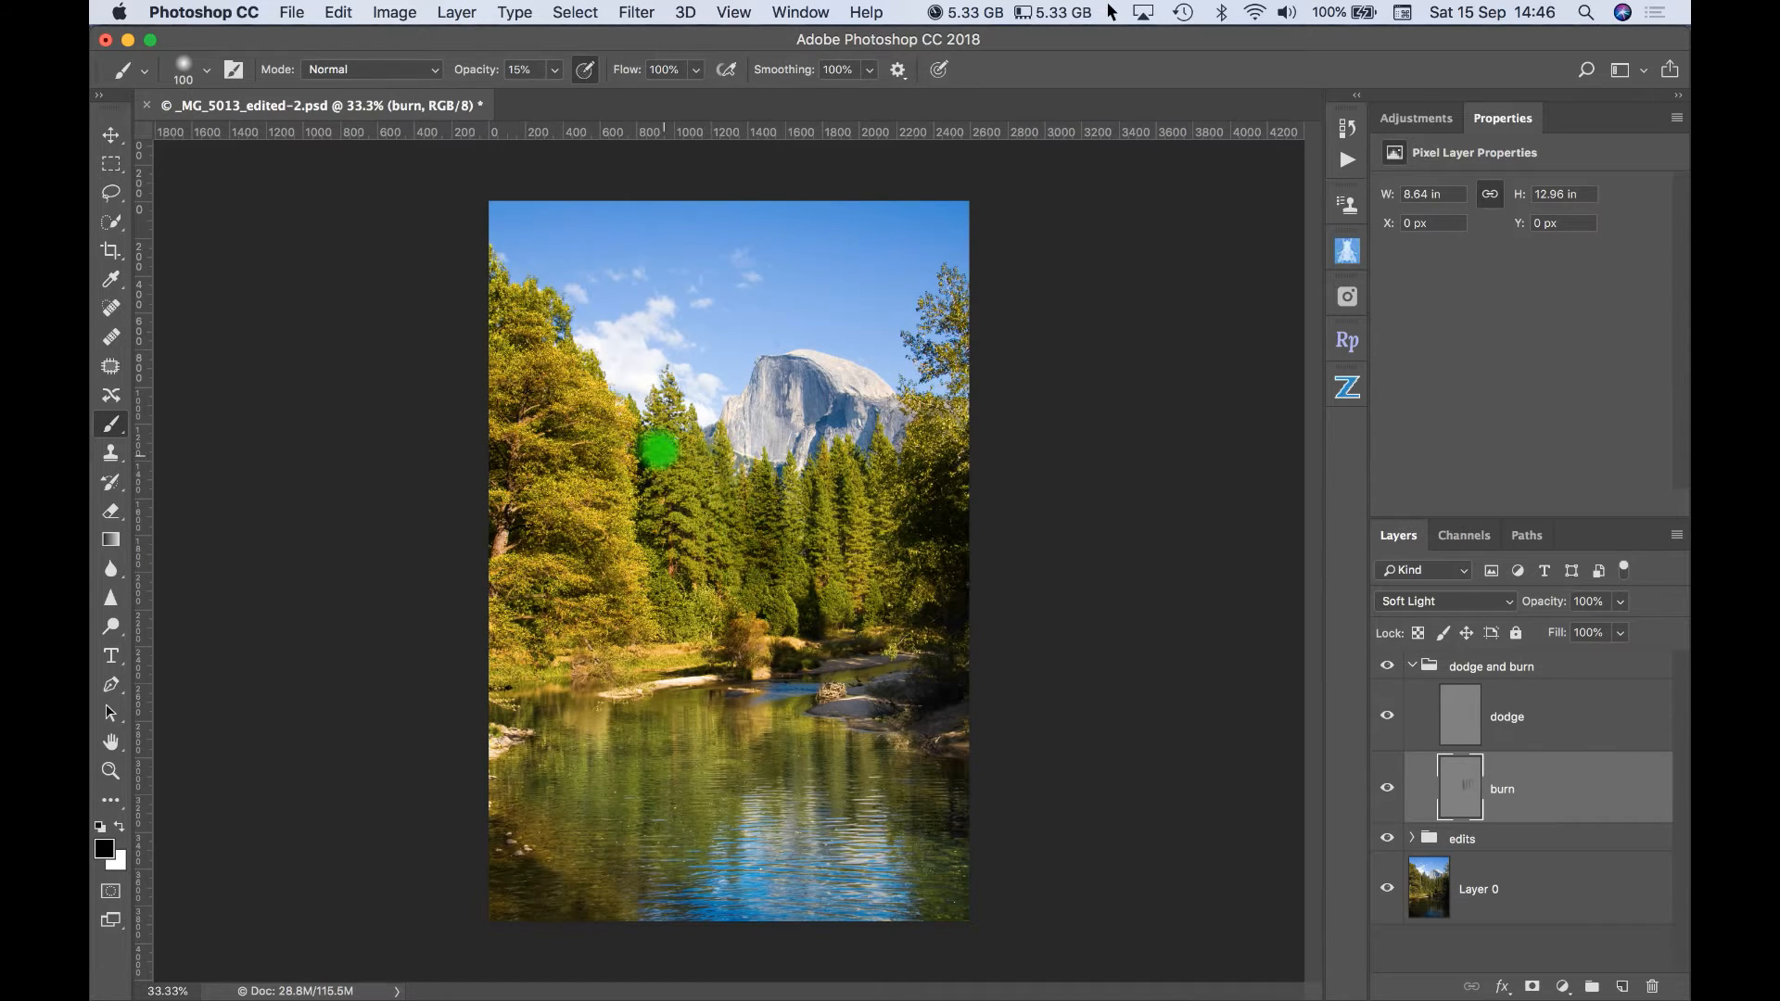
pyautogui.moveTo(648, 445)
pyautogui.mouseDown()
pyautogui.moveTo(654, 510)
pyautogui.moveTo(684, 512)
pyautogui.moveTo(661, 518)
pyautogui.moveTo(712, 565)
pyautogui.mouseUp()
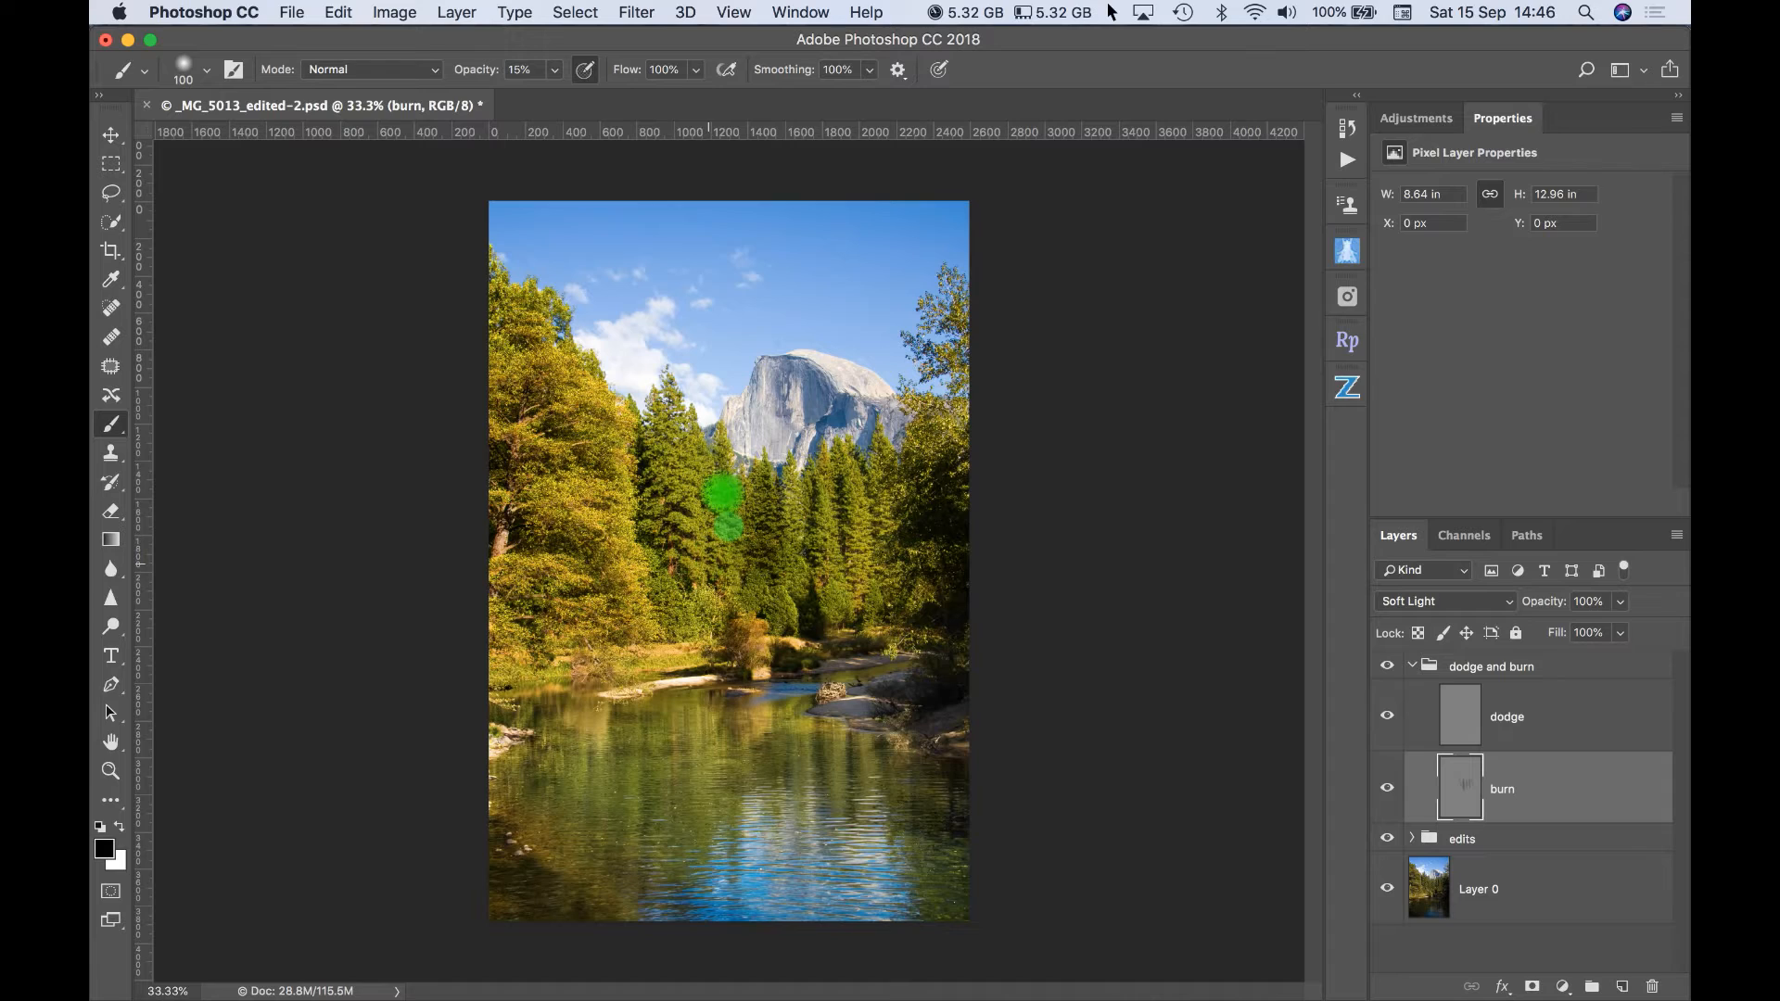
pyautogui.moveTo(723, 464); pyautogui.dragTo(746, 596)
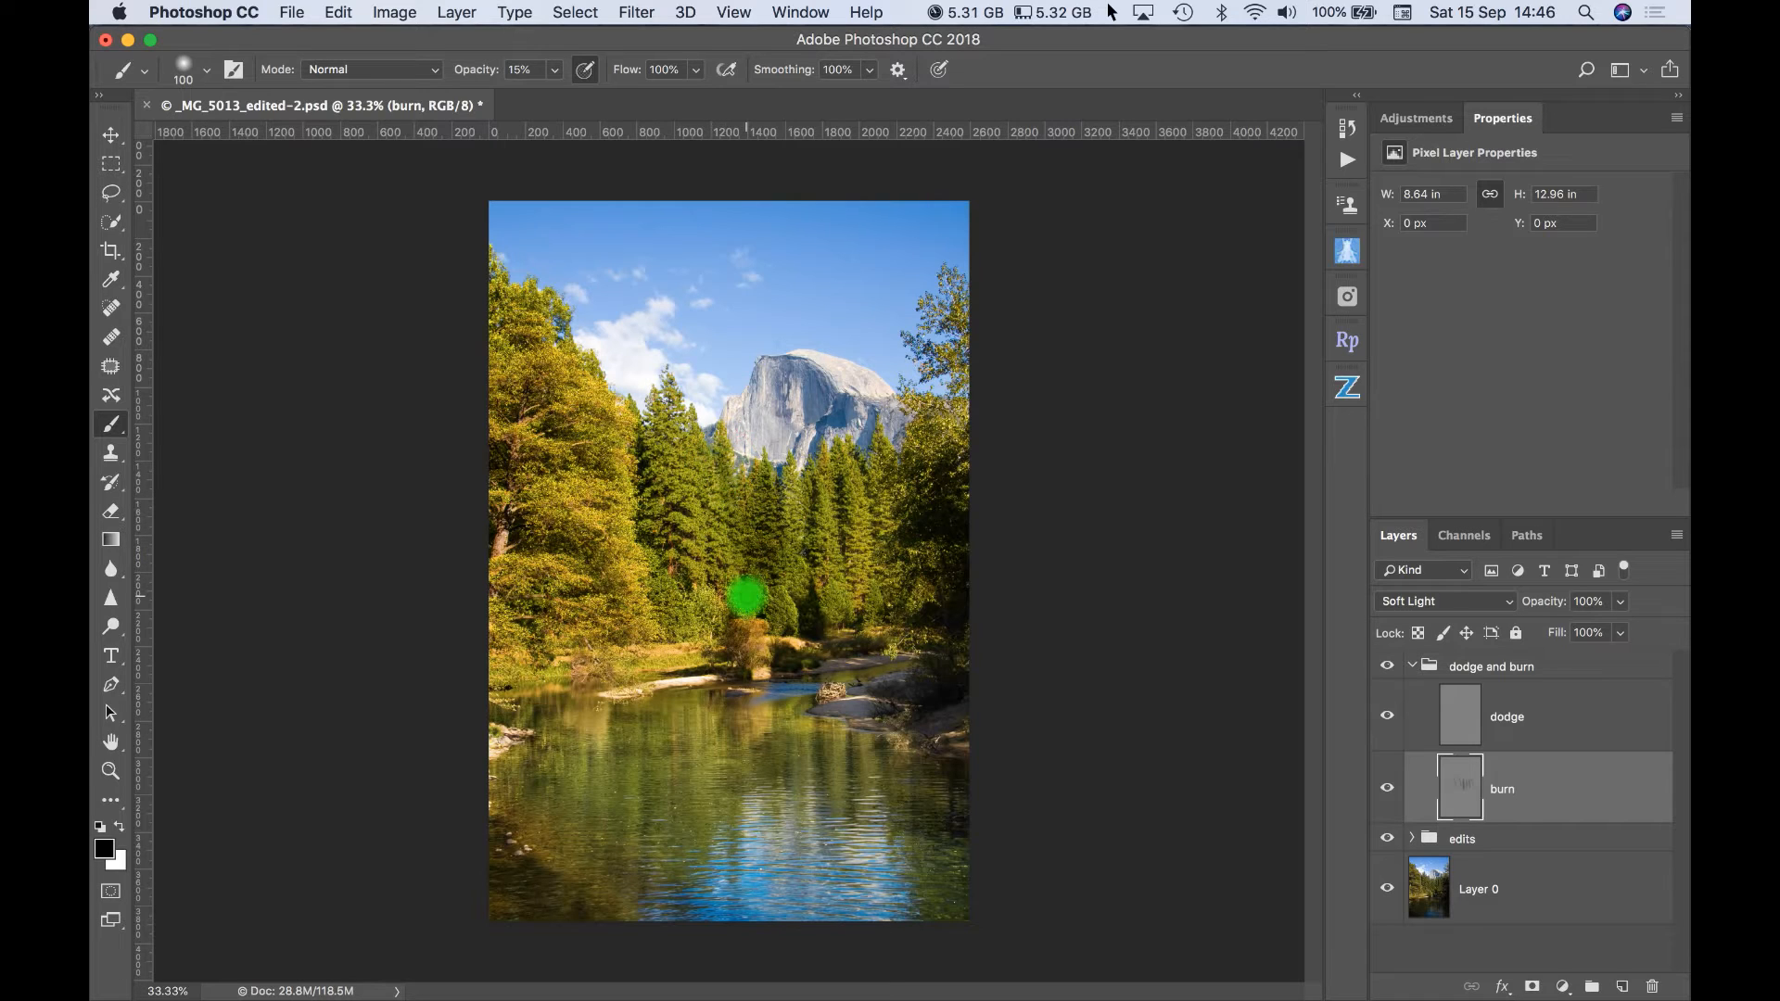
pyautogui.moveTo(699, 519)
pyautogui.mouseDown()
pyautogui.moveTo(702, 503)
pyautogui.moveTo(730, 525)
pyautogui.moveTo(704, 509)
pyautogui.moveTo(723, 558)
pyautogui.mouseUp()
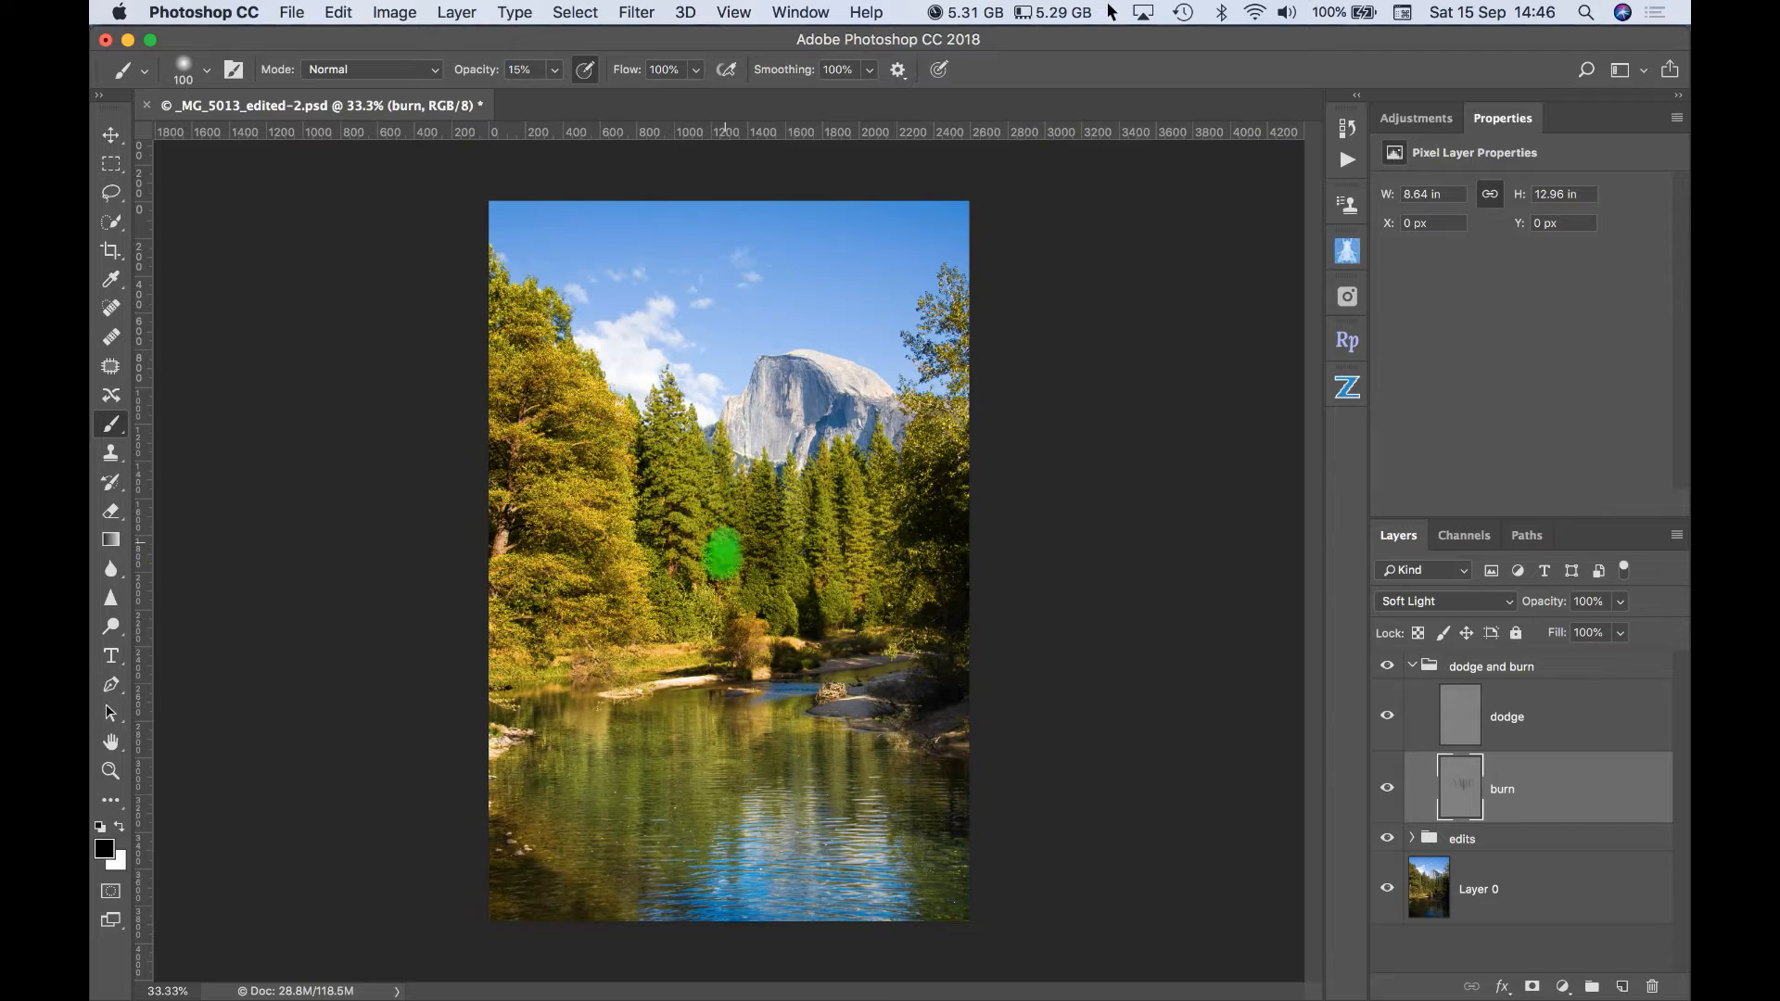
# - Burn the shadows of the large tree on the left, the river reflections and the right-hand bank with black strokes
pyautogui.moveTo(503, 403)
pyautogui.mouseDown()
pyautogui.moveTo(548, 370)
pyautogui.moveTo(515, 404)
pyautogui.moveTo(599, 460)
pyautogui.moveTo(502, 471)
pyautogui.moveTo(598, 463)
pyautogui.moveTo(587, 406)
pyautogui.moveTo(609, 421)
pyautogui.moveTo(517, 546)
pyautogui.moveTo(611, 568)
pyautogui.moveTo(636, 642)
pyautogui.moveTo(596, 574)
pyautogui.moveTo(482, 590)
pyautogui.moveTo(514, 604)
pyautogui.moveTo(595, 746)
pyautogui.moveTo(645, 729)
pyautogui.moveTo(654, 942)
pyautogui.mouseUp()
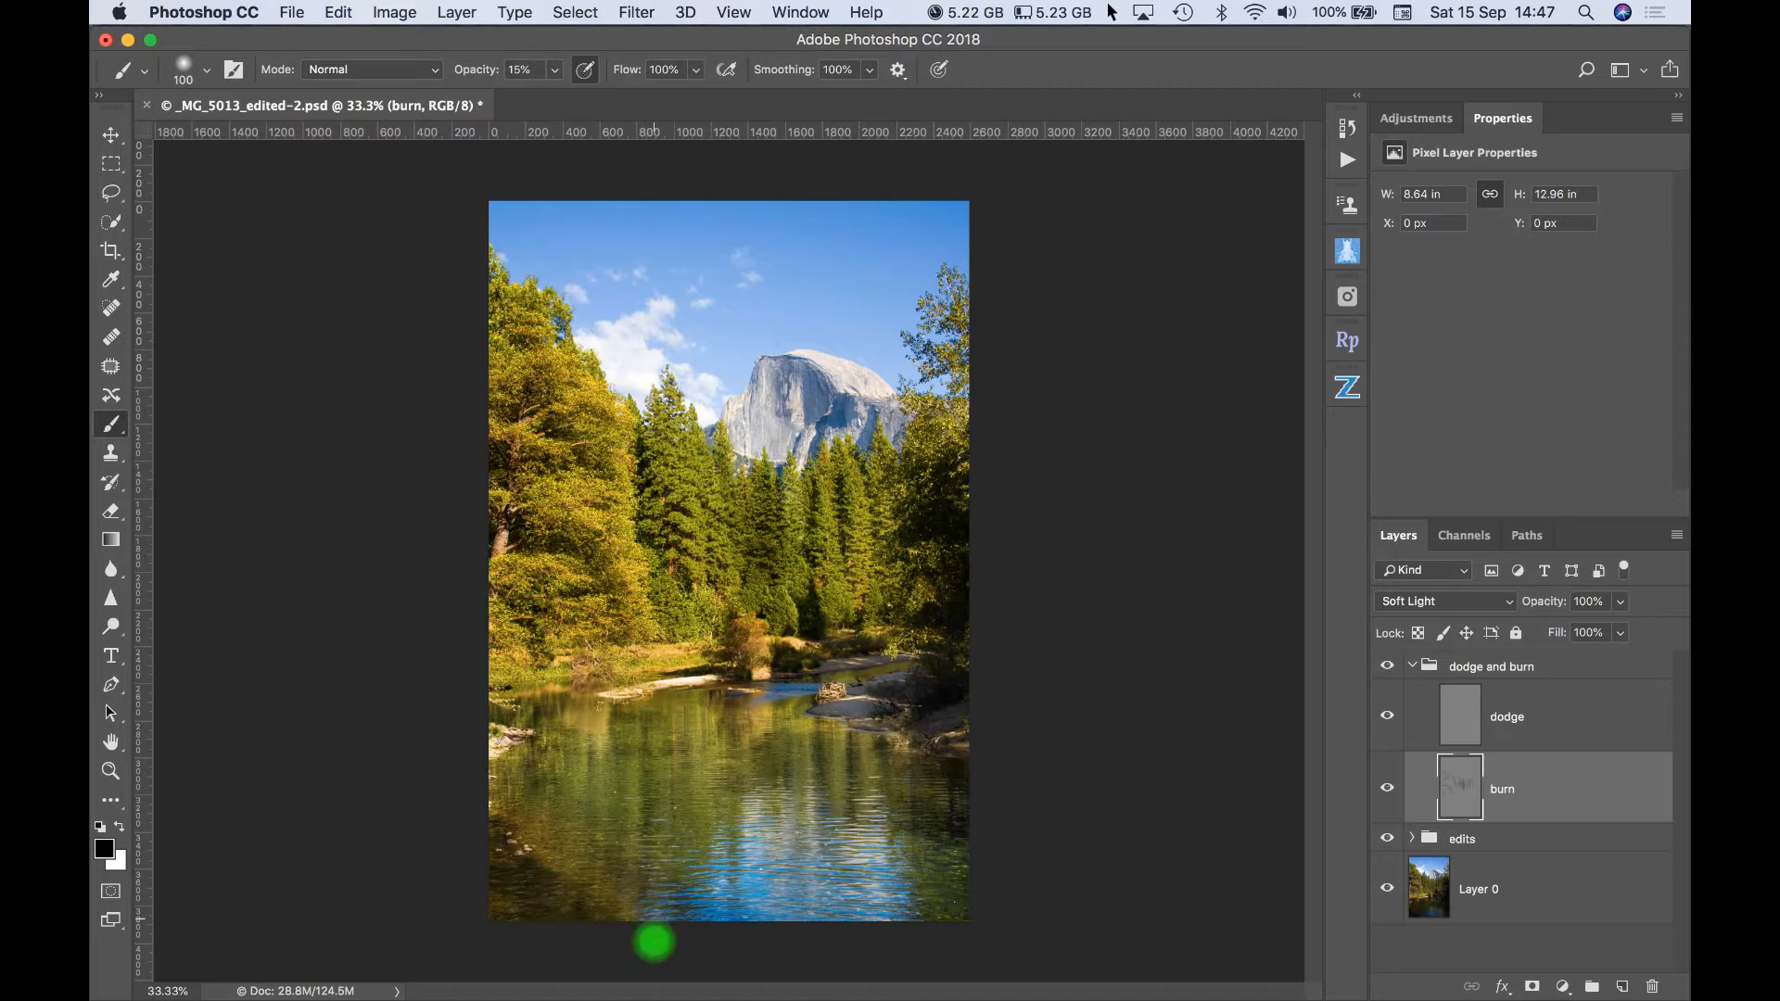
pyautogui.moveTo(628, 763); pyautogui.dragTo(620, 728)
pyautogui.moveTo(621, 848); pyautogui.dragTo(621, 891)
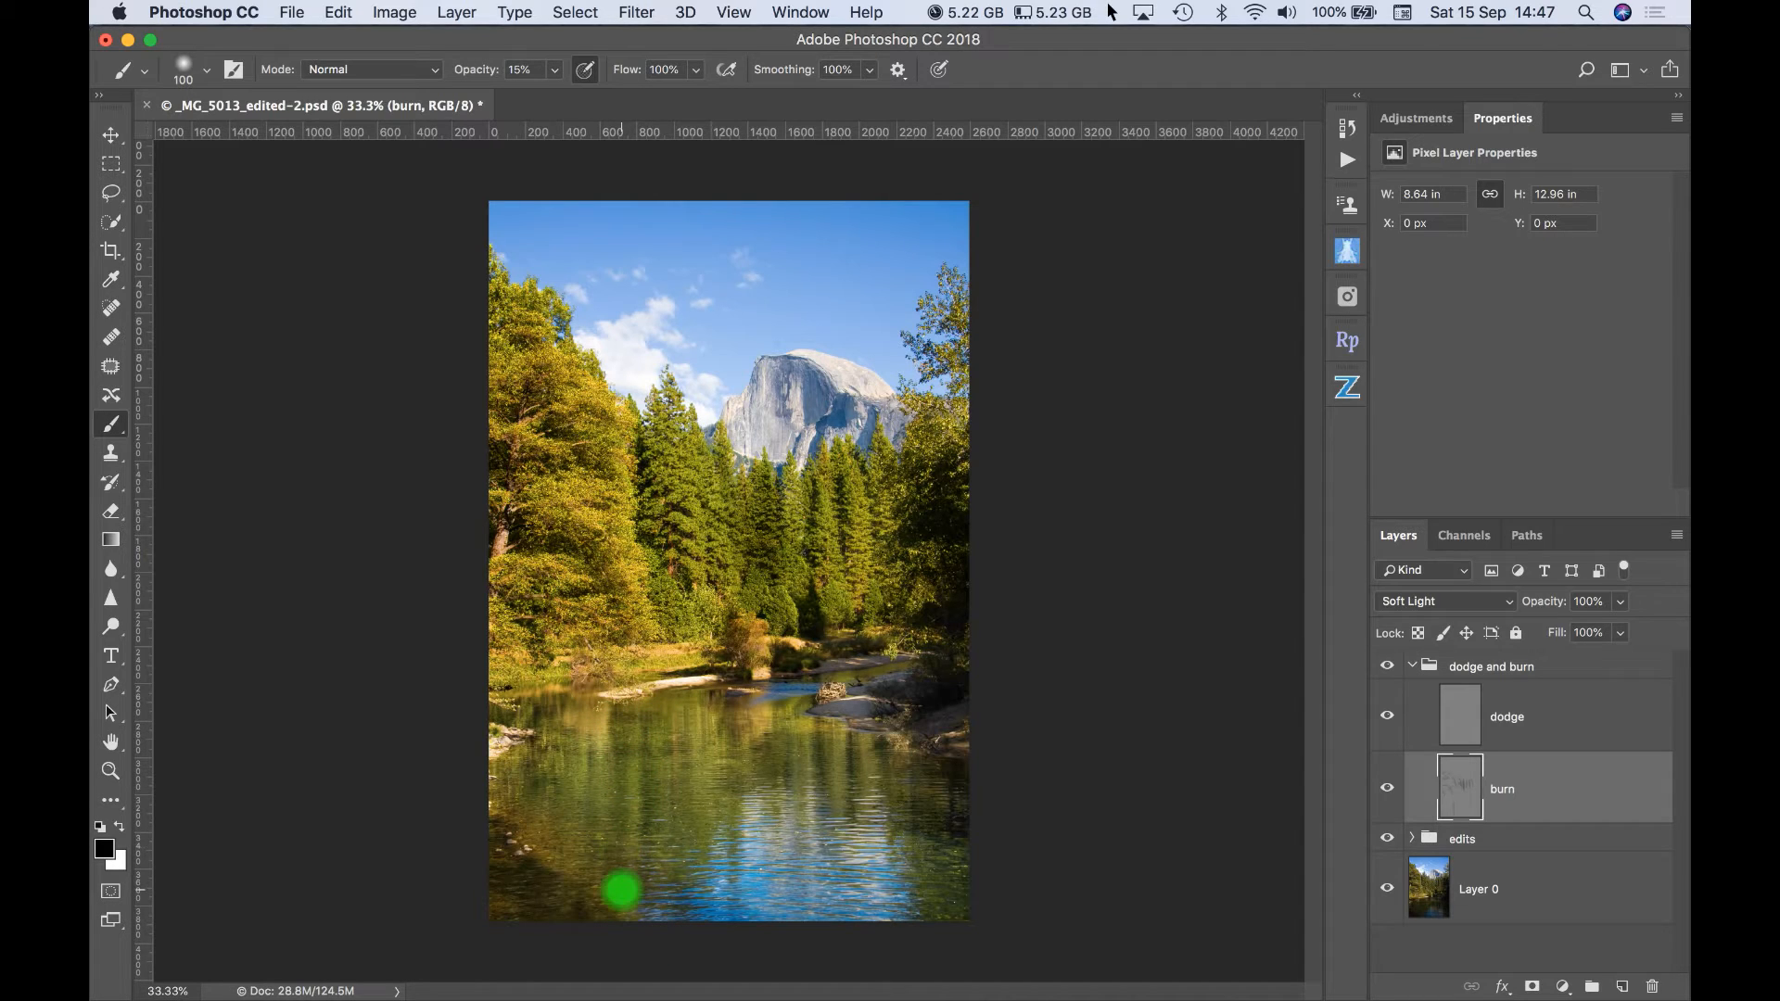
pyautogui.moveTo(824, 715); pyautogui.dragTo(831, 833)
pyautogui.moveTo(848, 724); pyautogui.dragTo(854, 834)
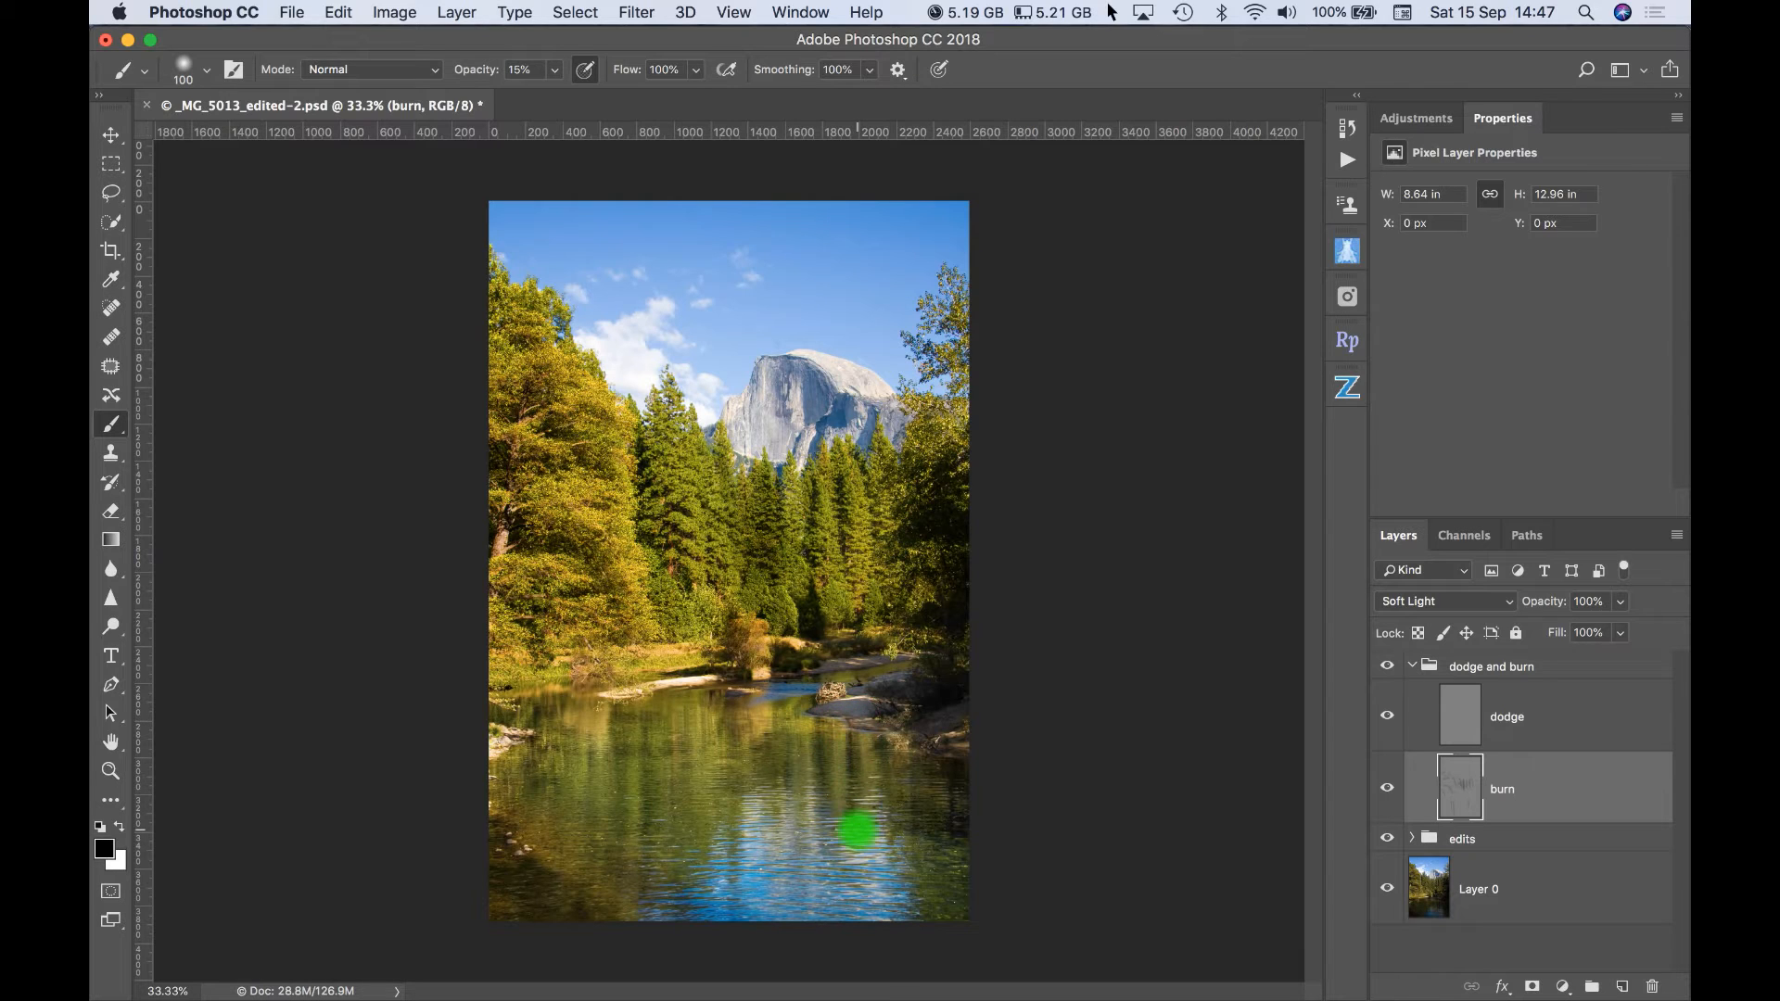
pyautogui.moveTo(734, 720); pyautogui.dragTo(718, 947)
pyautogui.moveTo(770, 745)
pyautogui.mouseDown()
pyautogui.moveTo(774, 807)
pyautogui.moveTo(845, 885)
pyautogui.moveTo(920, 854)
pyautogui.mouseUp()
pyautogui.moveTo(792, 496)
pyautogui.mouseDown()
pyautogui.moveTo(922, 617)
pyautogui.moveTo(931, 718)
pyautogui.mouseUp()
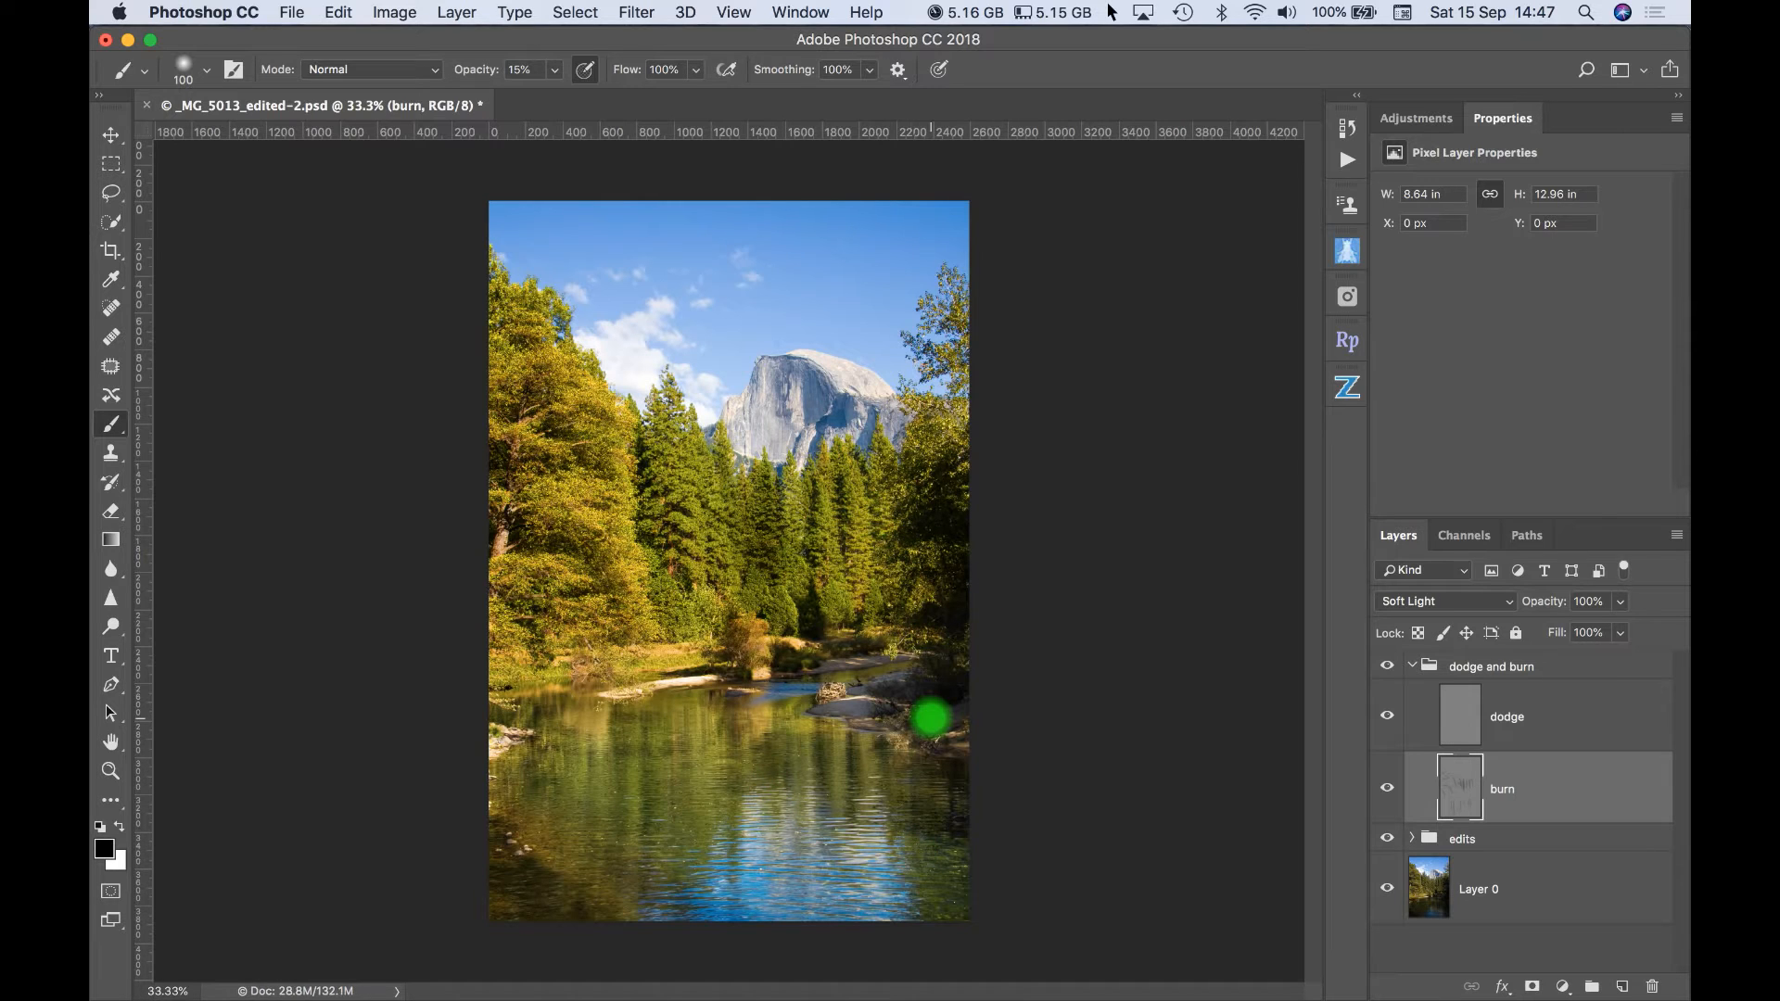
# - Burn the shadows around the conifers and right-hand trees with a final black stroke, and compare the photo with and without the burn layer
pyautogui.moveTo(824, 516)
pyautogui.mouseDown()
pyautogui.moveTo(788, 601)
pyautogui.moveTo(898, 625)
pyautogui.mouseUp()
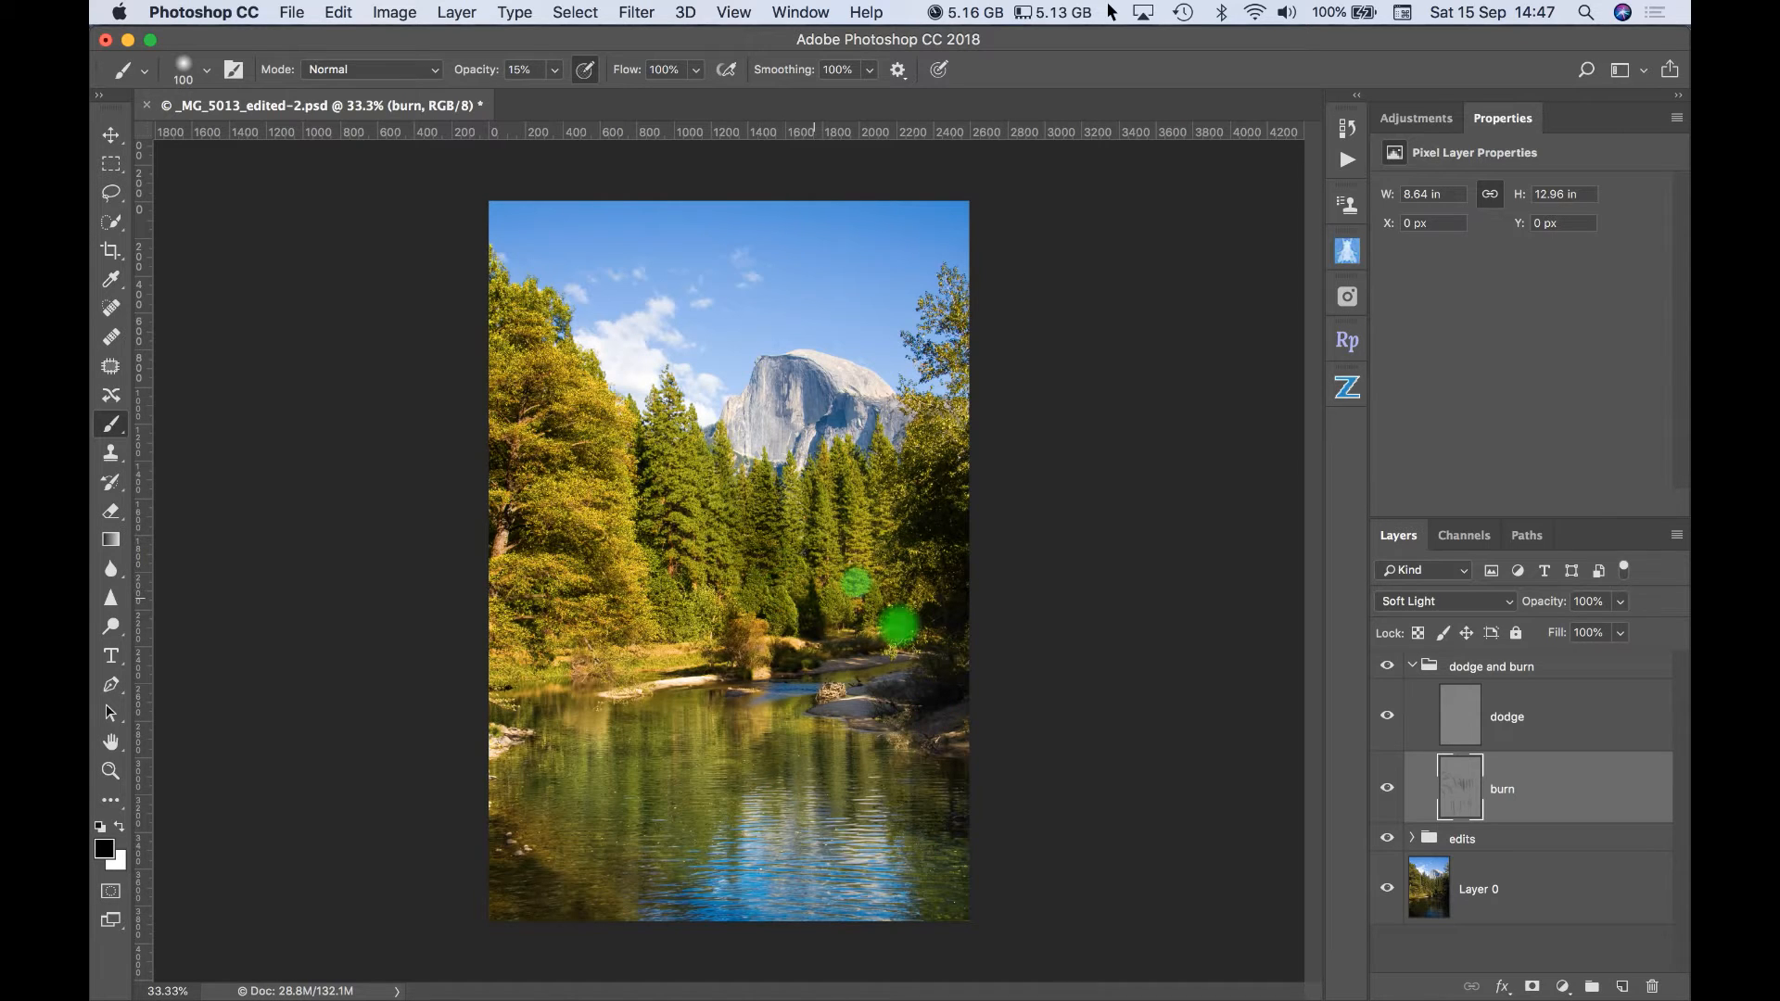
pyautogui.click(1388, 790)
pyautogui.click(1388, 790)
pyautogui.click(1388, 789)
pyautogui.click(1387, 790)
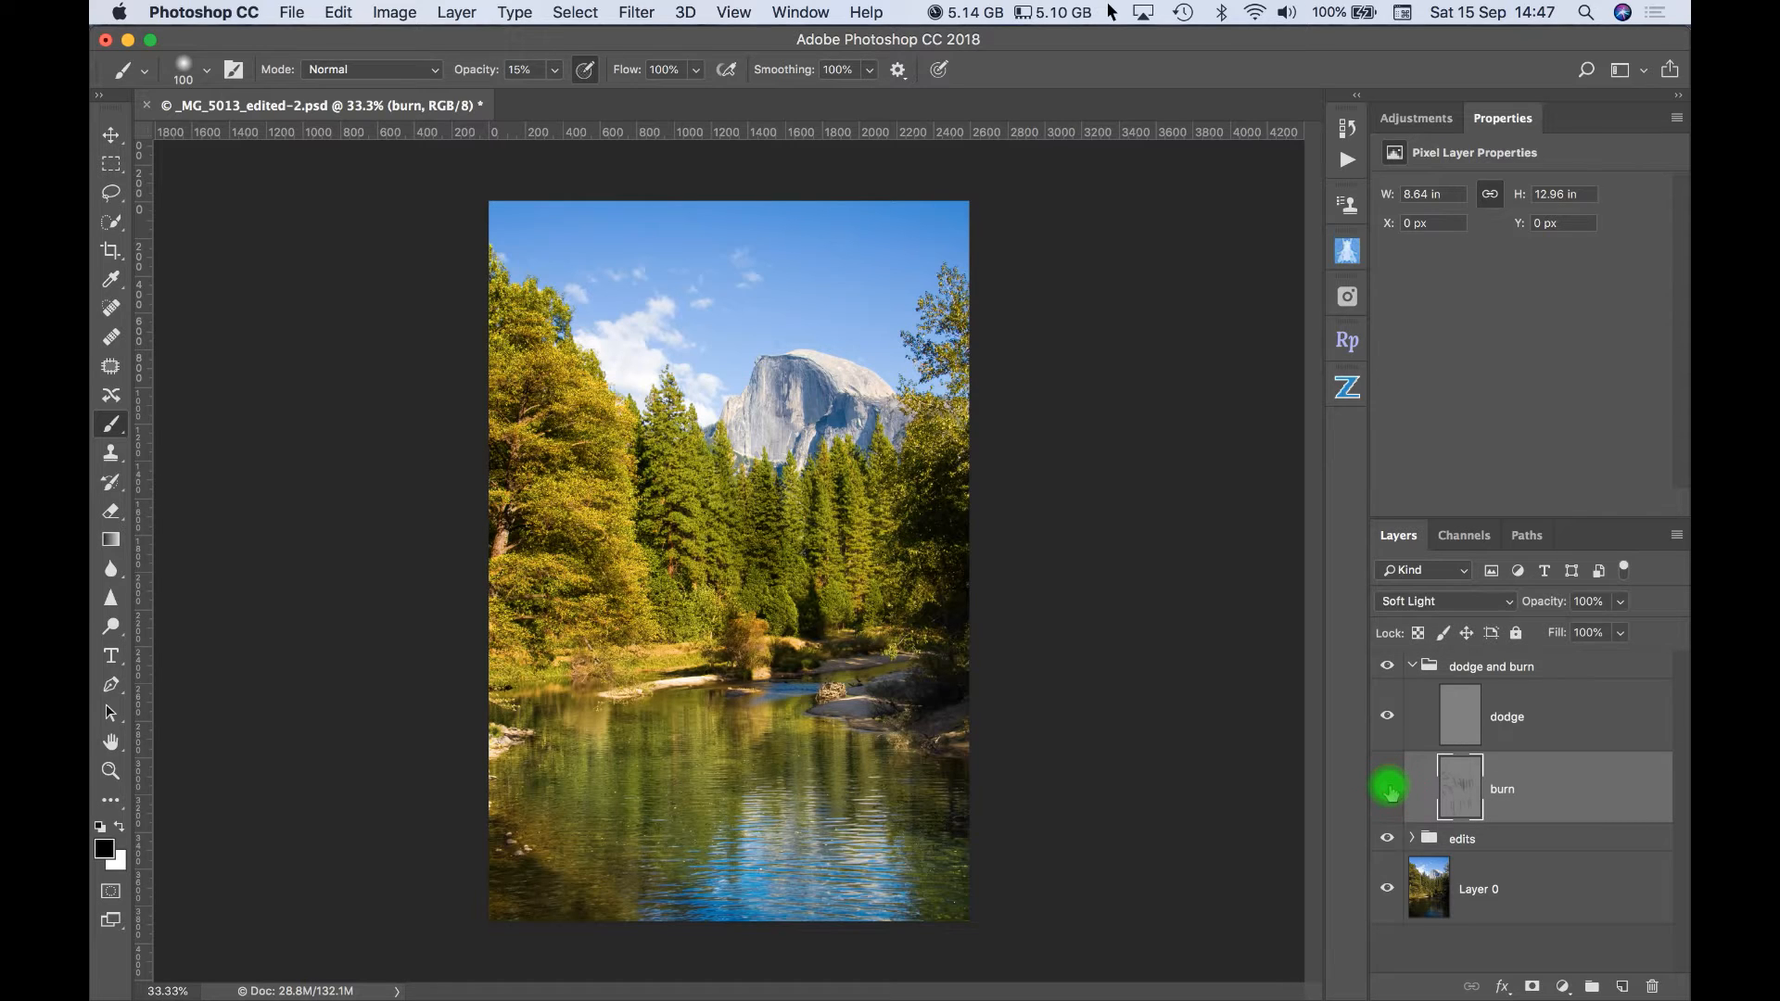
pyautogui.click(1388, 790)
pyautogui.click(1388, 790)
pyautogui.click(1388, 790)
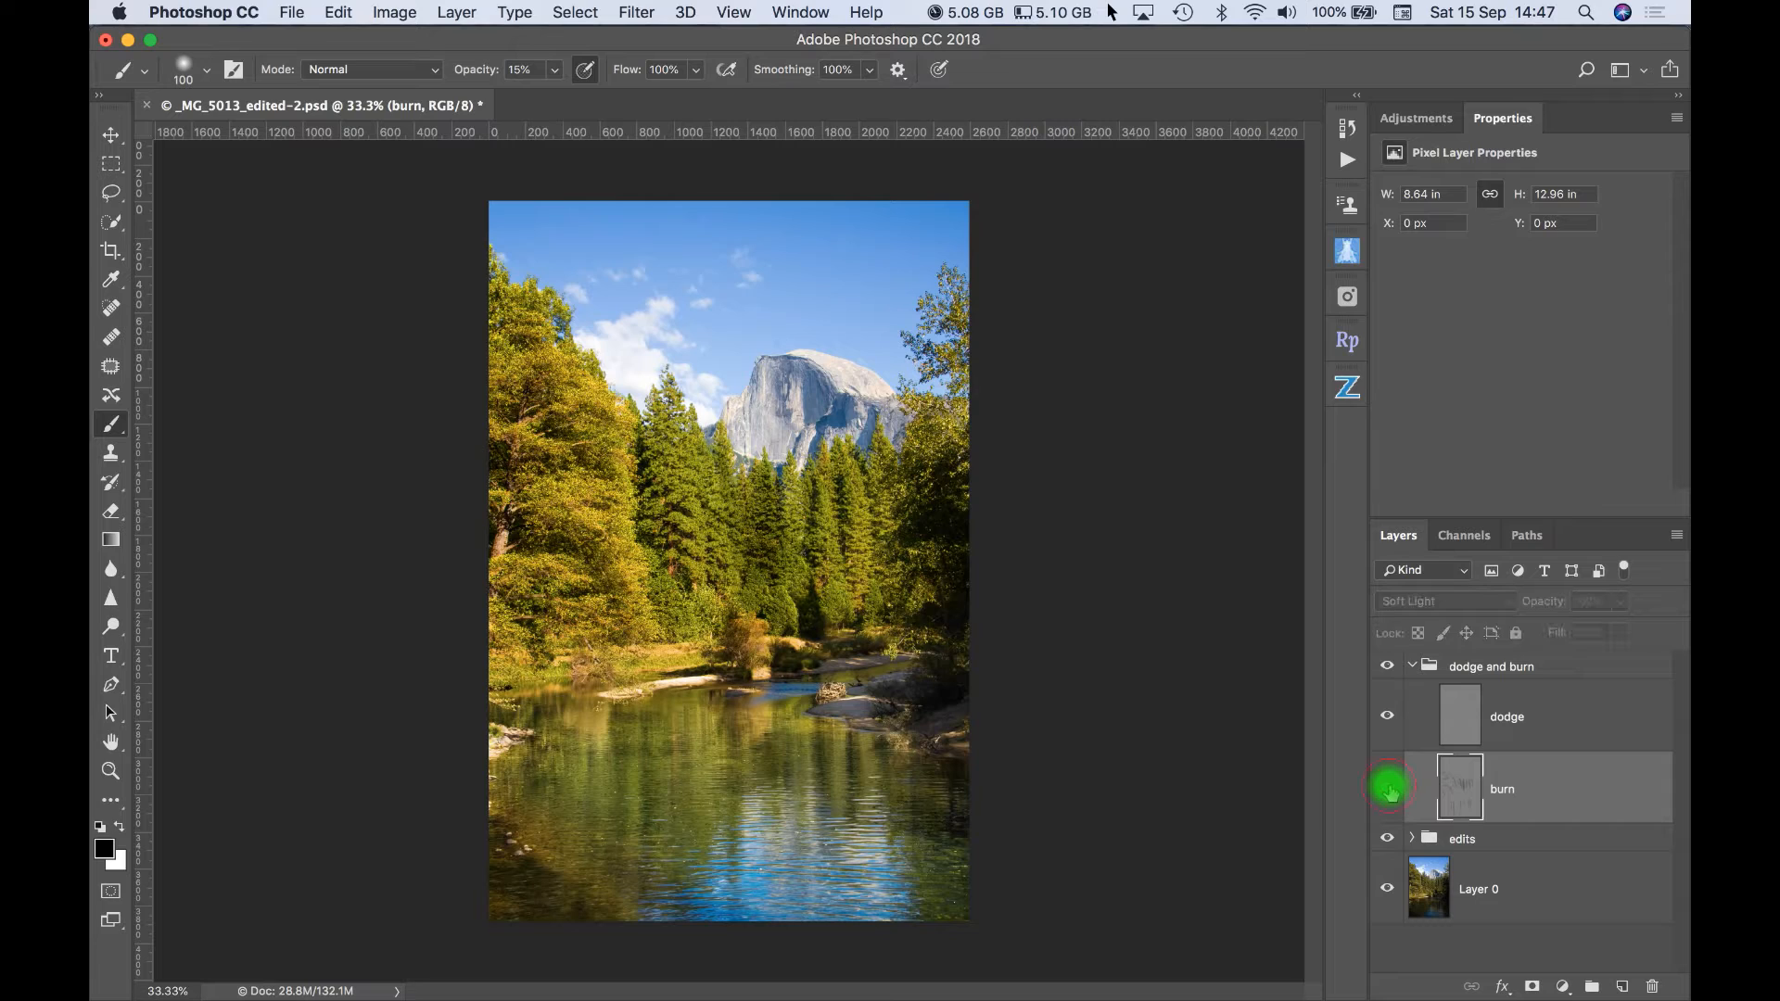
pyautogui.click(1388, 790)
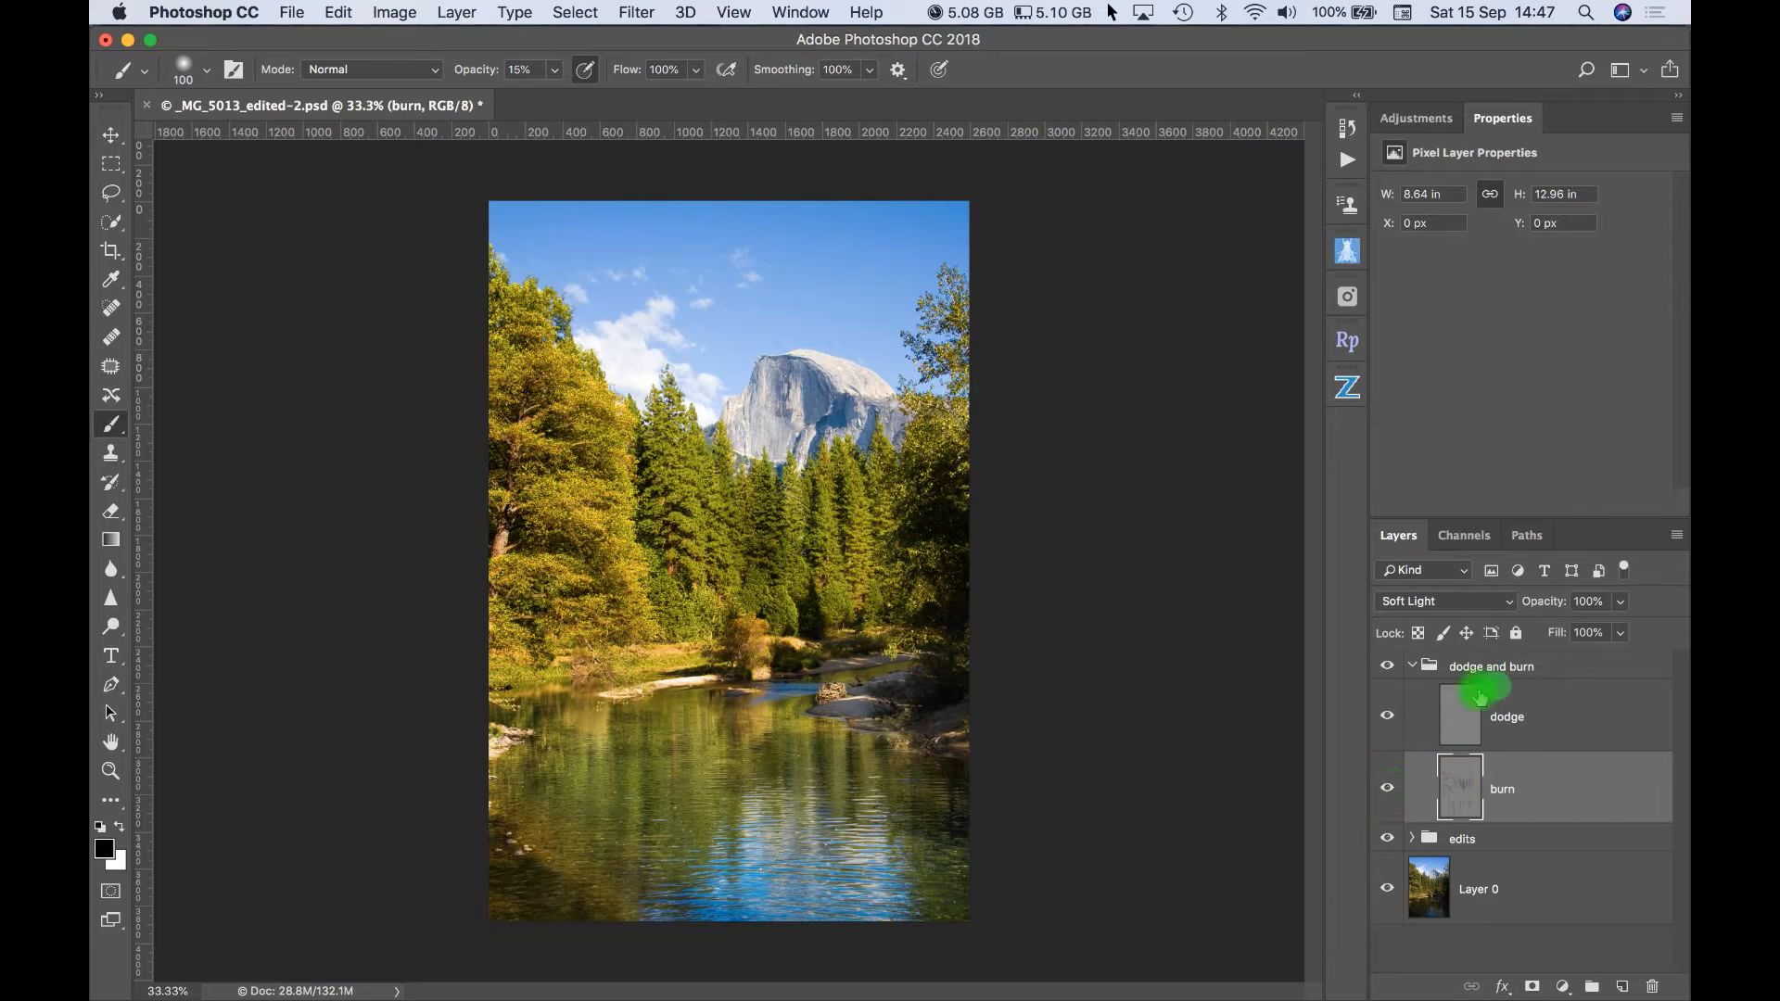
# - Select the dodge layer, make white the foreground color and paint over the highlights of the photo, including the trees below the mountain
pyautogui.click(1462, 716)
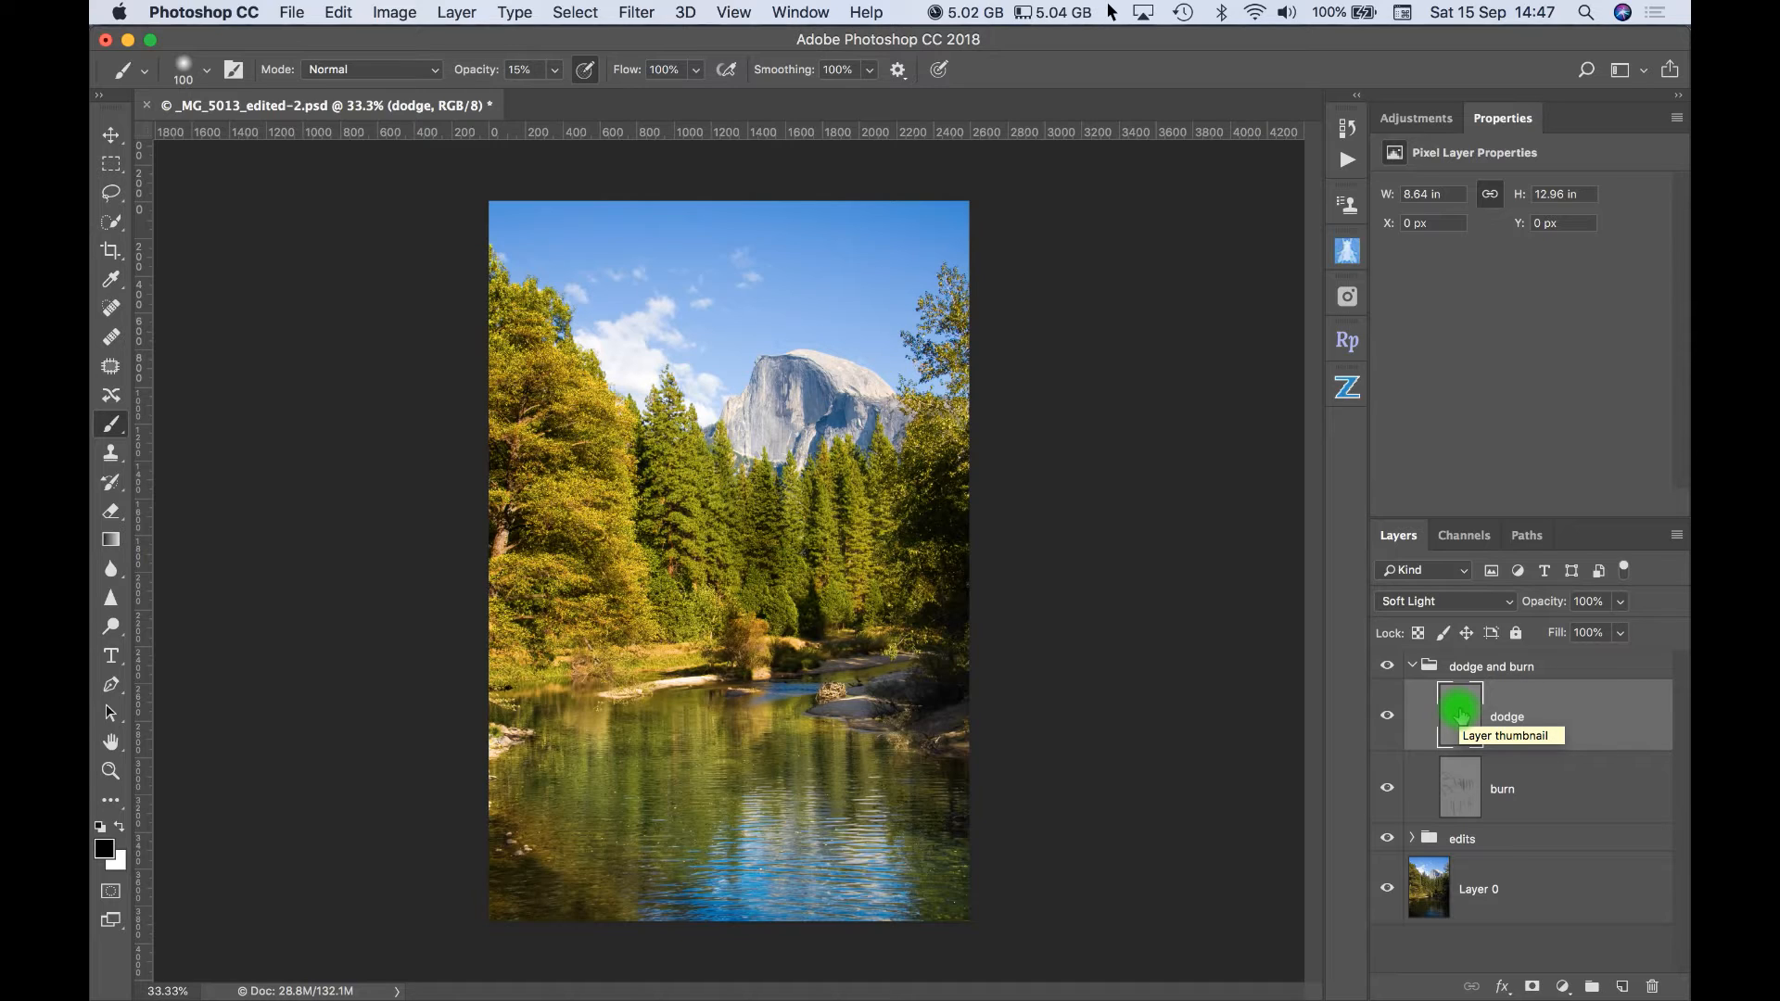
pyautogui.press('x')
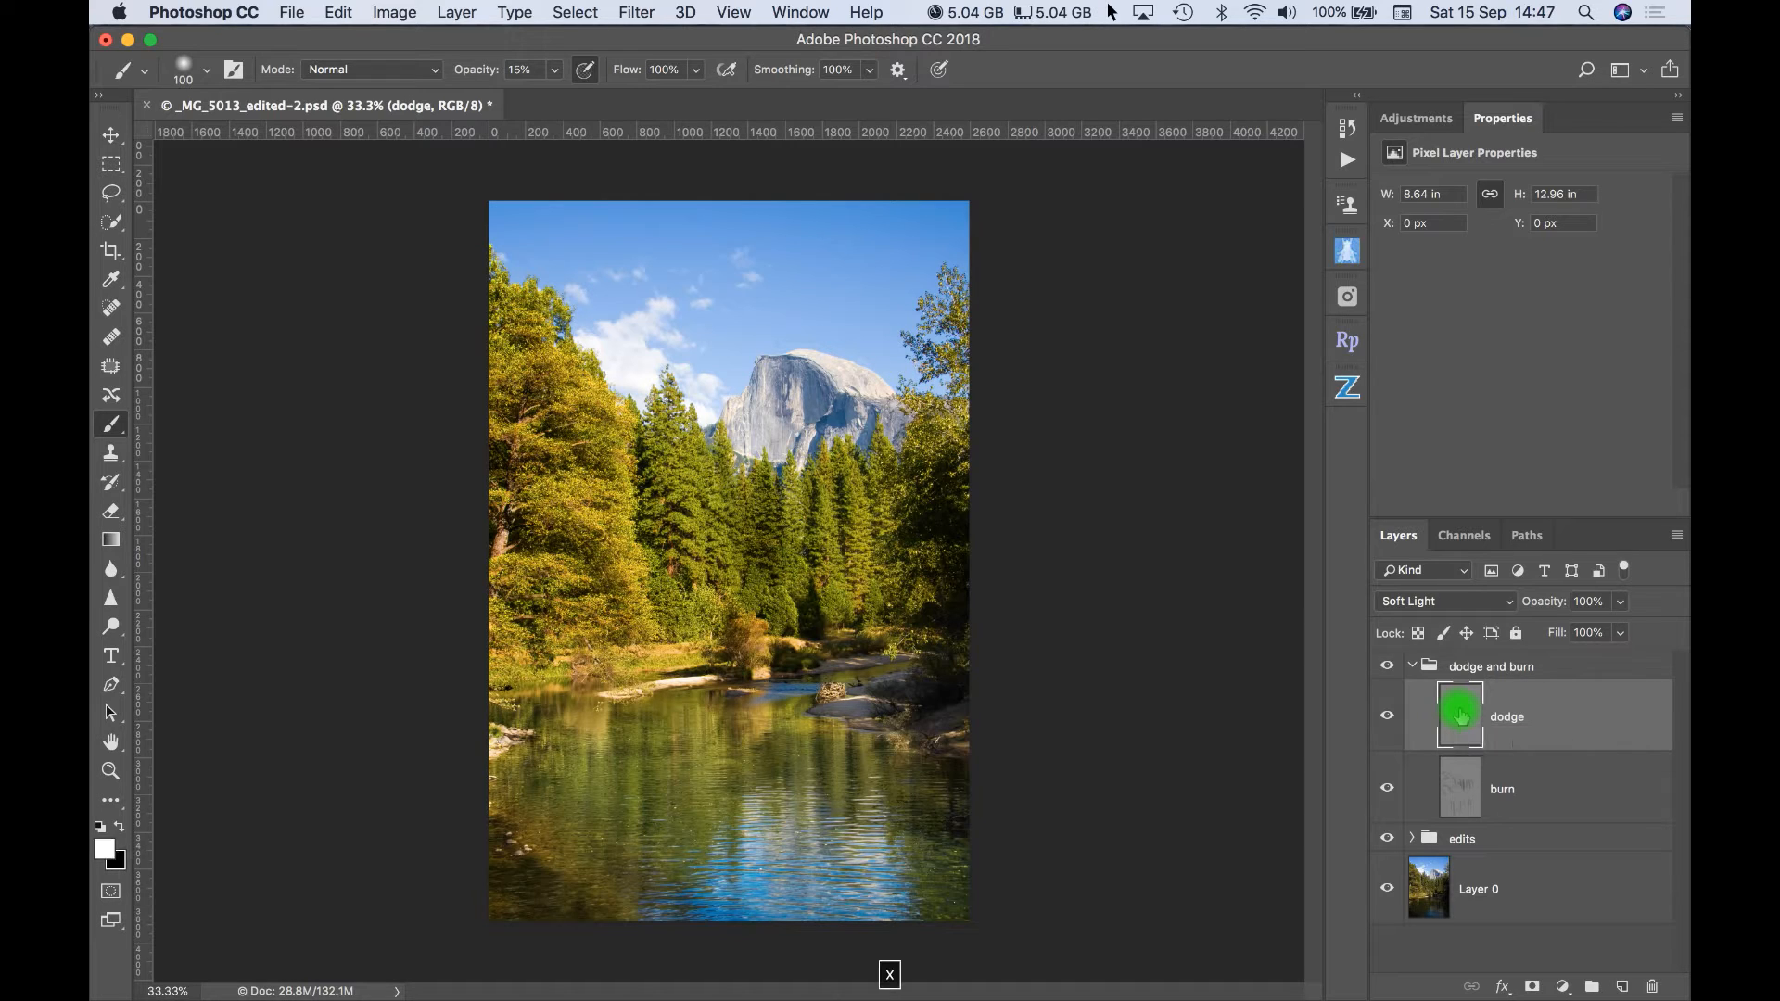
pyautogui.moveTo(851, 465)
pyautogui.mouseDown()
pyautogui.moveTo(860, 586)
pyautogui.moveTo(850, 462)
pyautogui.moveTo(867, 456)
pyautogui.moveTo(821, 489)
pyautogui.moveTo(837, 594)
pyautogui.moveTo(830, 484)
pyautogui.moveTo(795, 481)
pyautogui.moveTo(792, 577)
pyautogui.moveTo(790, 493)
pyautogui.moveTo(693, 467)
pyautogui.moveTo(682, 434)
pyautogui.moveTo(697, 571)
pyautogui.moveTo(676, 436)
pyautogui.moveTo(697, 597)
pyautogui.moveTo(595, 421)
pyautogui.moveTo(546, 375)
pyautogui.moveTo(495, 373)
pyautogui.moveTo(585, 395)
pyautogui.moveTo(539, 421)
pyautogui.moveTo(614, 428)
pyautogui.moveTo(562, 433)
pyautogui.moveTo(605, 443)
pyautogui.moveTo(622, 496)
pyautogui.moveTo(561, 513)
pyautogui.moveTo(612, 527)
pyautogui.moveTo(648, 620)
pyautogui.moveTo(537, 574)
pyautogui.moveTo(556, 584)
pyautogui.moveTo(544, 572)
pyautogui.moveTo(560, 568)
pyautogui.moveTo(547, 610)
pyautogui.moveTo(608, 600)
pyautogui.moveTo(548, 643)
pyautogui.moveTo(611, 622)
pyautogui.moveTo(528, 659)
pyautogui.moveTo(747, 615)
pyautogui.moveTo(752, 664)
pyautogui.moveTo(810, 536)
pyautogui.moveTo(939, 427)
pyautogui.moveTo(946, 460)
pyautogui.moveTo(950, 438)
pyautogui.moveTo(921, 464)
pyautogui.moveTo(942, 422)
pyautogui.moveTo(962, 464)
pyautogui.moveTo(909, 692)
pyautogui.moveTo(866, 738)
pyautogui.moveTo(859, 847)
pyautogui.moveTo(882, 866)
pyautogui.moveTo(859, 930)
pyautogui.moveTo(760, 809)
pyautogui.moveTo(787, 914)
pyautogui.moveTo(803, 790)
pyautogui.moveTo(815, 918)
pyautogui.moveTo(854, 922)
pyautogui.moveTo(783, 719)
pyautogui.moveTo(755, 720)
pyautogui.moveTo(936, 744)
pyautogui.moveTo(566, 728)
pyautogui.moveTo(601, 727)
pyautogui.moveTo(707, 516)
pyautogui.moveTo(676, 417)
pyautogui.moveTo(695, 538)
pyautogui.moveTo(686, 422)
pyautogui.mouseUp()
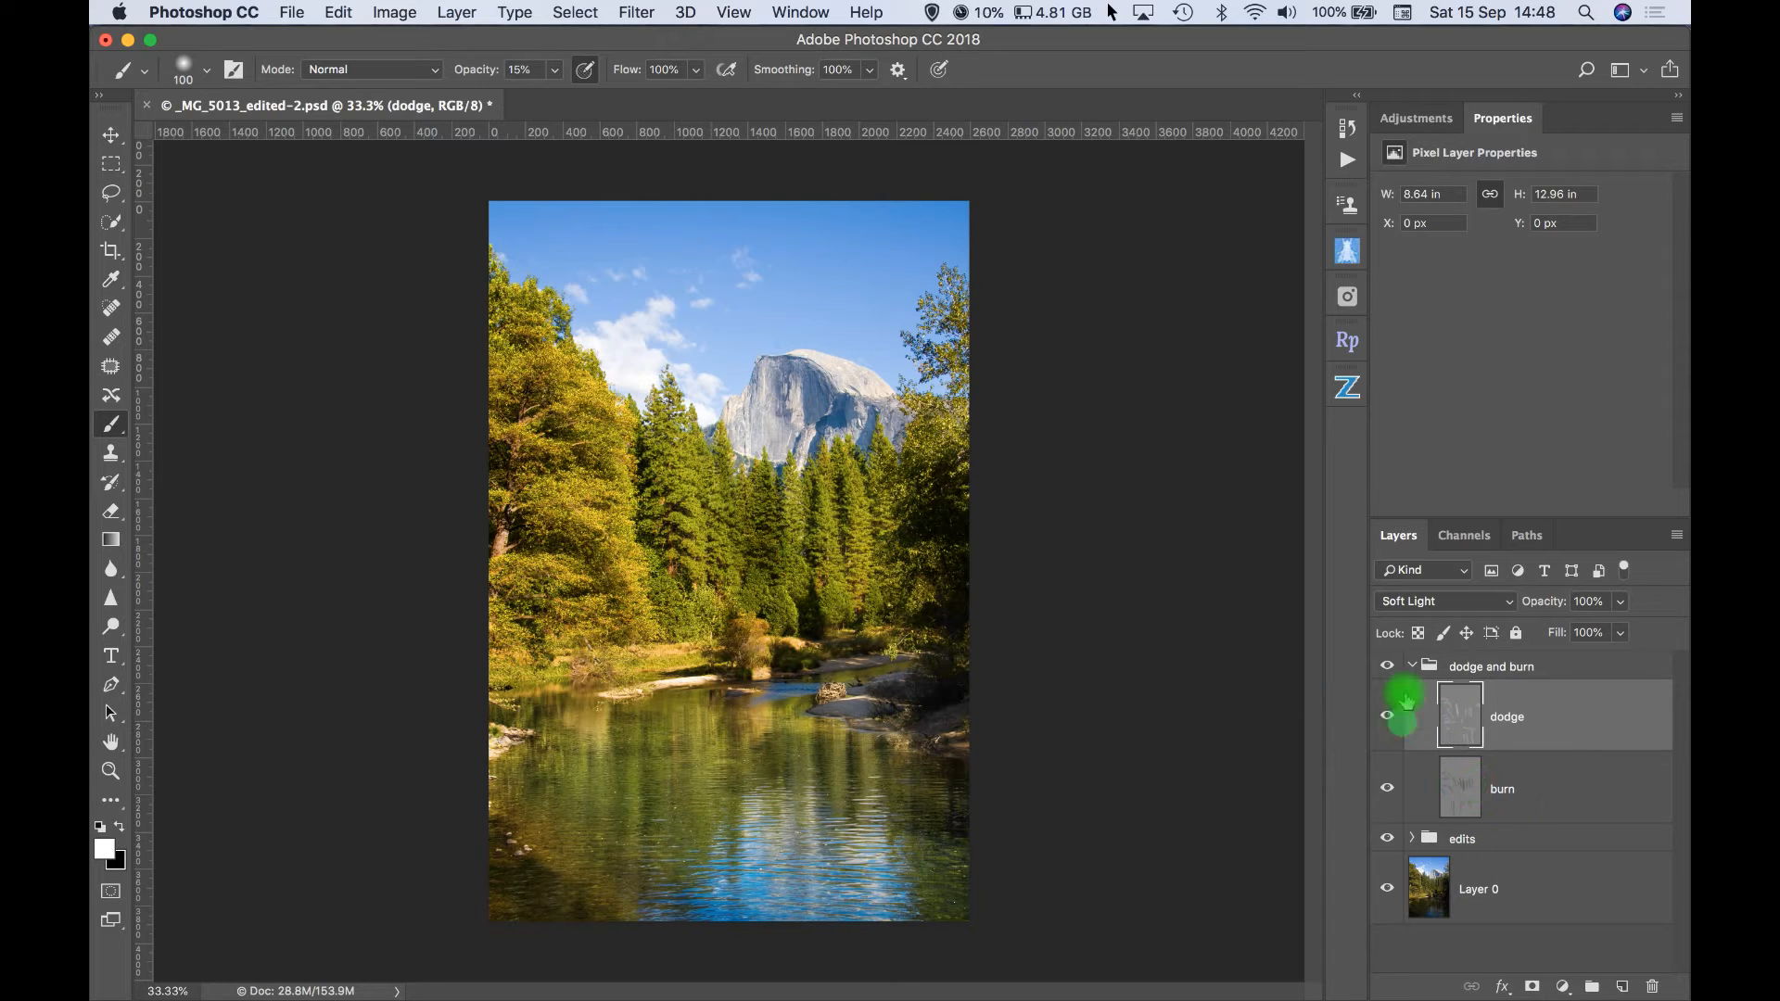
# - Compare the photo with and without the dodge layer by toggling its visibility
pyautogui.click(1388, 722)
pyautogui.click(1387, 721)
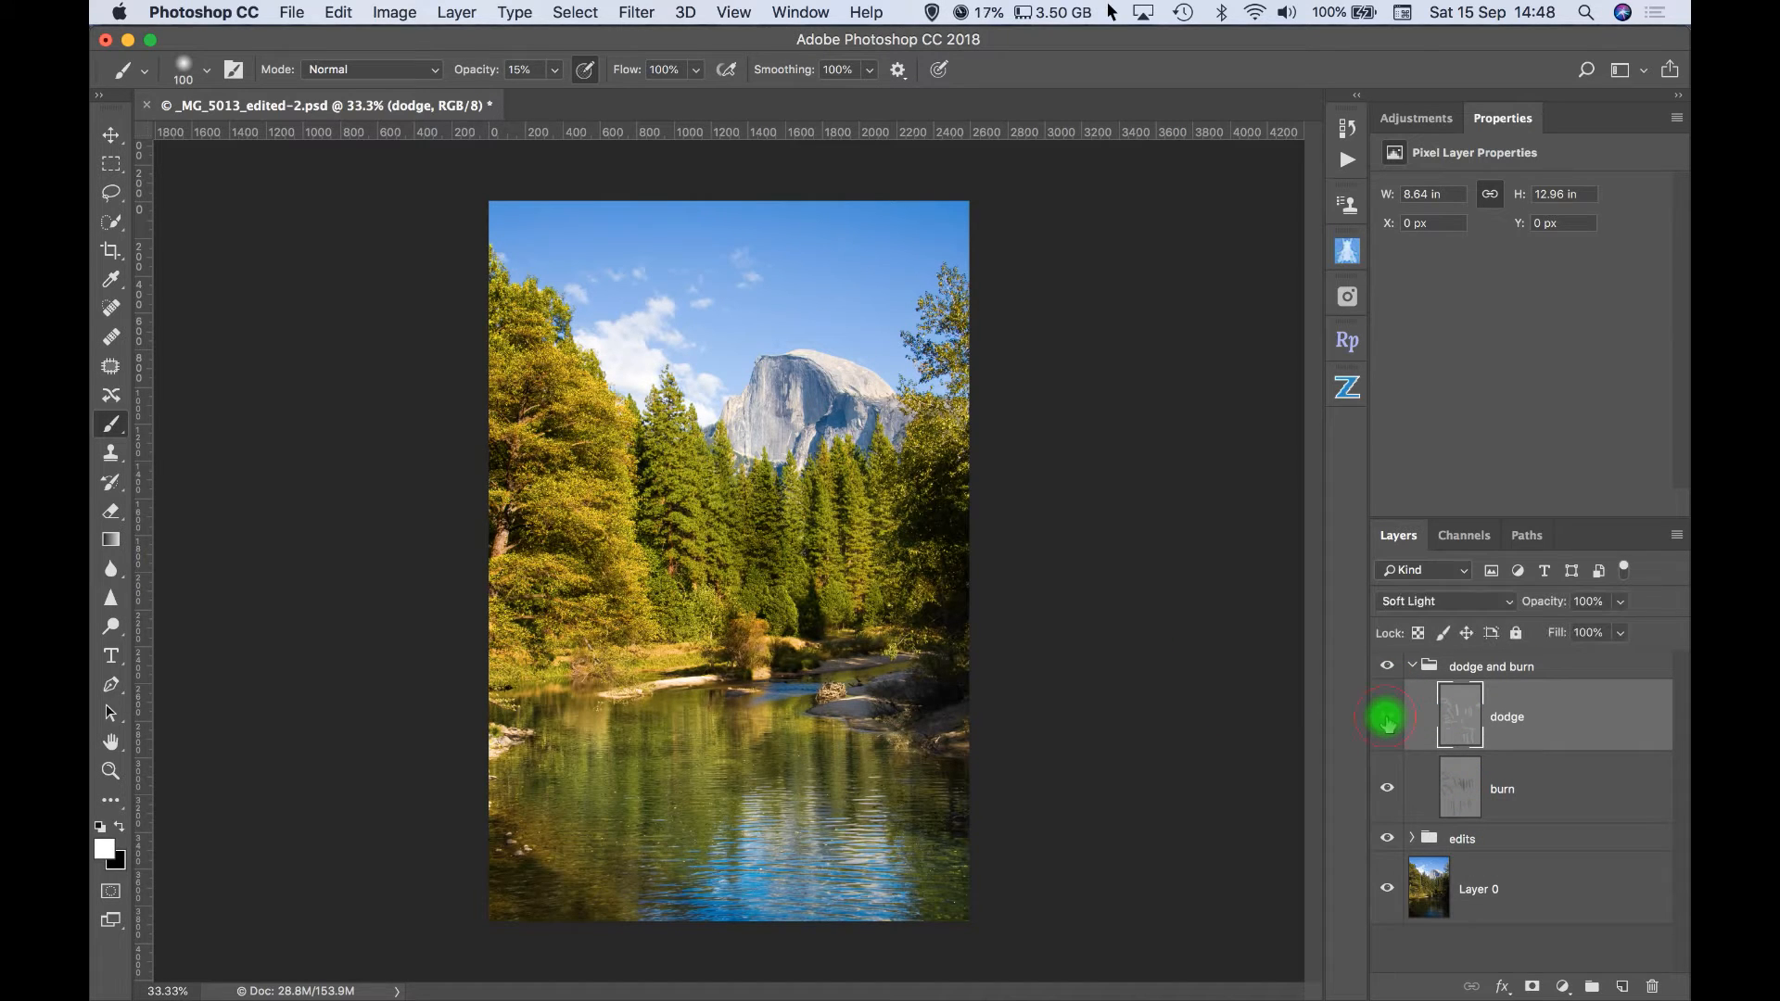
pyautogui.click(1387, 721)
pyautogui.click(1388, 721)
pyautogui.click(1388, 722)
pyautogui.click(1387, 722)
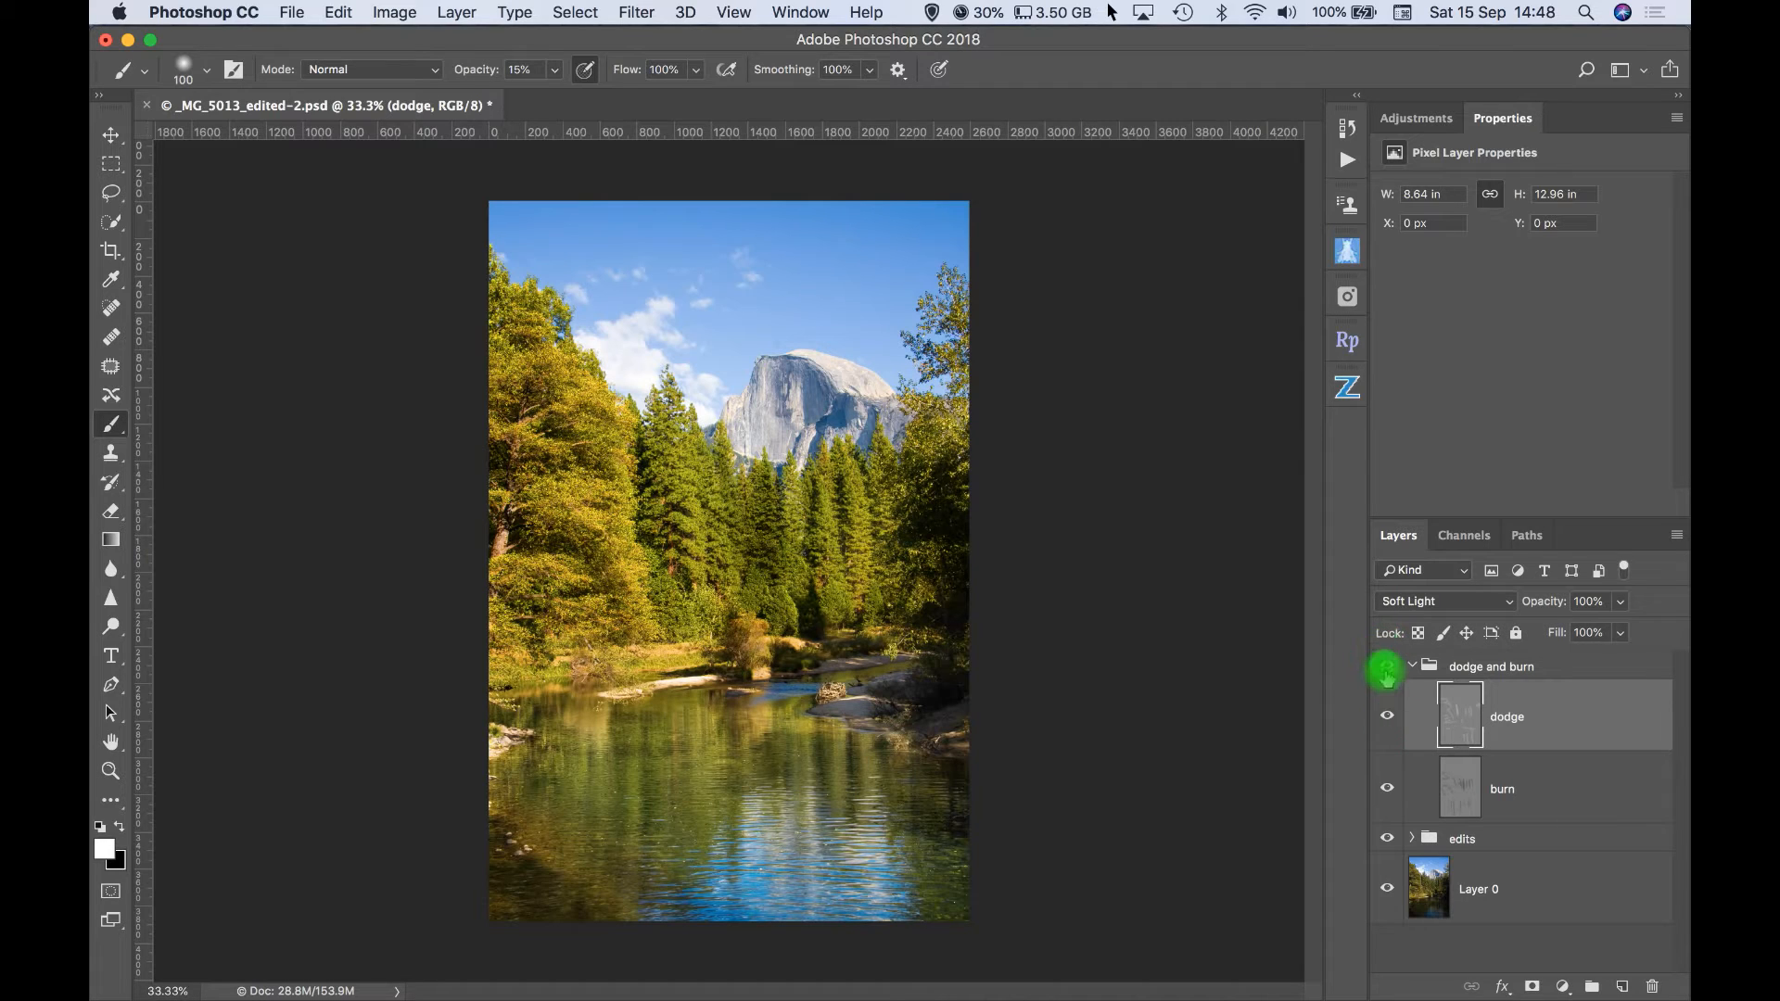
# - Compare the photo before and after by toggling the visibility of the whole dodge and burn group
pyautogui.click(1387, 667)
pyautogui.click(1387, 667)
pyautogui.click(1387, 666)
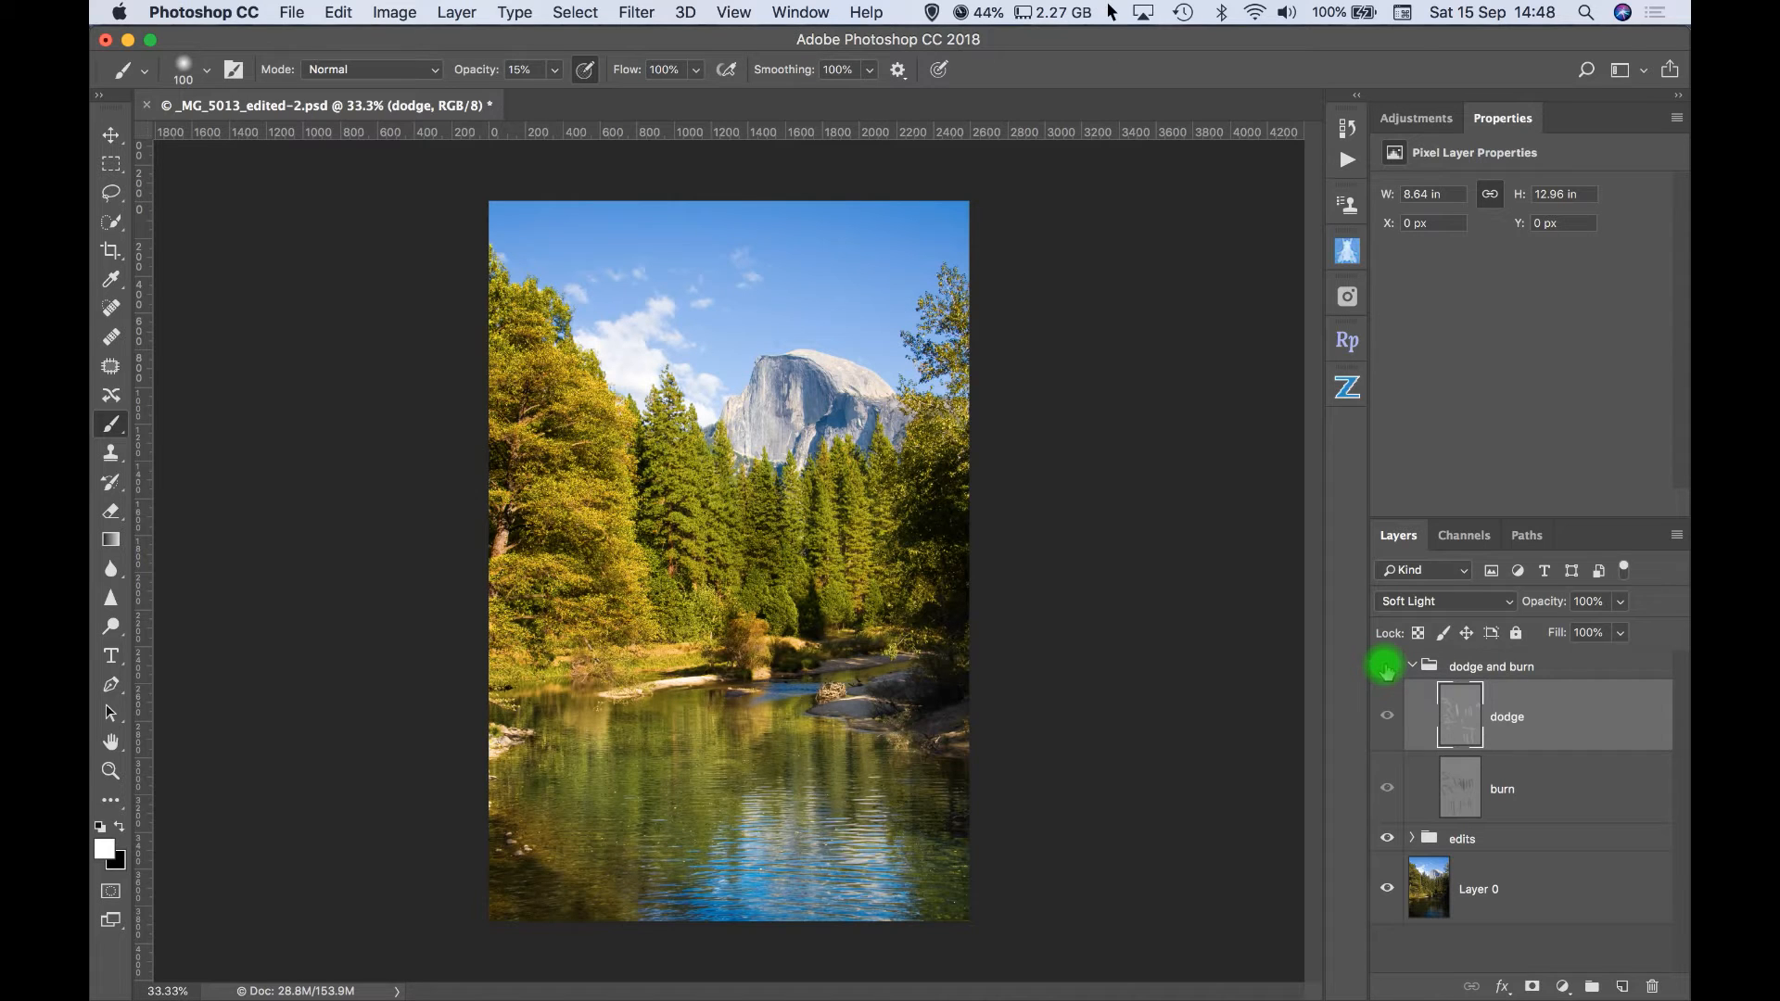
pyautogui.click(1387, 667)
pyautogui.click(1386, 666)
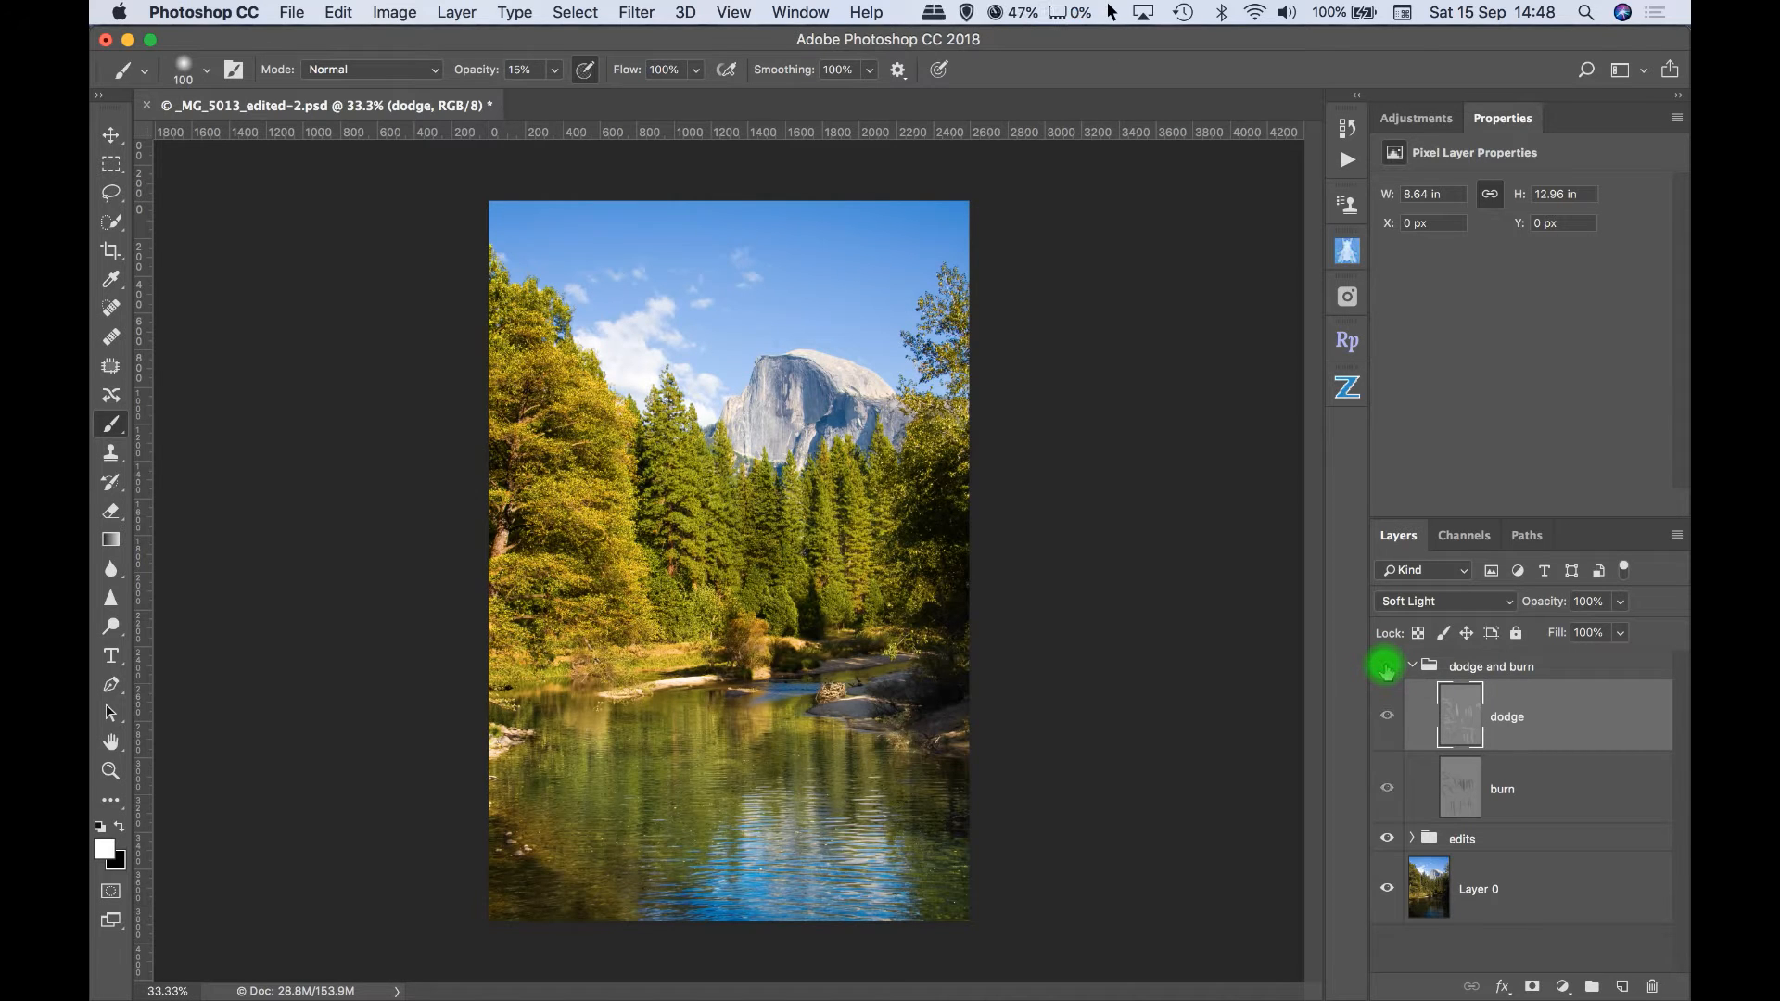
pyautogui.click(1387, 666)
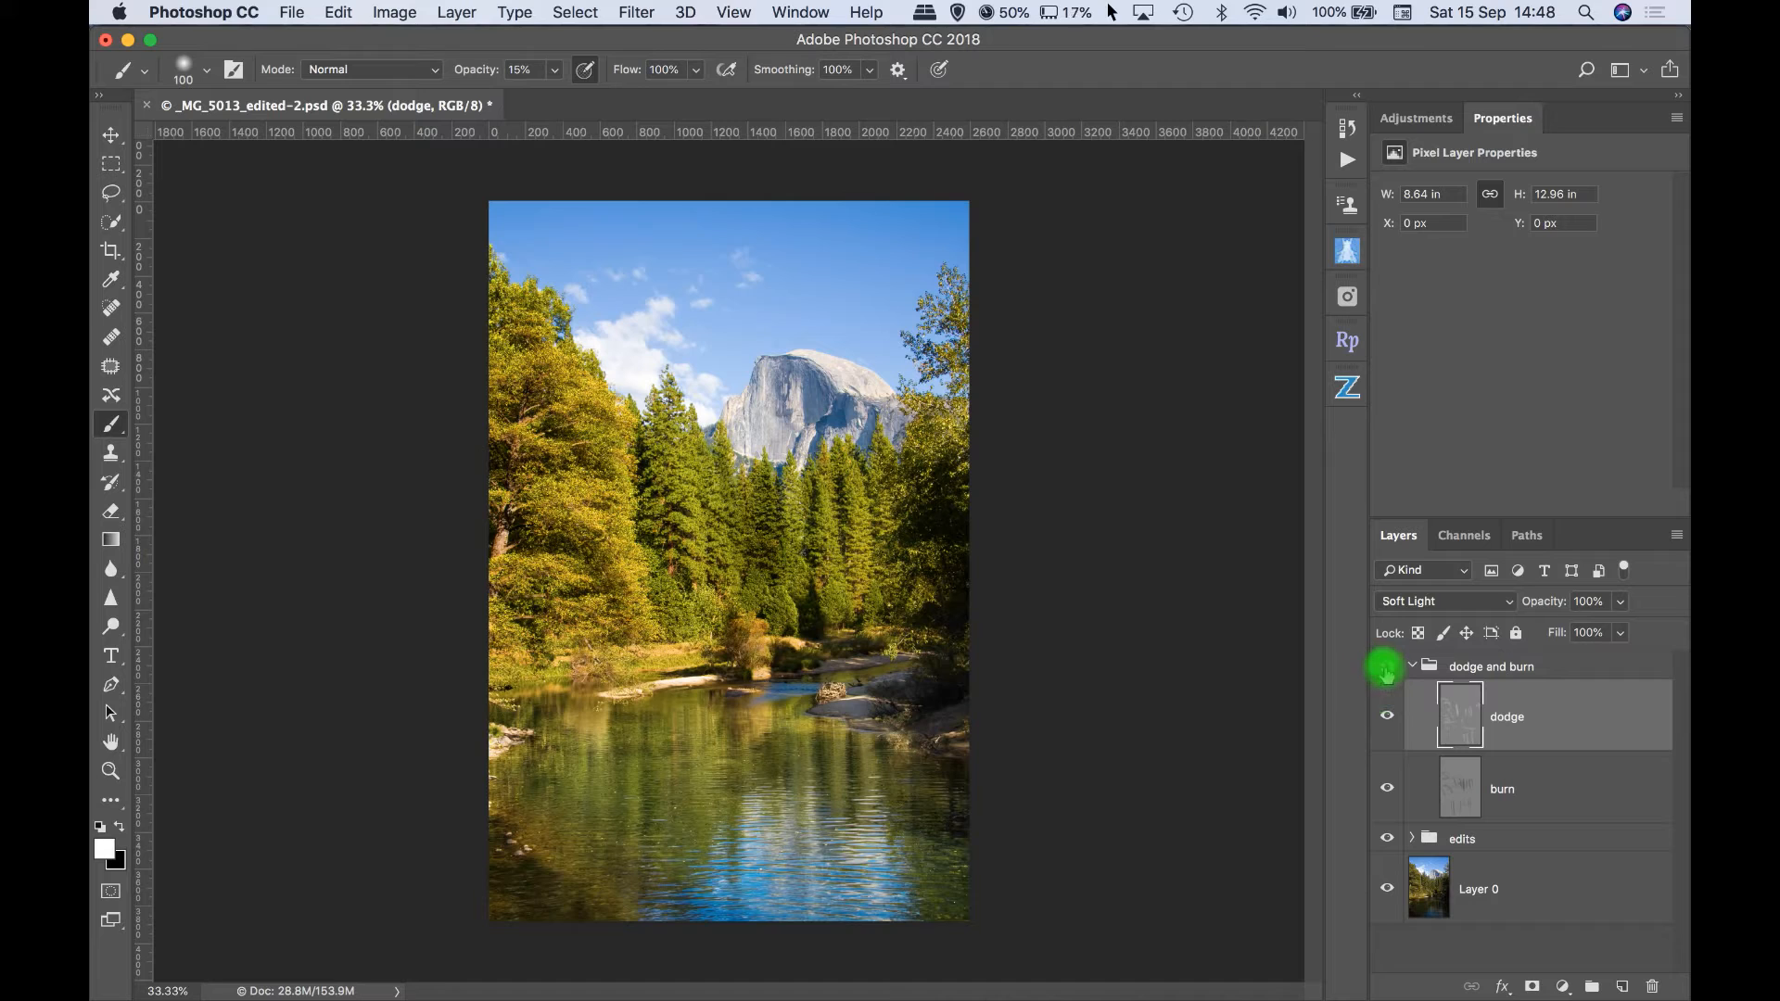
pyautogui.click(1386, 667)
pyautogui.click(1386, 667)
pyautogui.click(1386, 670)
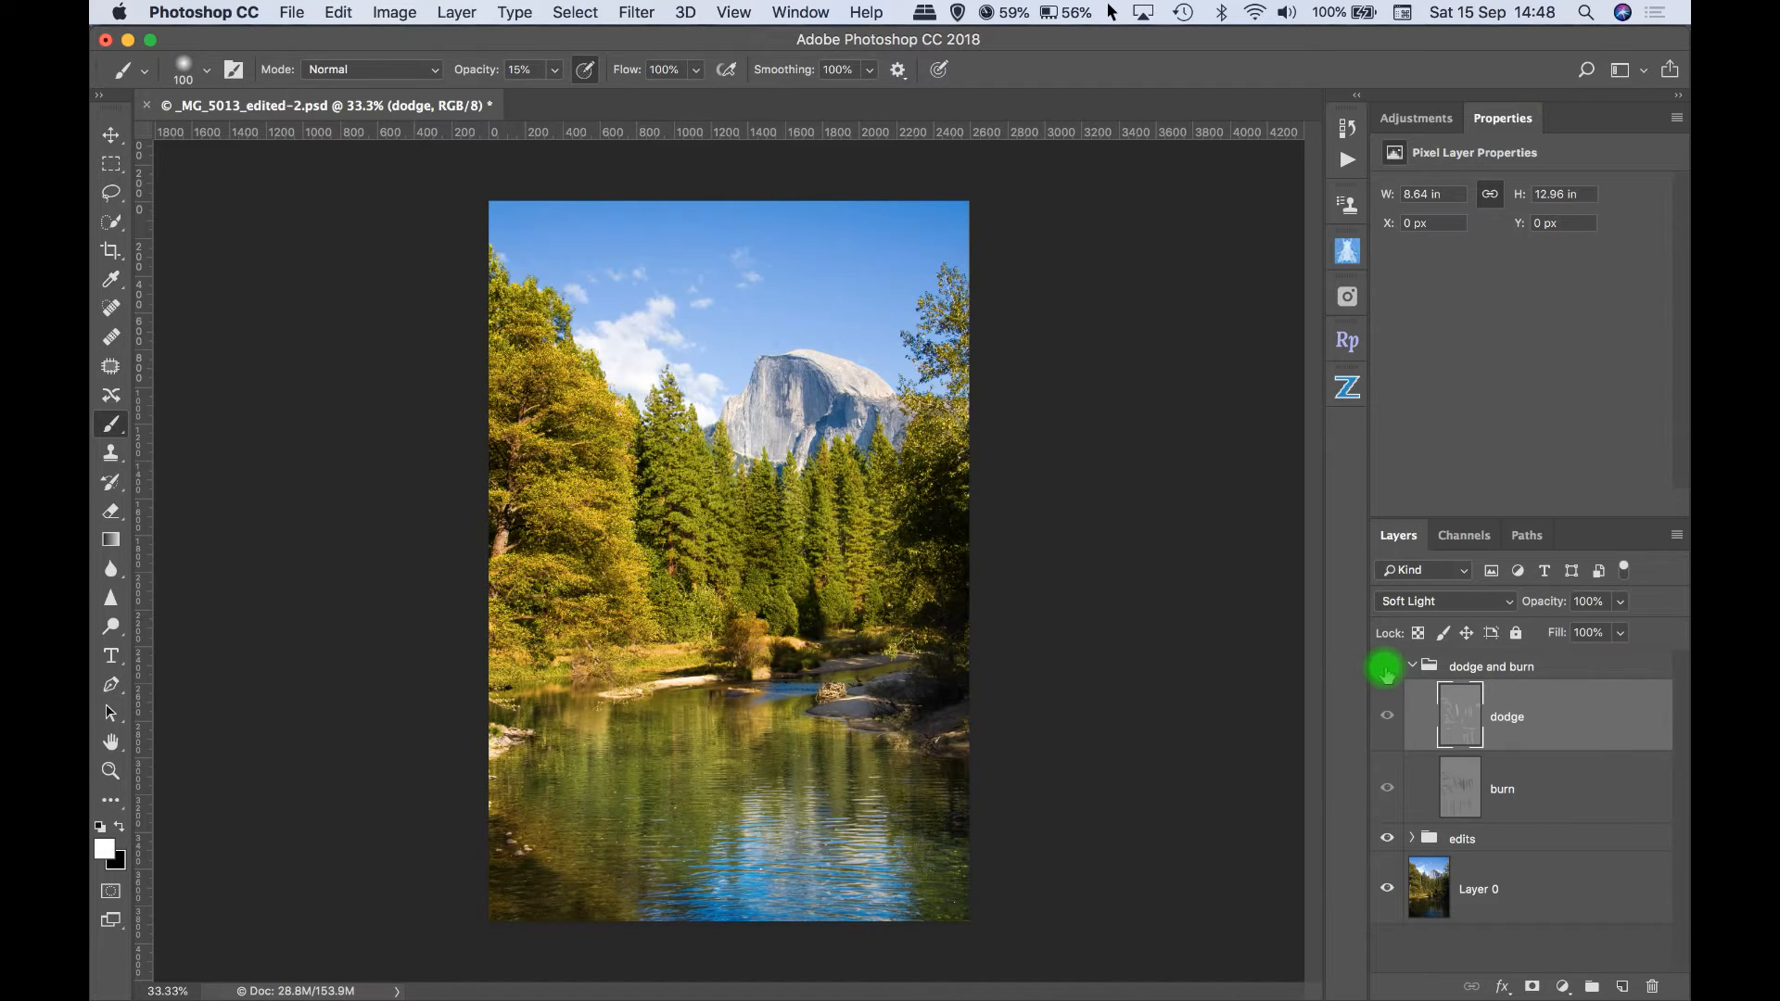
pyautogui.click(1385, 666)
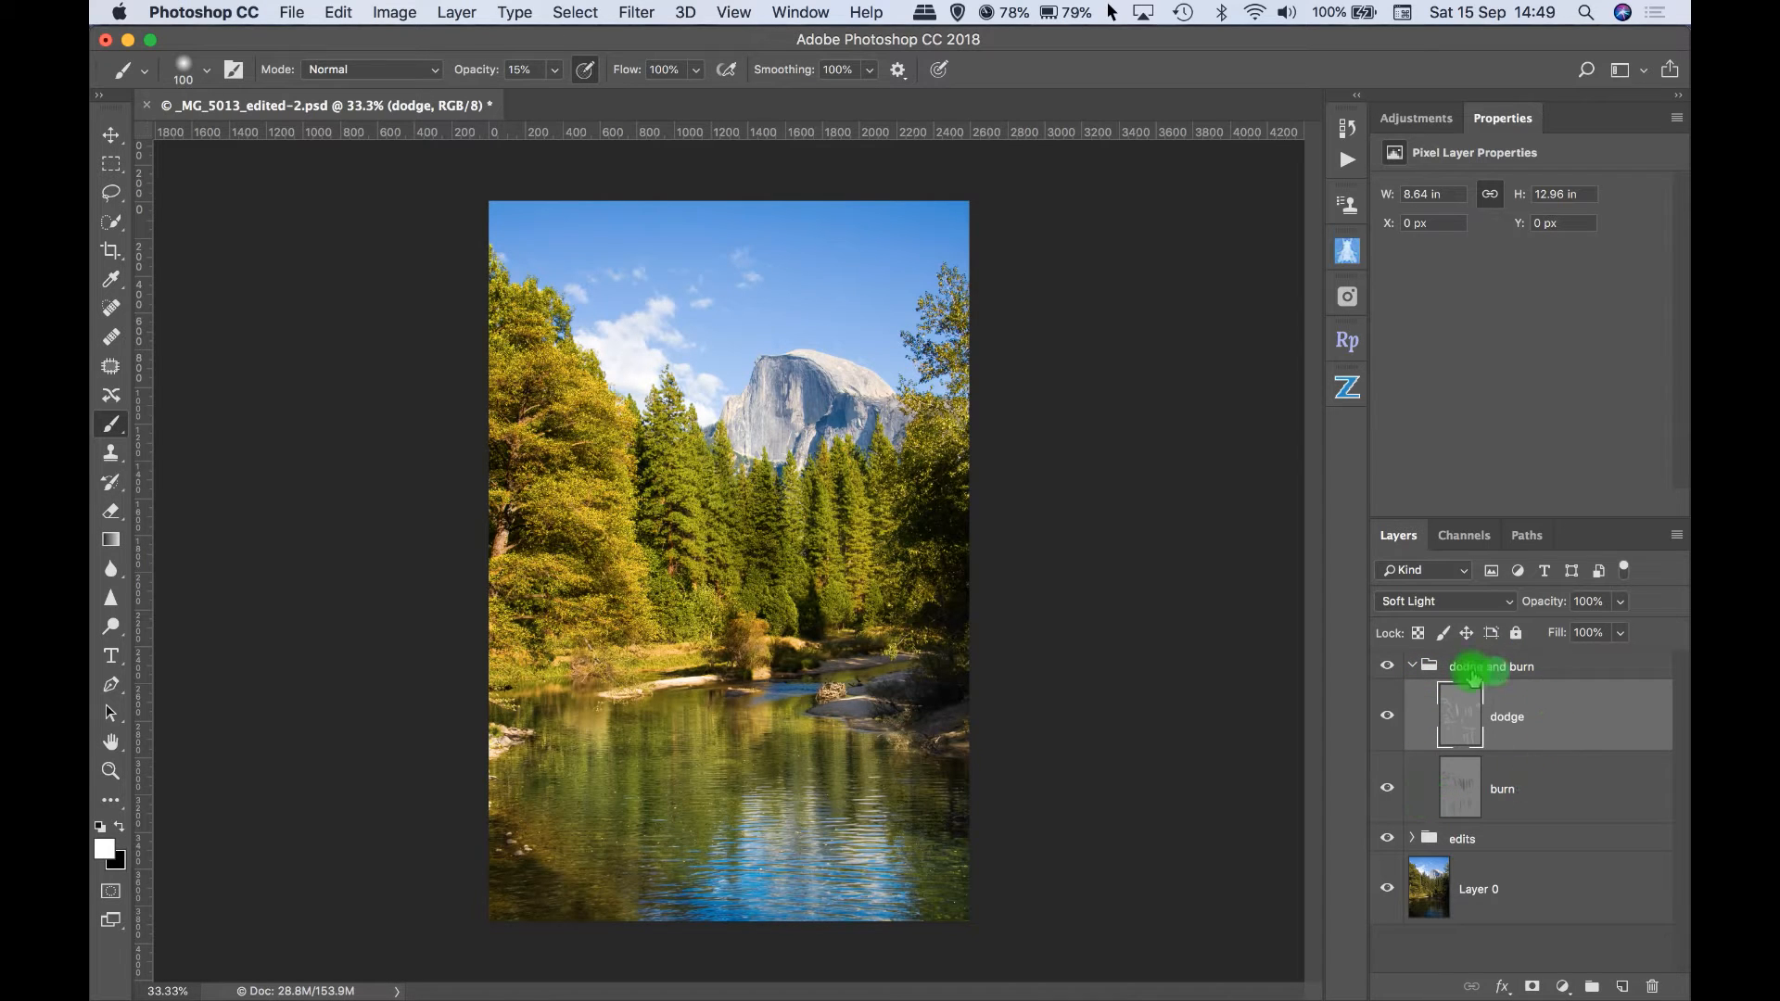
# - Delete the dodge and burn group and activate the Clone Stamp tool
pyautogui.moveTo(1473, 674)
pyautogui.mouseDown()
pyautogui.moveTo(1589, 699)
pyautogui.moveTo(1652, 985)
pyautogui.mouseUp()
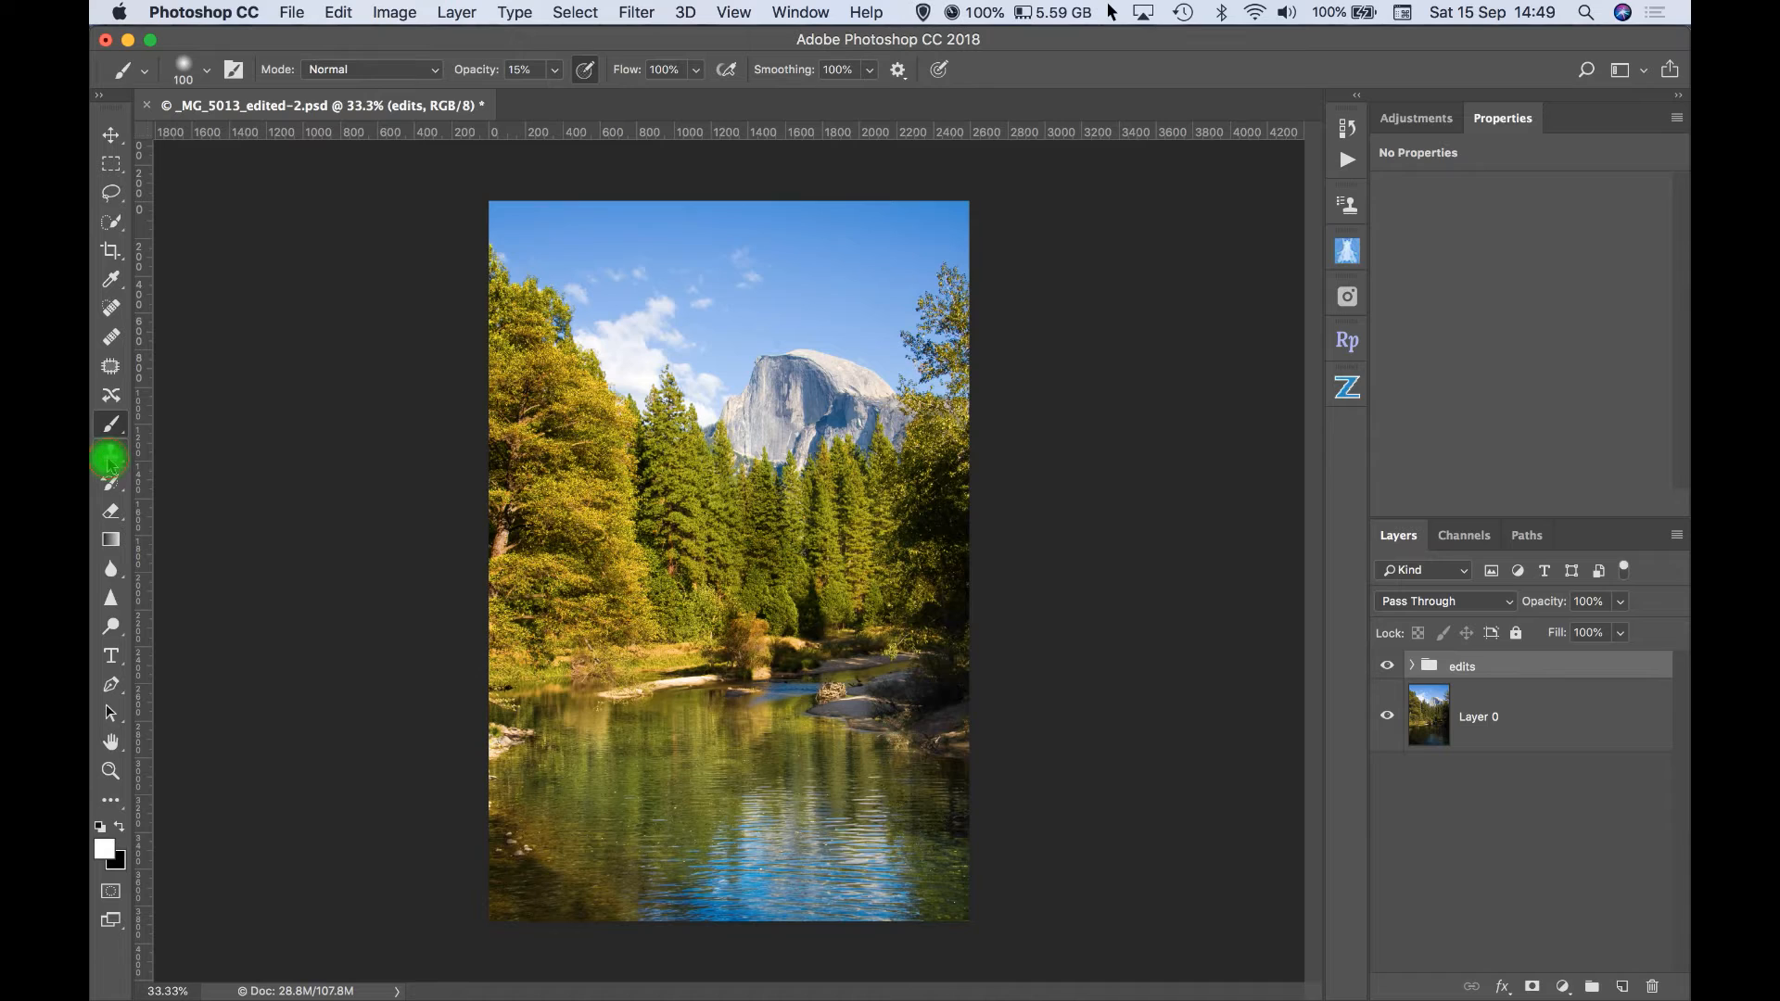
pyautogui.click(108, 458)
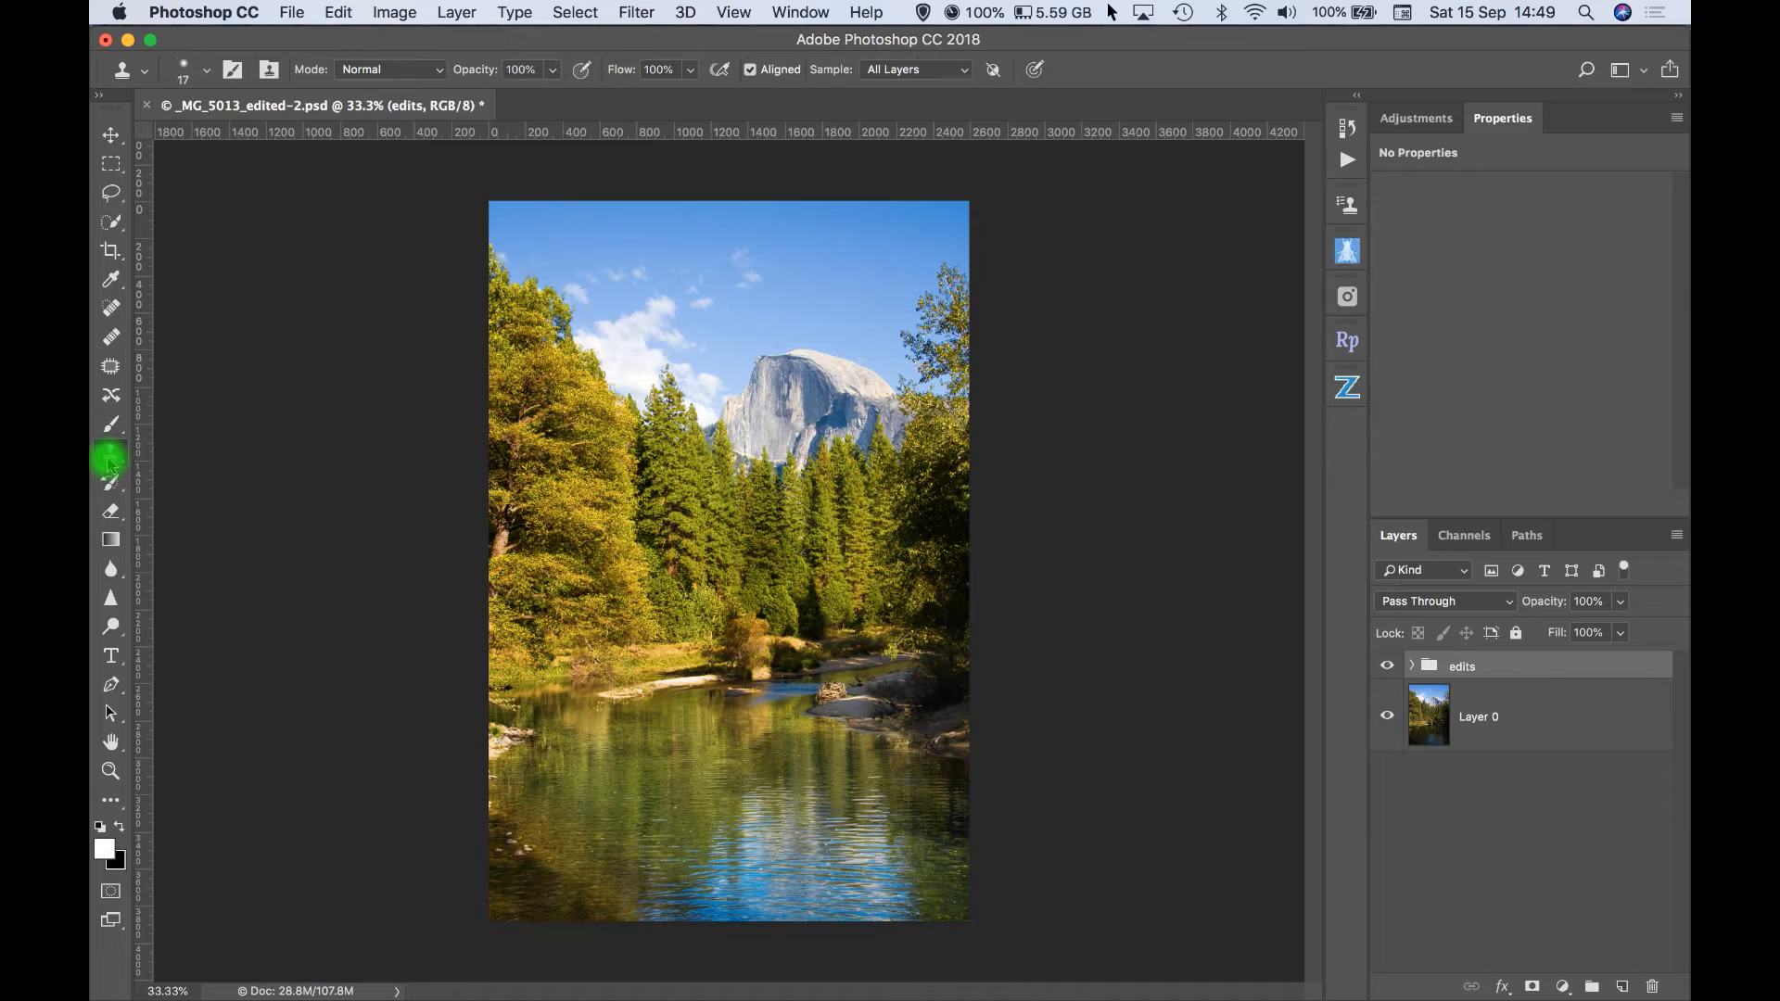
# - Set the foreground color to bright red and the background color to a strong blue with hue 248
pyautogui.click(104, 854)
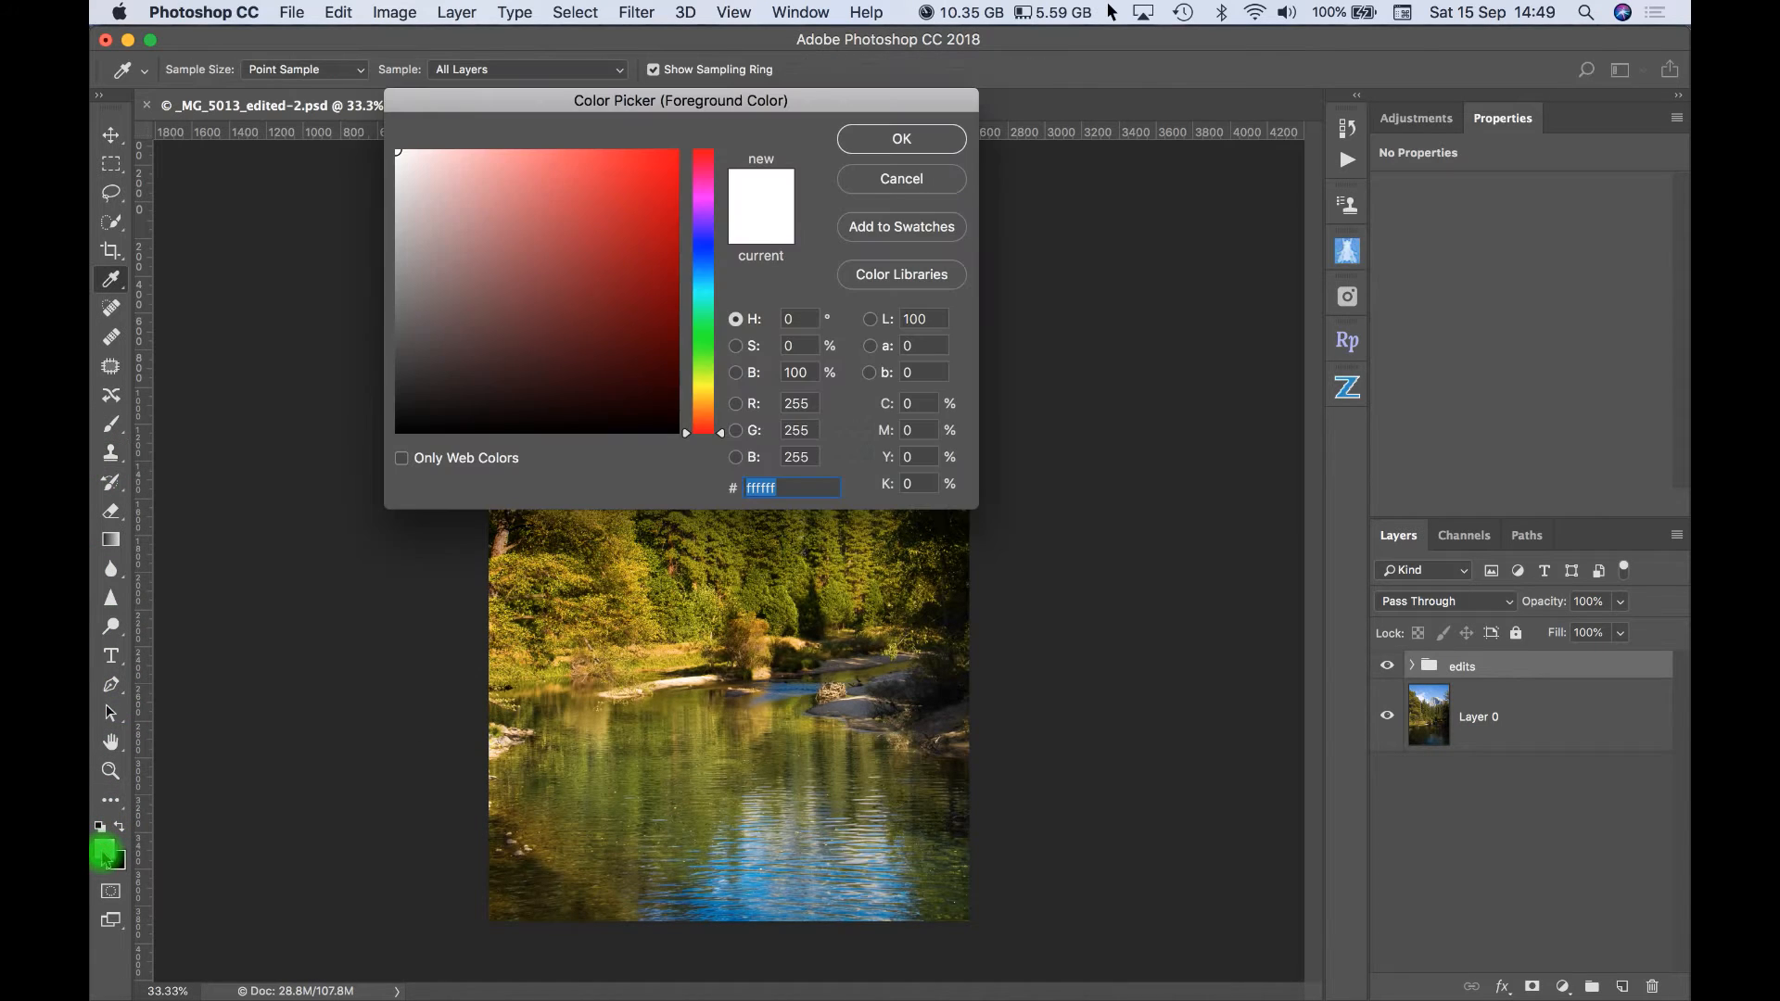
pyautogui.click(669, 164)
pyautogui.click(913, 141)
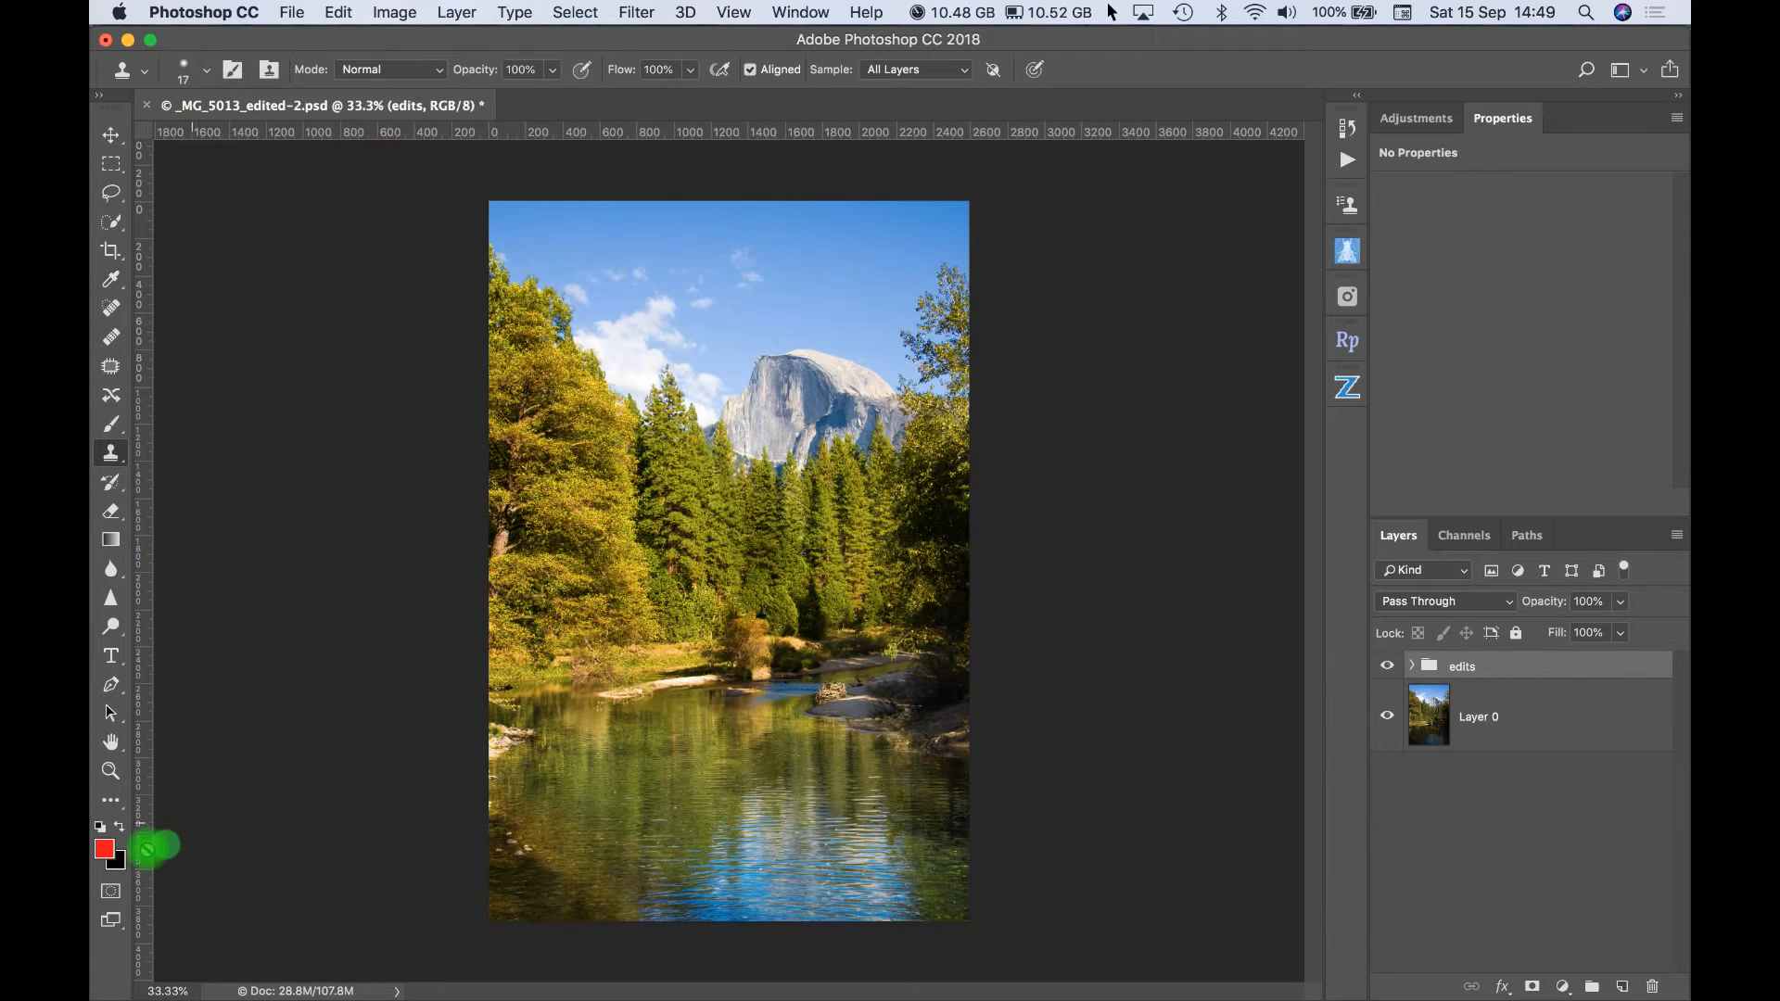
pyautogui.click(118, 864)
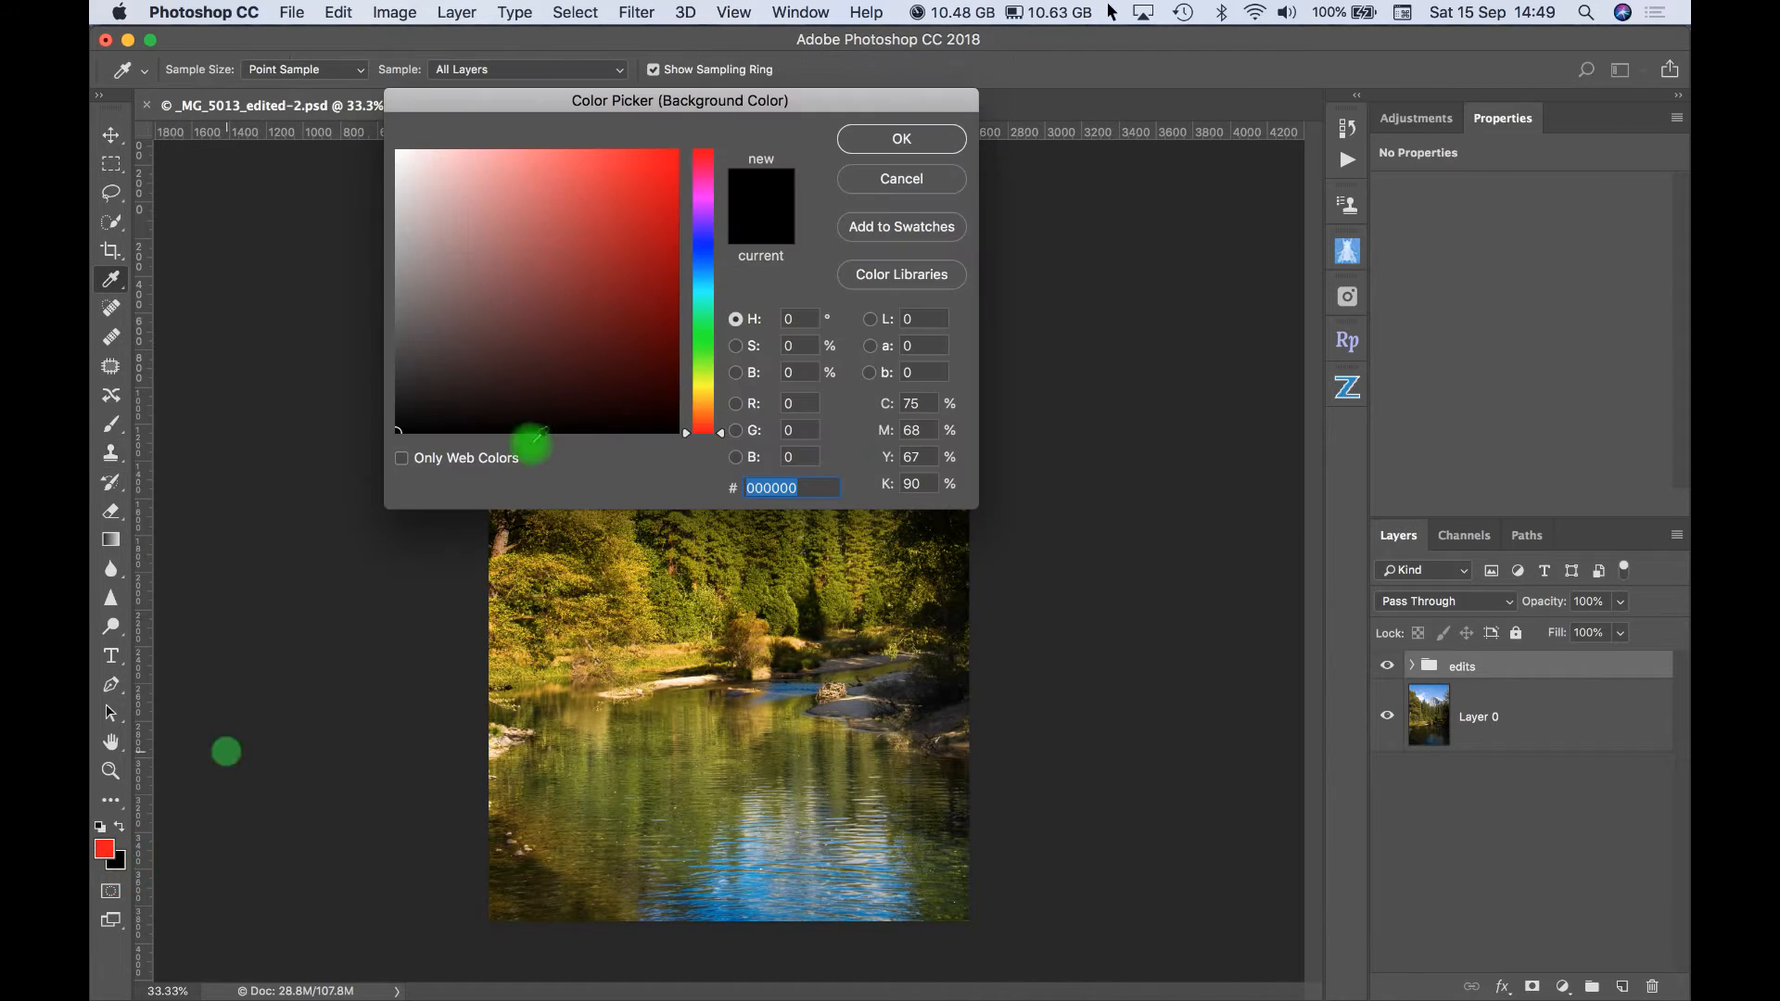
pyautogui.click(696, 237)
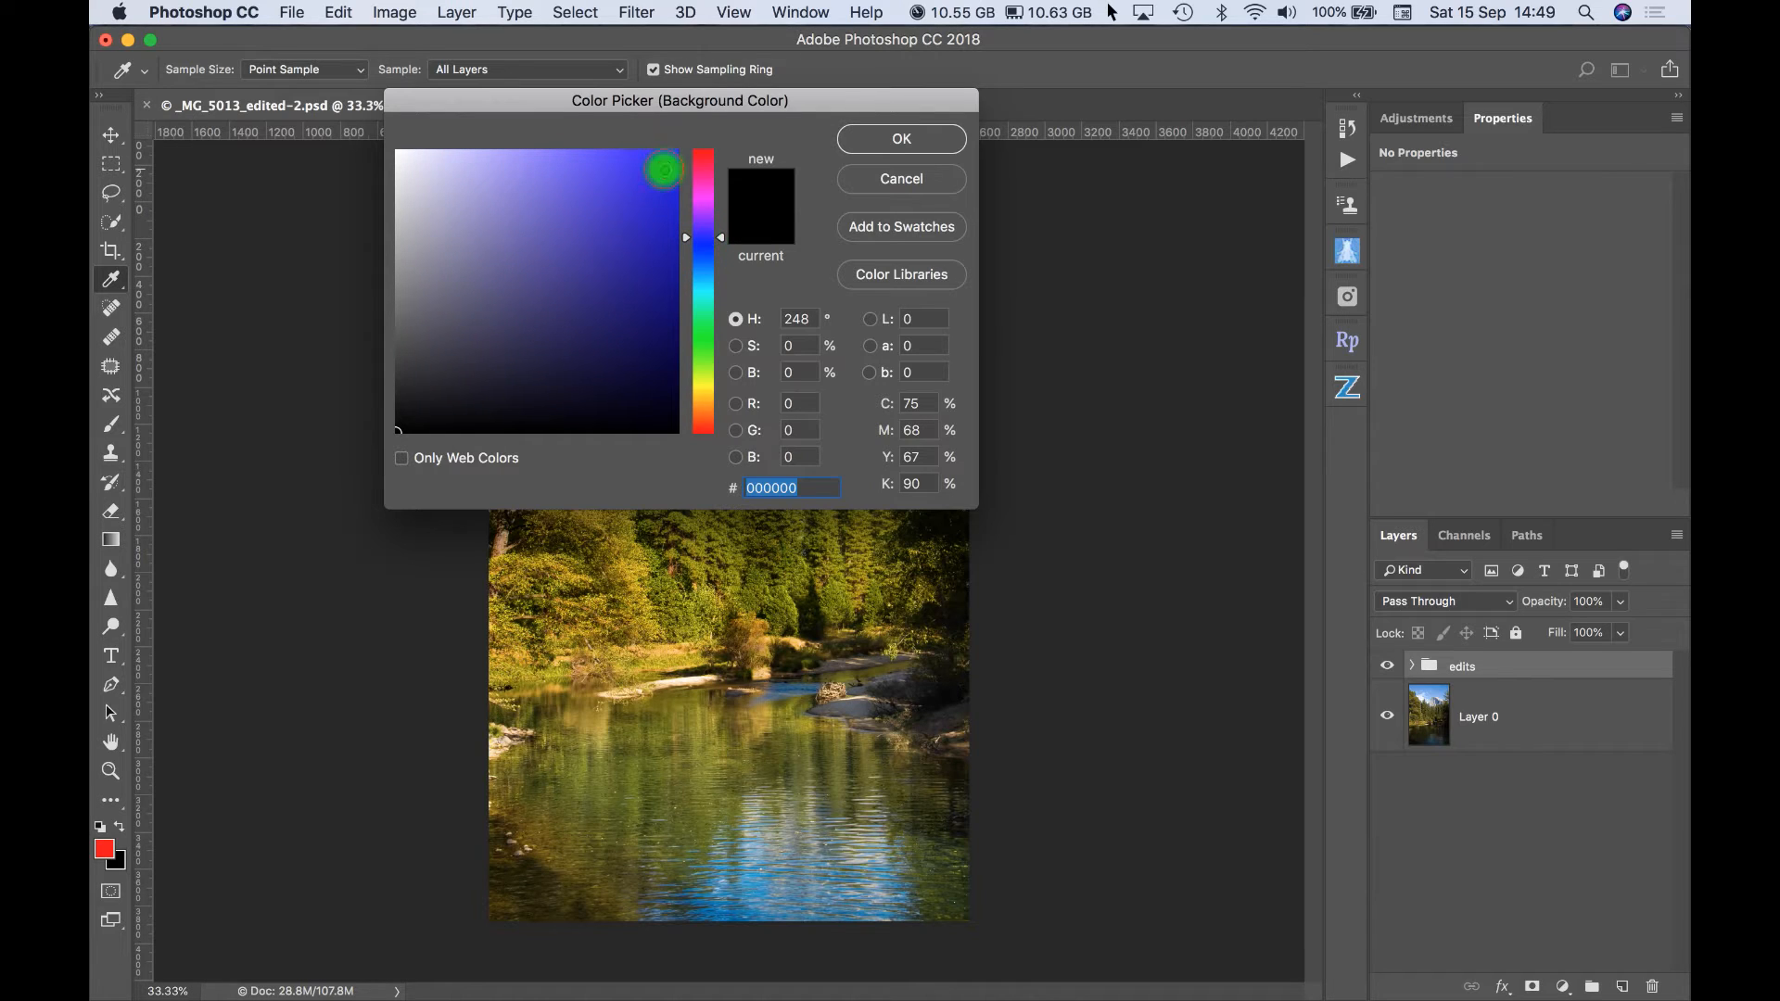
pyautogui.click(664, 169)
pyautogui.click(902, 139)
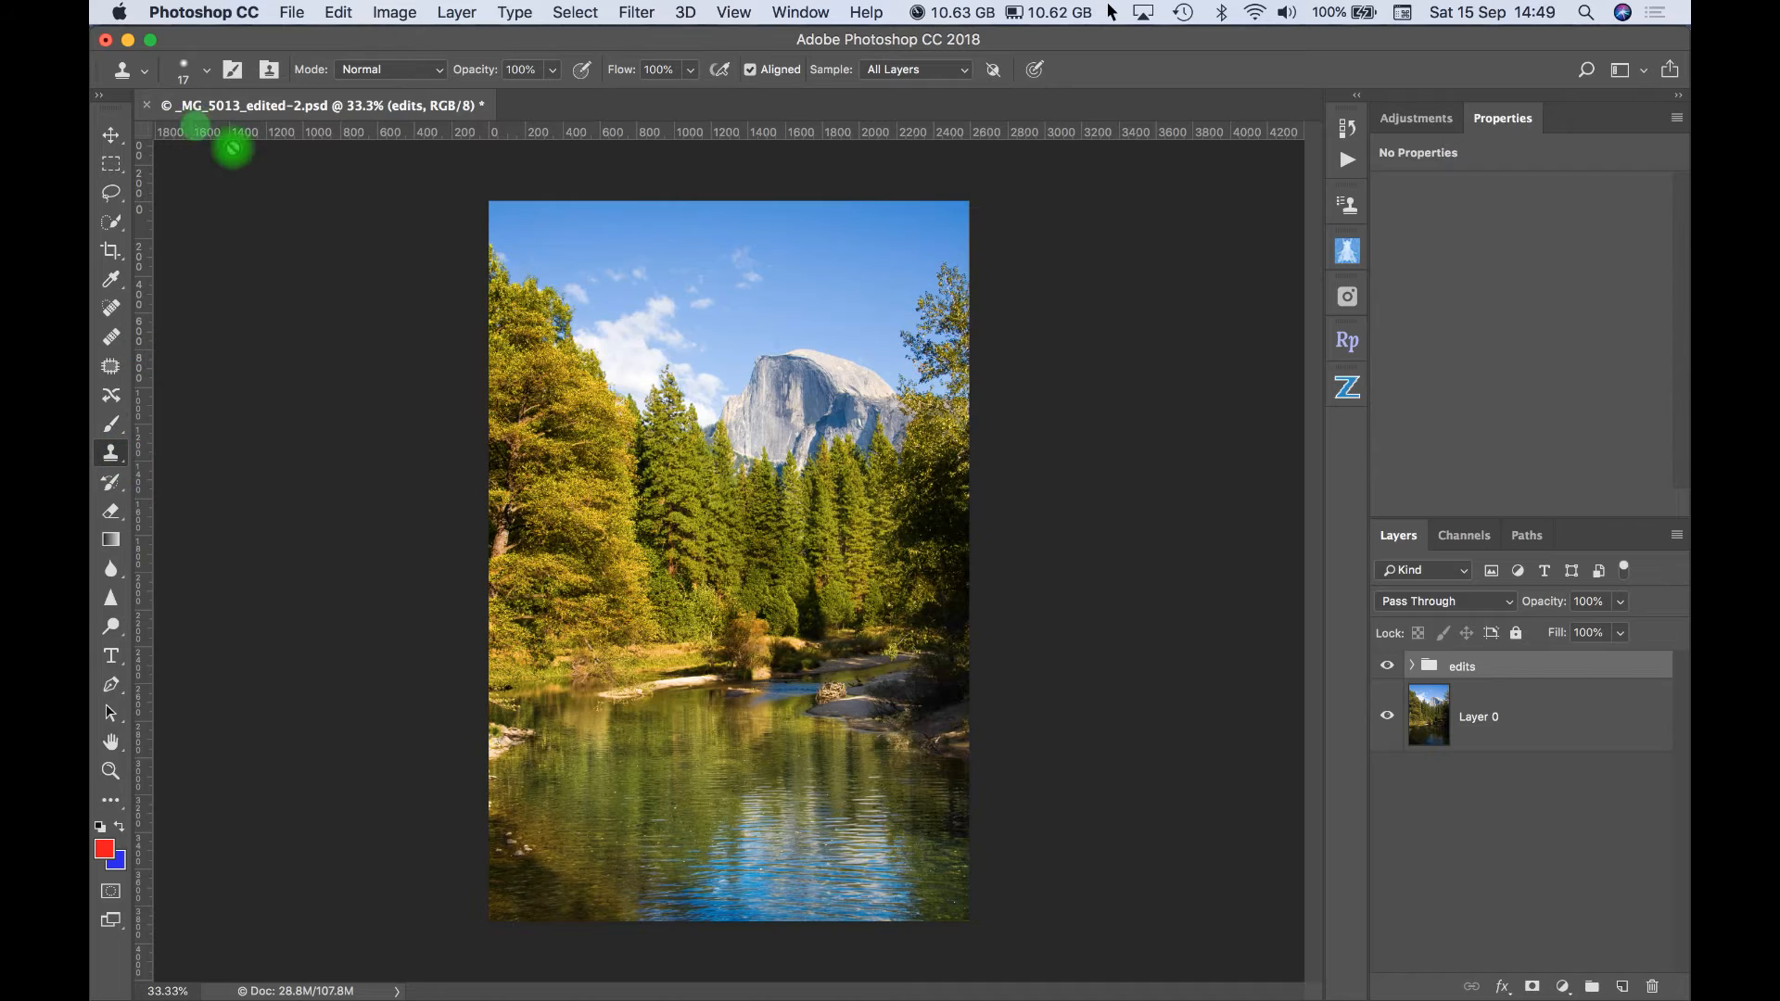
pyautogui.click(213, 75)
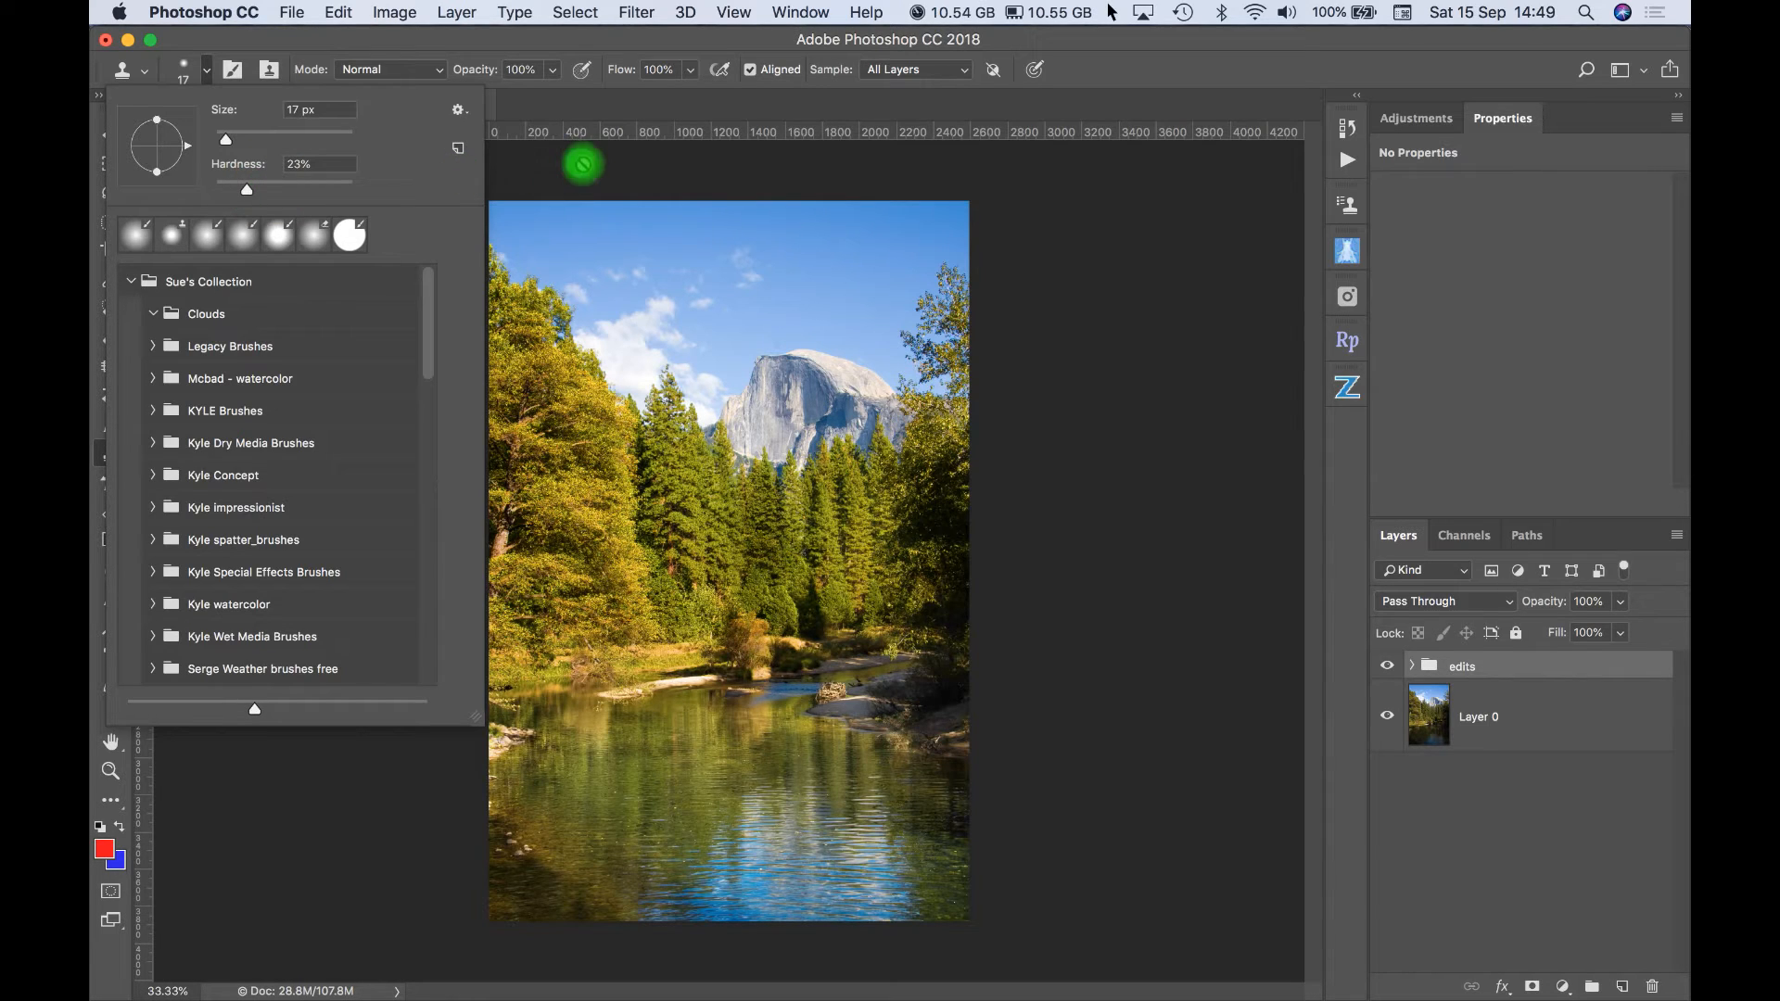
pyautogui.click(567, 175)
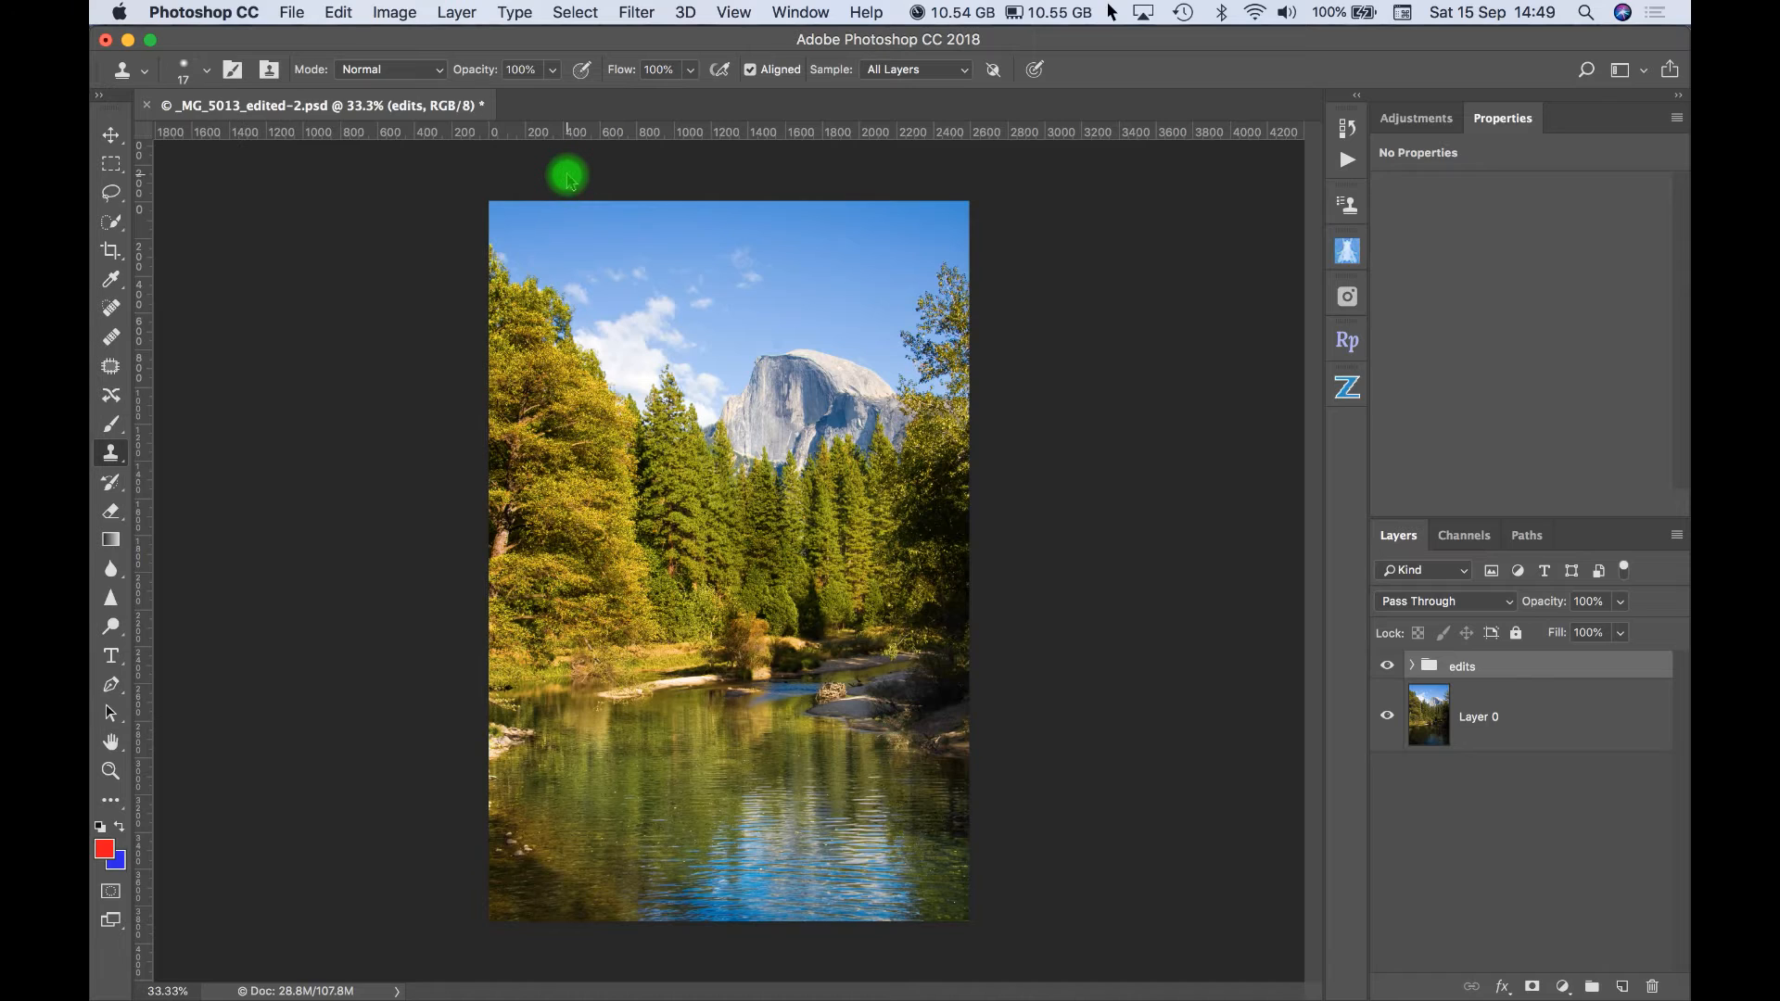
pyautogui.click(567, 175)
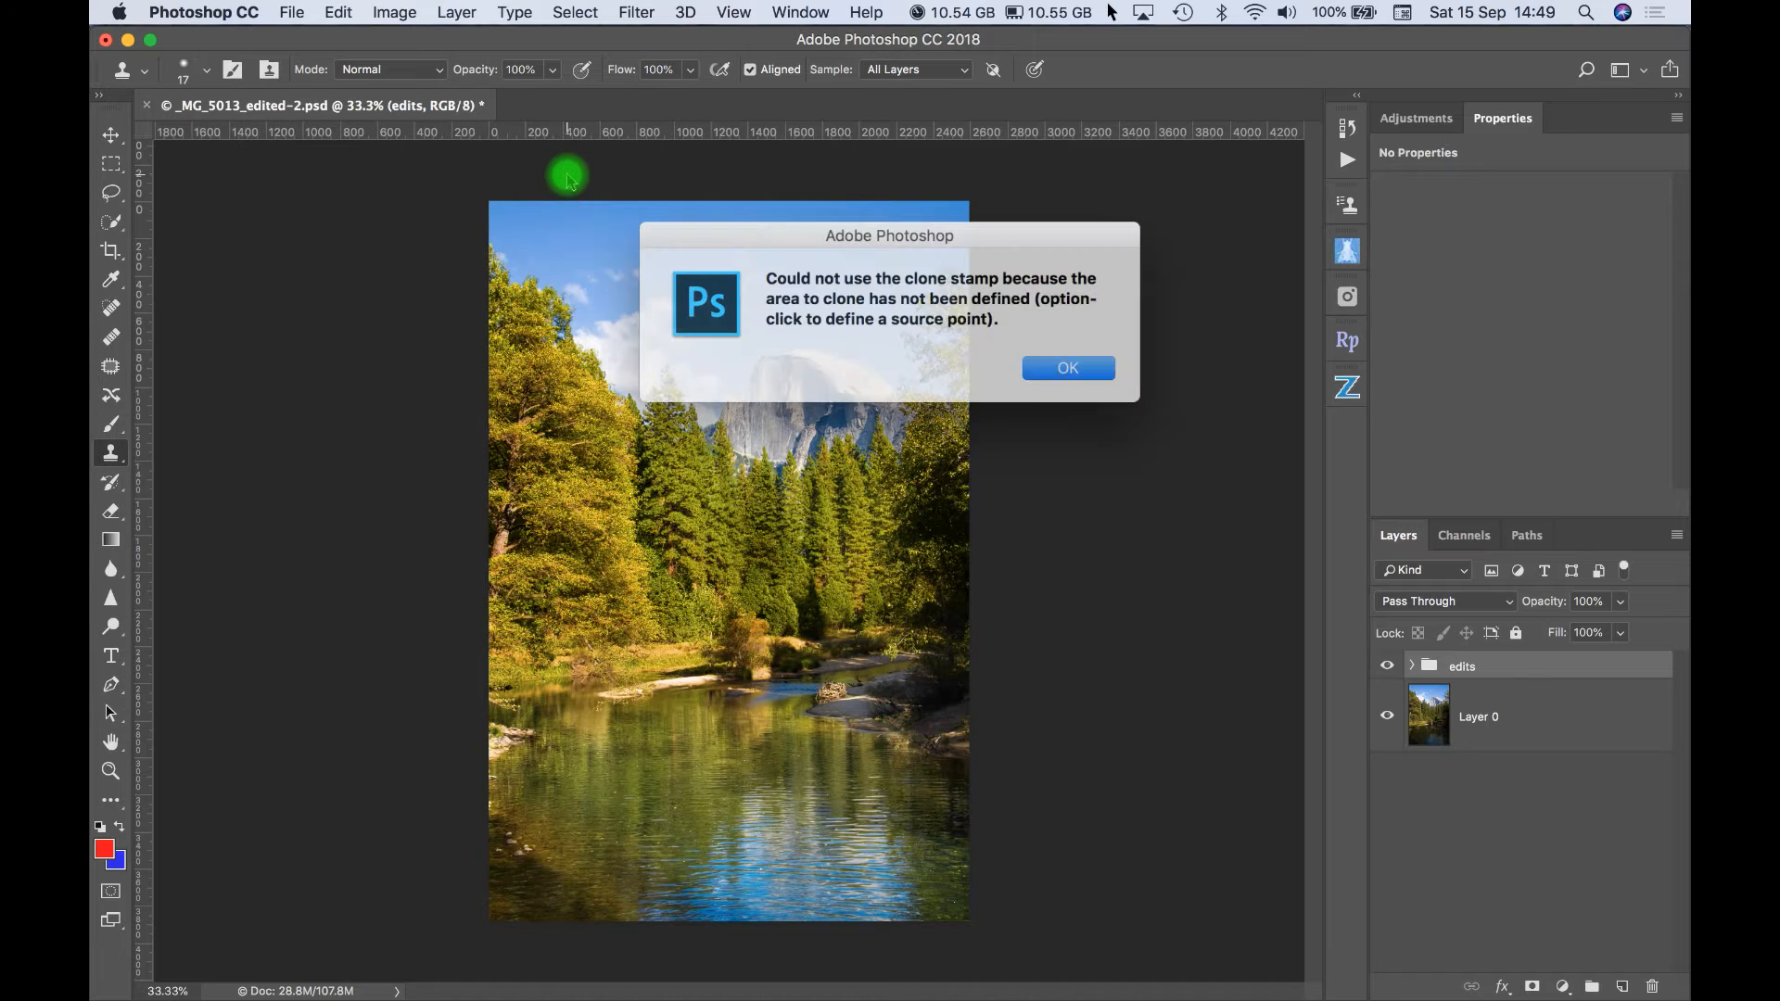
pyautogui.click(1041, 361)
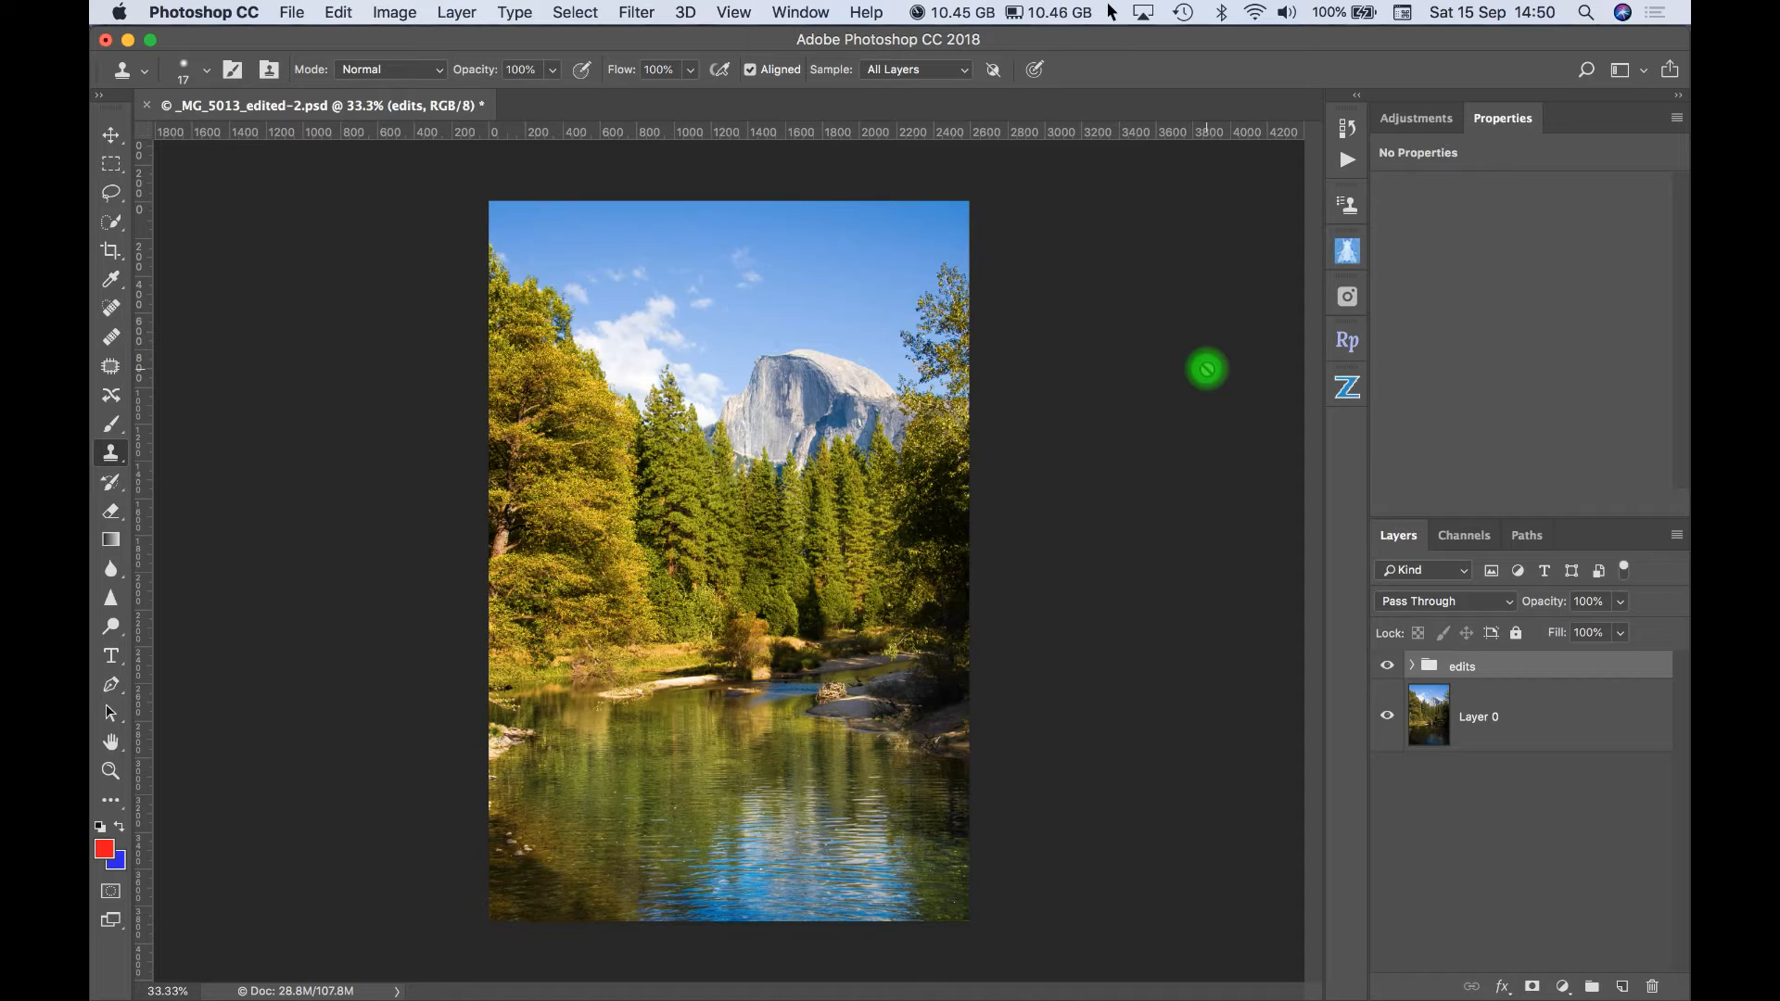
# - Create a new action set named "test actions"
pyautogui.click(1349, 167)
pyautogui.click(786, 14)
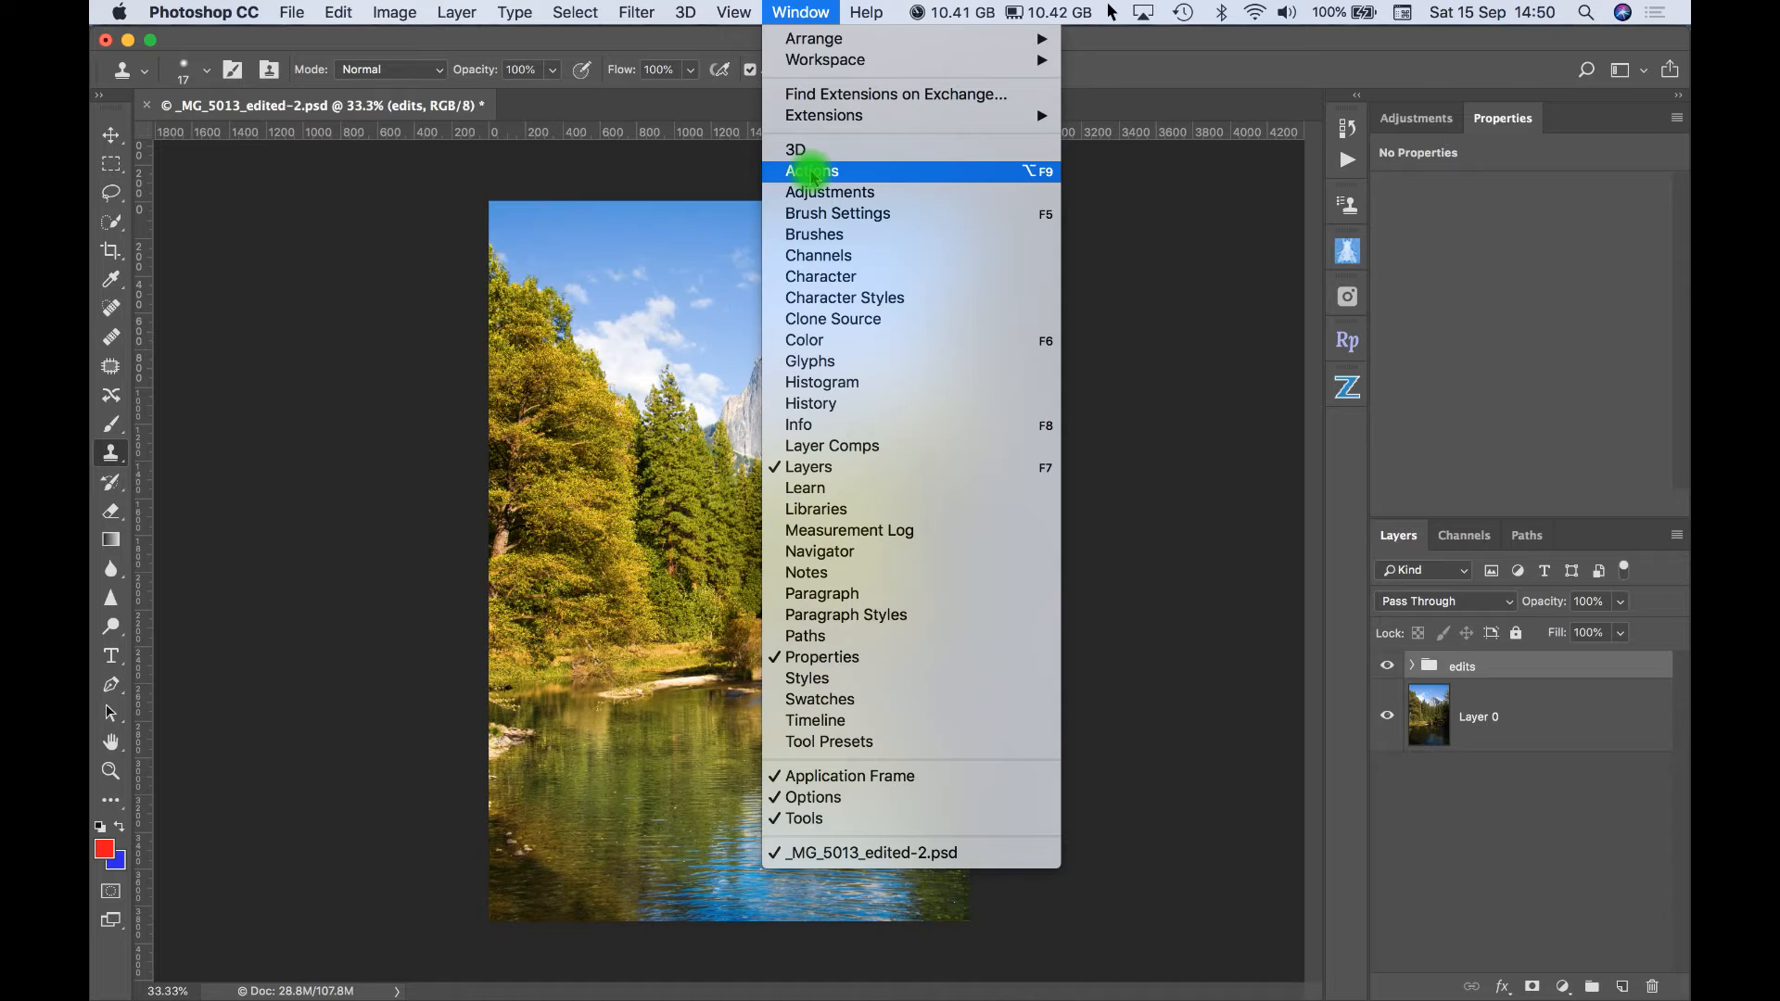
pyautogui.click(1350, 162)
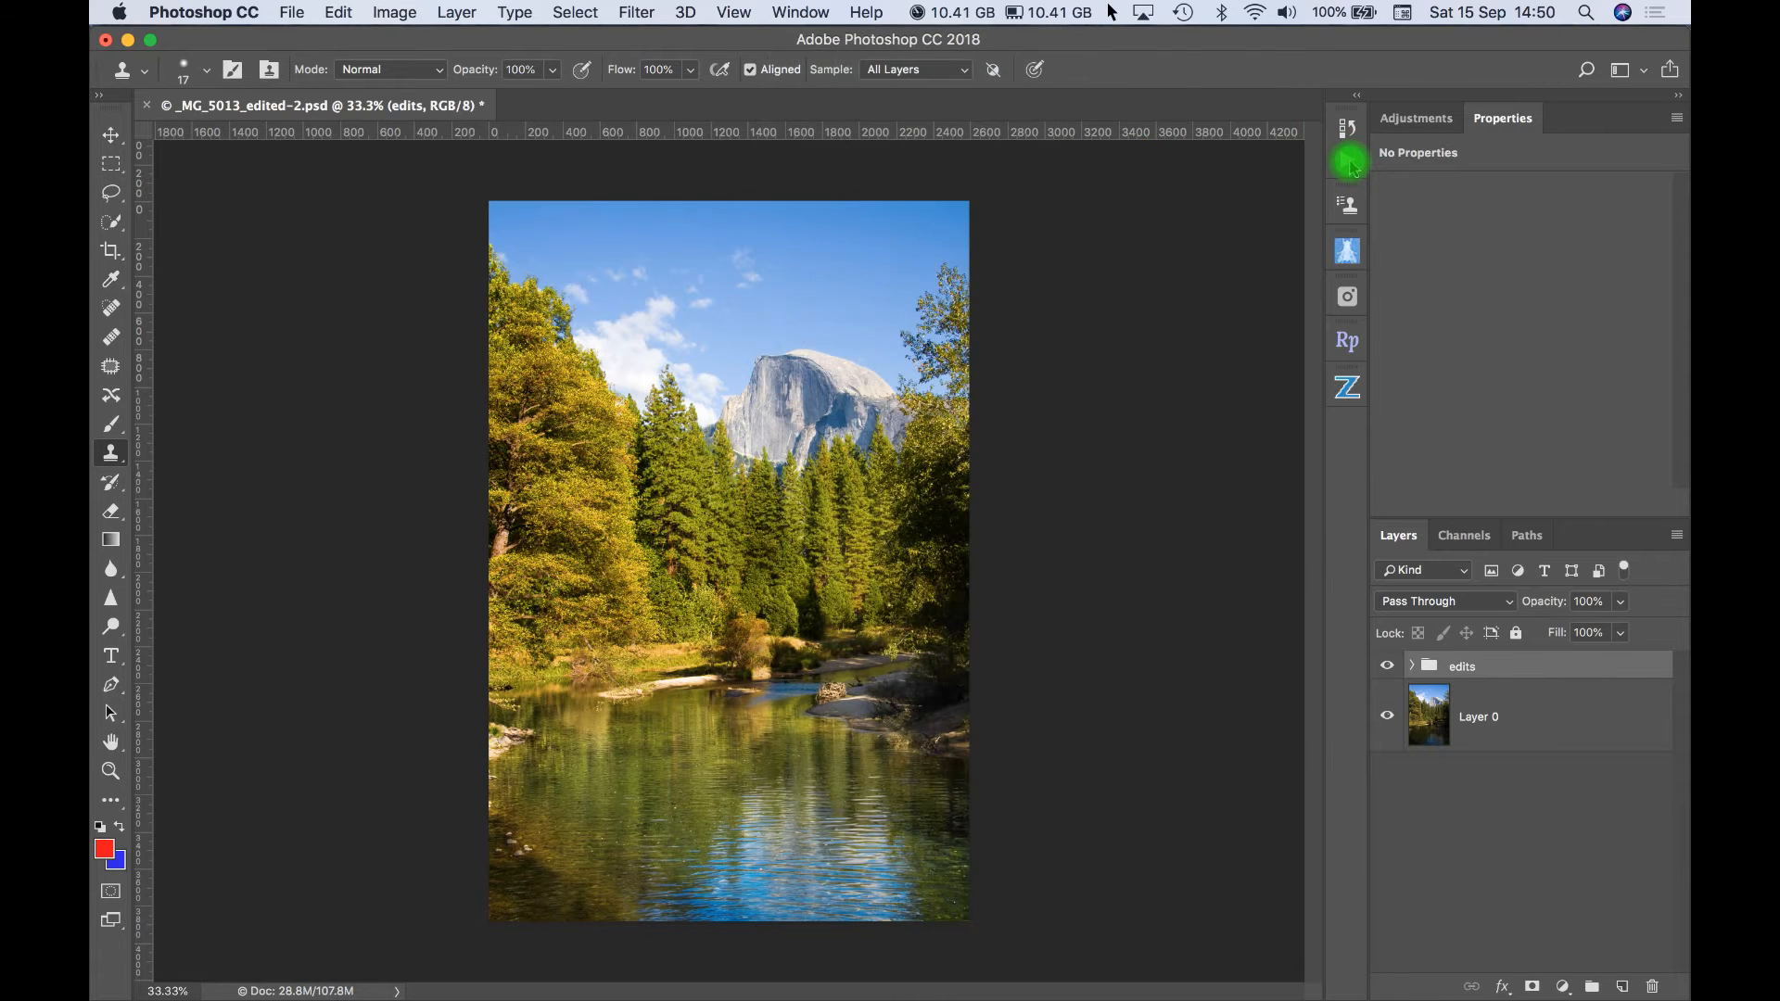
pyautogui.click(1350, 163)
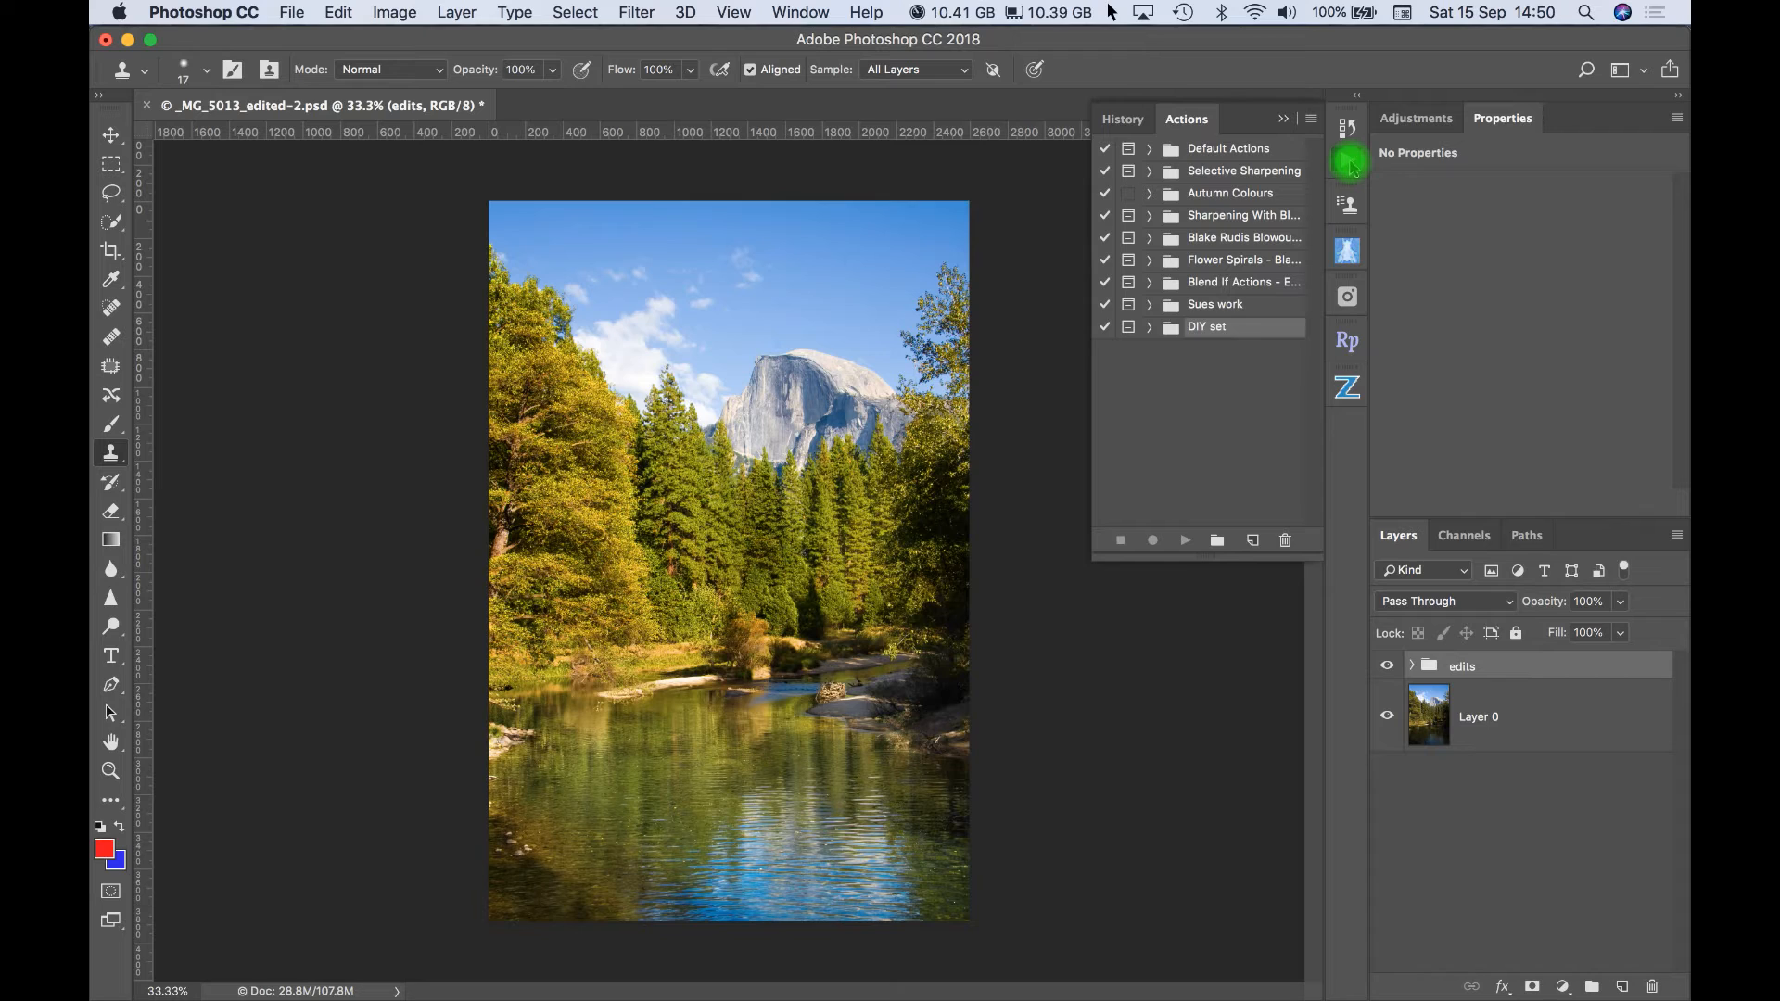
pyautogui.click(1218, 541)
pyautogui.write('test actions')
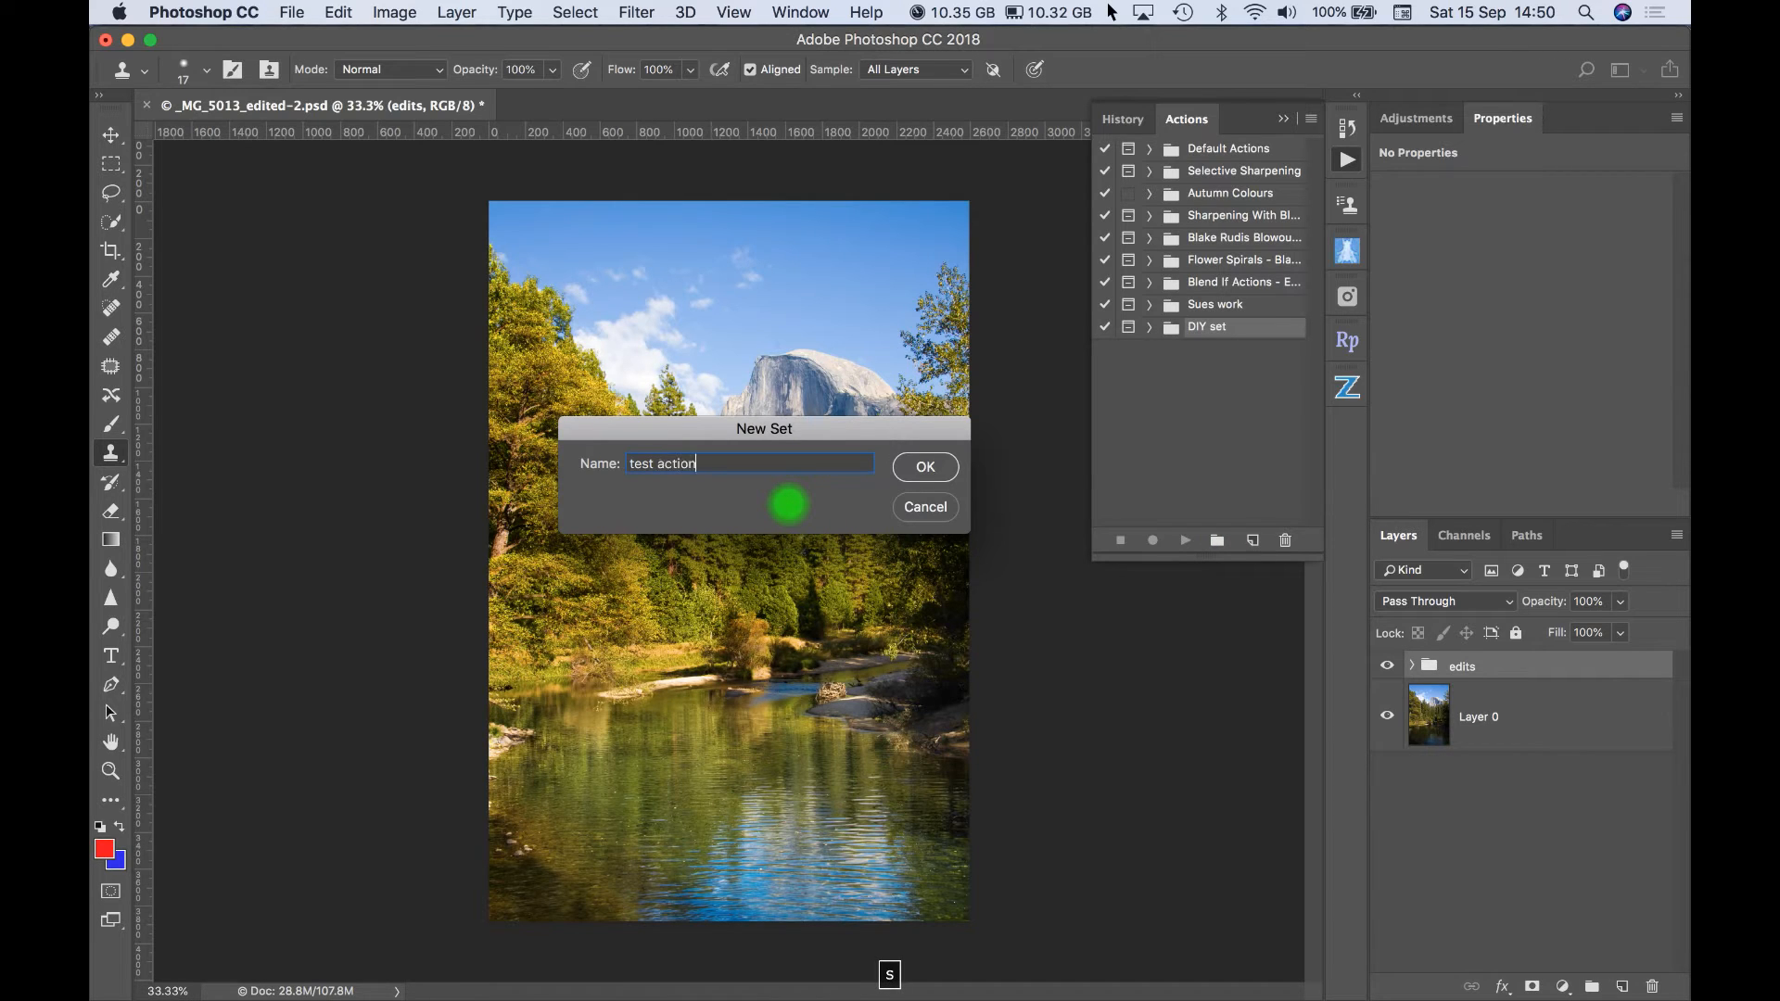
pyautogui.click(934, 471)
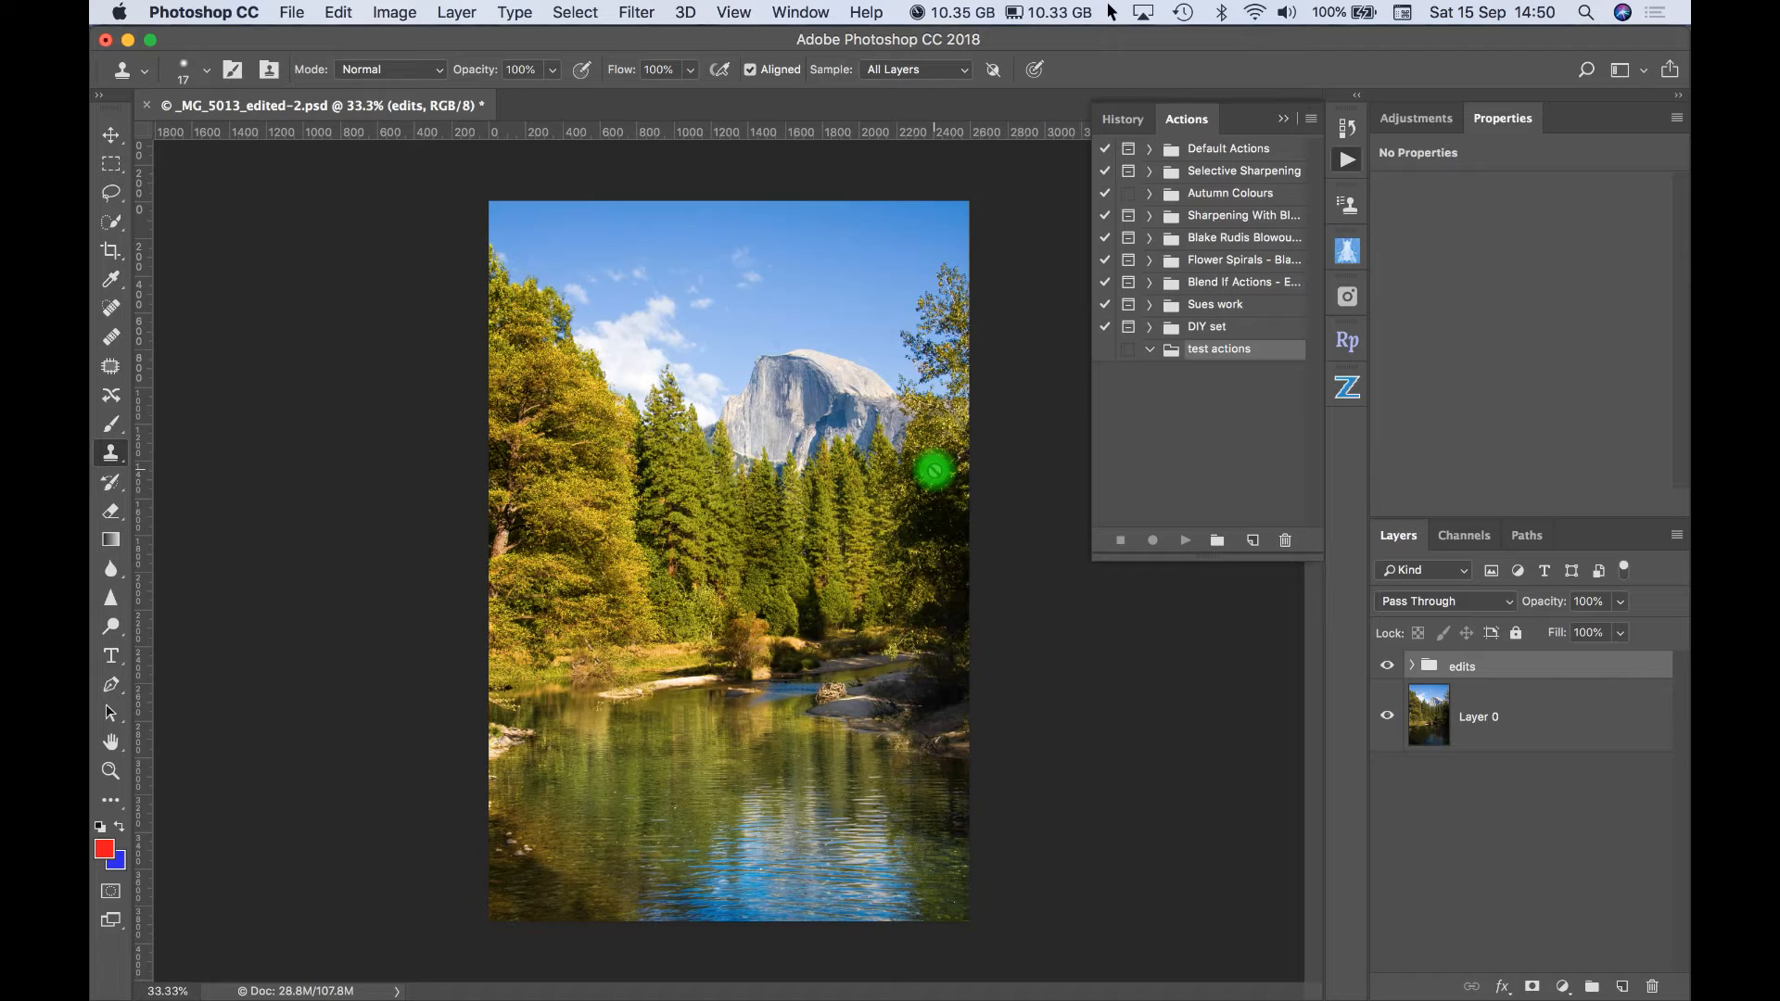
# - Examine which actions are contained in the two existing action sets directly above test actions
pyautogui.click(1150, 305)
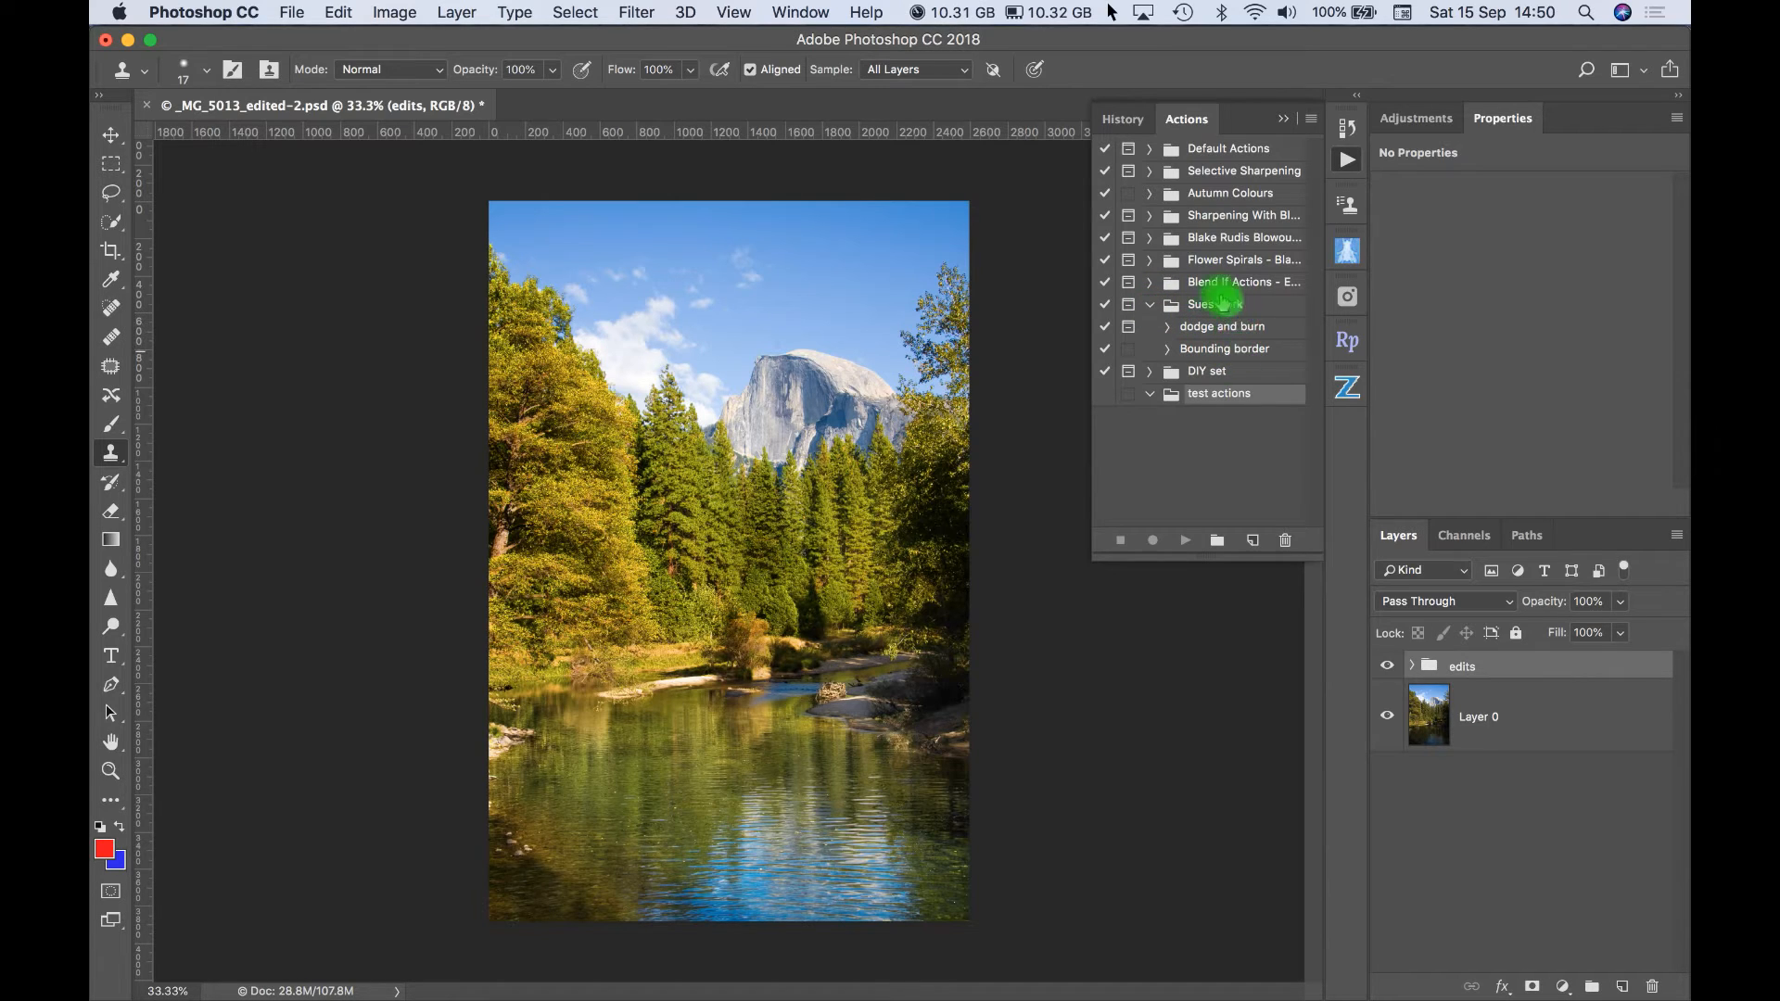
pyautogui.click(1152, 306)
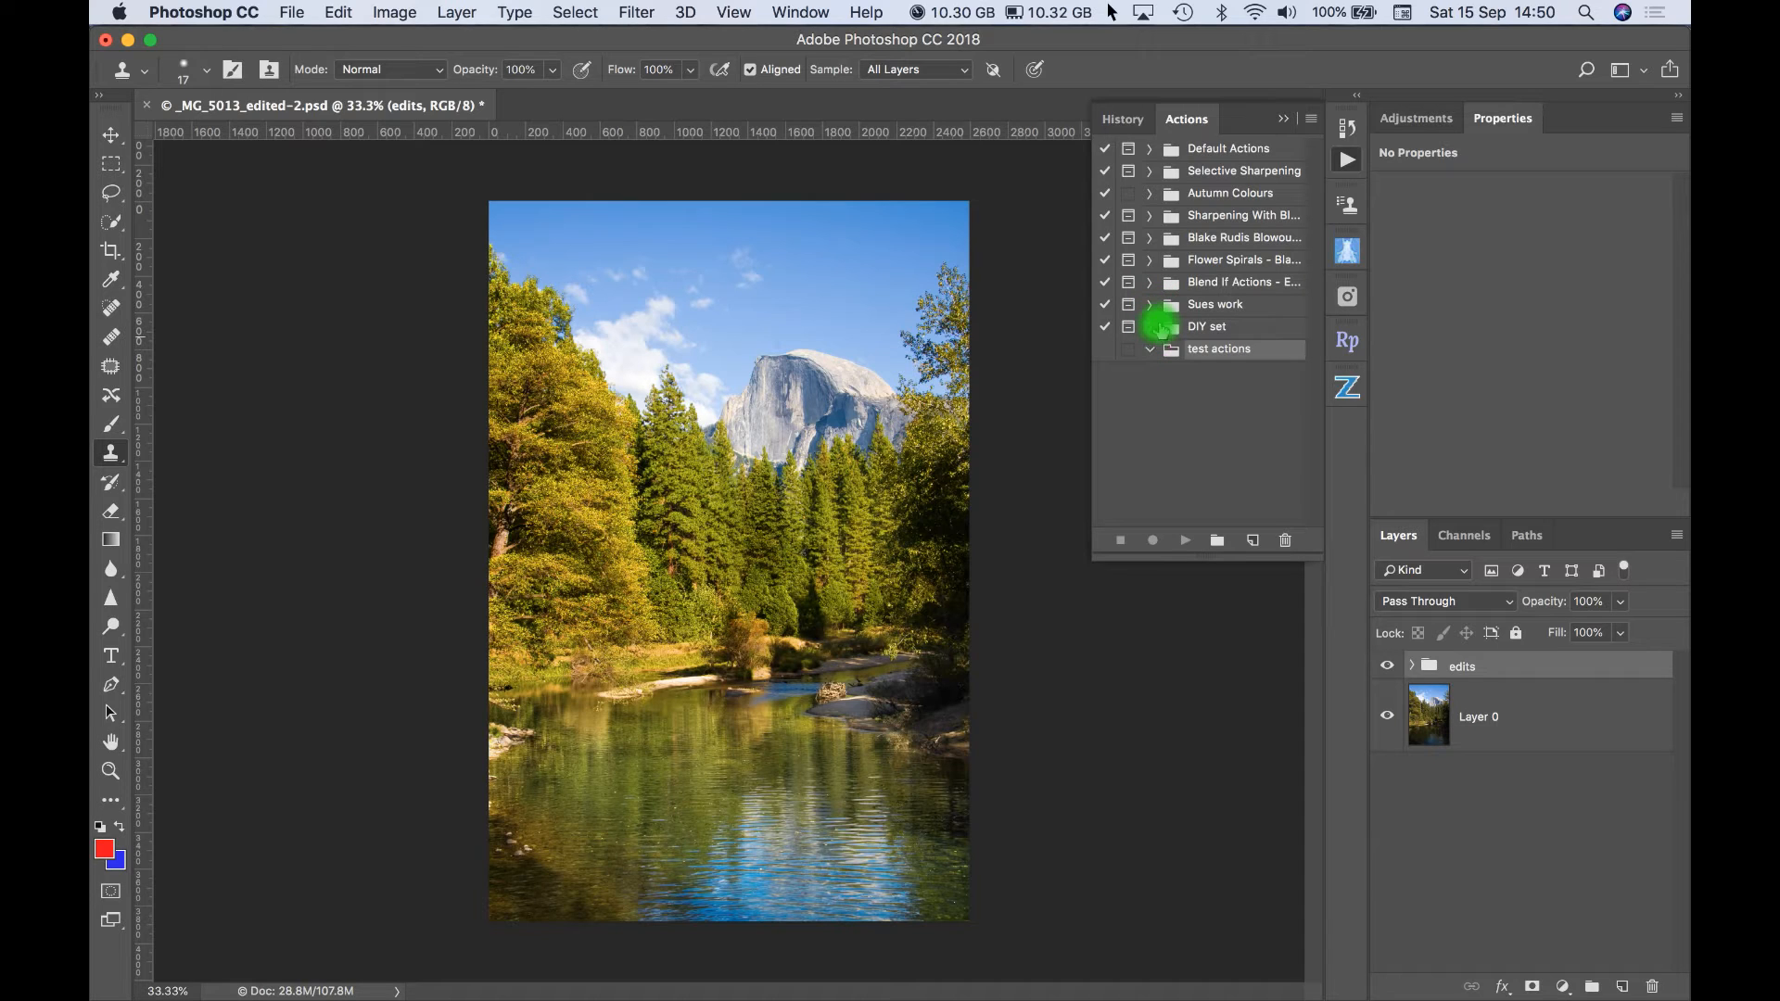
pyautogui.click(1150, 327)
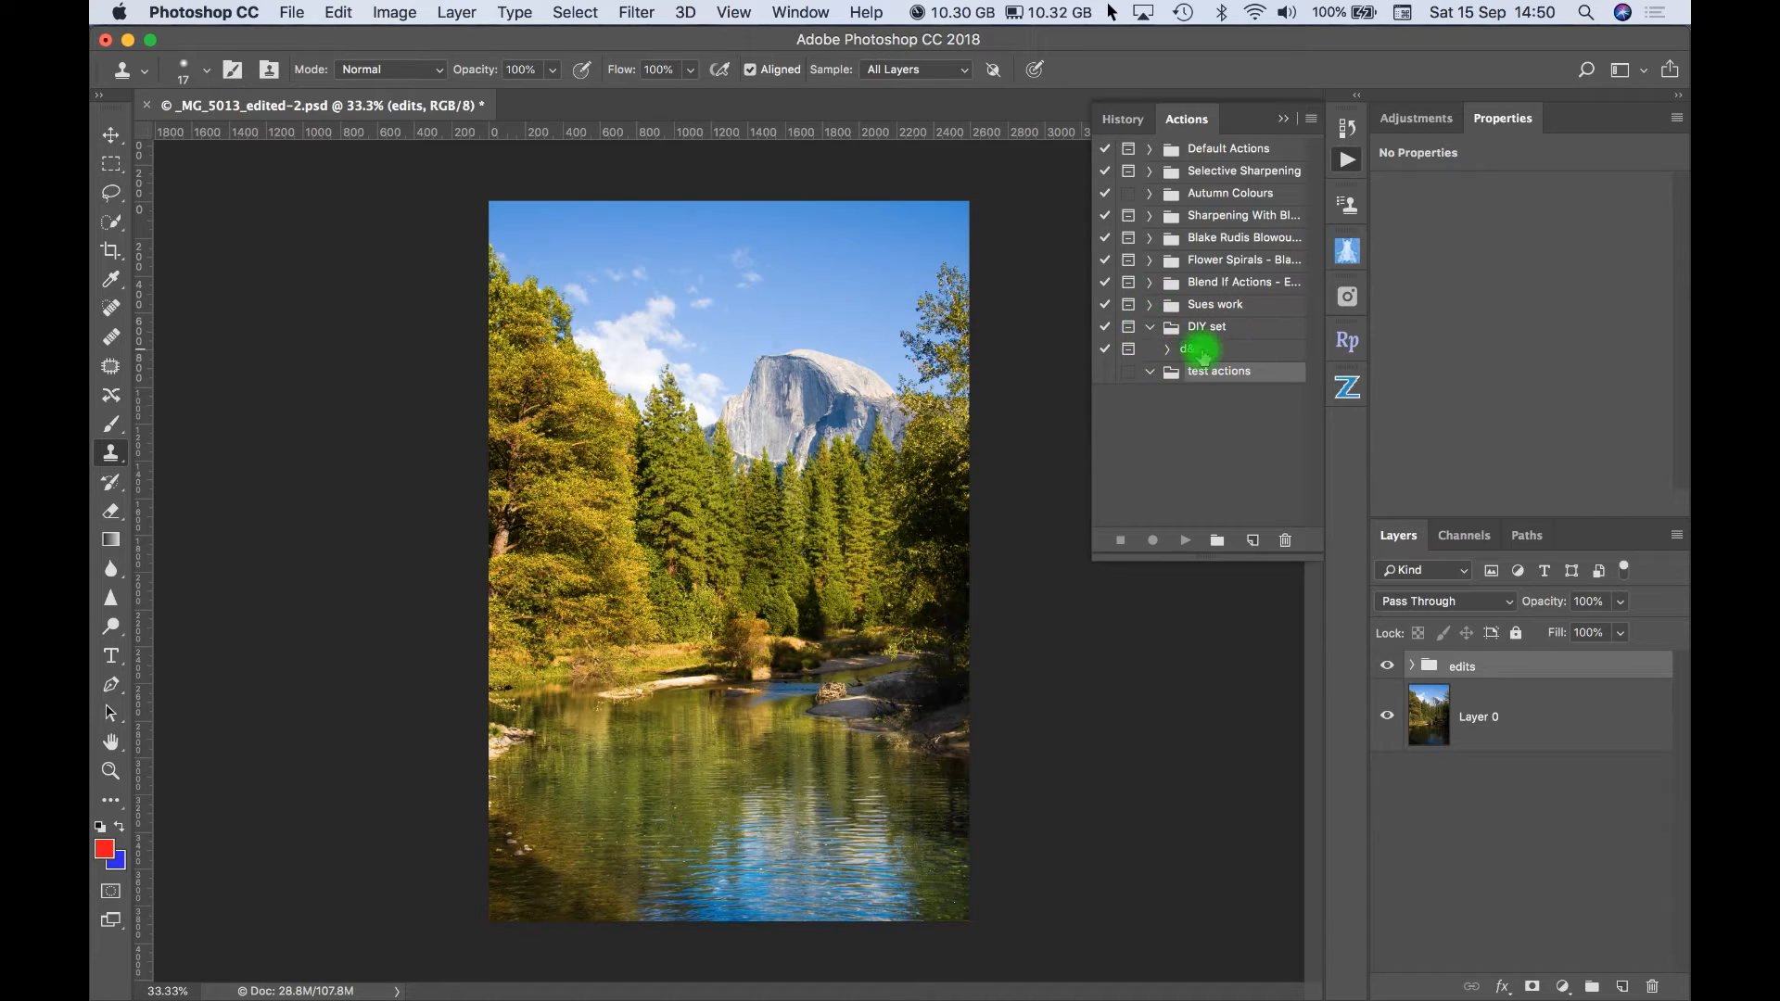
pyautogui.click(1150, 328)
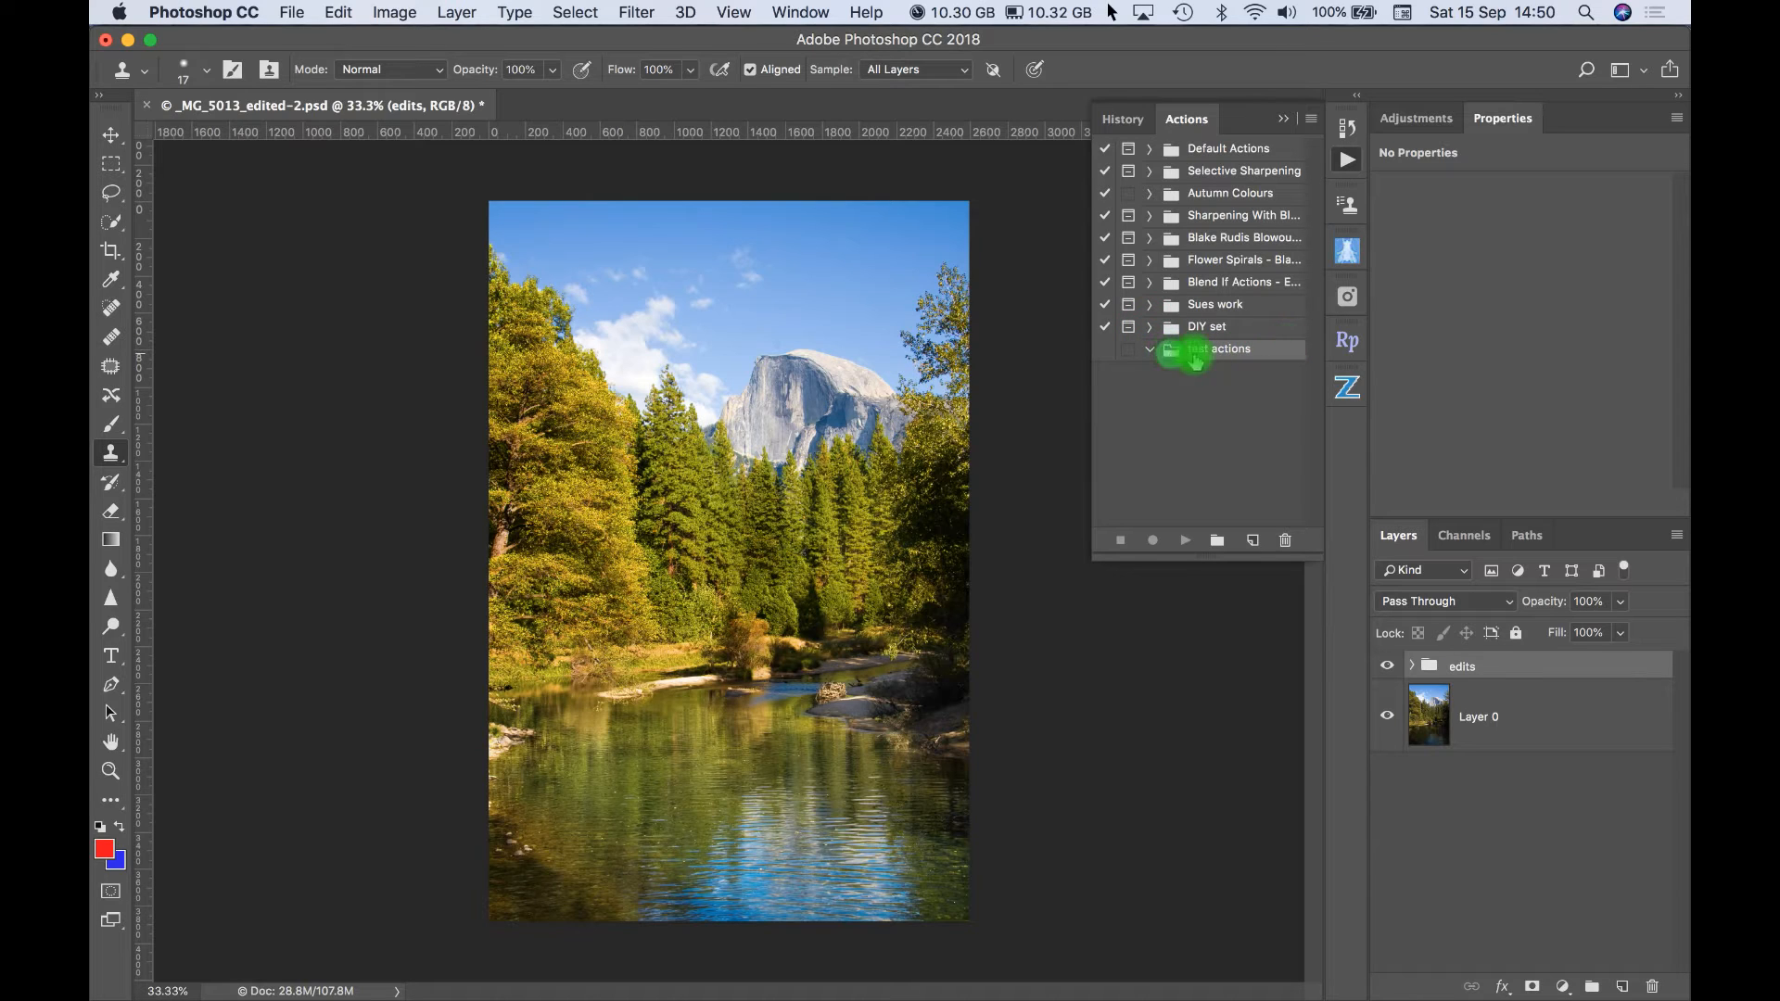
# - Start recording a new action named "dodge and burn" in the test actions set
pyautogui.click(1253, 545)
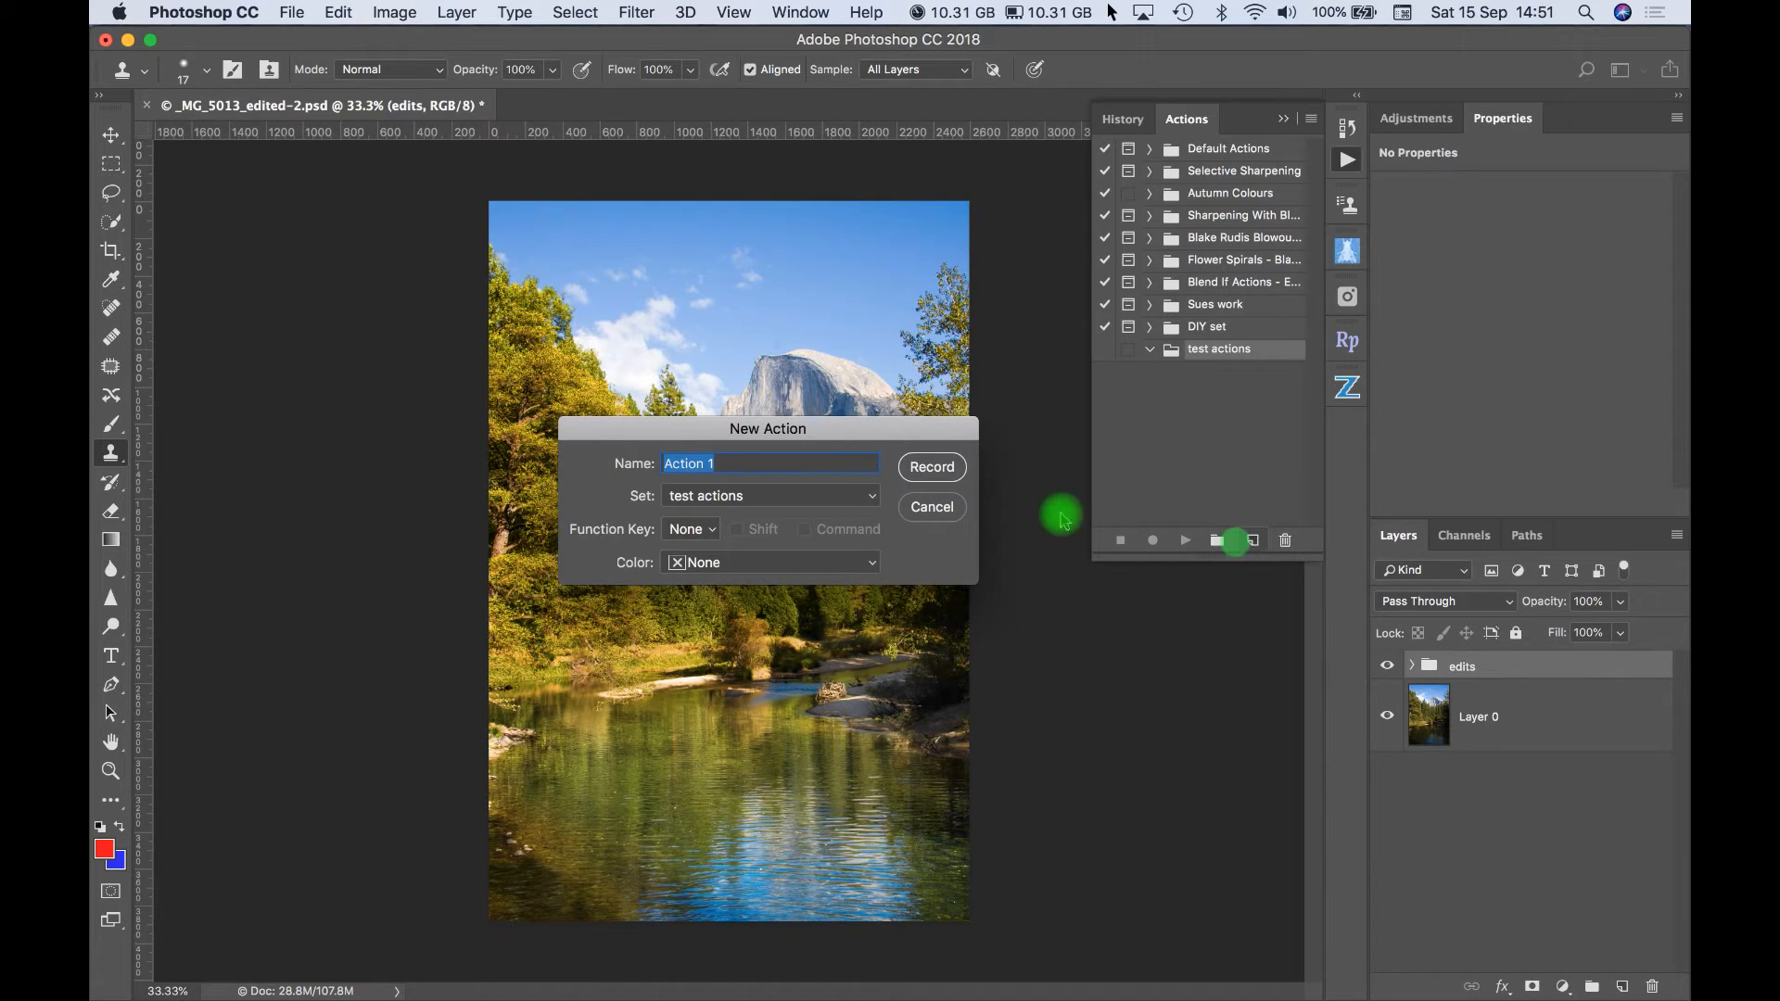
pyautogui.write('dodge and burn')
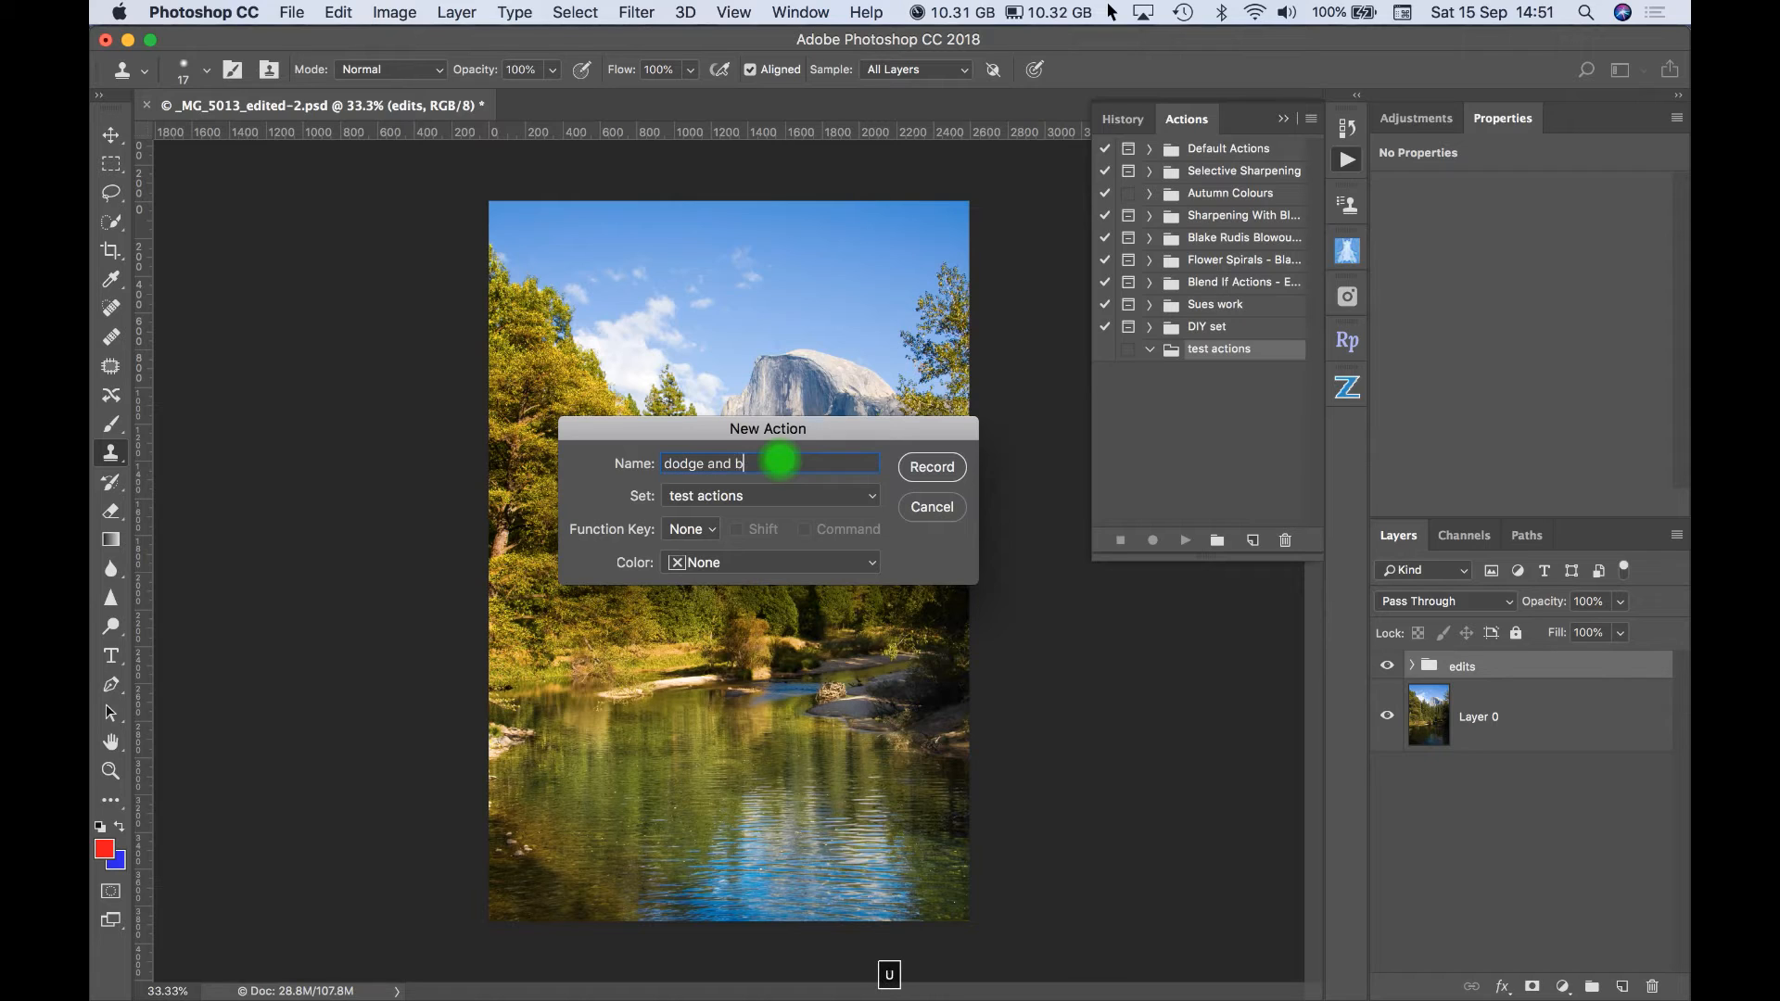
pyautogui.click(872, 502)
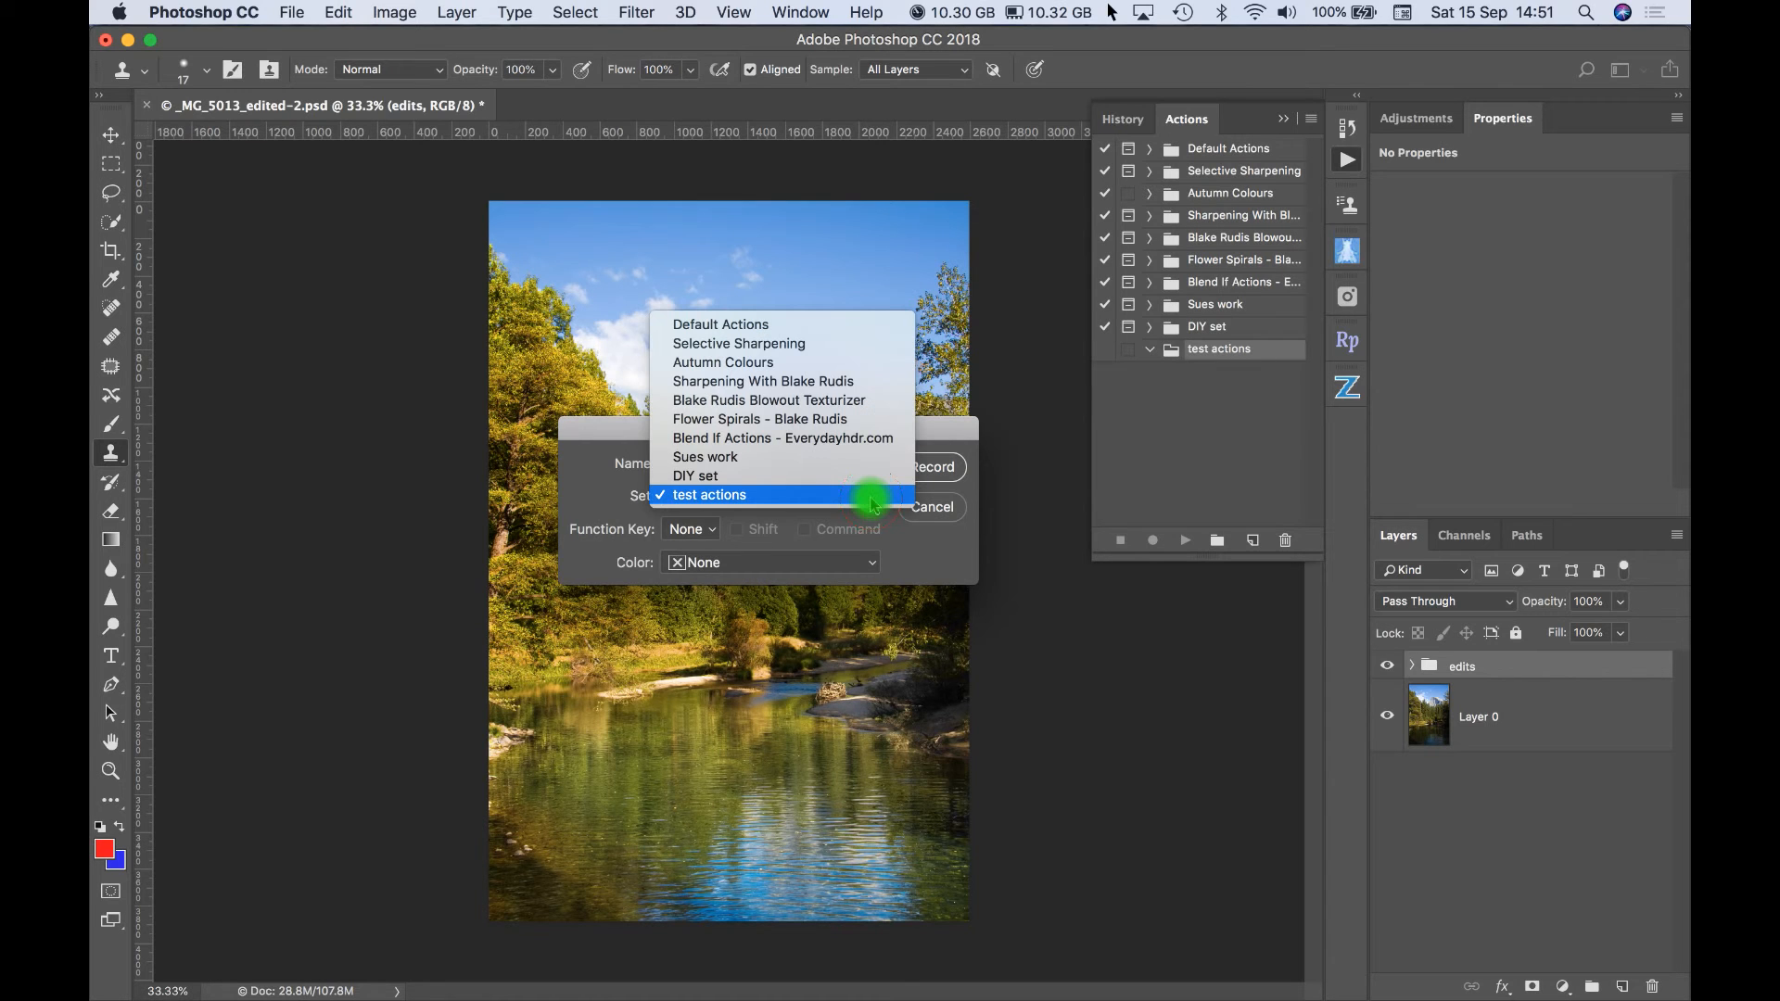
pyautogui.click(728, 496)
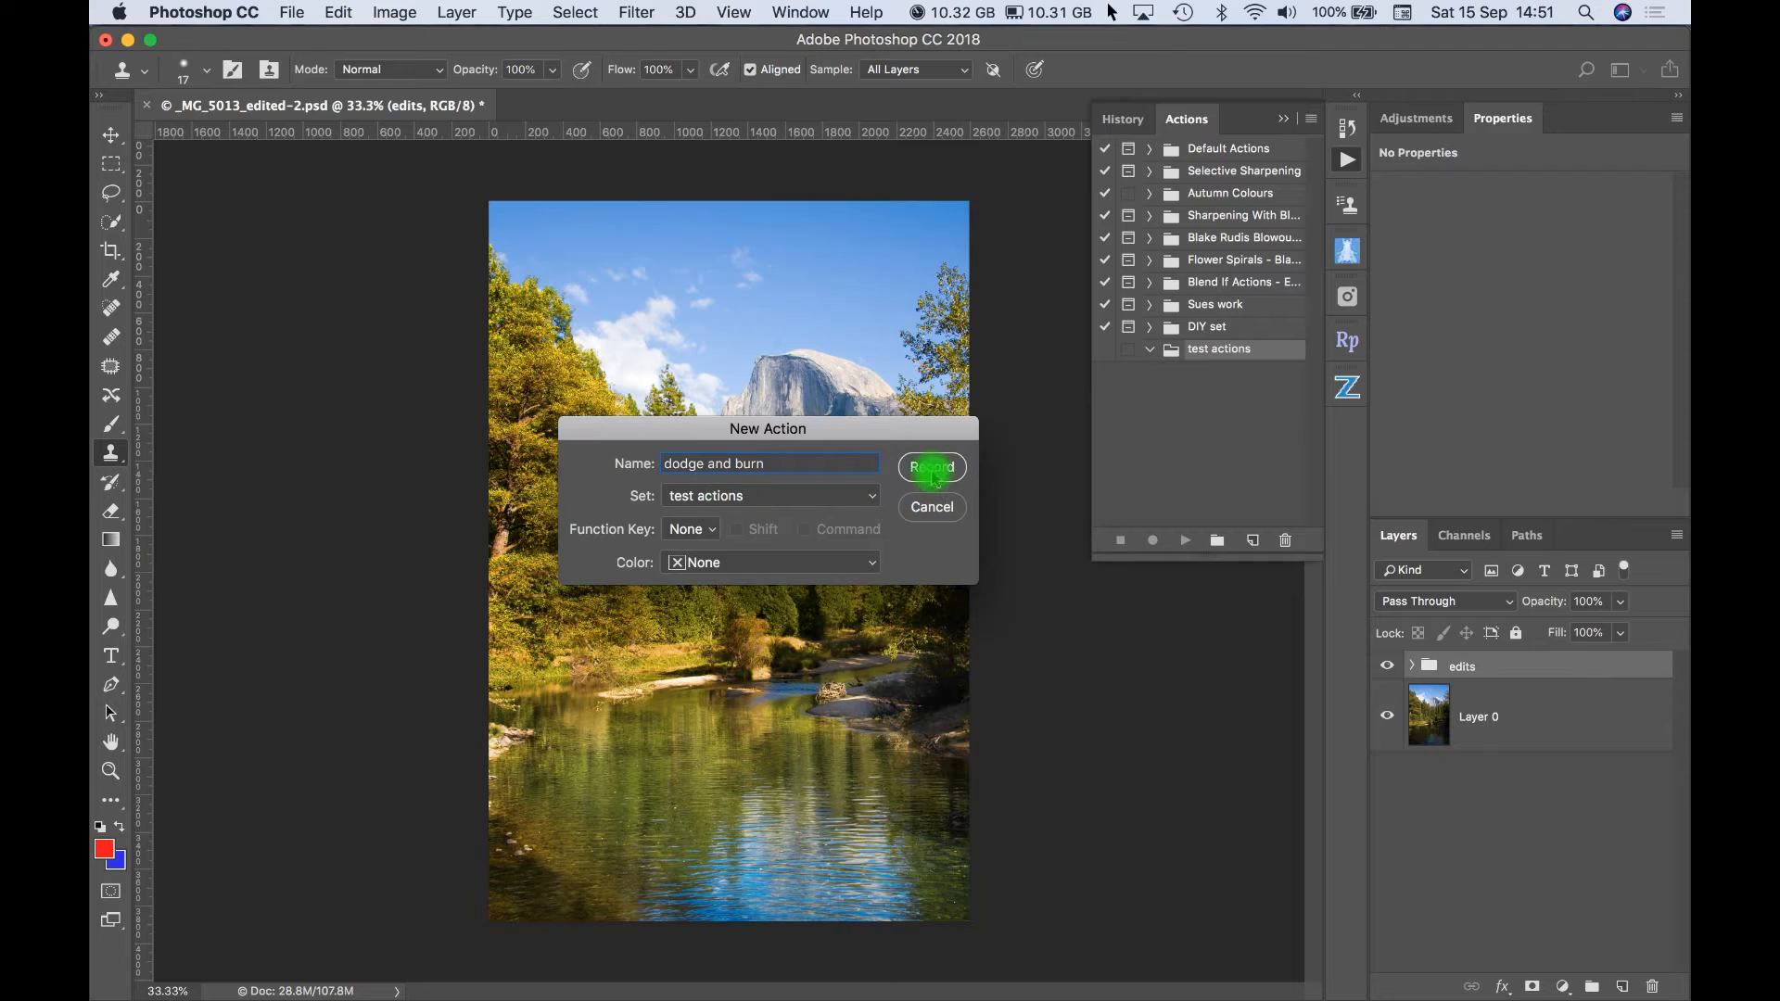
pyautogui.click(933, 468)
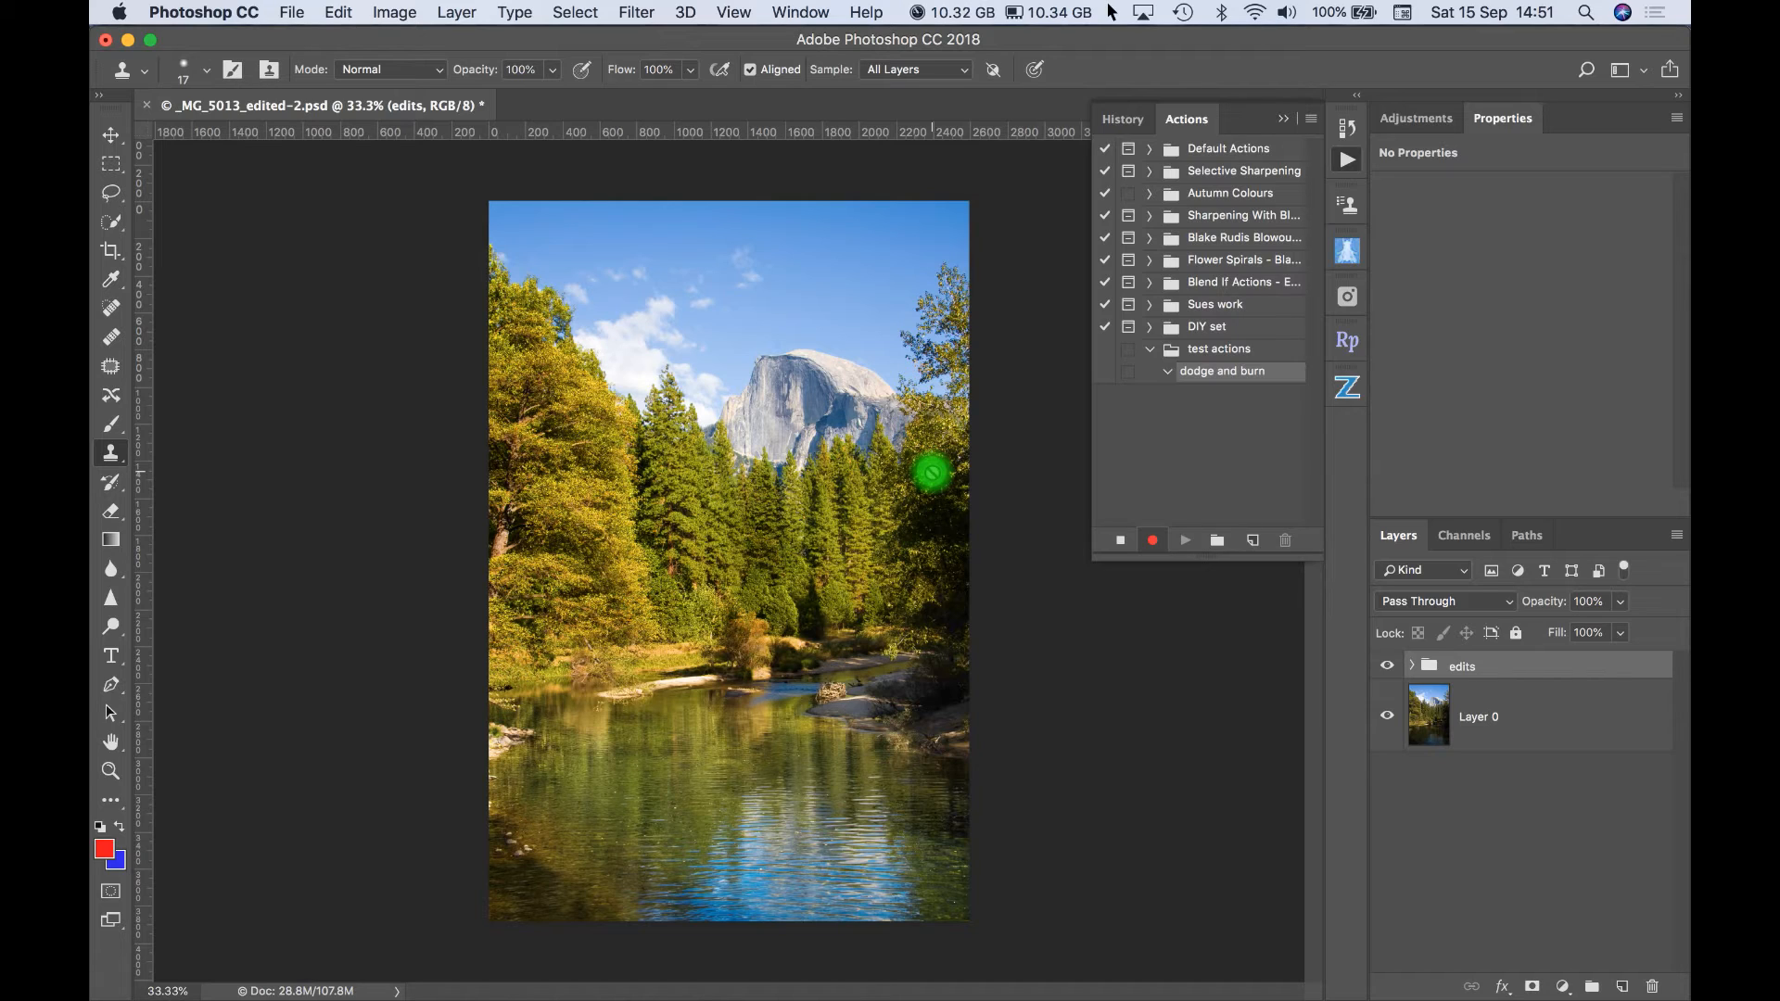
# - Add a new layer above the edits group and fill it with 50% Gray in Normal mode at 100% opacity
pyautogui.click(1622, 988)
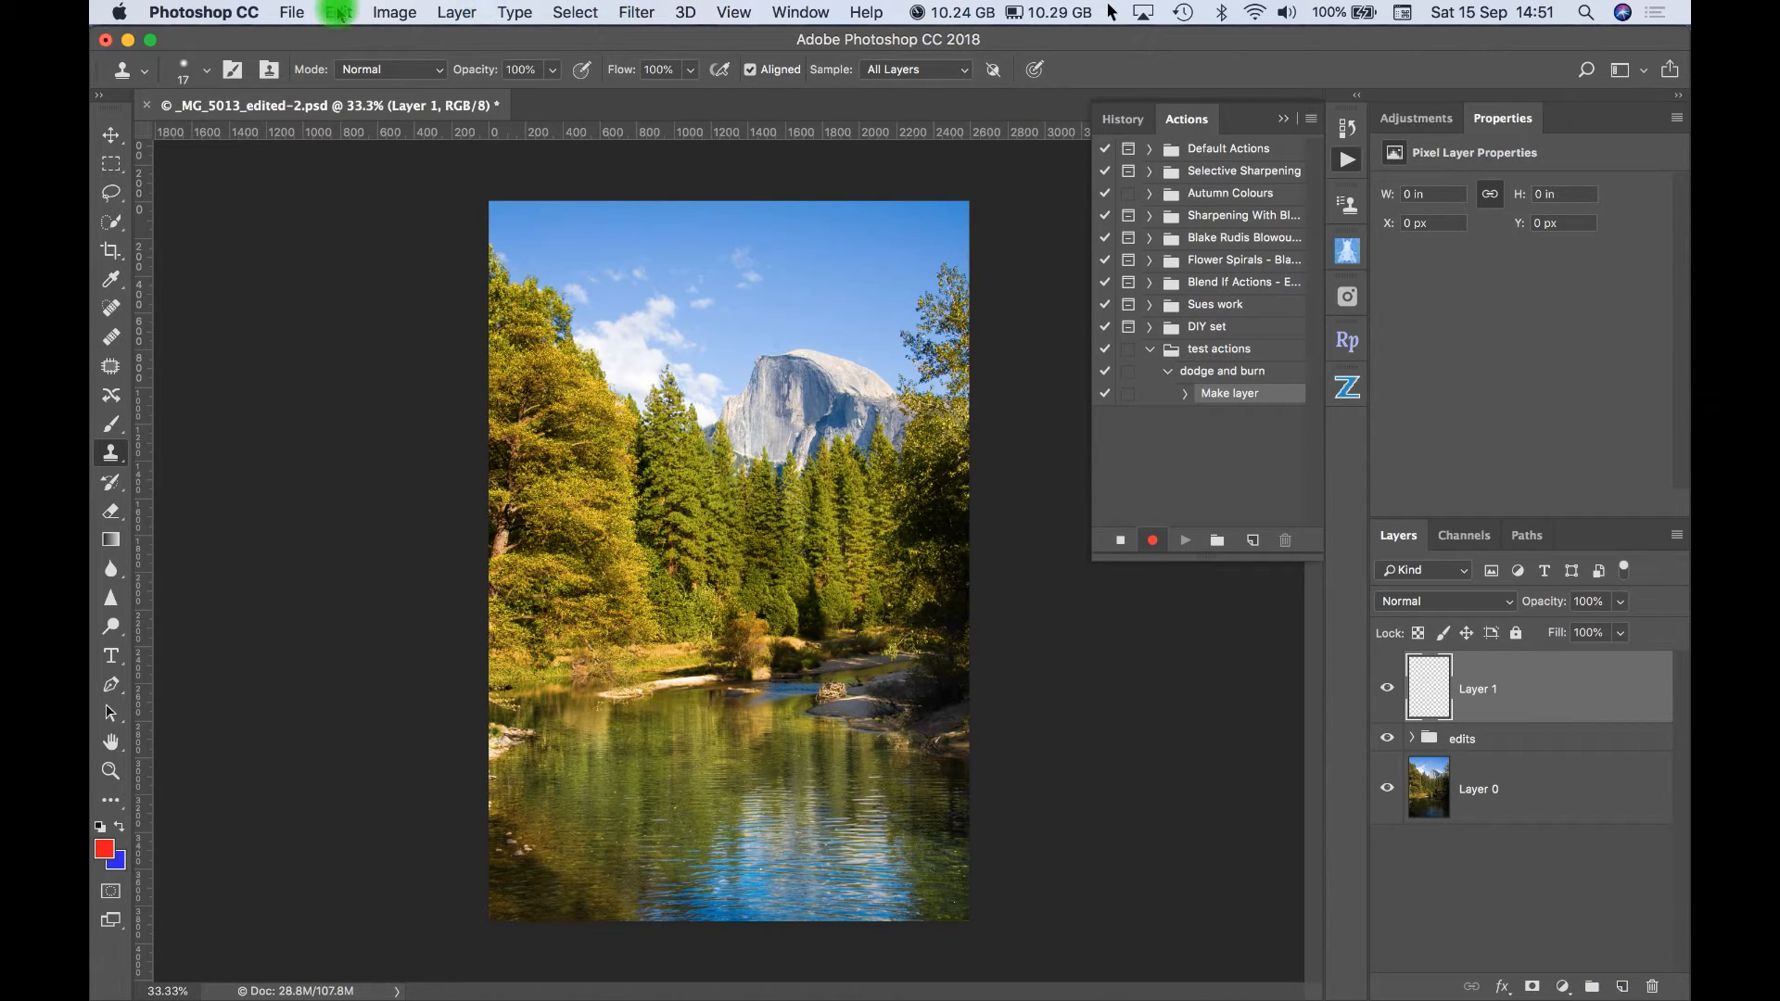
pyautogui.click(339, 13)
pyautogui.click(338, 13)
pyautogui.click(339, 13)
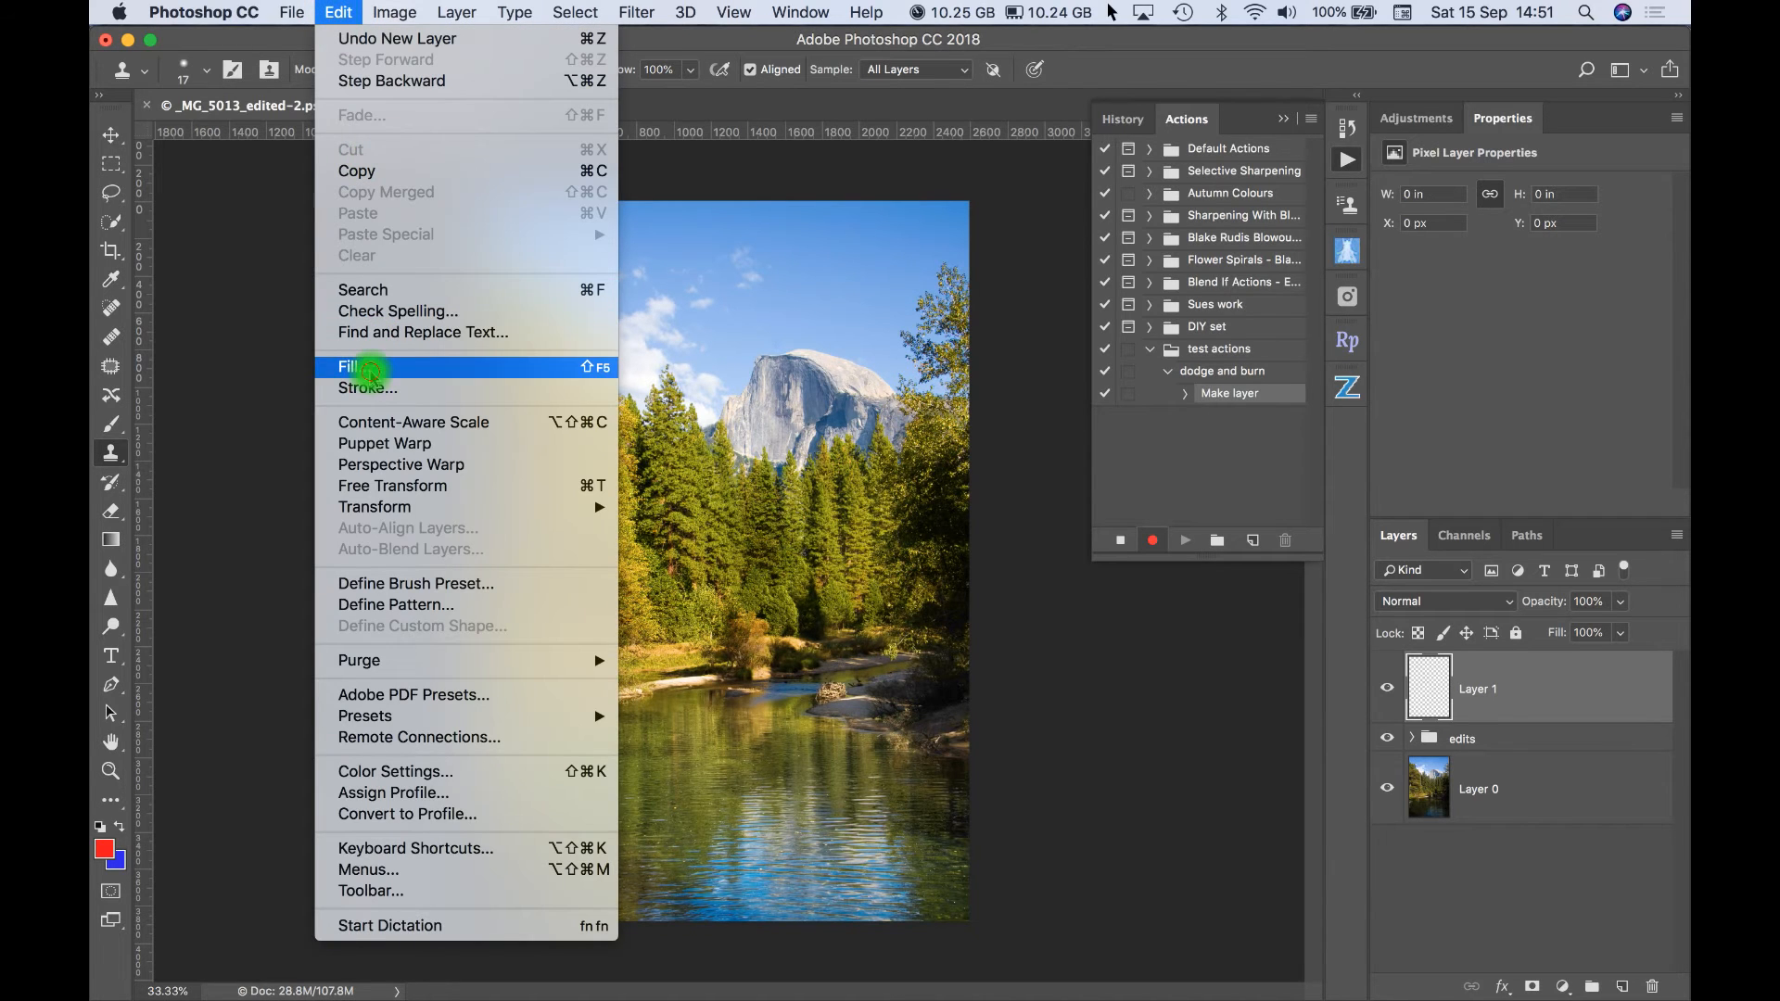
pyautogui.click(369, 371)
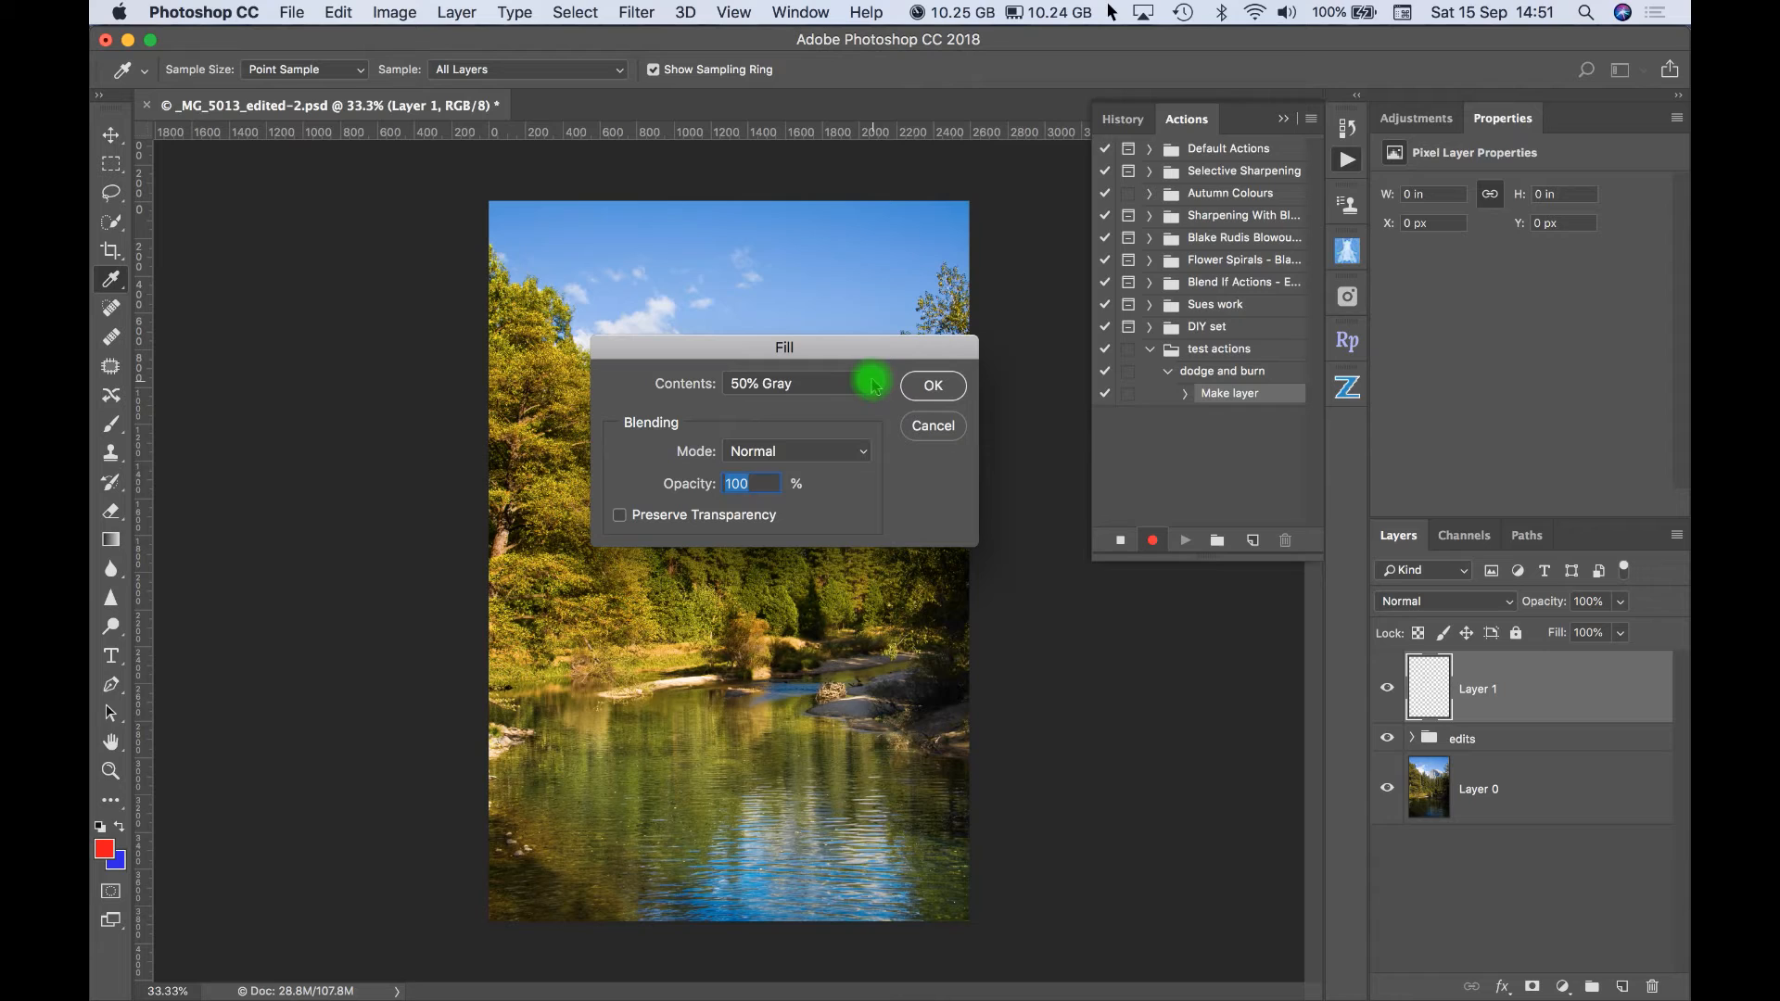
pyautogui.click(874, 385)
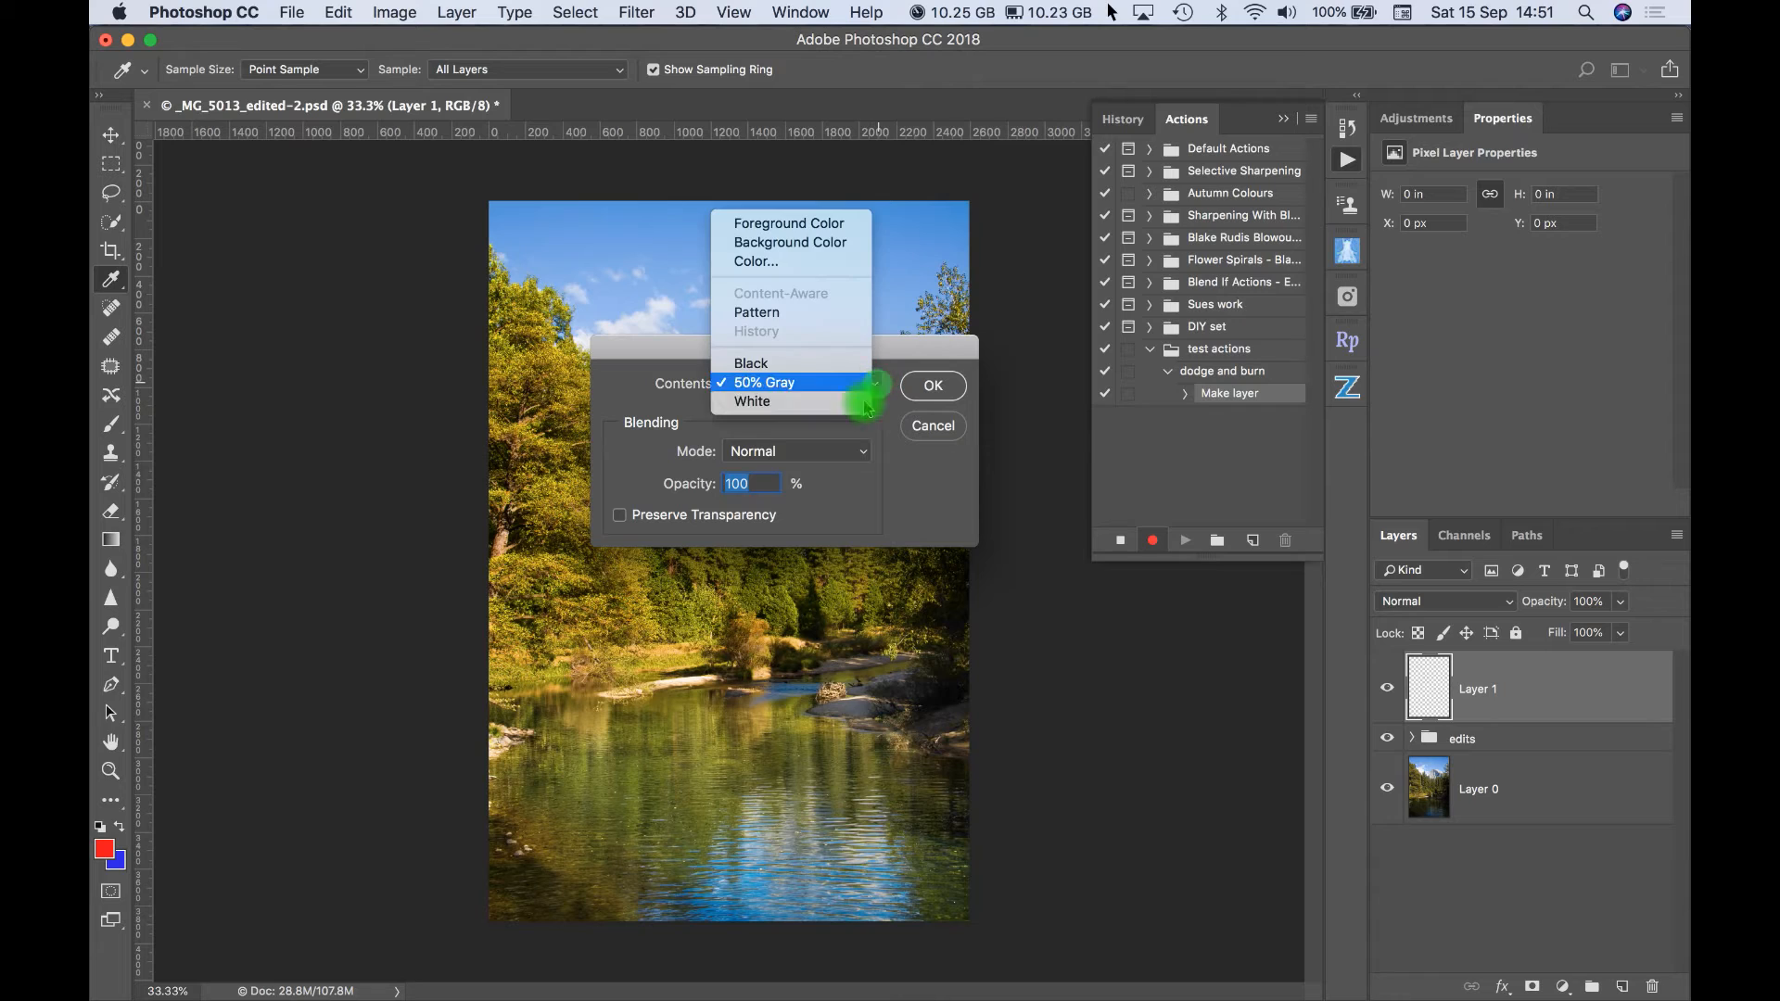
pyautogui.click(774, 384)
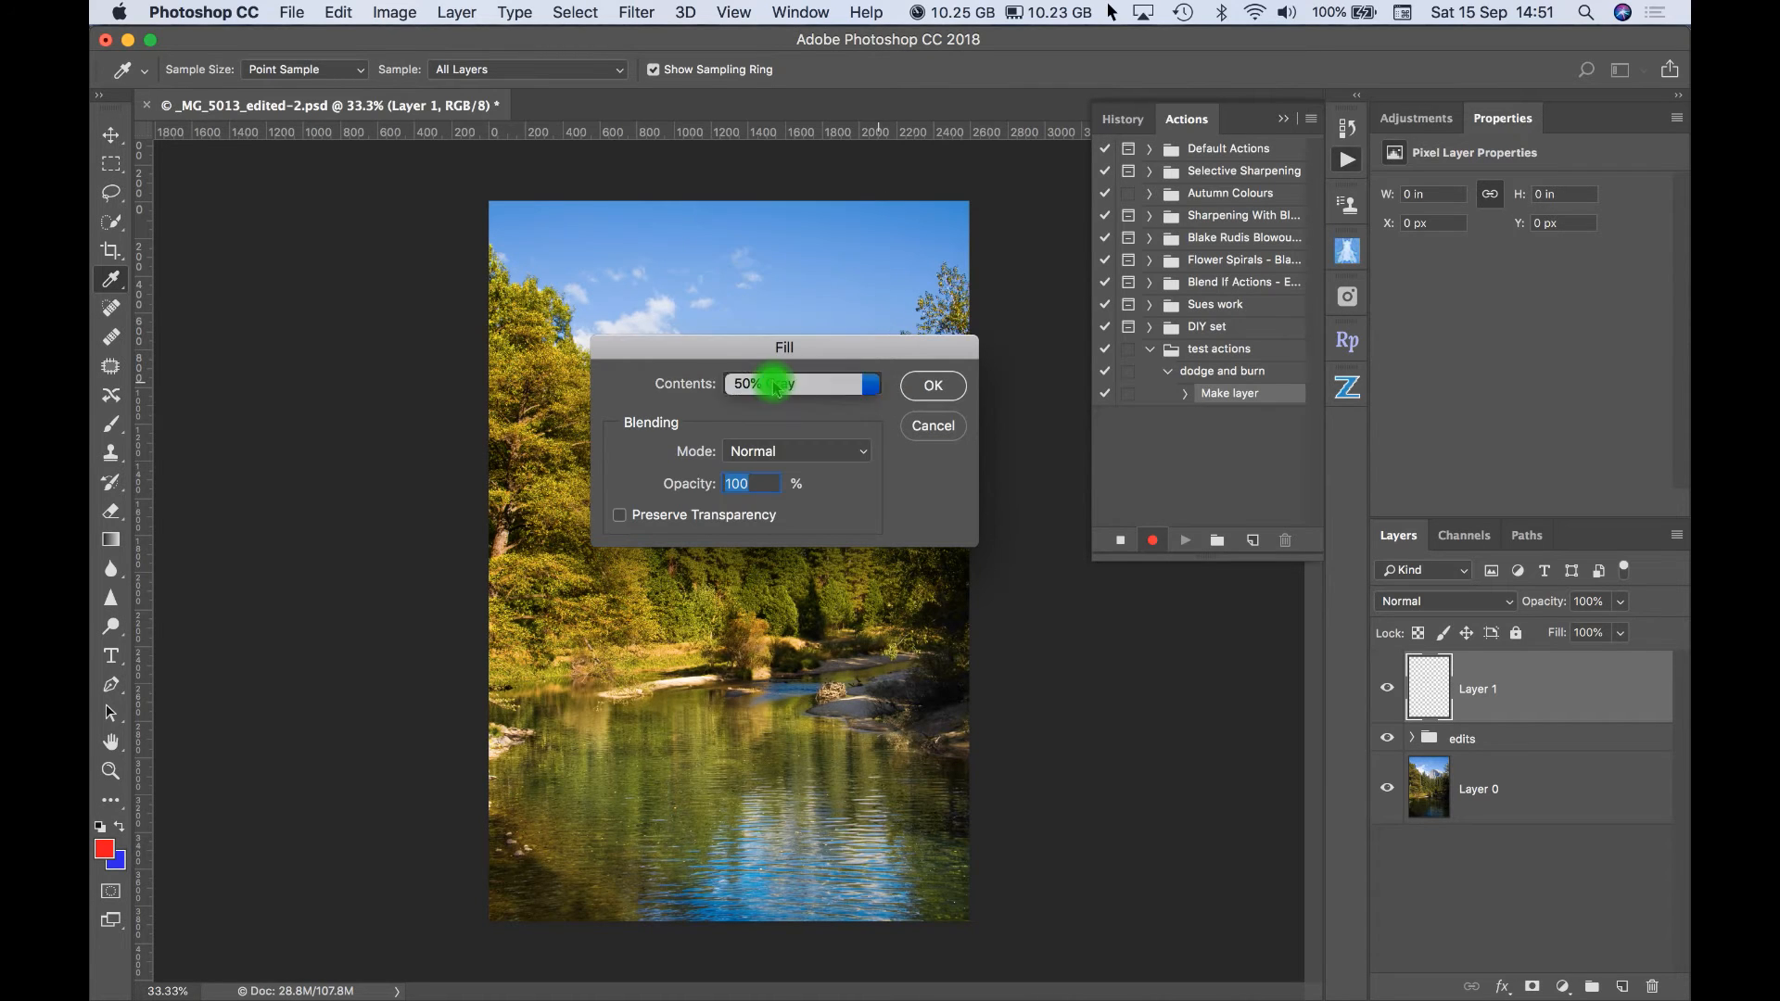
pyautogui.click(932, 392)
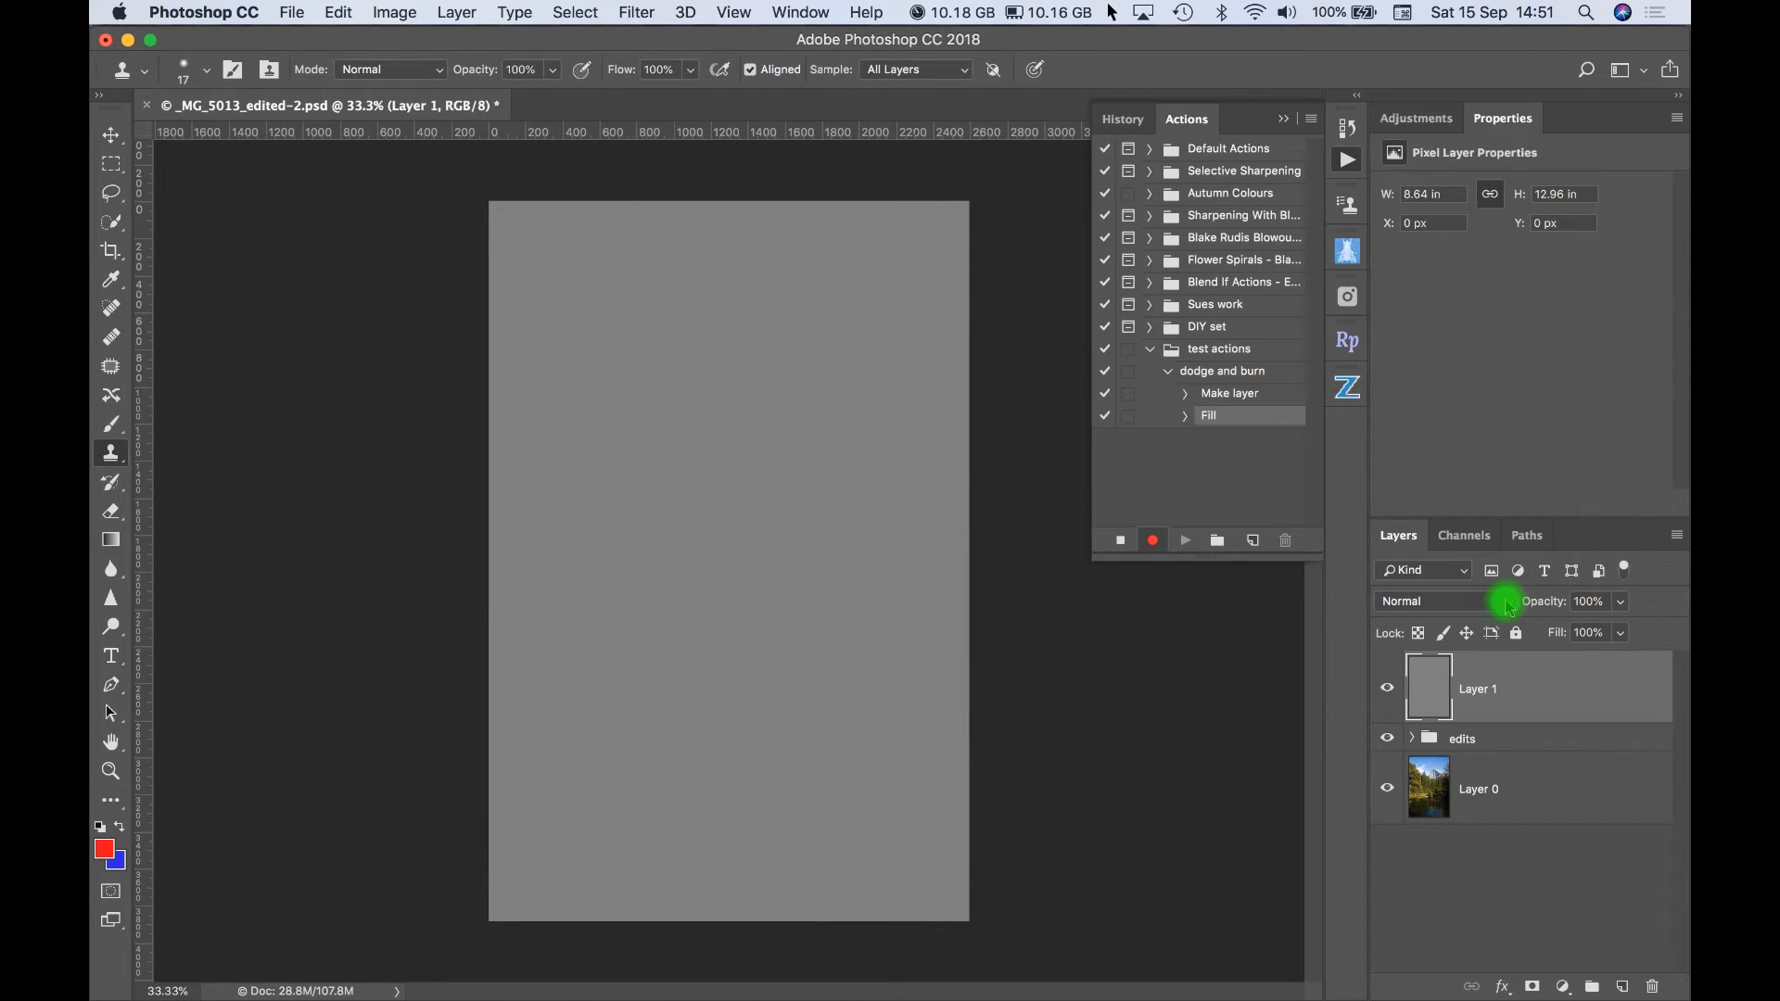
# - Set the gray layer's blend mode to Soft Light and rename the layer "burn"
pyautogui.click(1507, 606)
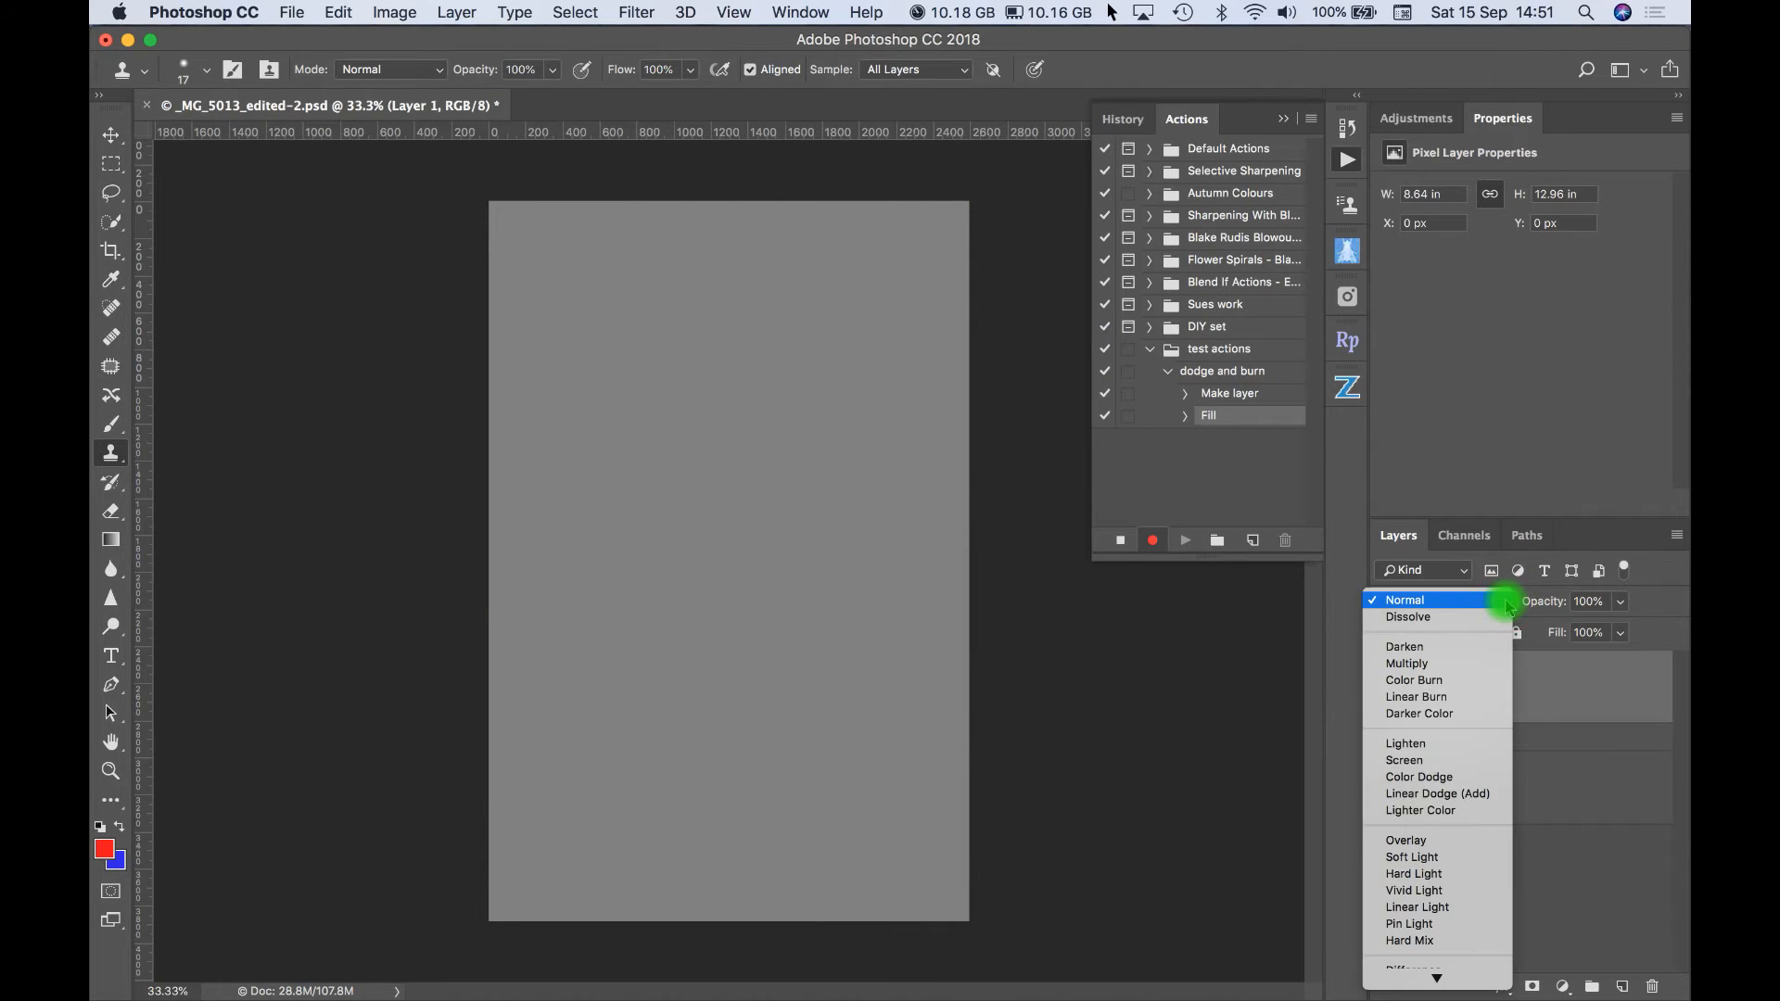
pyautogui.click(1408, 859)
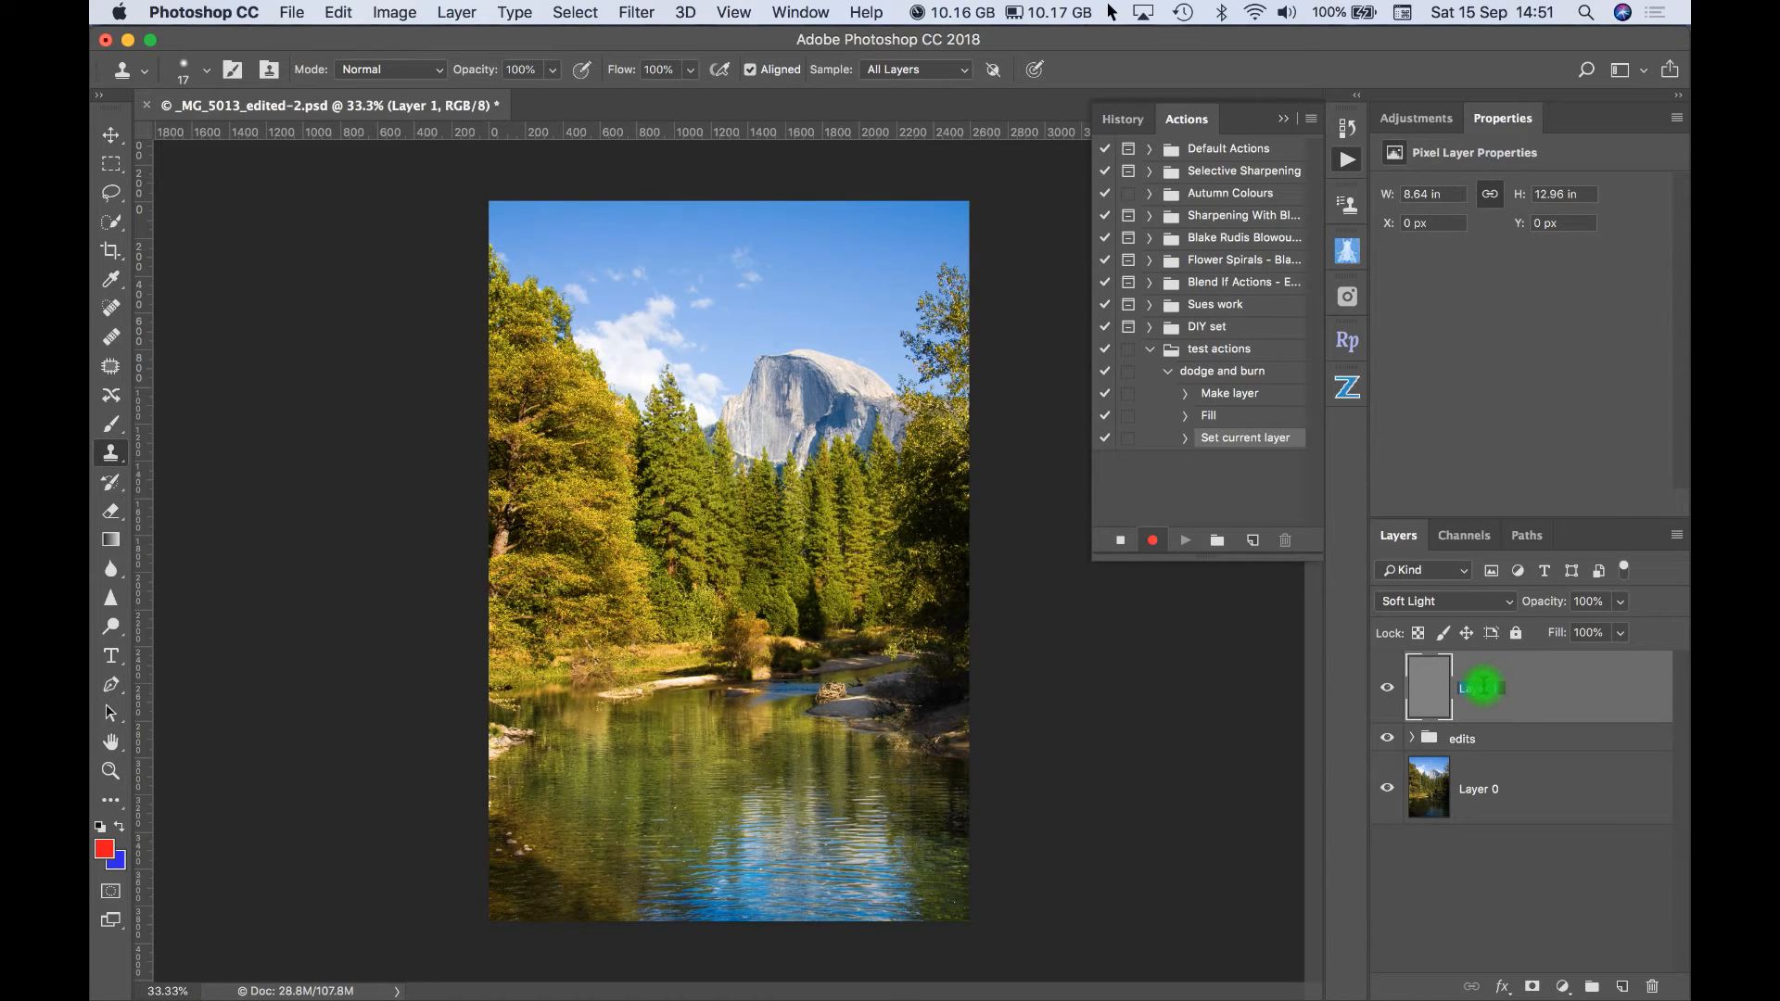
pyautogui.write('burn')
pyautogui.press('Return')
# - Duplicate the burn layer within the same document under the name "dodge"
pyautogui.rightClick(1530, 697)
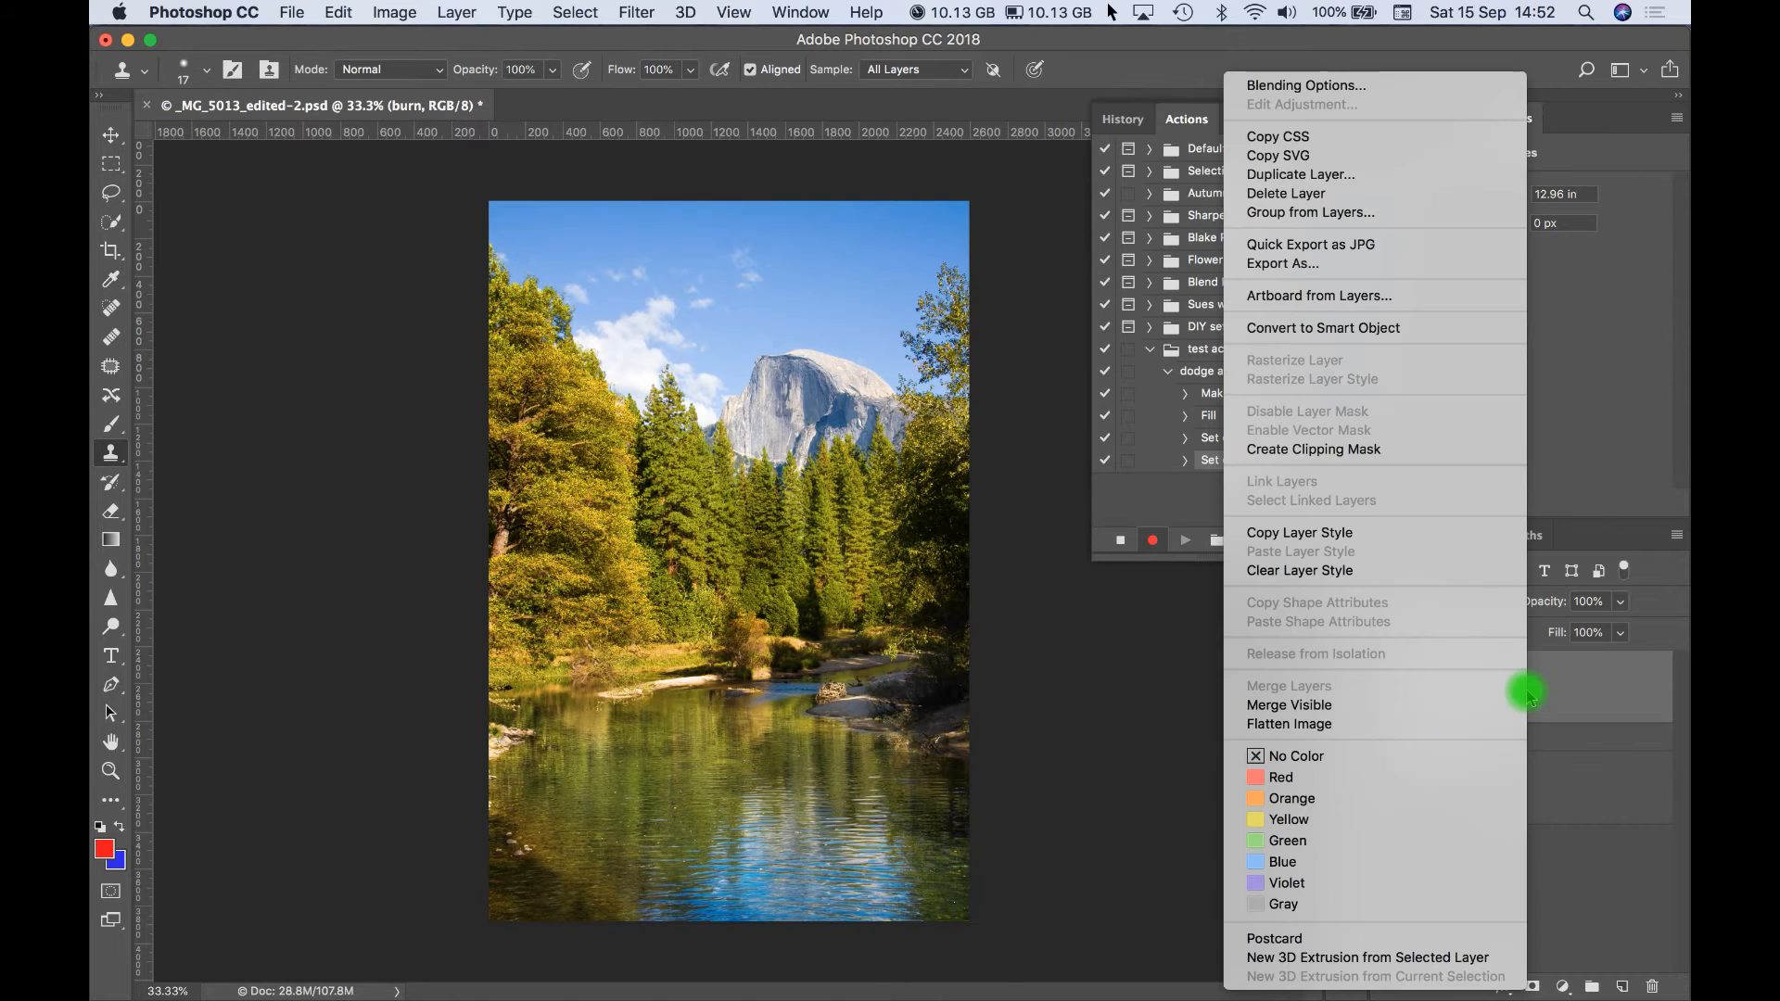
pyautogui.click(1291, 175)
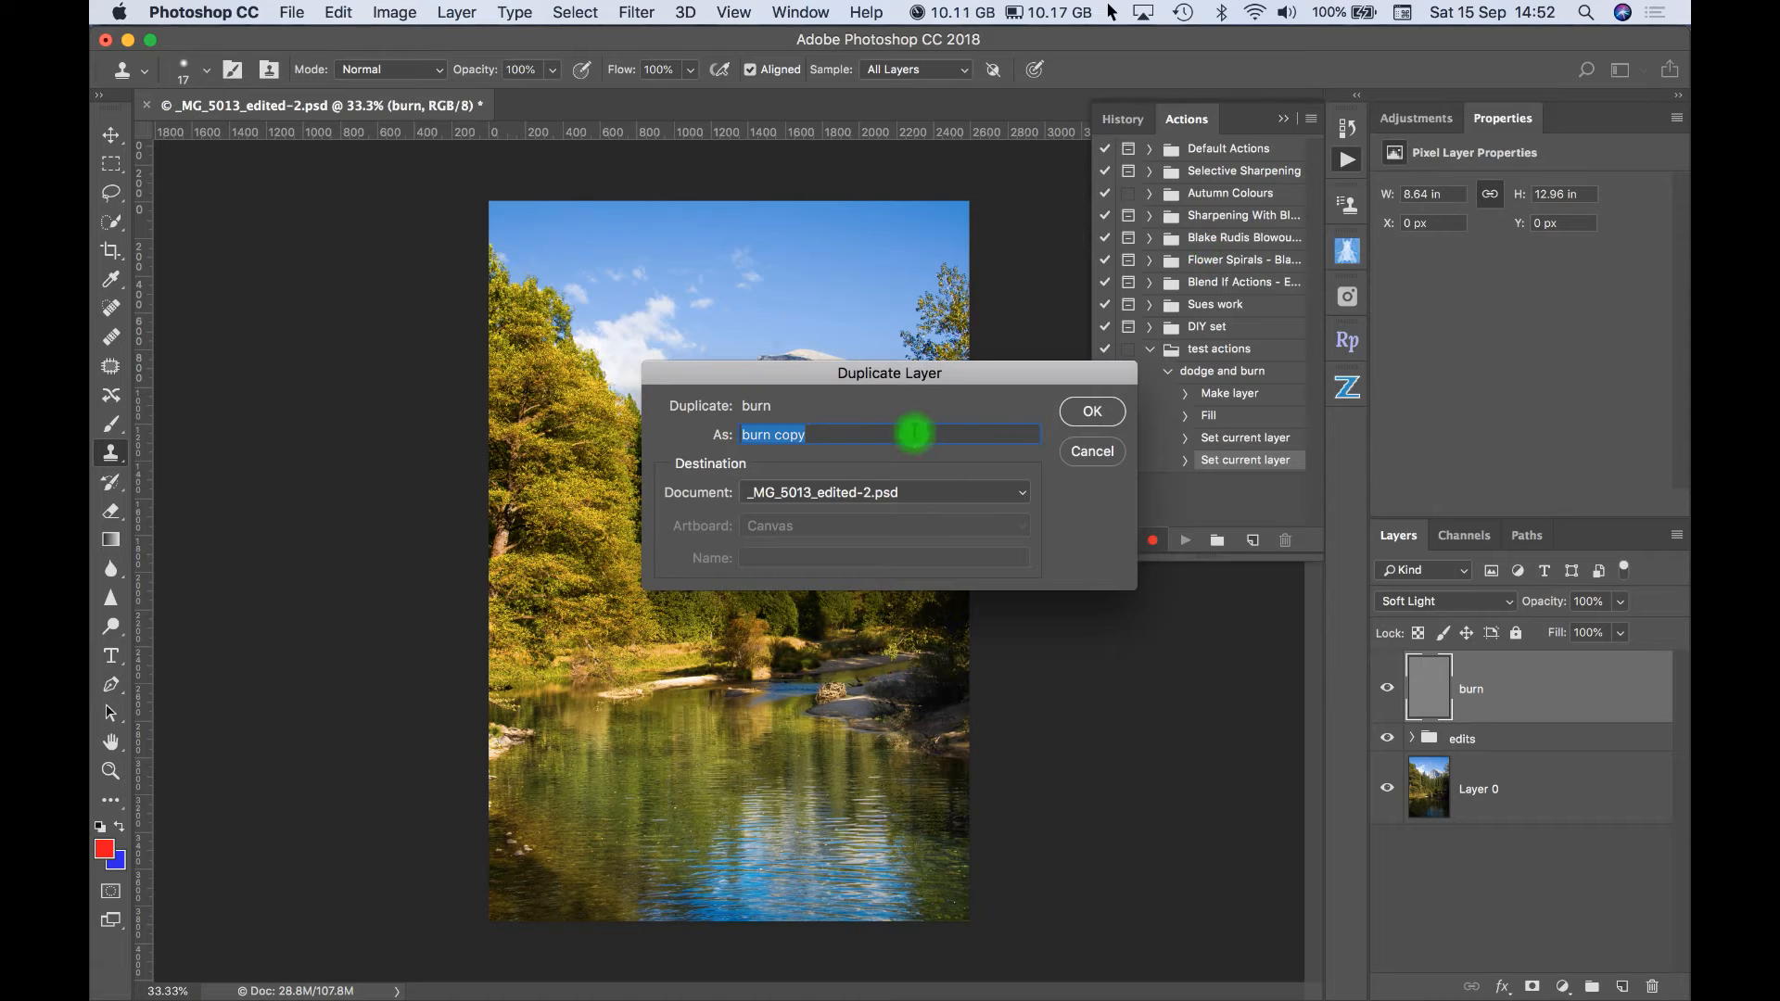
pyautogui.write('dodge')
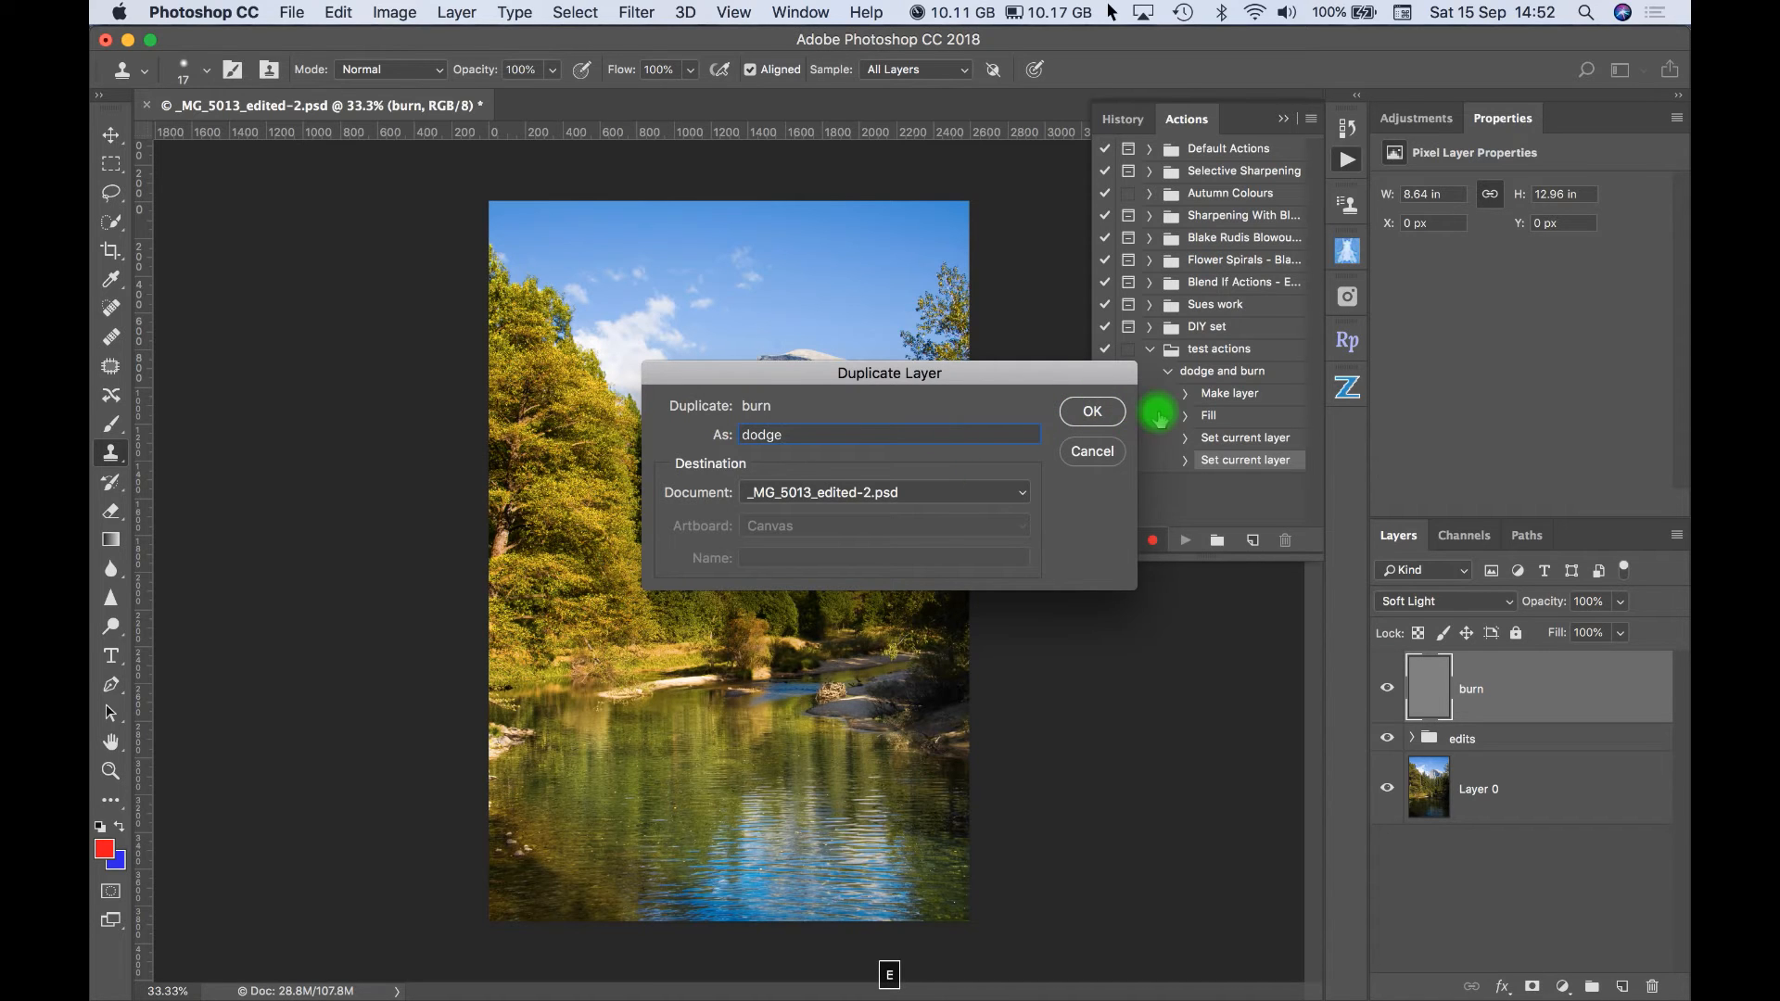
pyautogui.click(1098, 413)
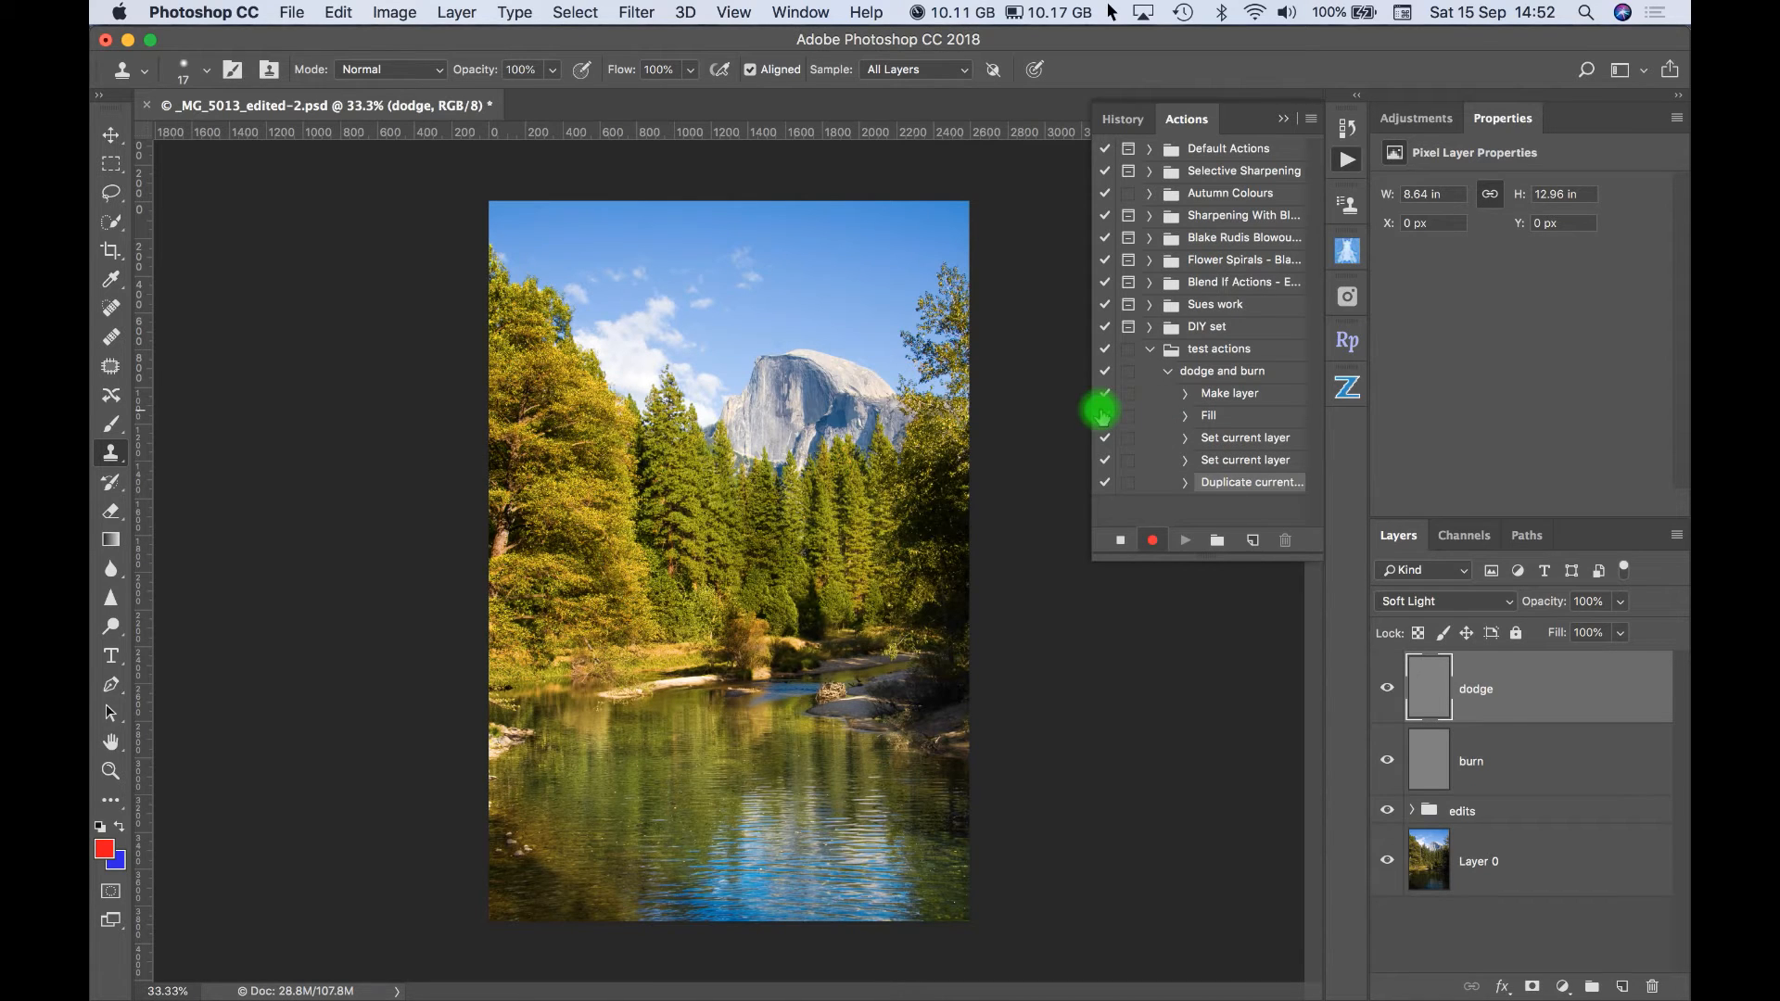
# - Group the dodge and burn layers and name the group "dodge and burn"
pyautogui.keyDown('shift'); pyautogui.click(1481, 756); pyautogui.keyUp('shift')
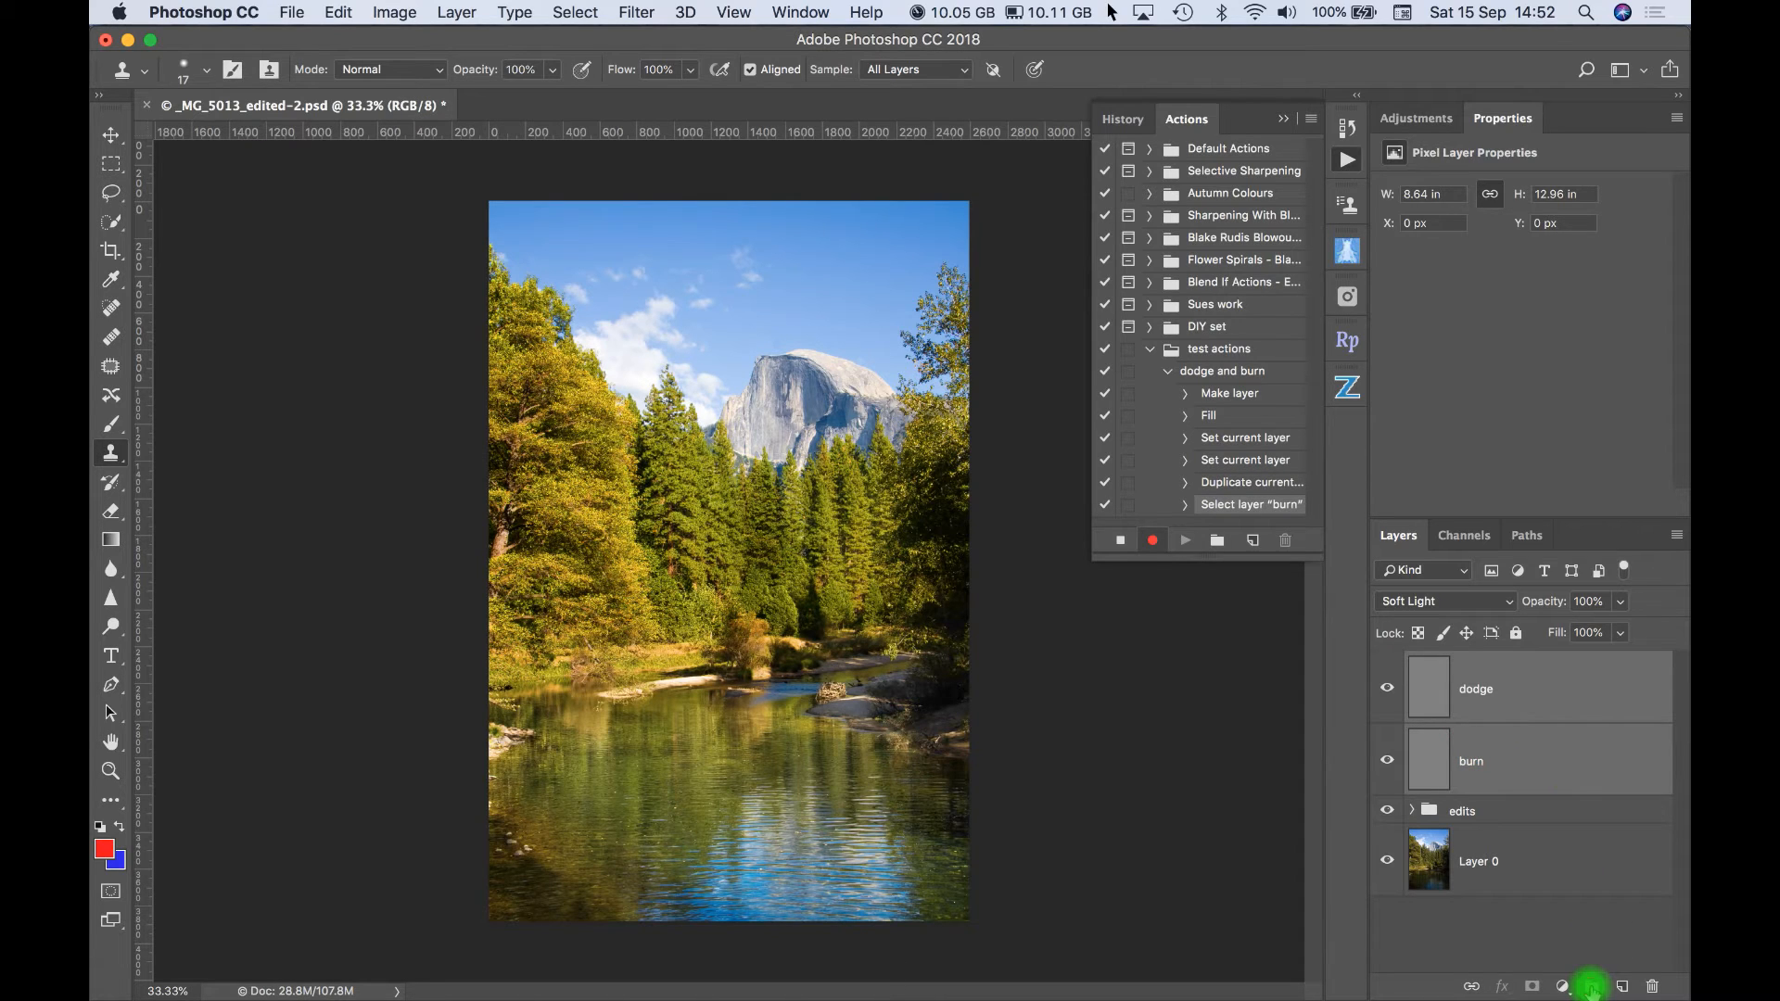
pyautogui.click(1591, 985)
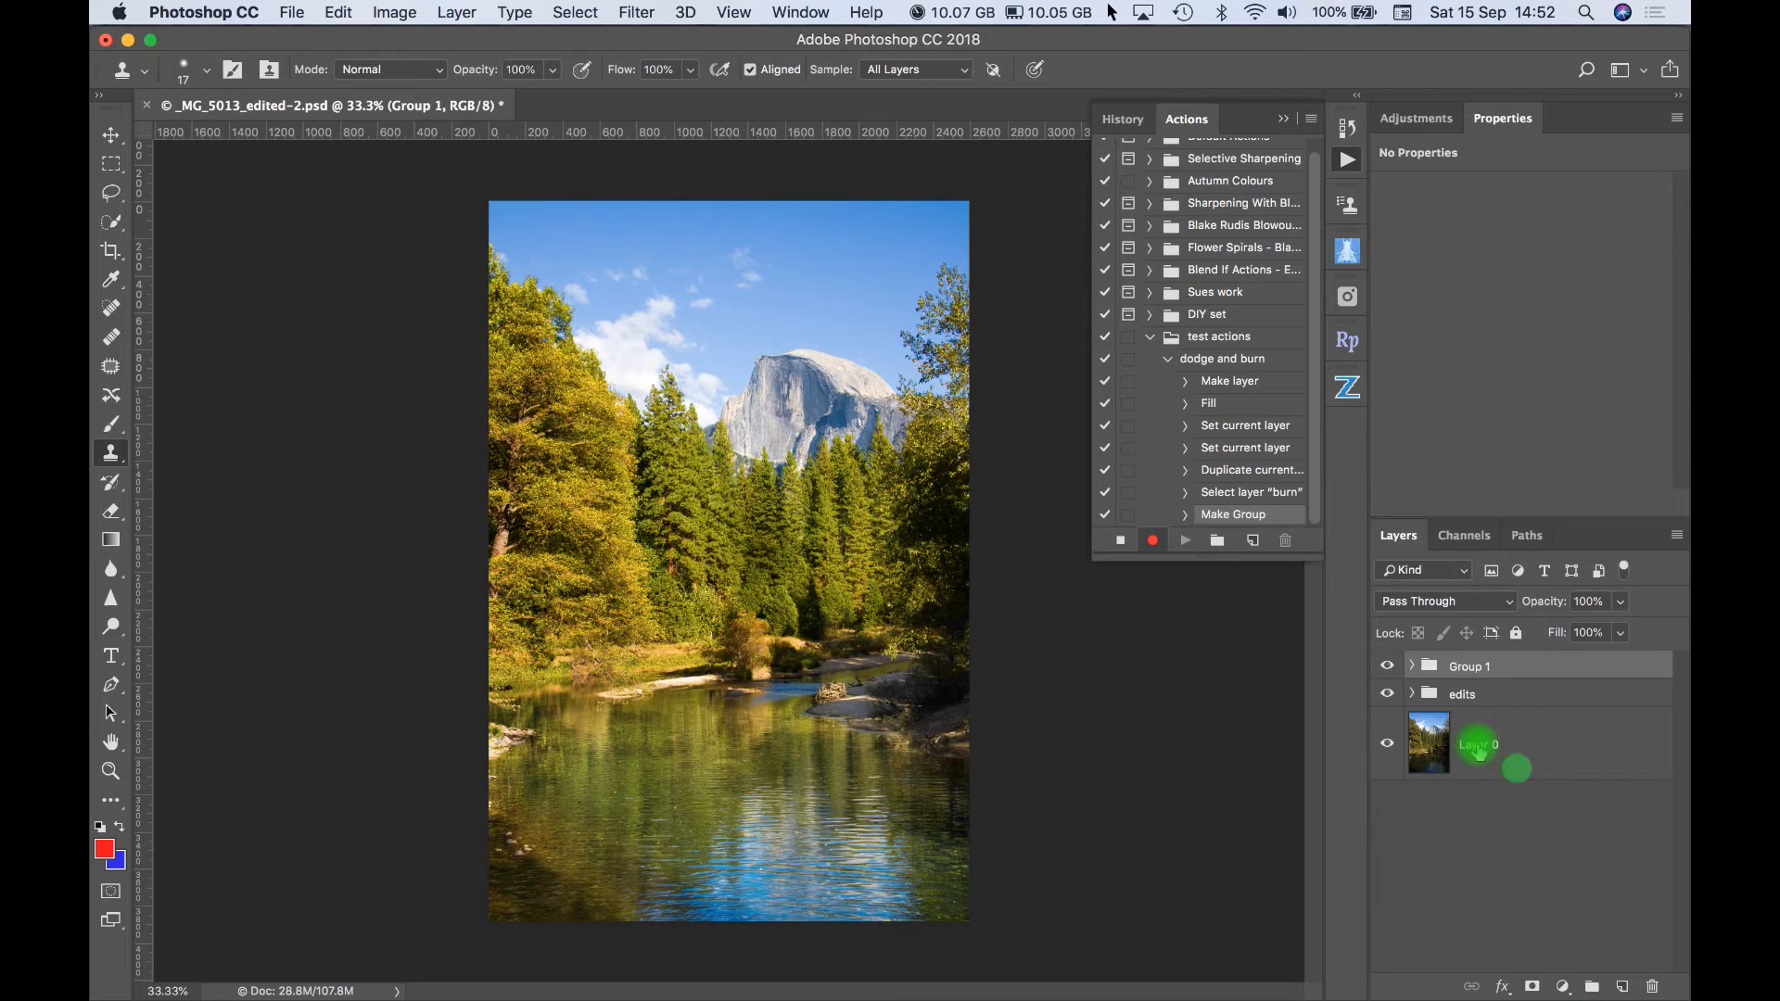
pyautogui.doubleClick(1465, 667)
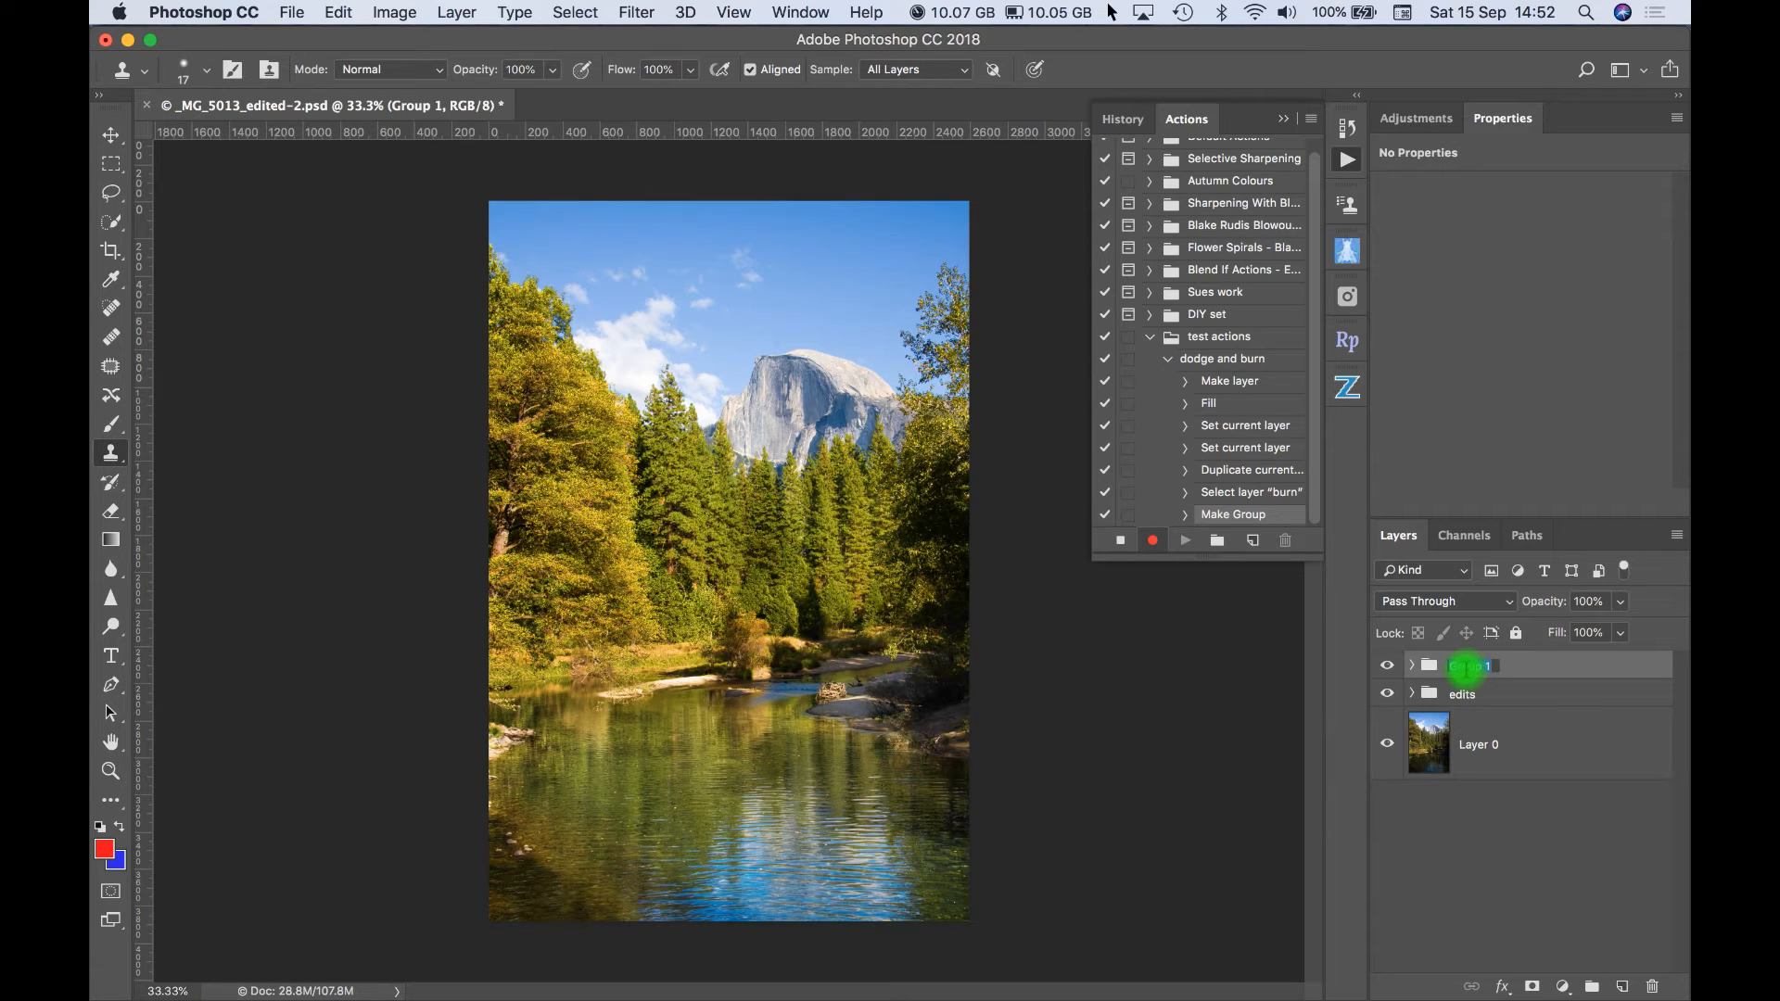
pyautogui.write('oodge and burn')
pyautogui.press('Return')
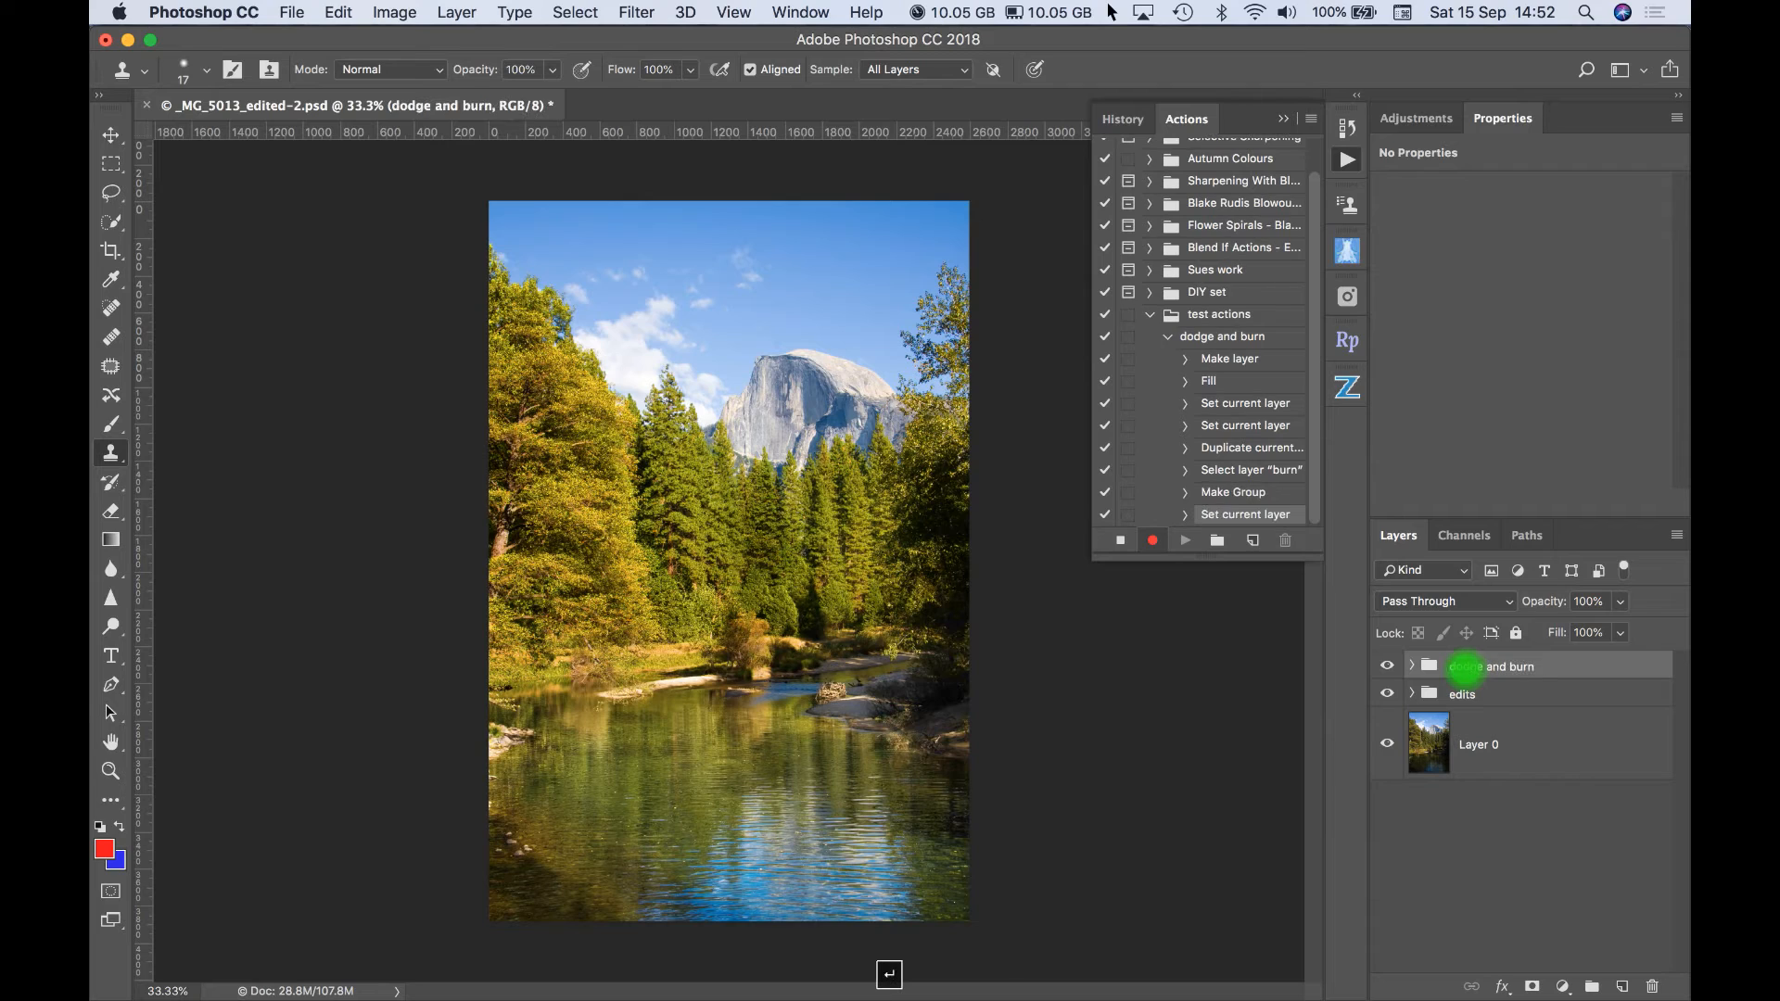
# - Select the burn layer inside the group, activate the Brush tool and reset the colors to default black and white
pyautogui.click(1411, 666)
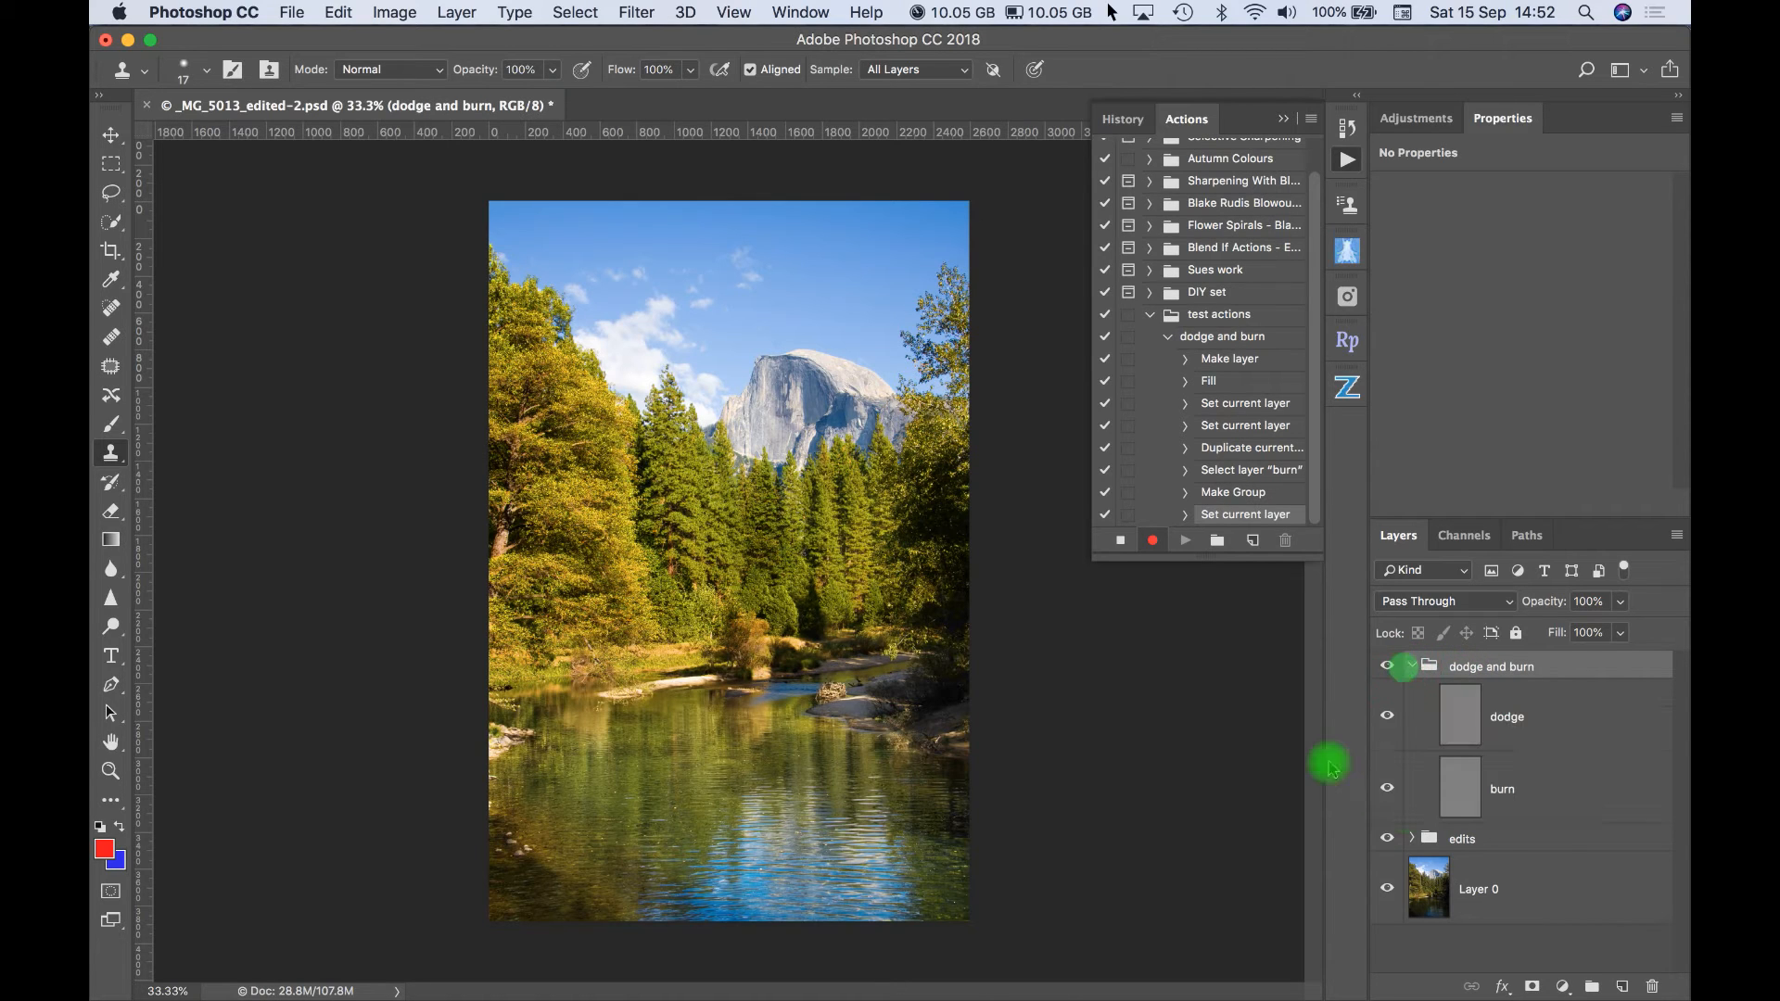
pyautogui.click(1458, 794)
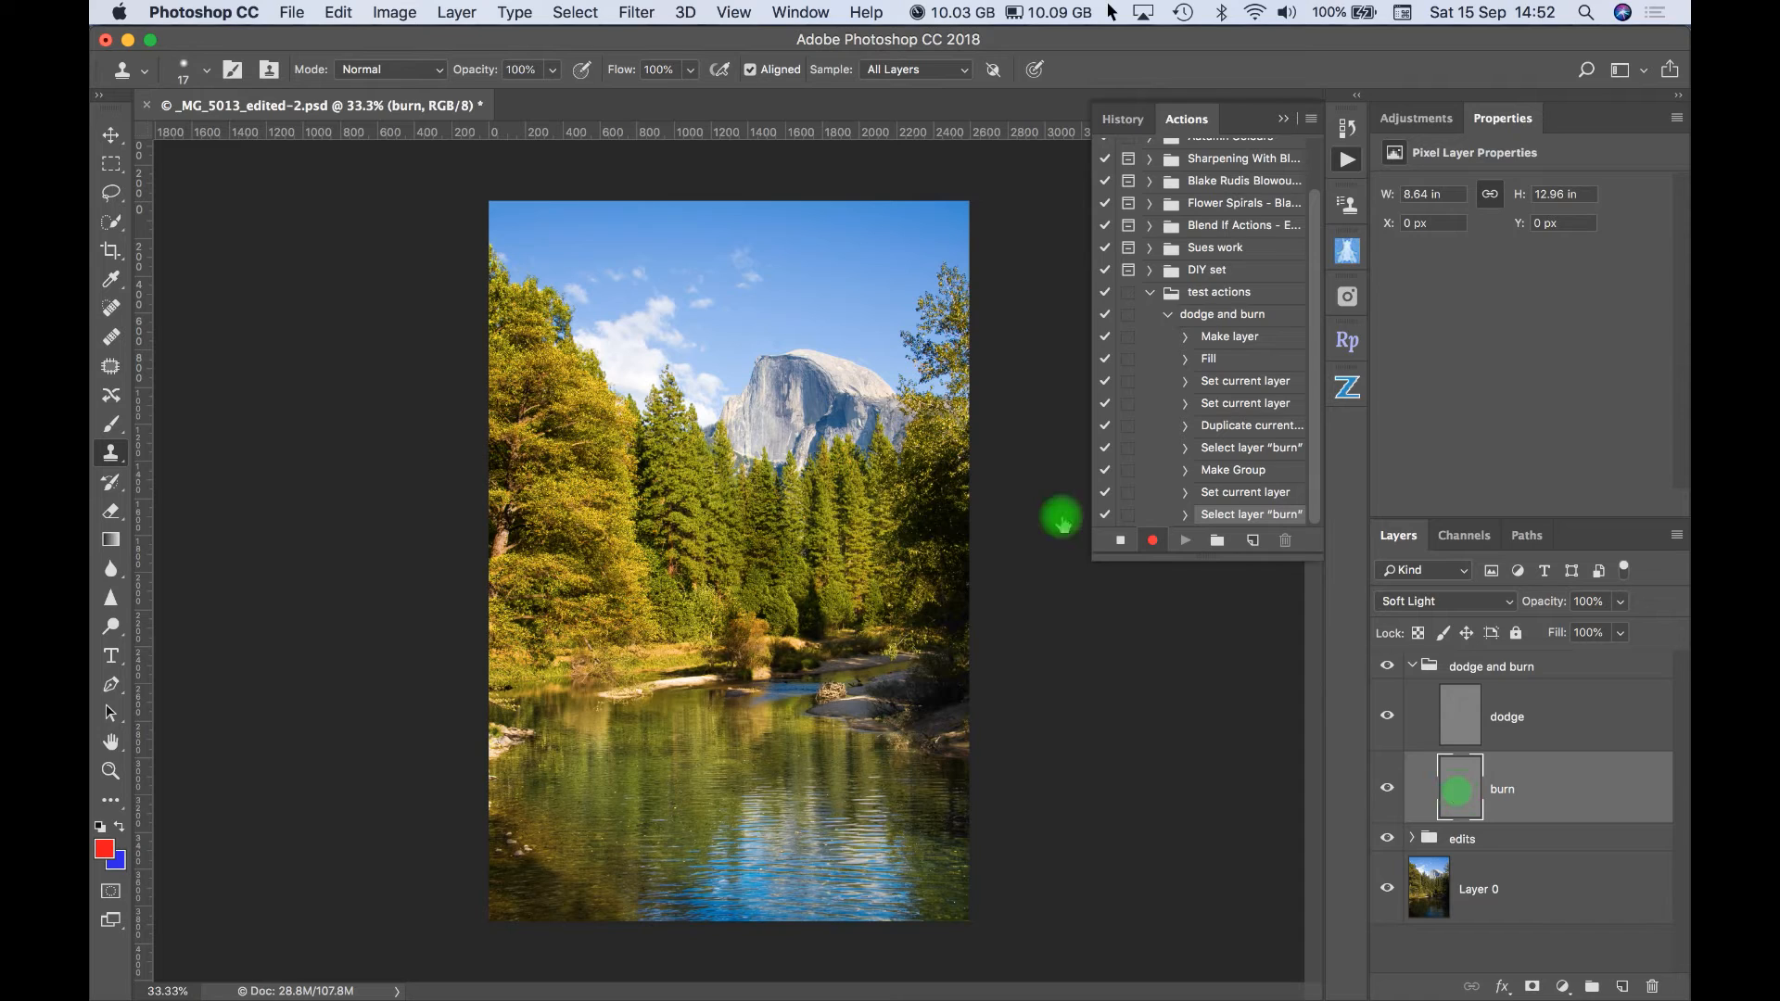
pyautogui.click(111, 428)
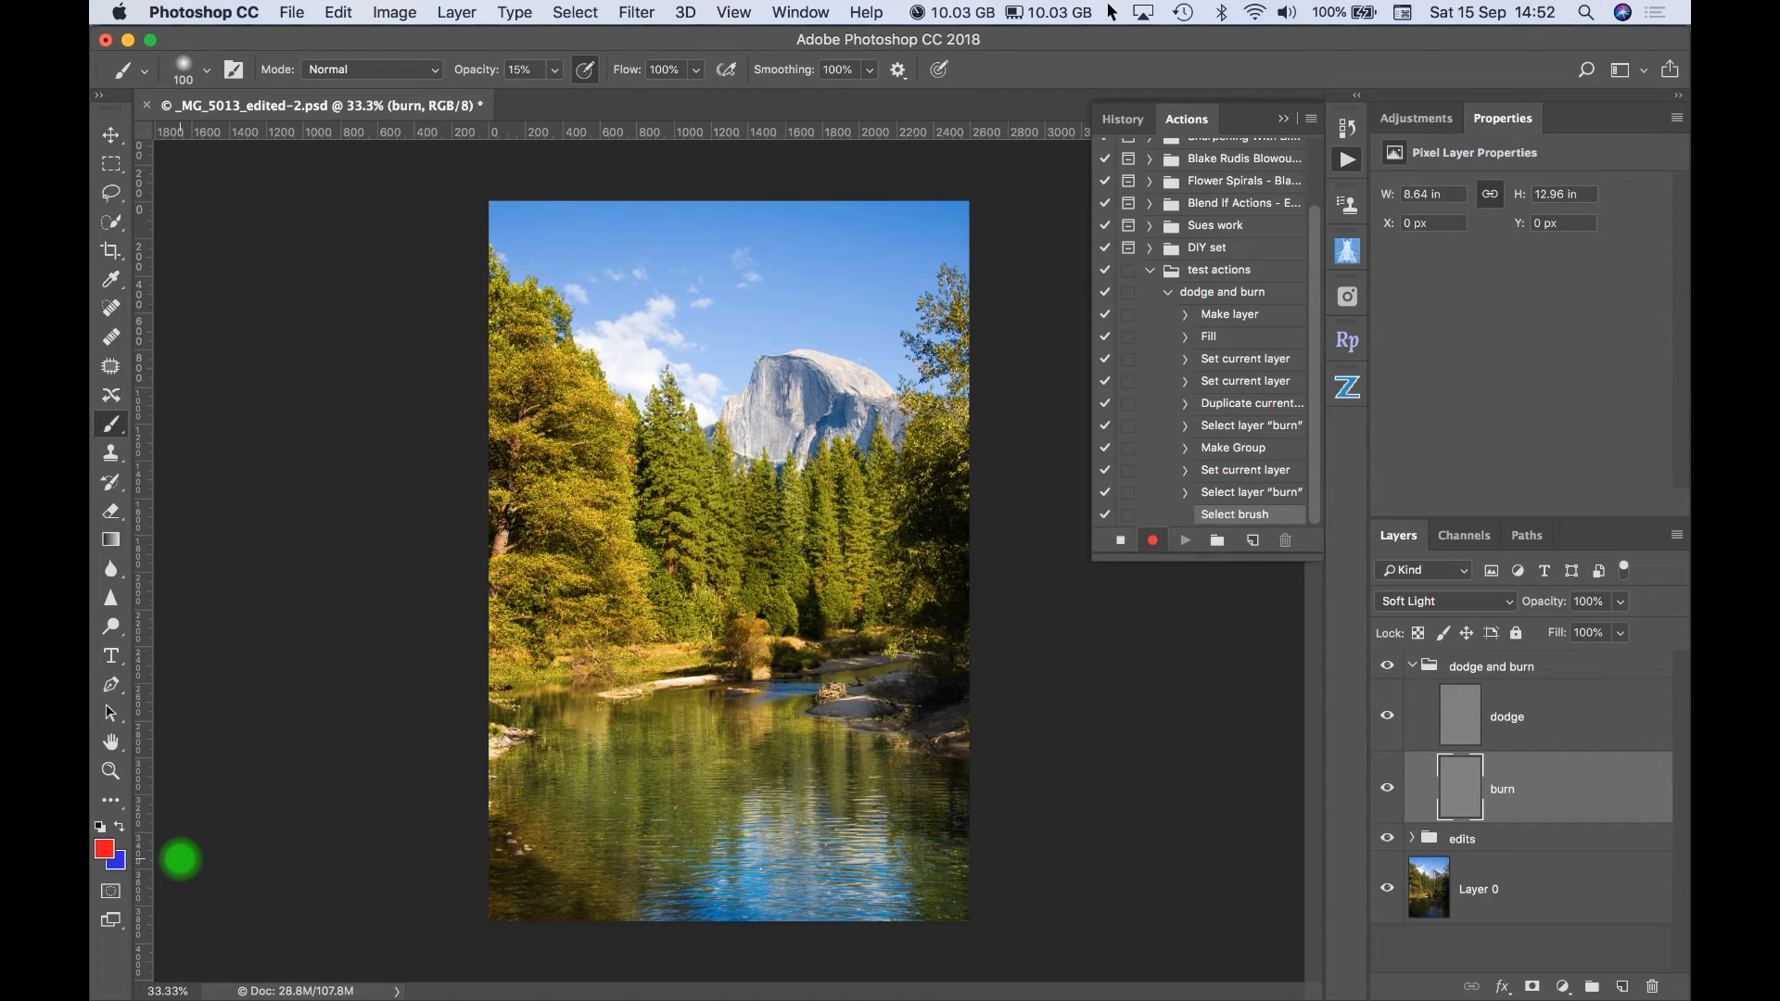
pyautogui.press('d')
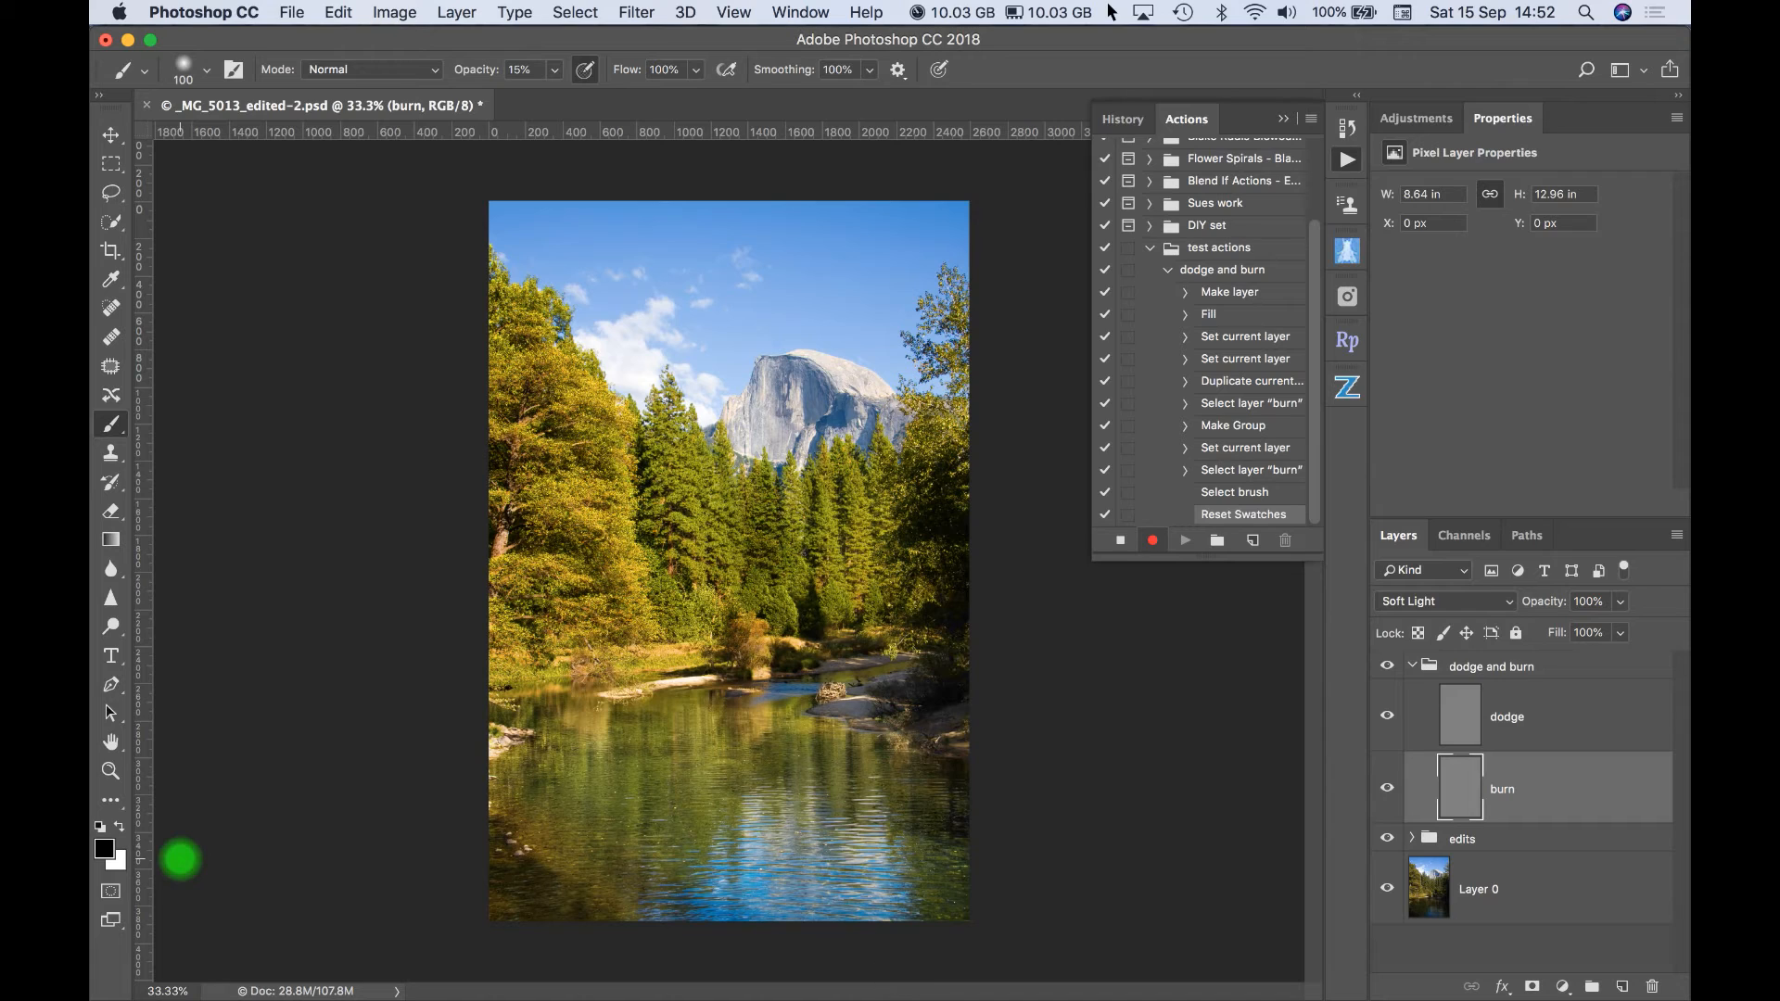
# - Set the brush to 75 px size, 0% hardness and 20% opacity
pyautogui.click(211, 70)
pyautogui.moveTo(278, 141); pyautogui.dragTo(268, 147)
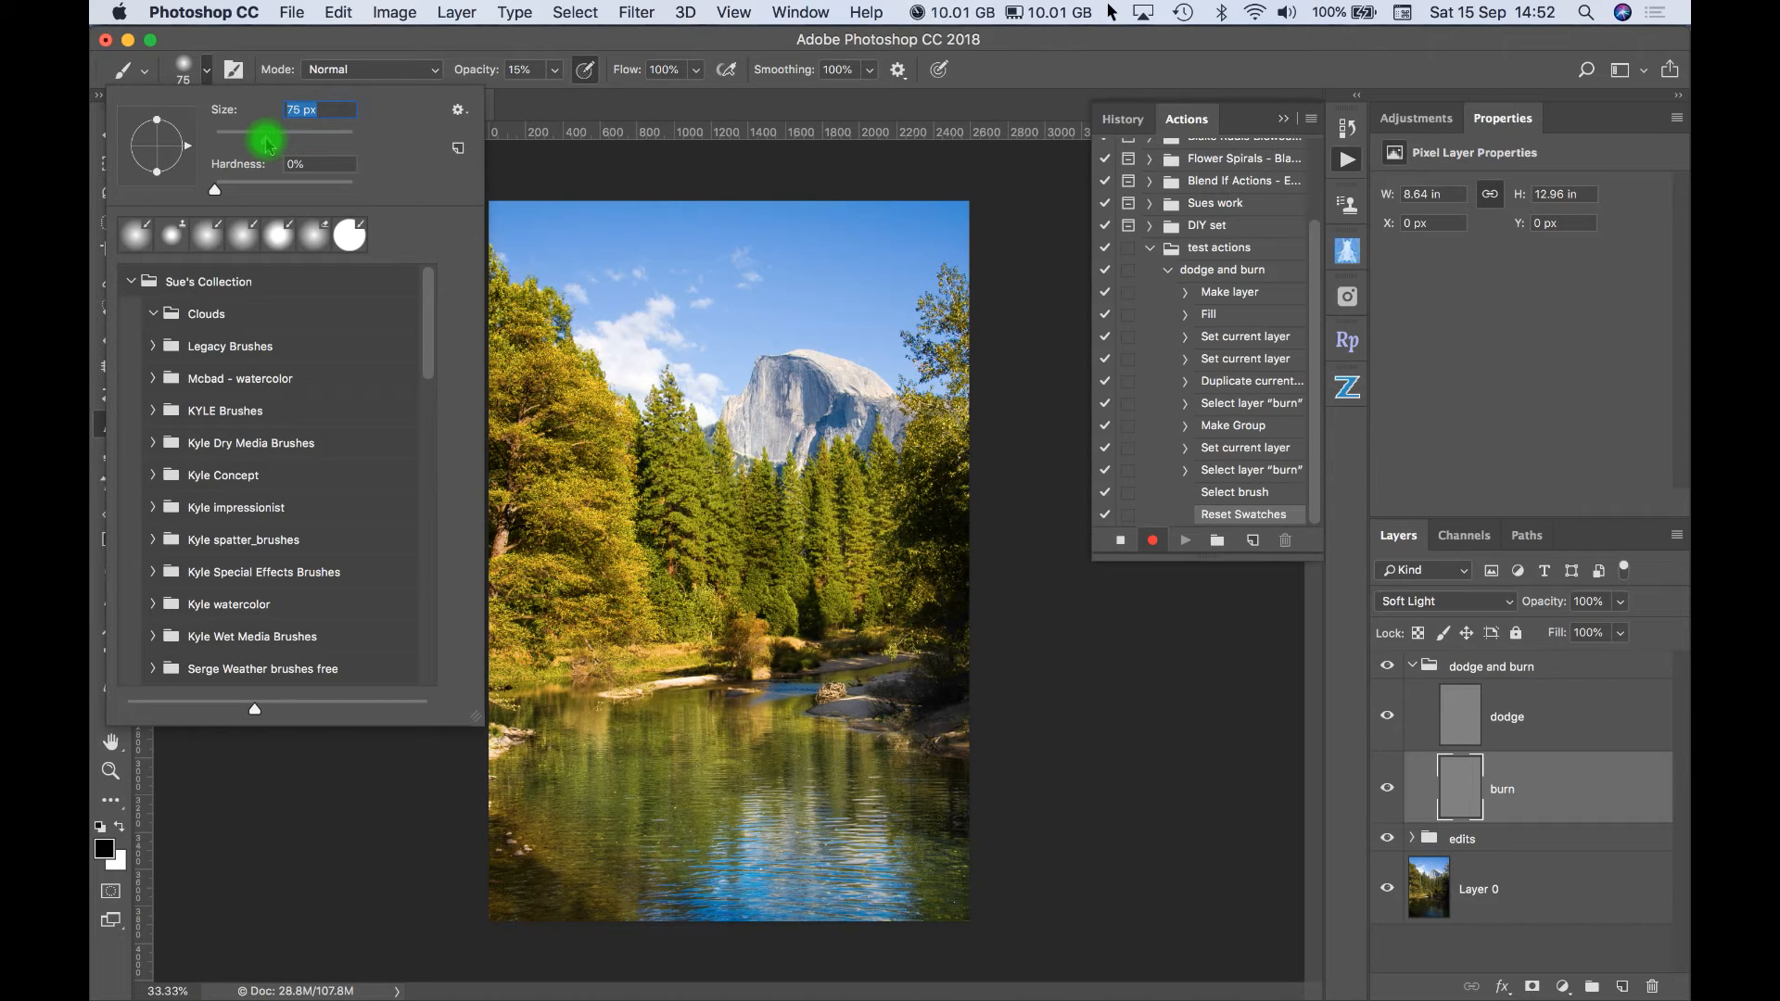
pyautogui.moveTo(211, 191)
pyautogui.mouseDown()
pyautogui.moveTo(253, 193)
pyautogui.moveTo(189, 194)
pyautogui.mouseUp()
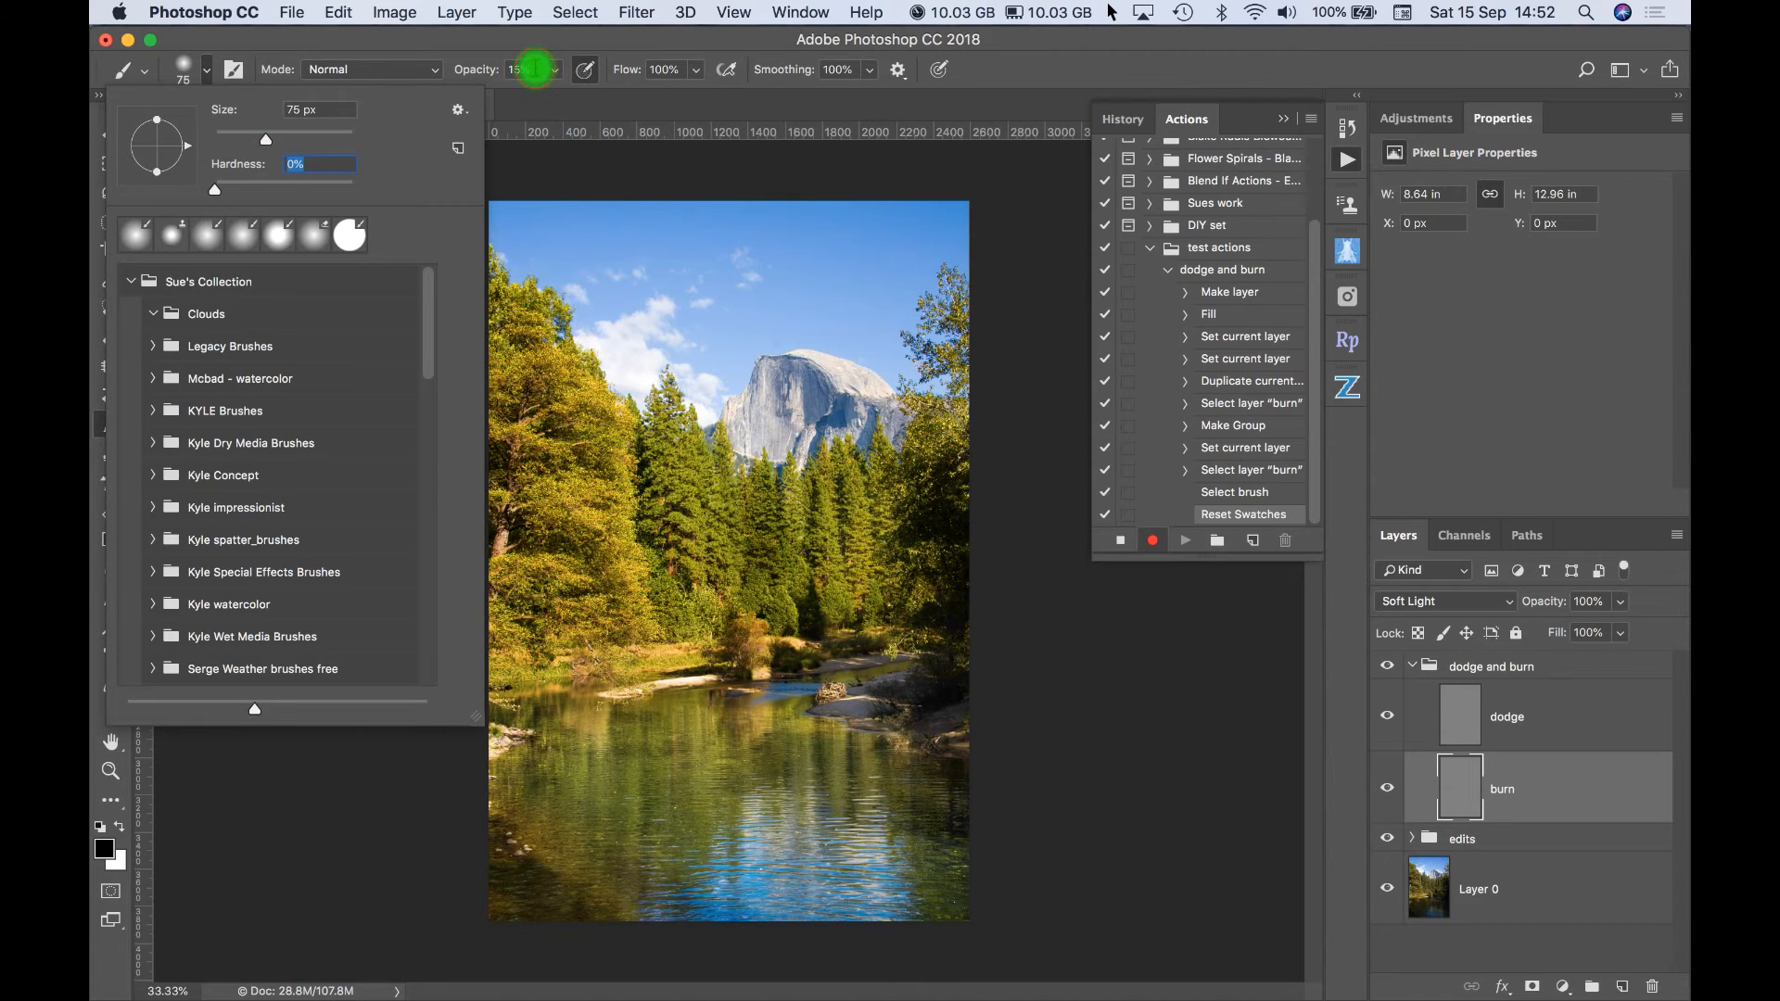
pyautogui.click(535, 69)
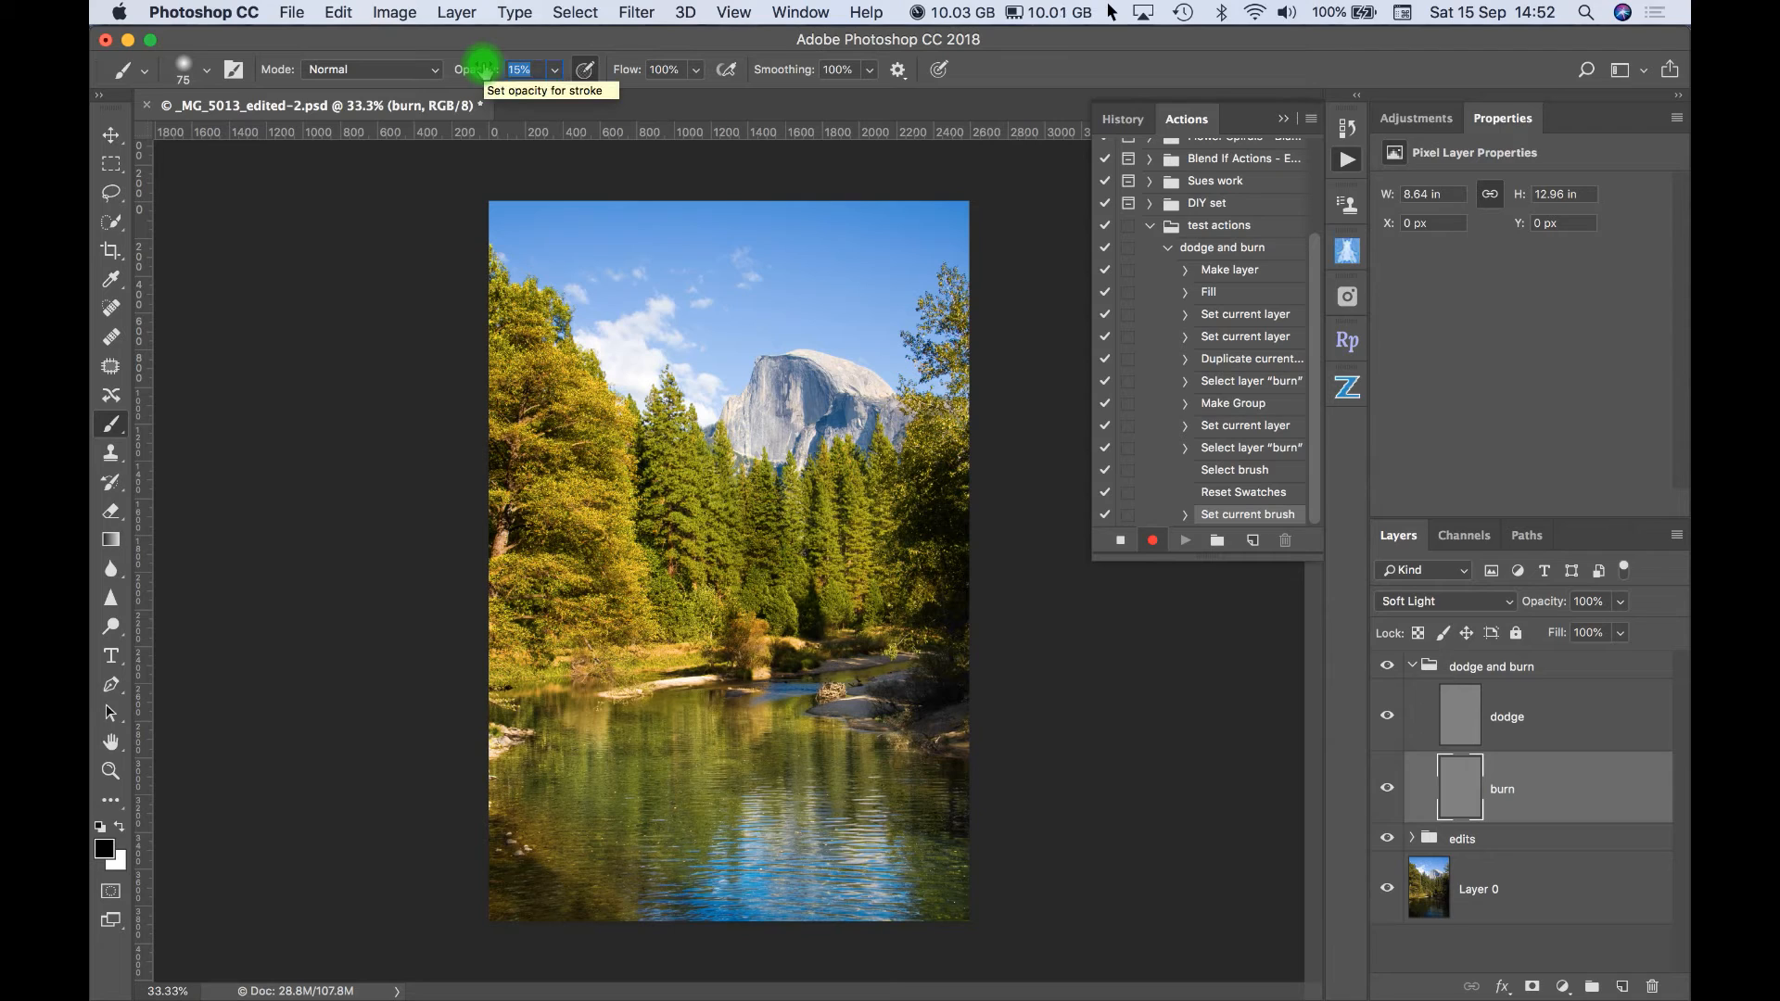
pyautogui.write('20')
pyautogui.press('Return')
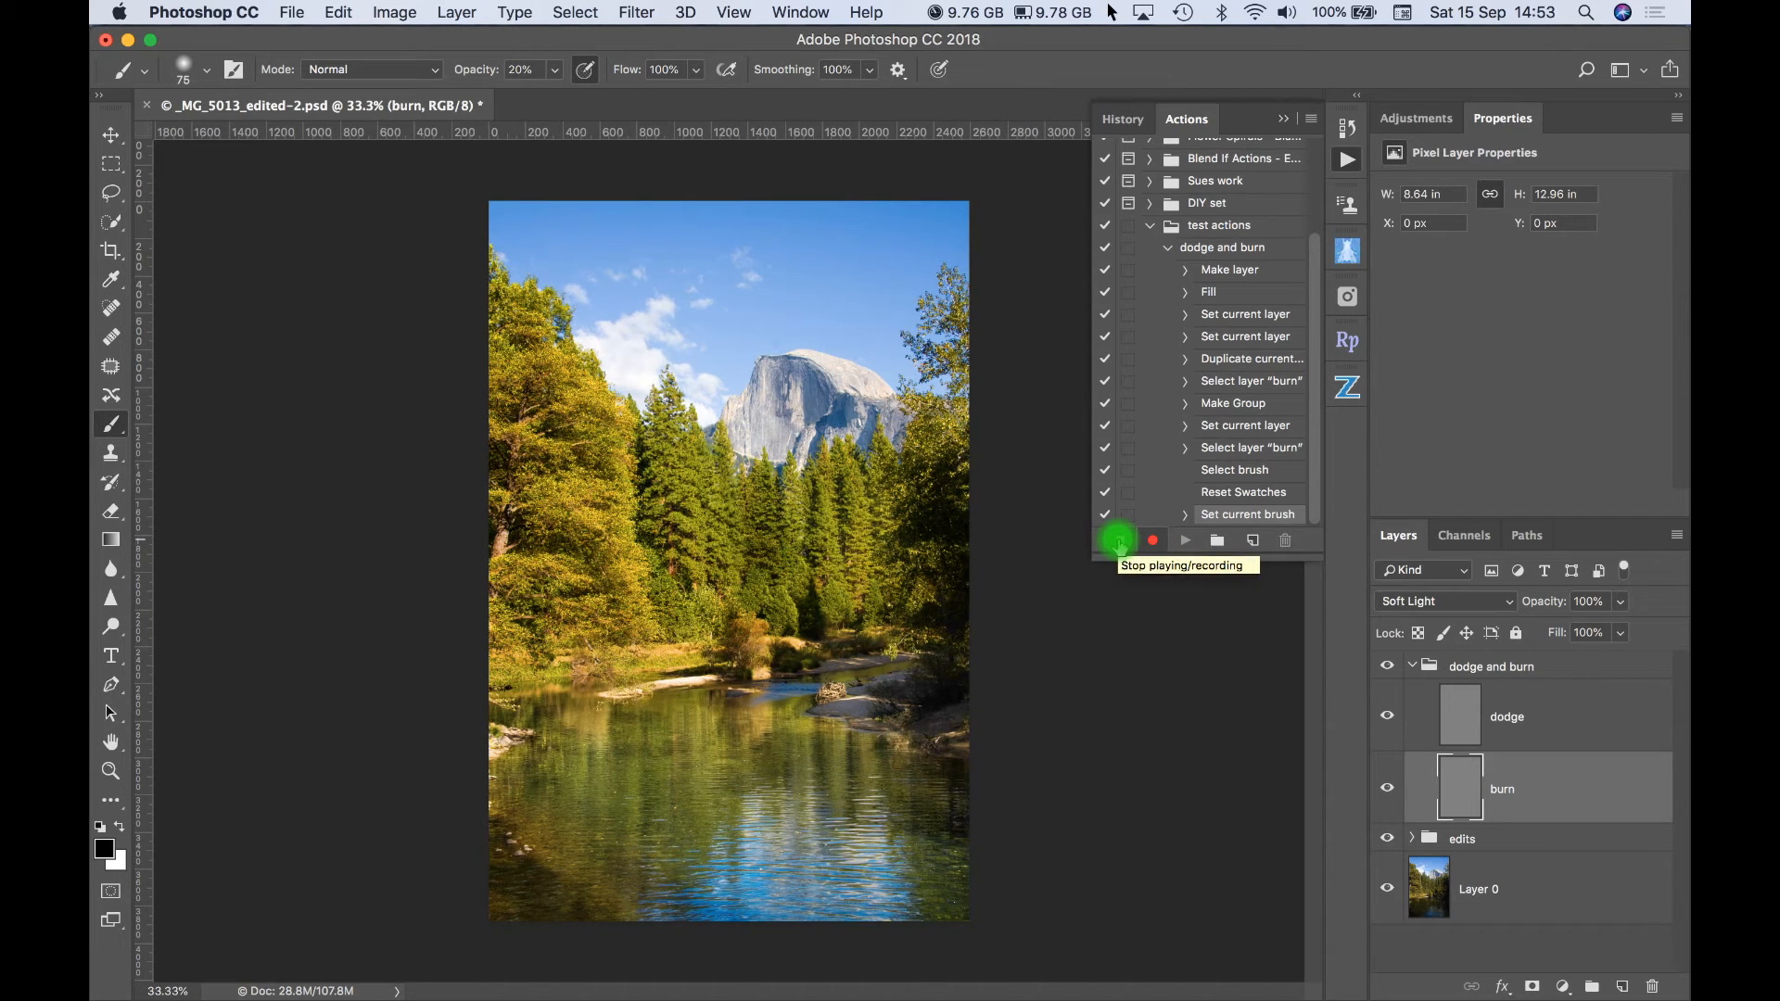
# - Stop recording the action and delete the dodge and burn group from the document
pyautogui.click(1119, 543)
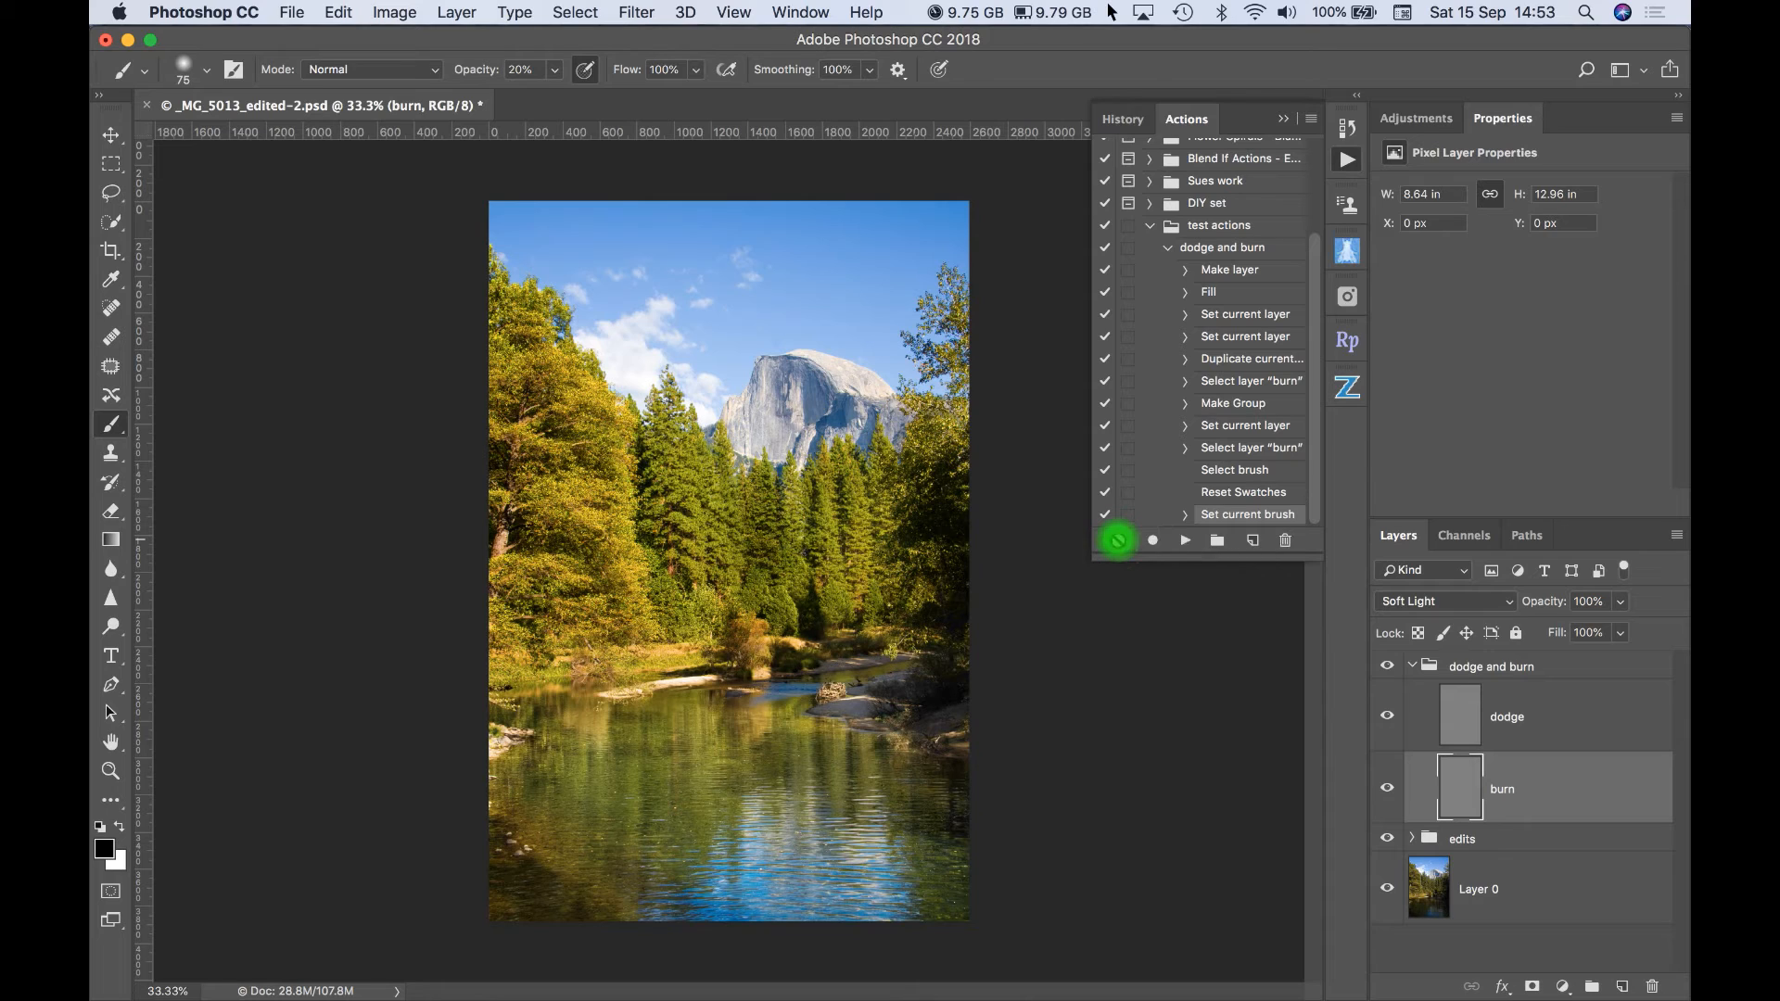
pyautogui.click(1498, 670)
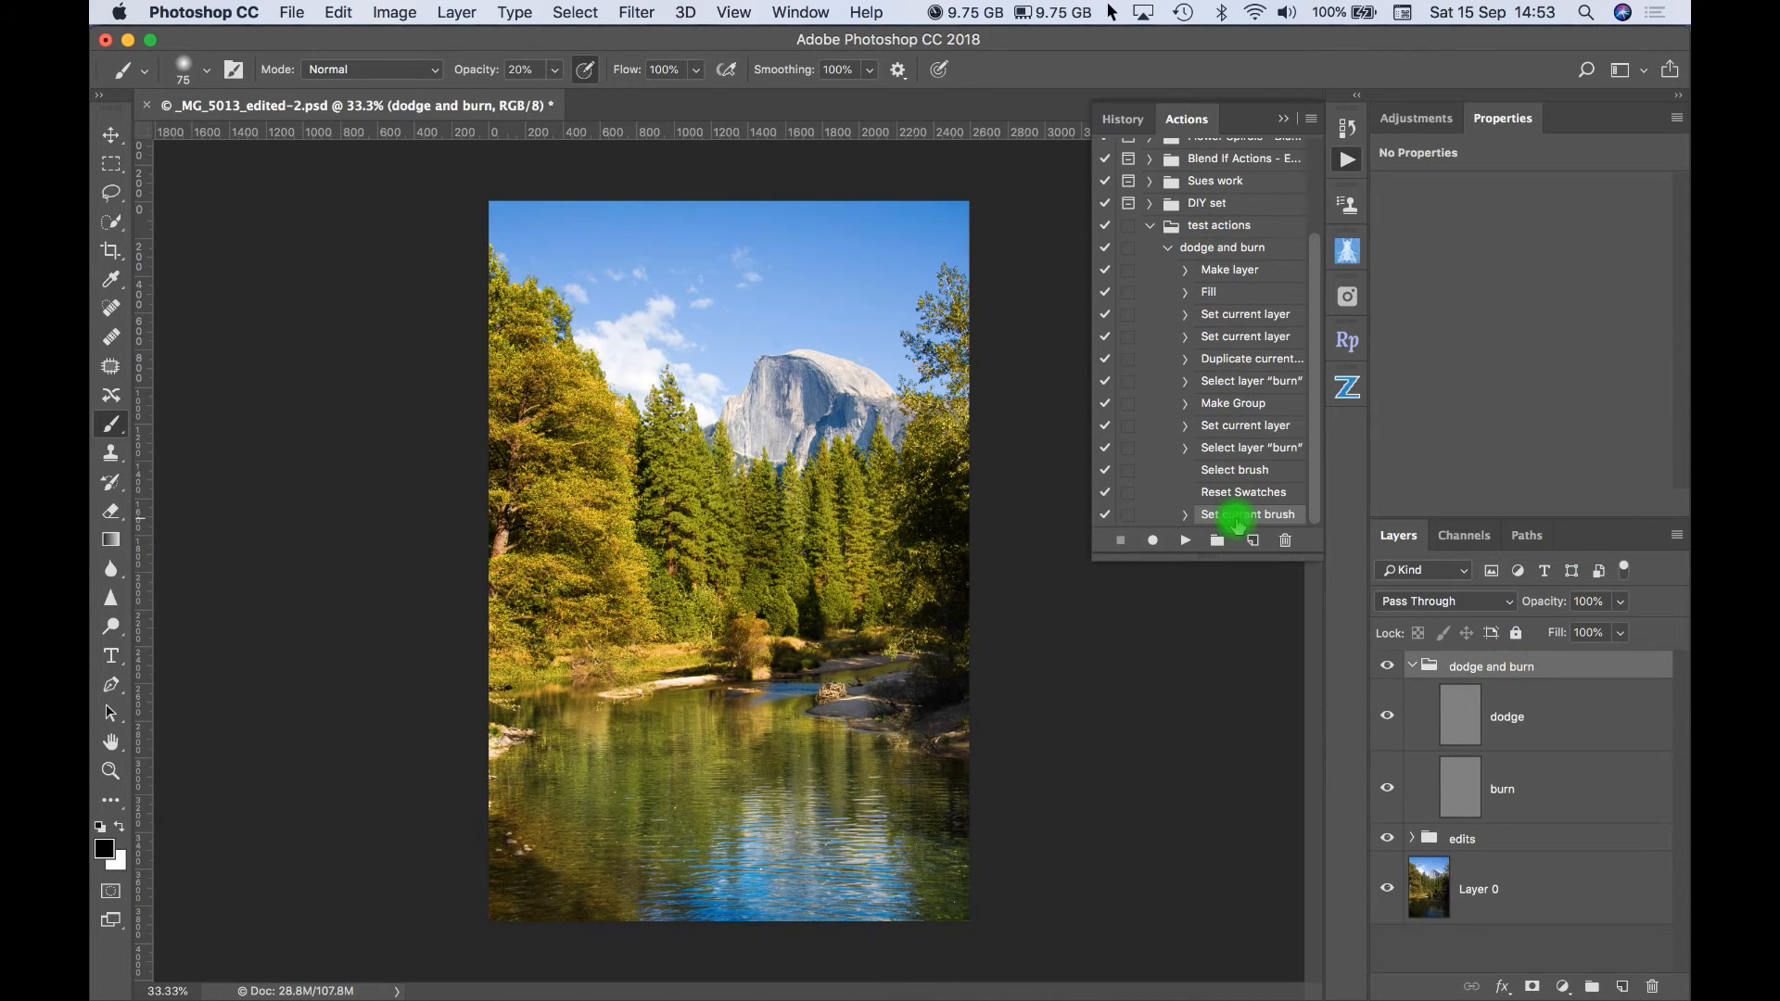
pyautogui.moveTo(1479, 670)
pyautogui.mouseDown()
pyautogui.moveTo(1636, 788)
pyautogui.moveTo(1654, 981)
pyautogui.mouseUp()
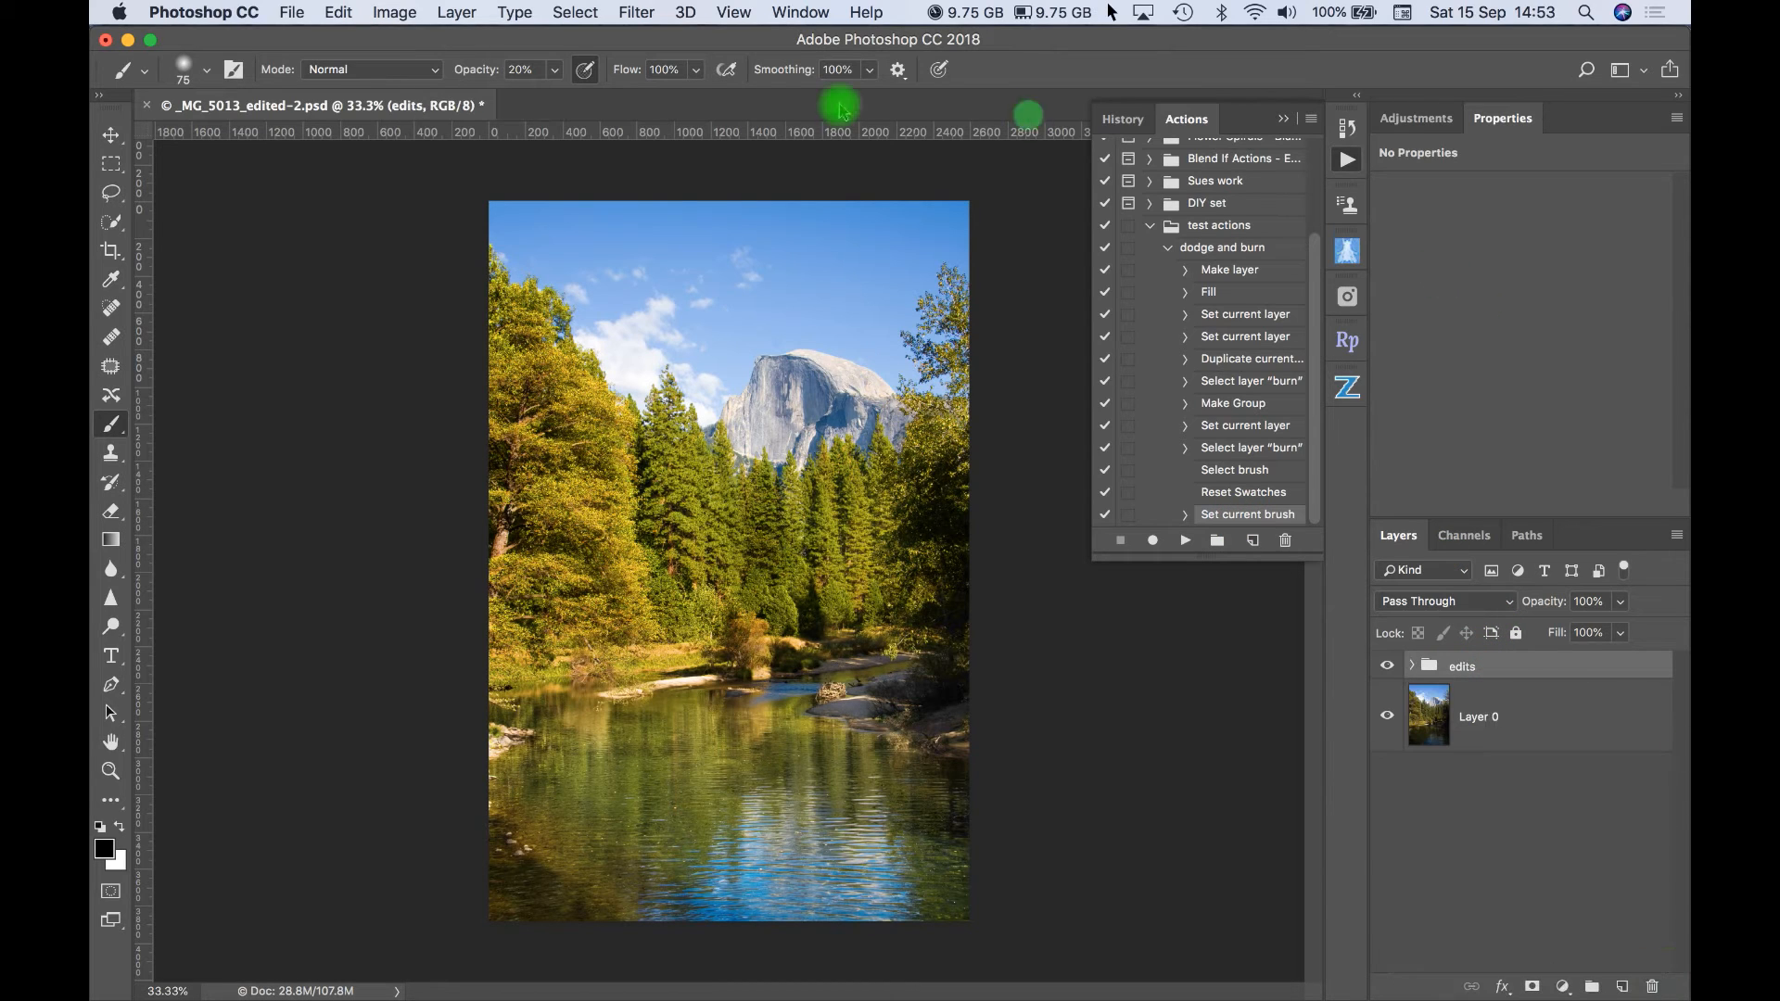
# - Set the brush to 100% opacity, 19 px size and 50% hardness
pyautogui.click(554, 71)
pyautogui.moveTo(554, 98); pyautogui.dragTo(664, 99)
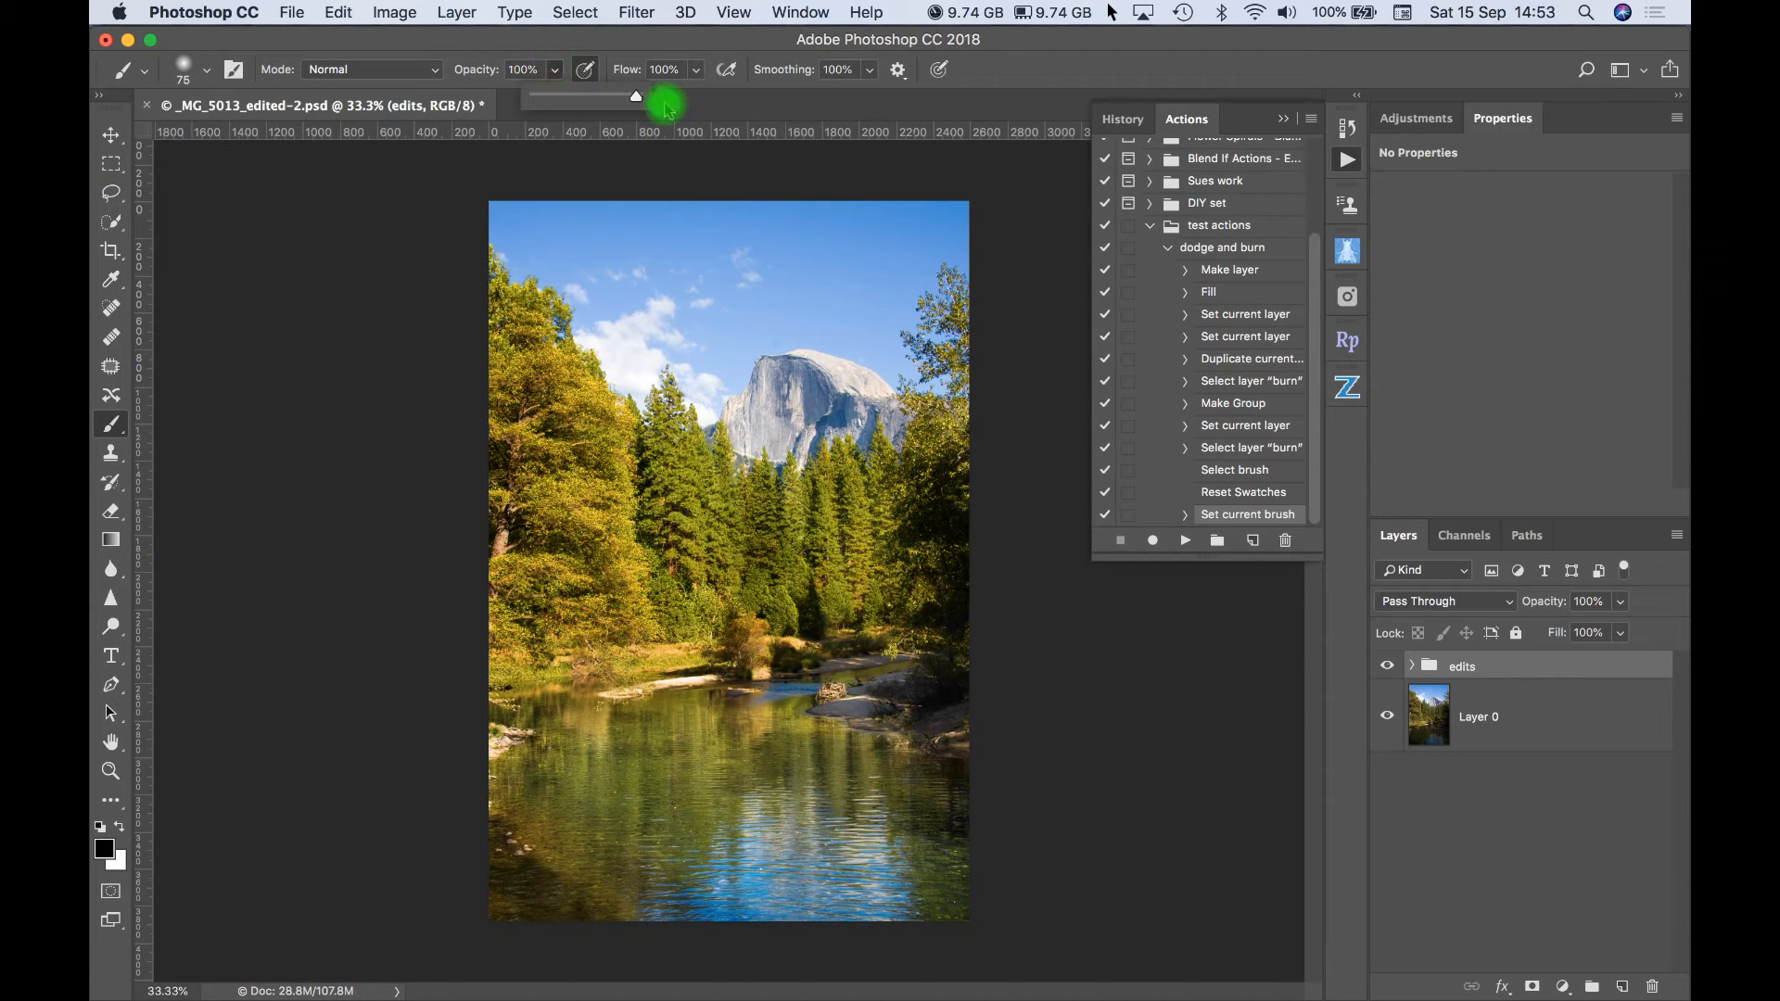
pyautogui.click(209, 72)
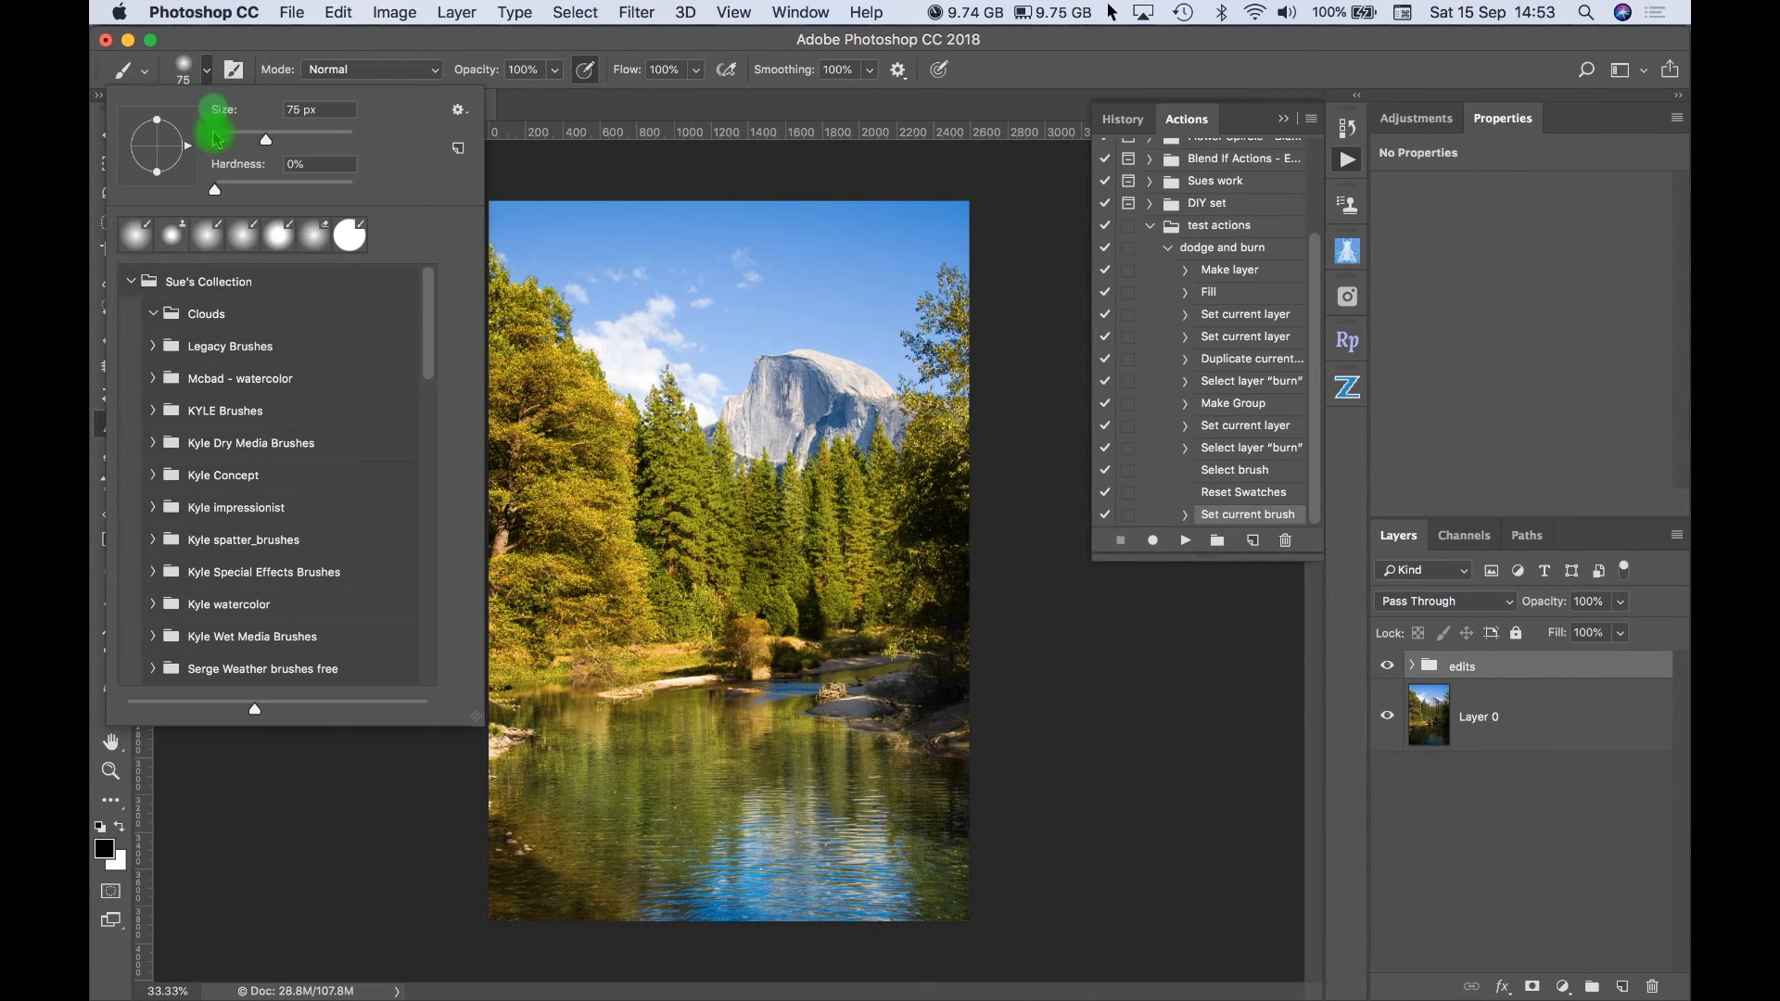
pyautogui.click(227, 138)
pyautogui.moveTo(227, 190); pyautogui.dragTo(284, 189)
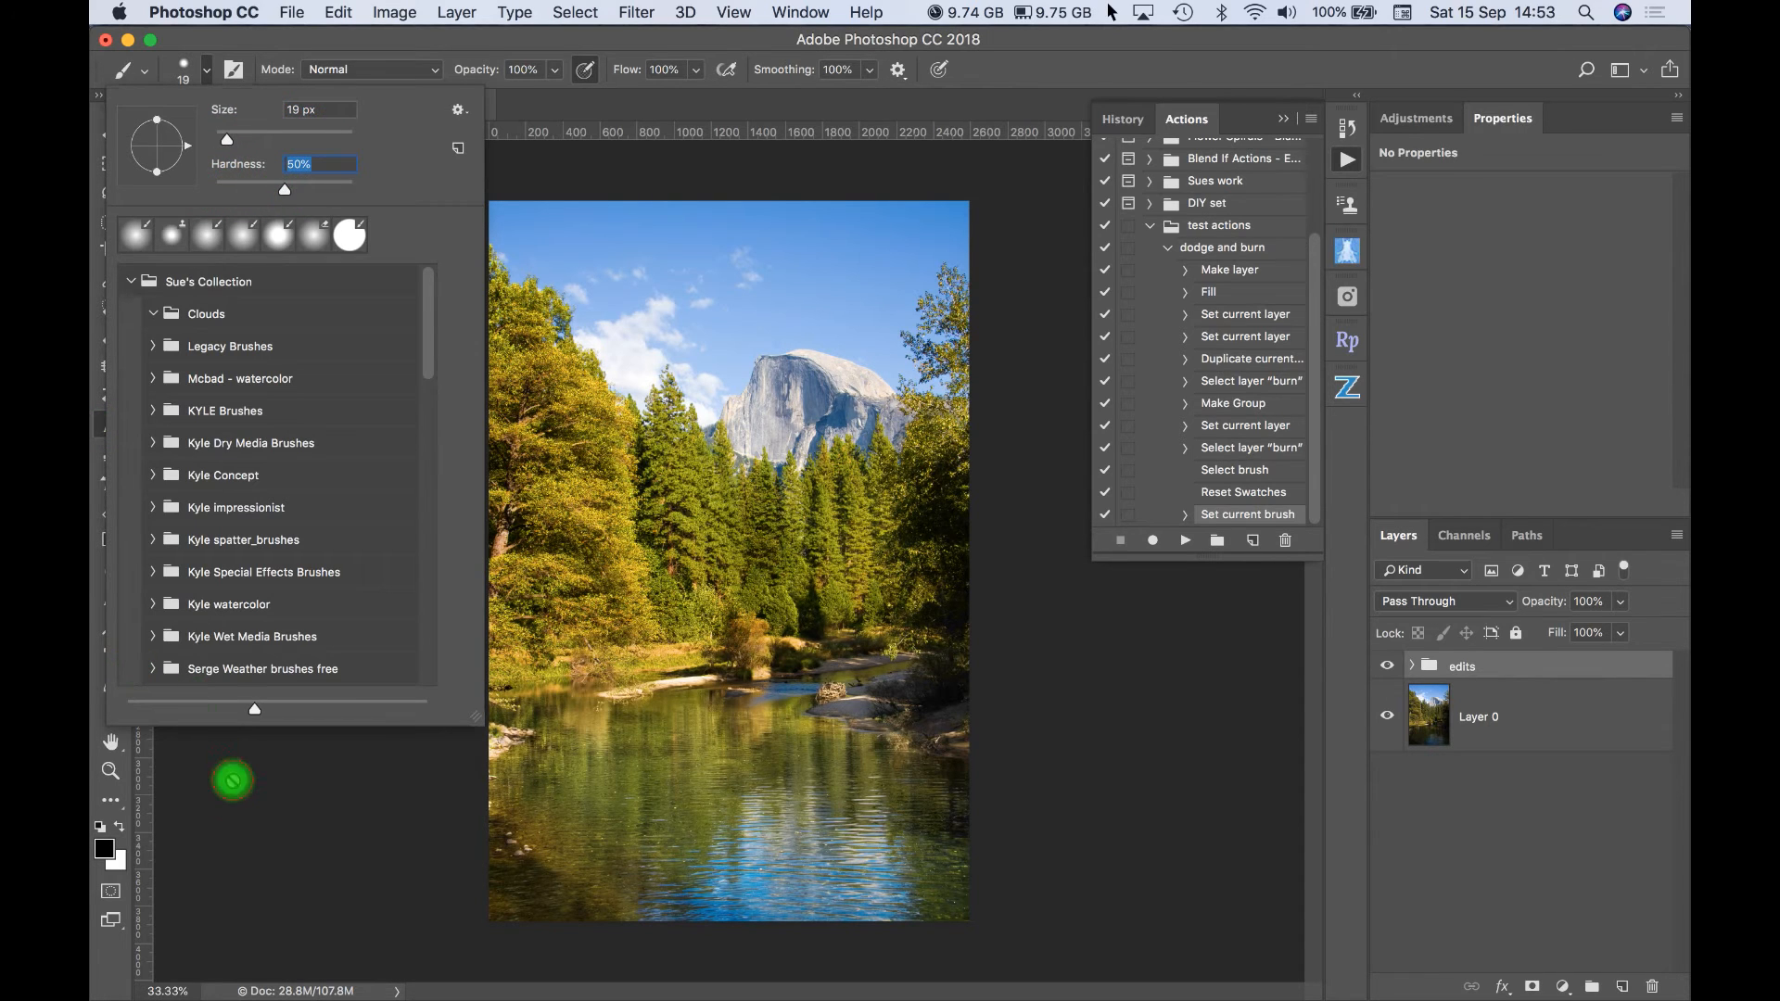
# - Dismiss the brush warning, switch to the Clone Stamp tool and set the foreground color to a bright red
pyautogui.click(230, 782)
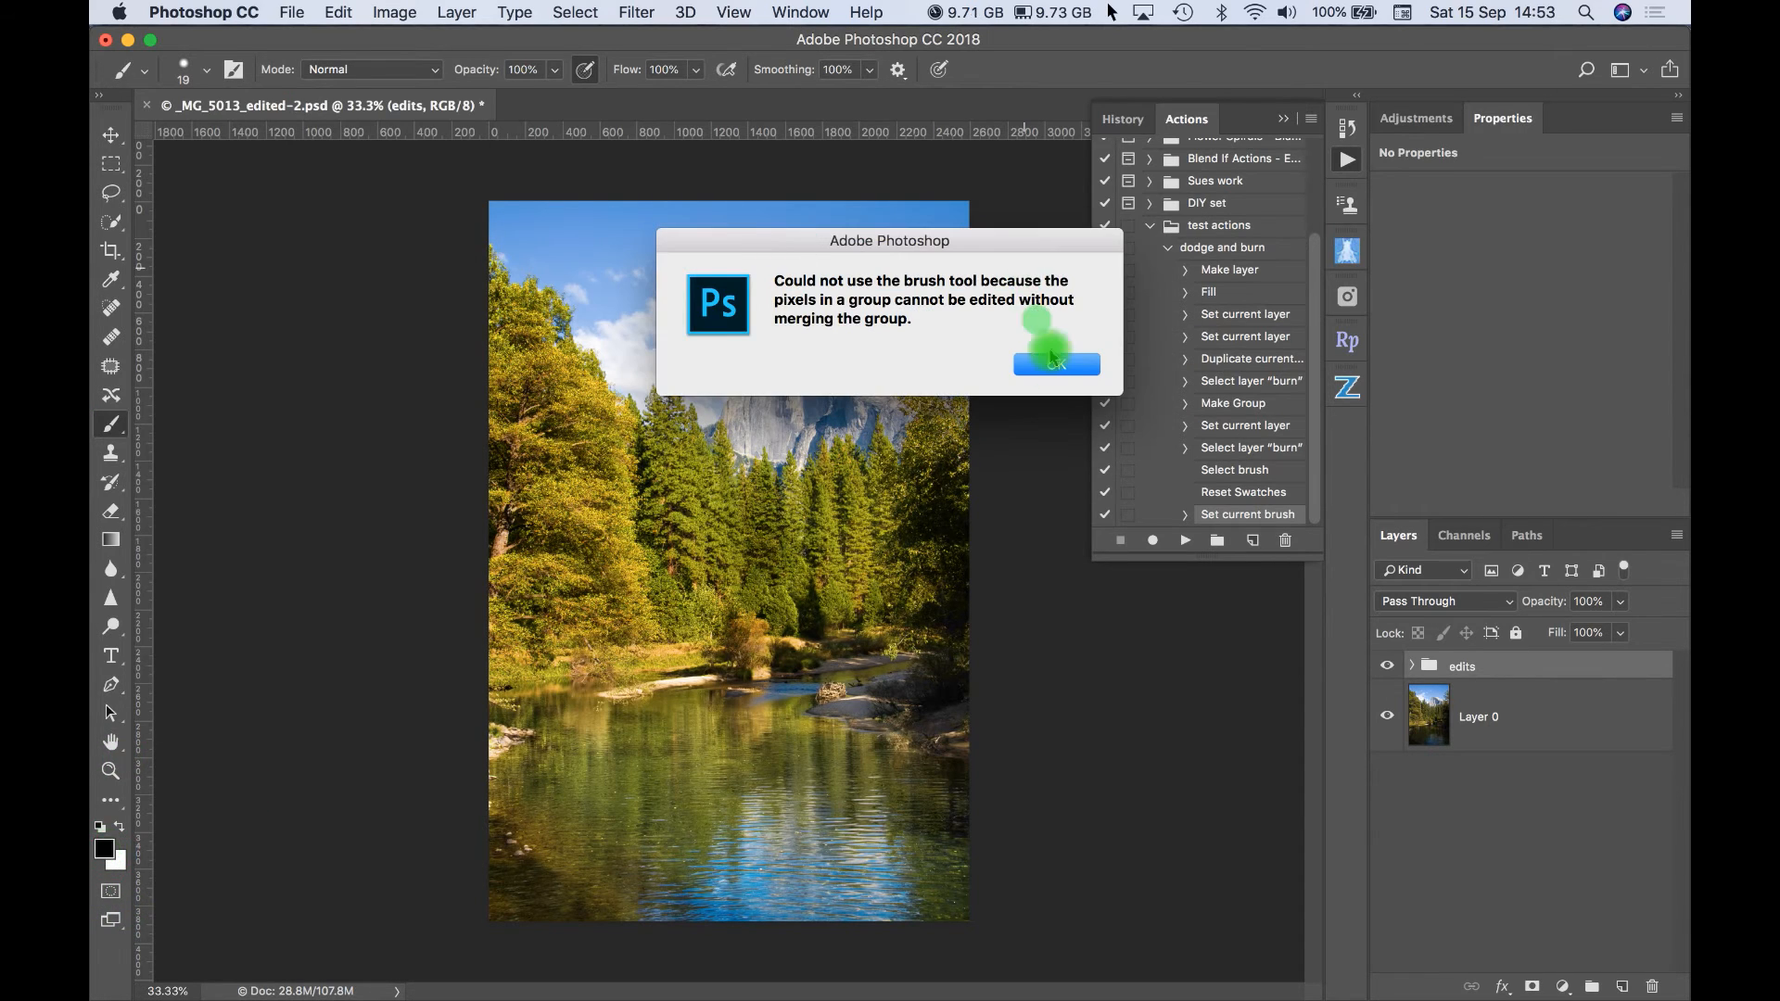
pyautogui.click(1055, 364)
pyautogui.click(110, 452)
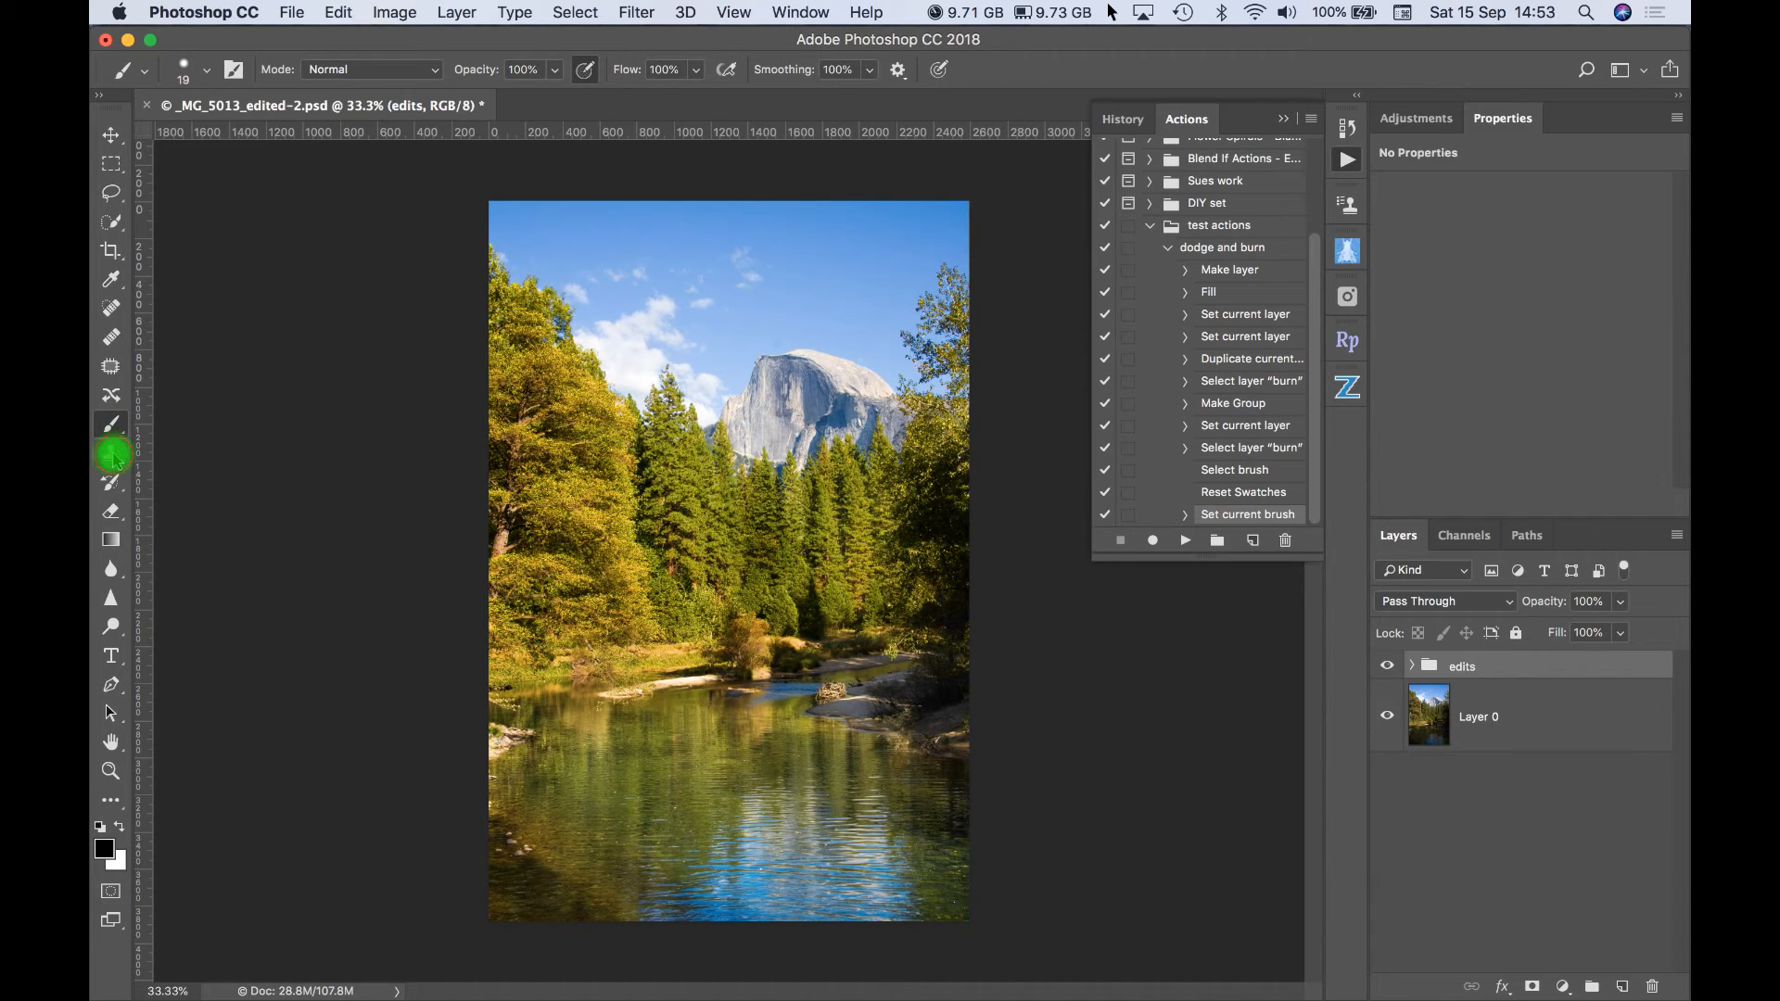
pyautogui.click(104, 851)
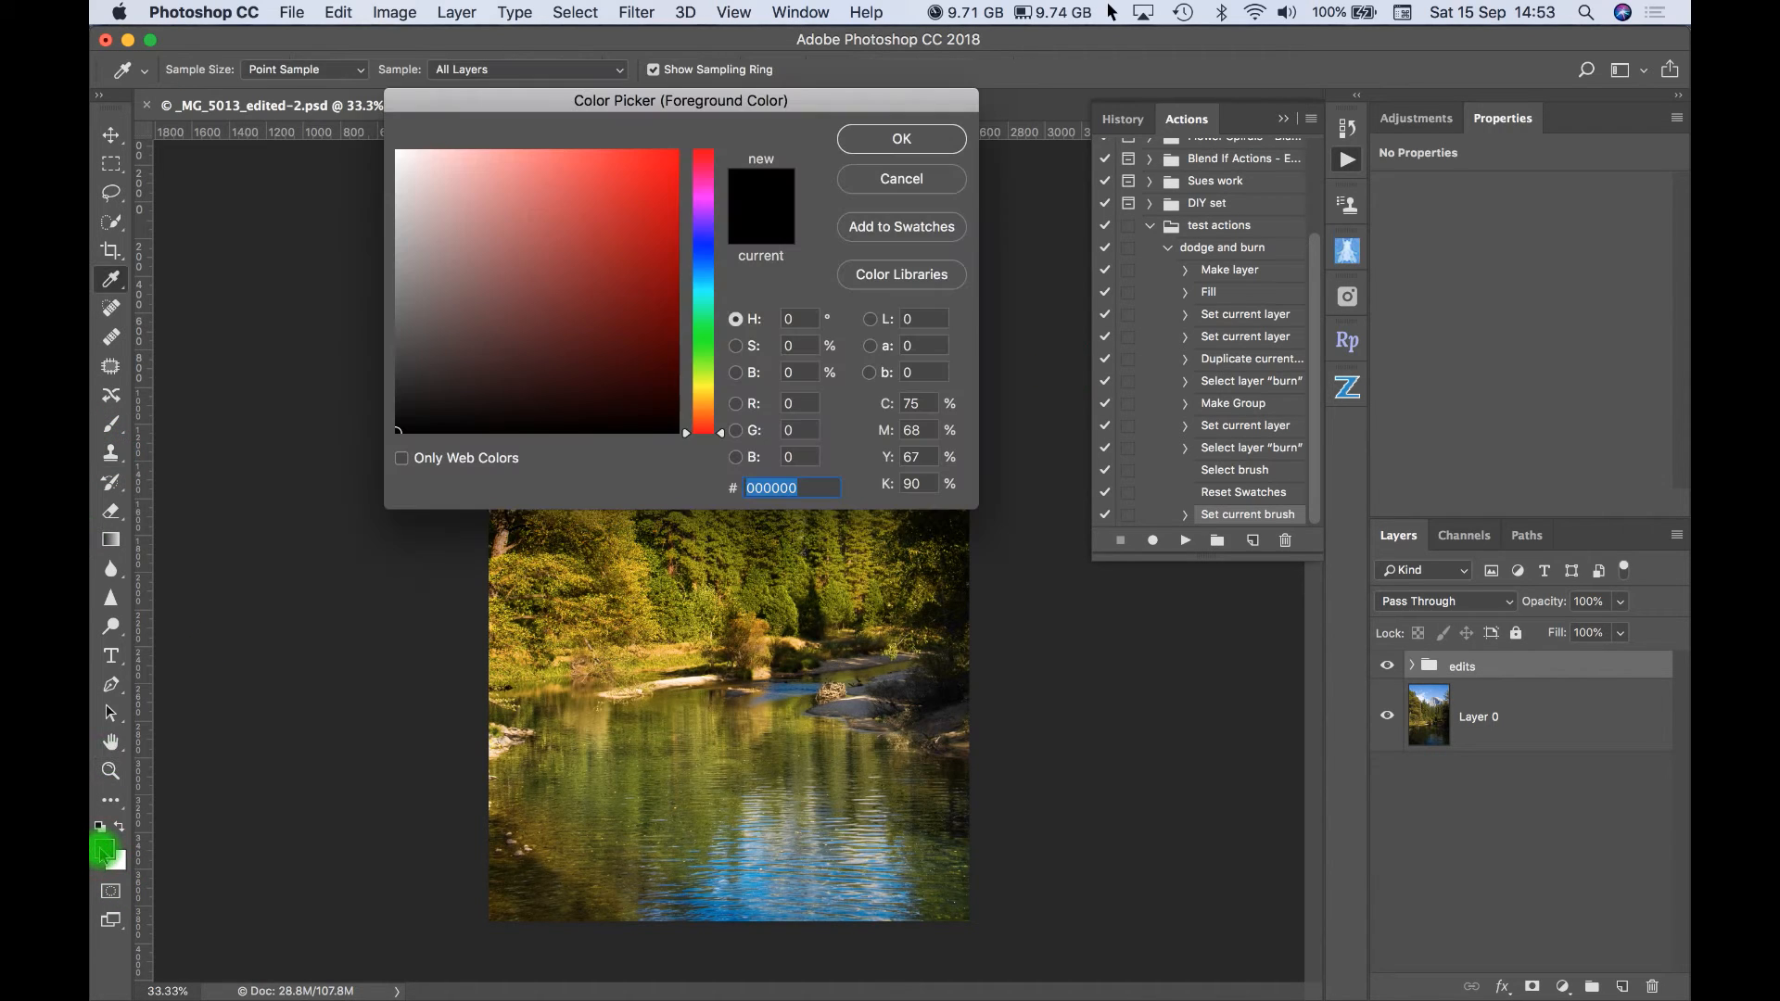
pyautogui.click(663, 165)
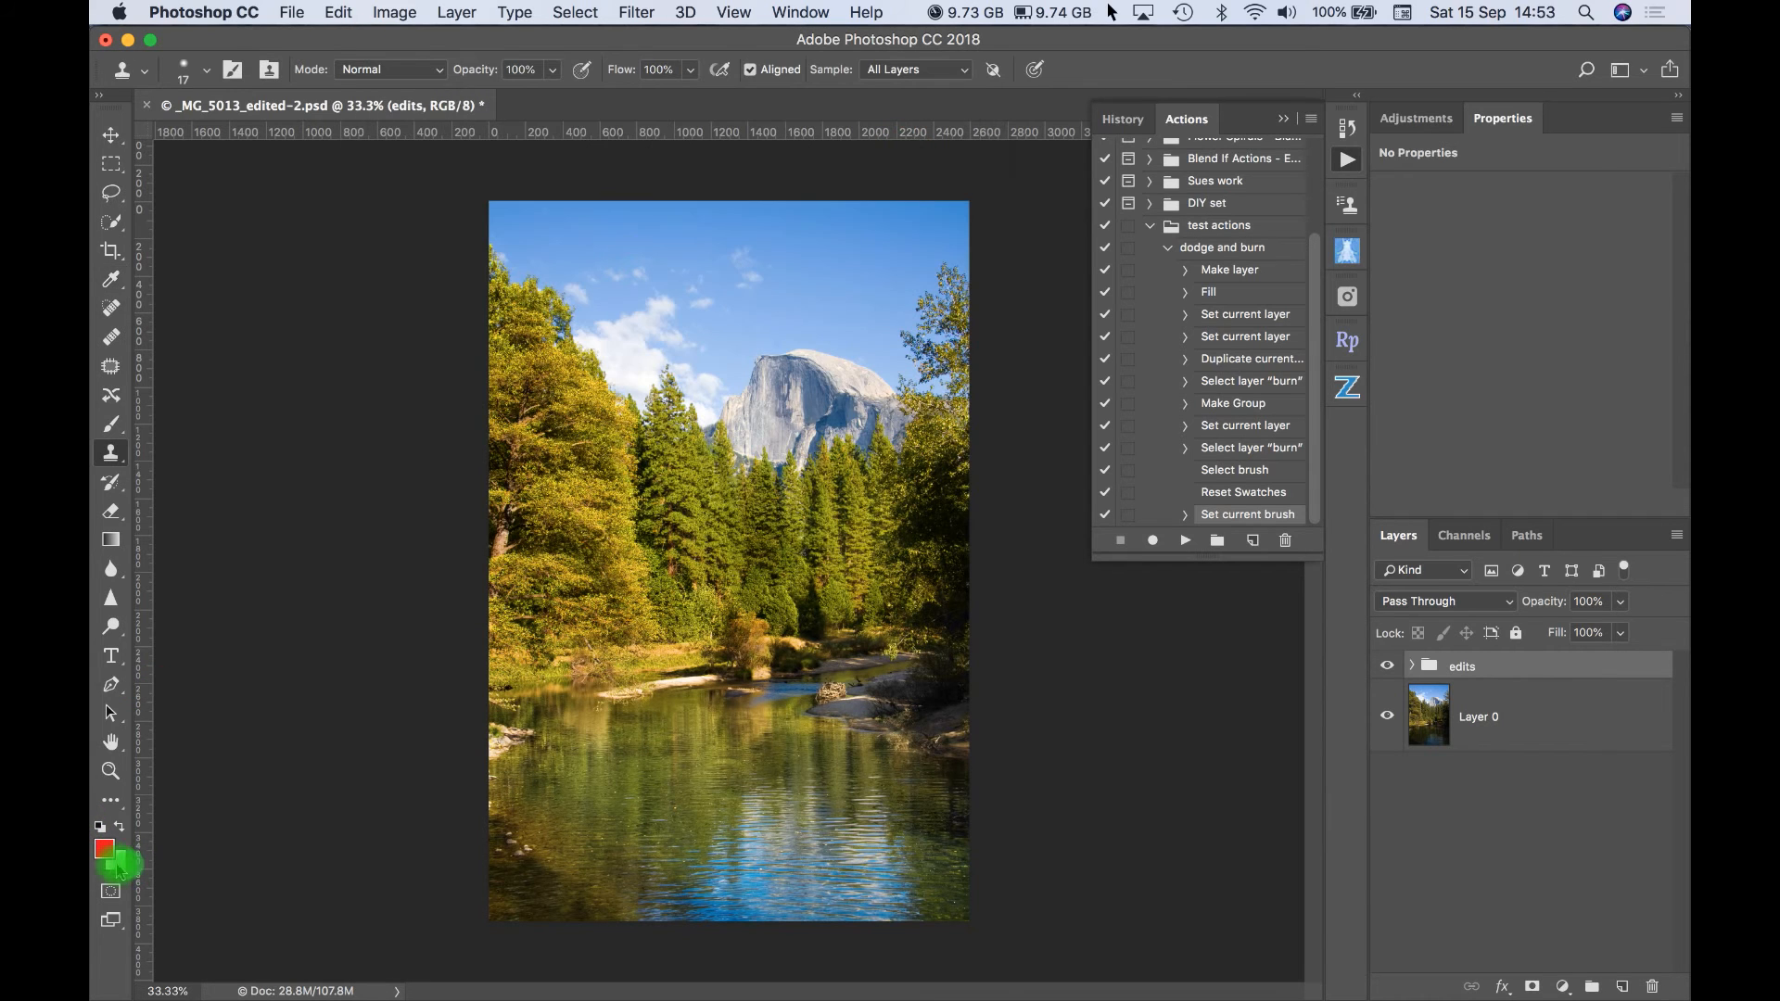
# - Set the background color to a saturated blue with a hue of 247°
pyautogui.click(117, 860)
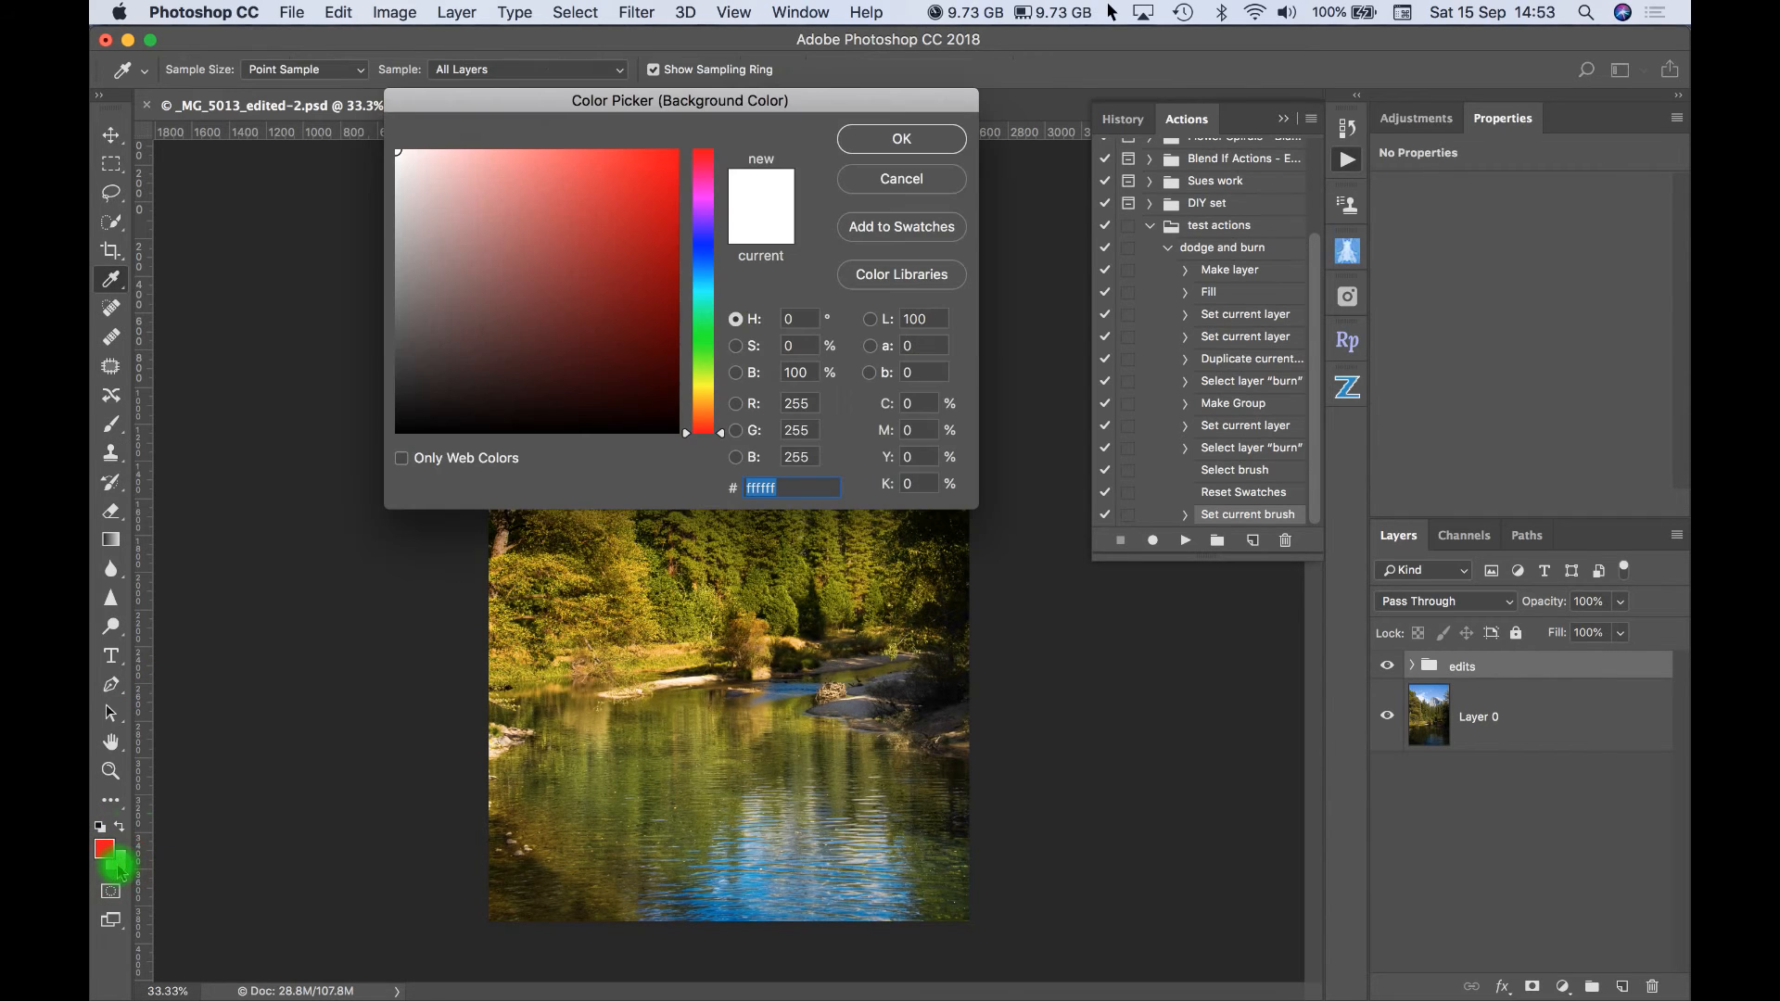
pyautogui.click(704, 238)
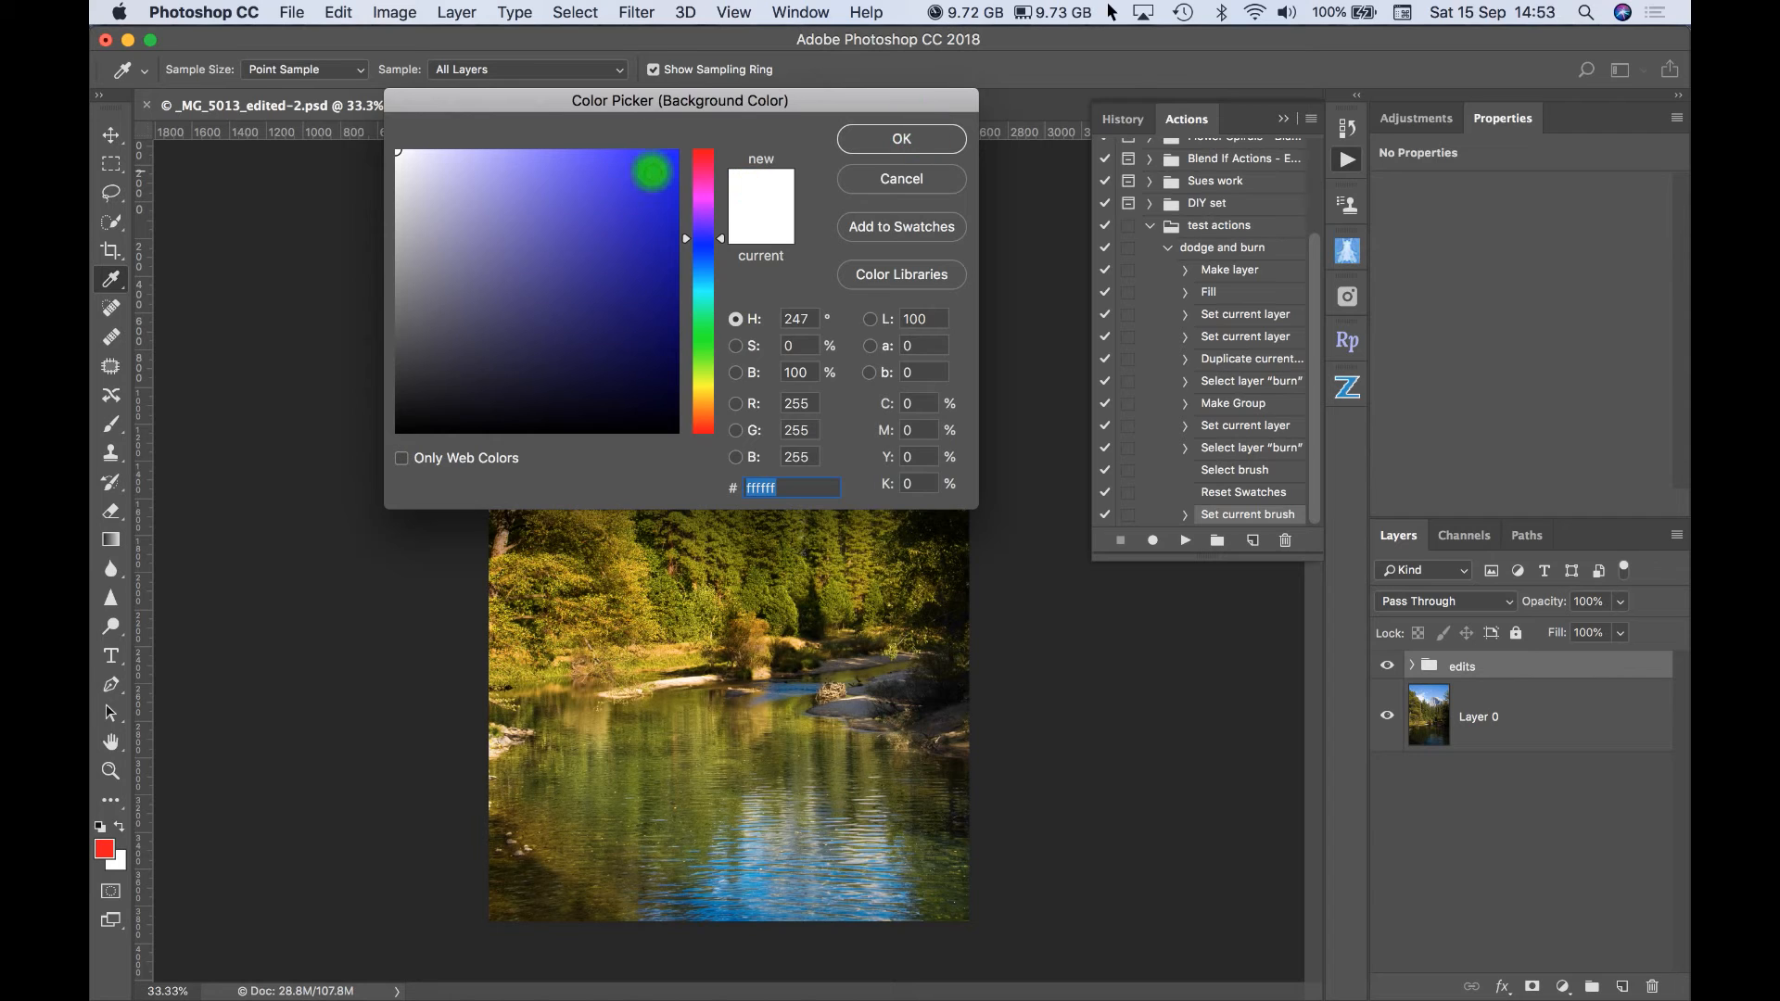
pyautogui.click(653, 172)
pyautogui.click(886, 151)
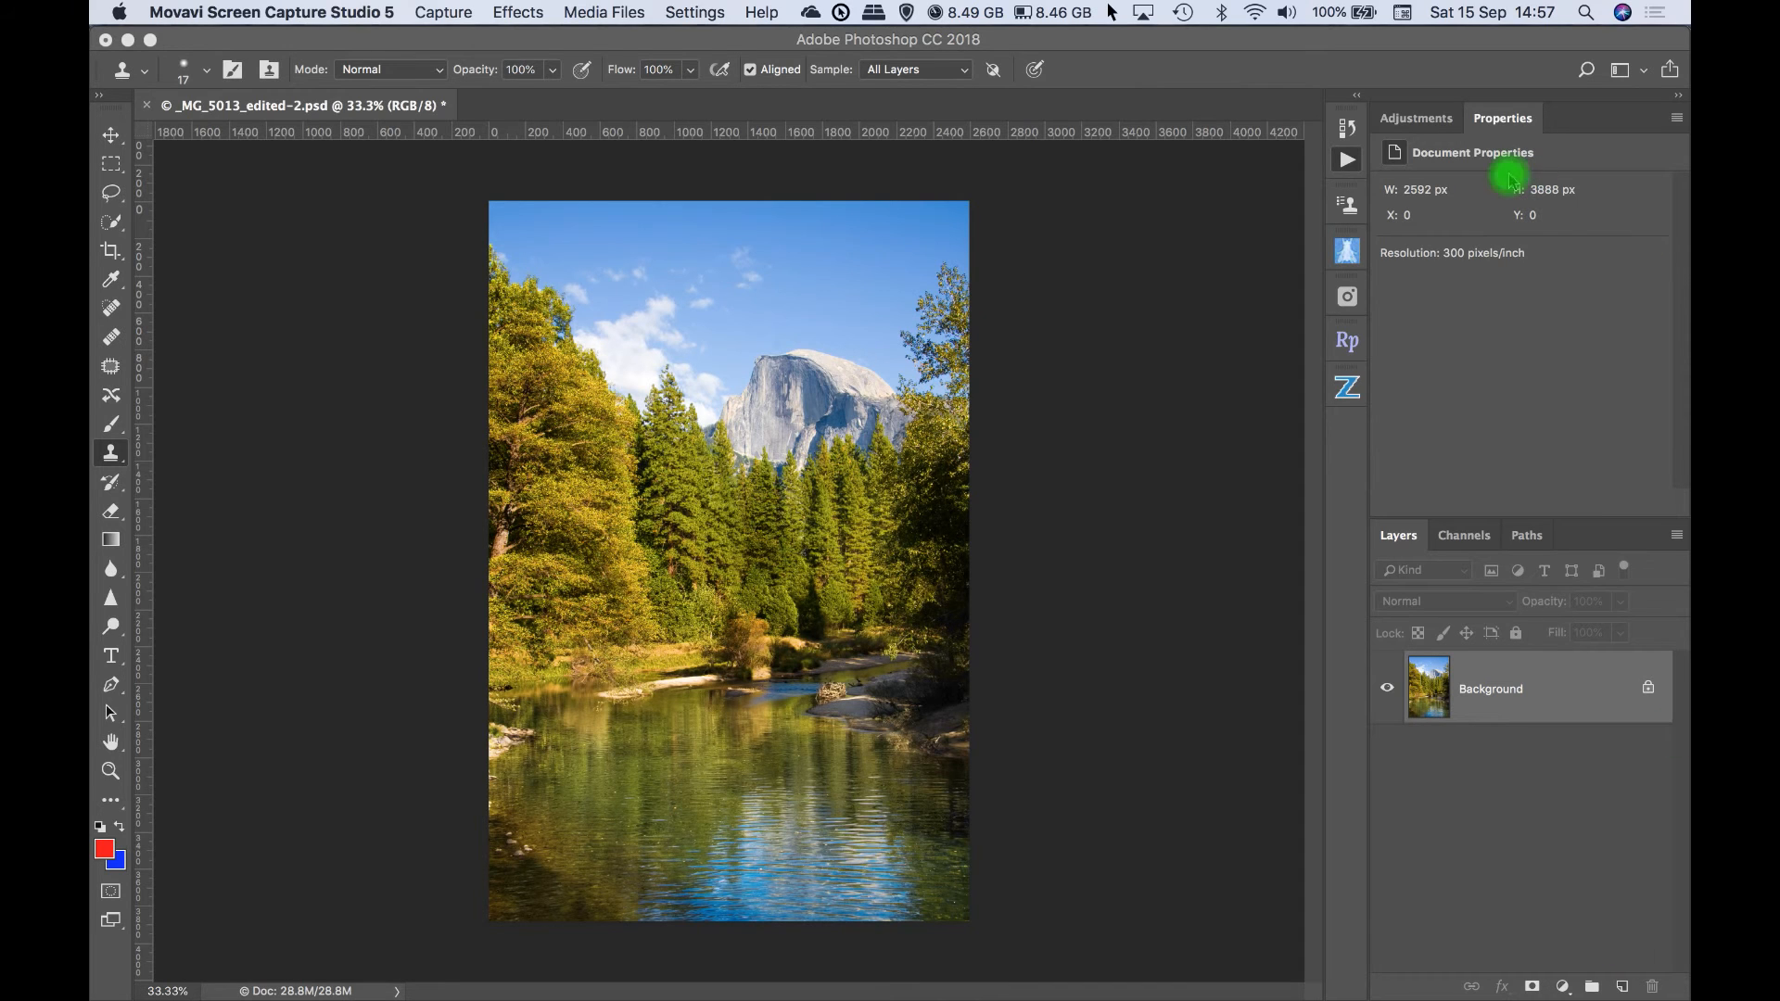
# - Play the dodge and burn action on the Background layer, and delete the dodge and burn group it creates
pyautogui.click(1347, 160)
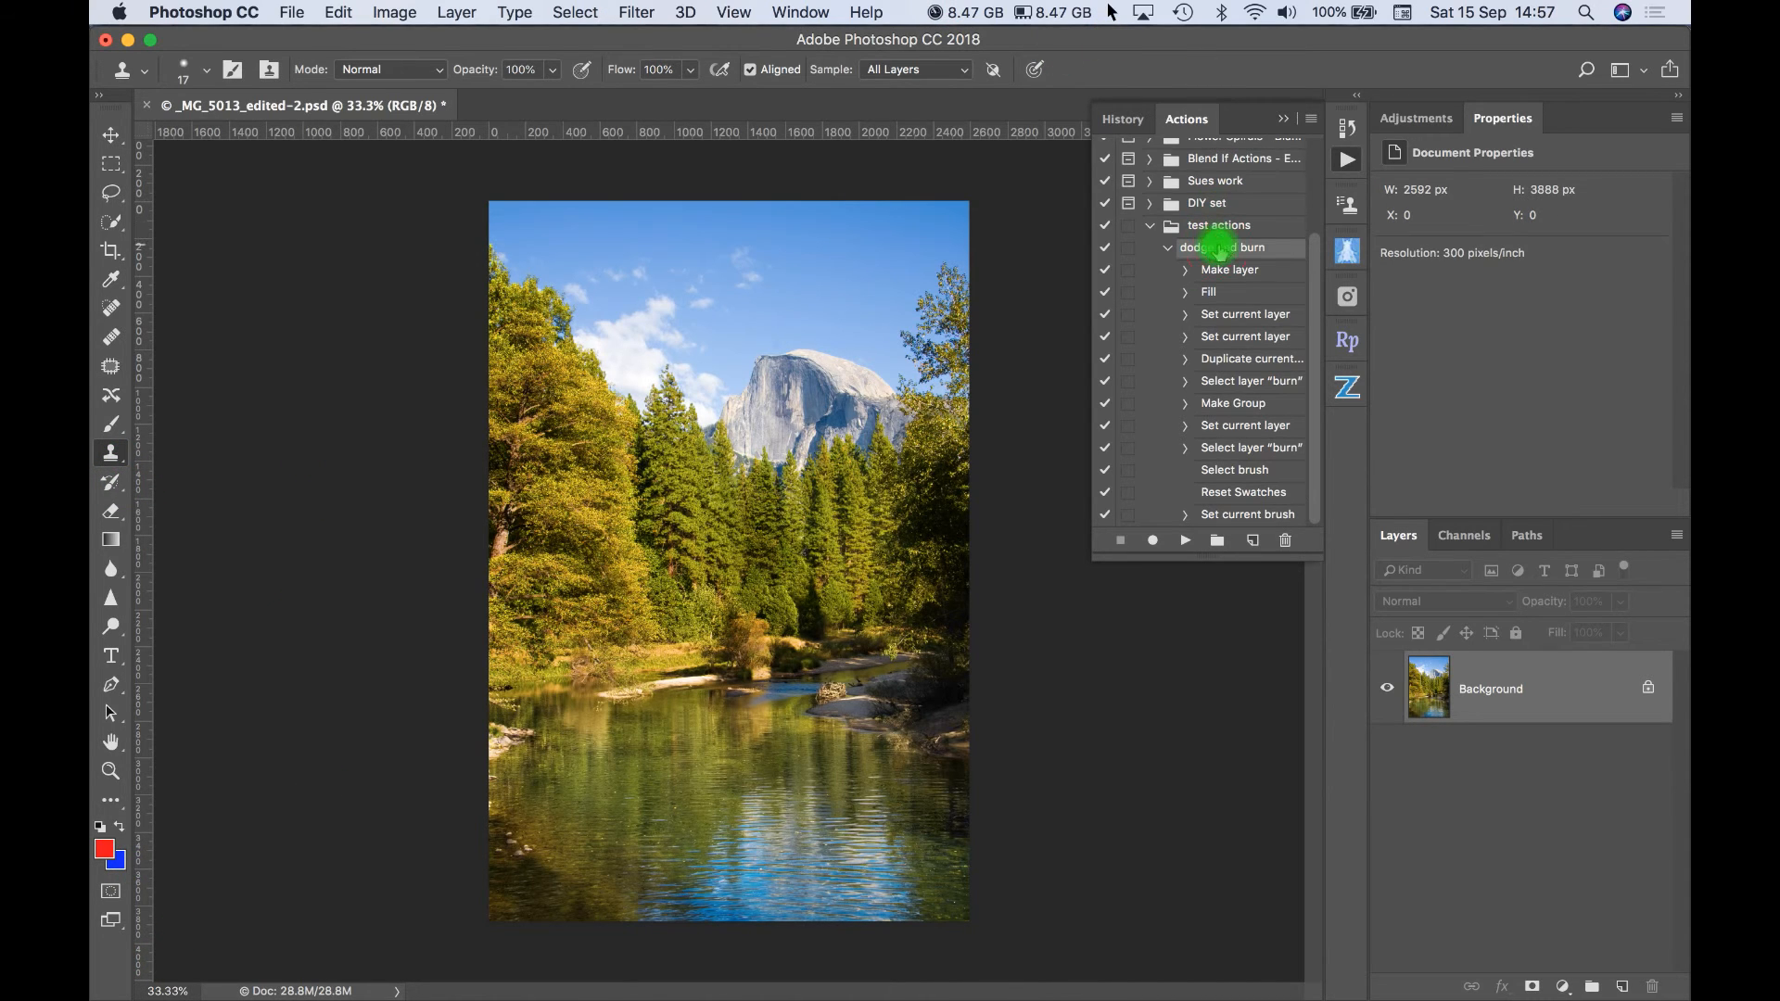
pyautogui.click(1182, 547)
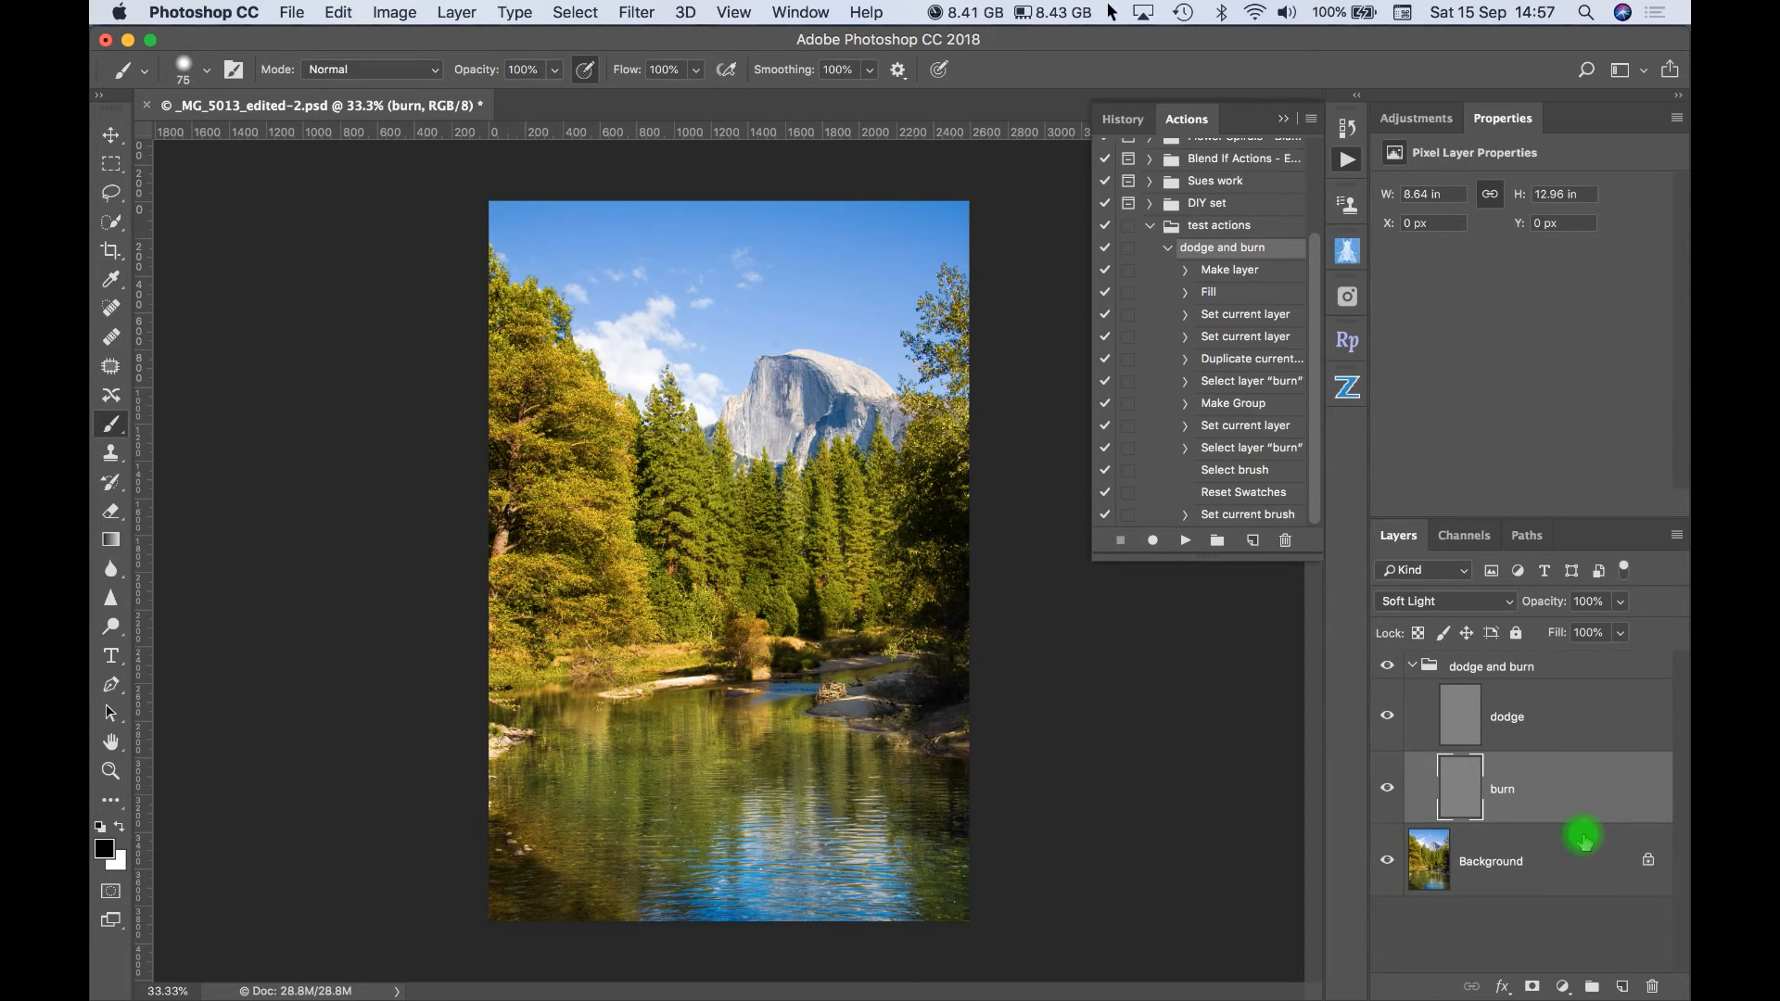
pyautogui.click(1413, 667)
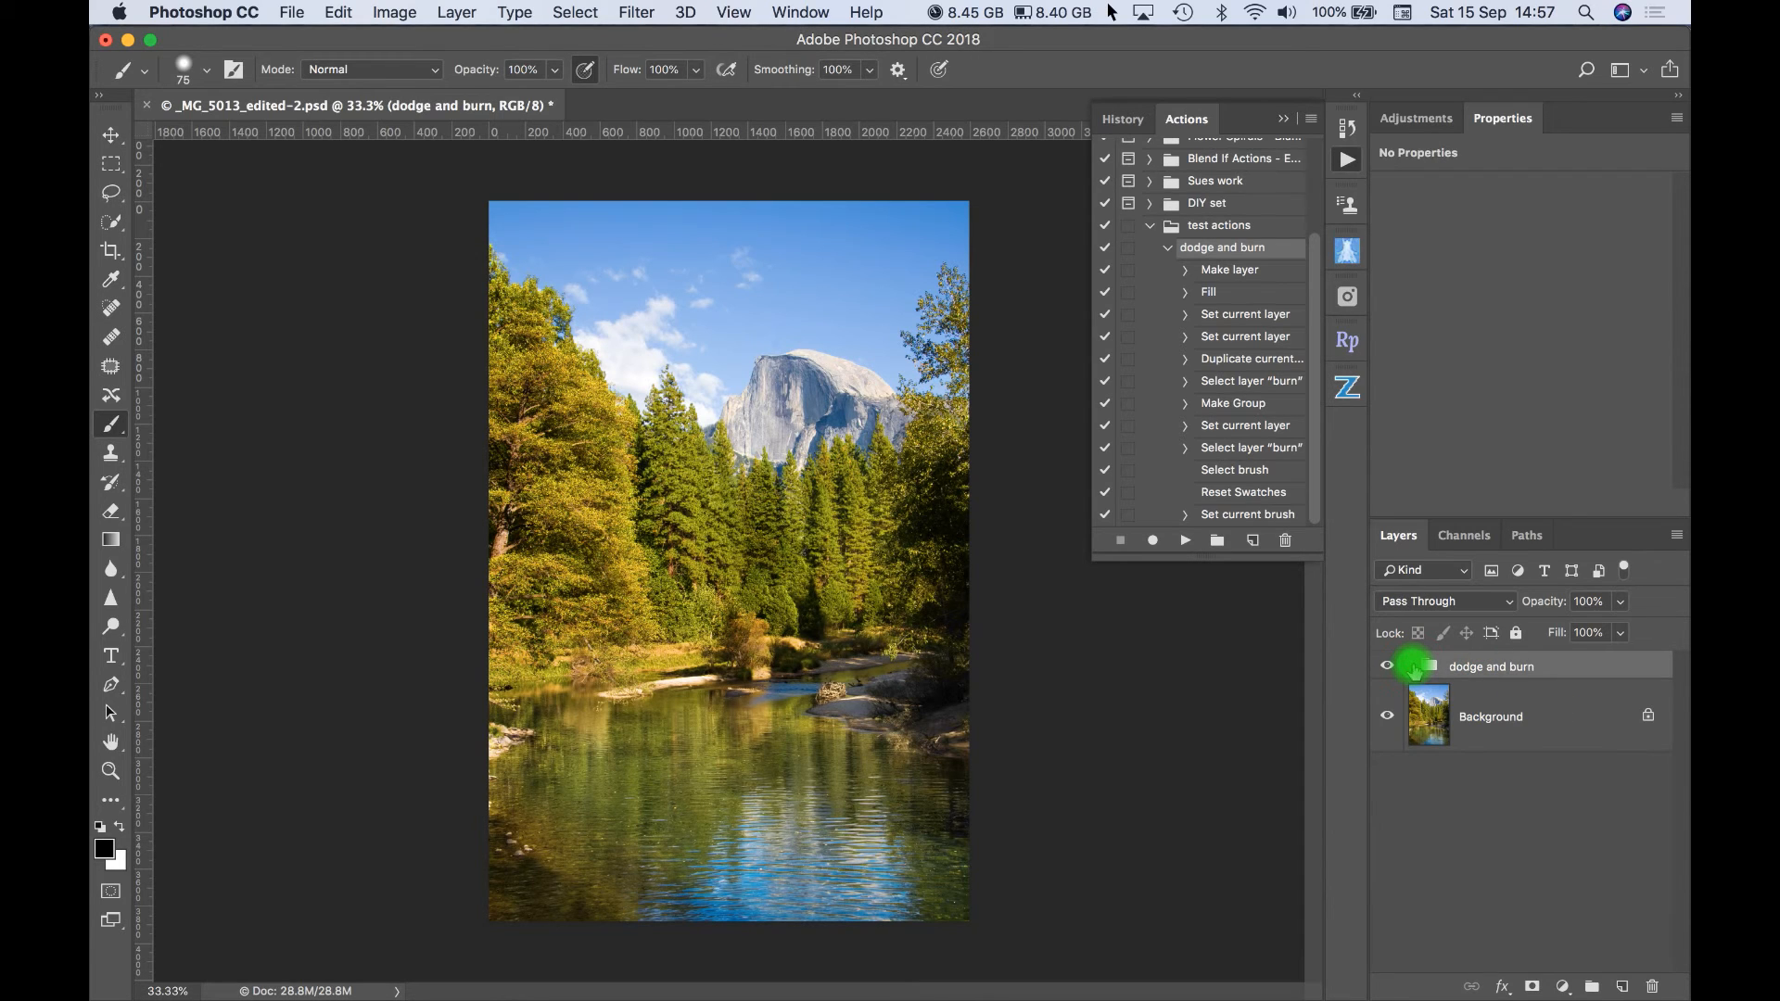
pyautogui.doubleClick(1470, 666)
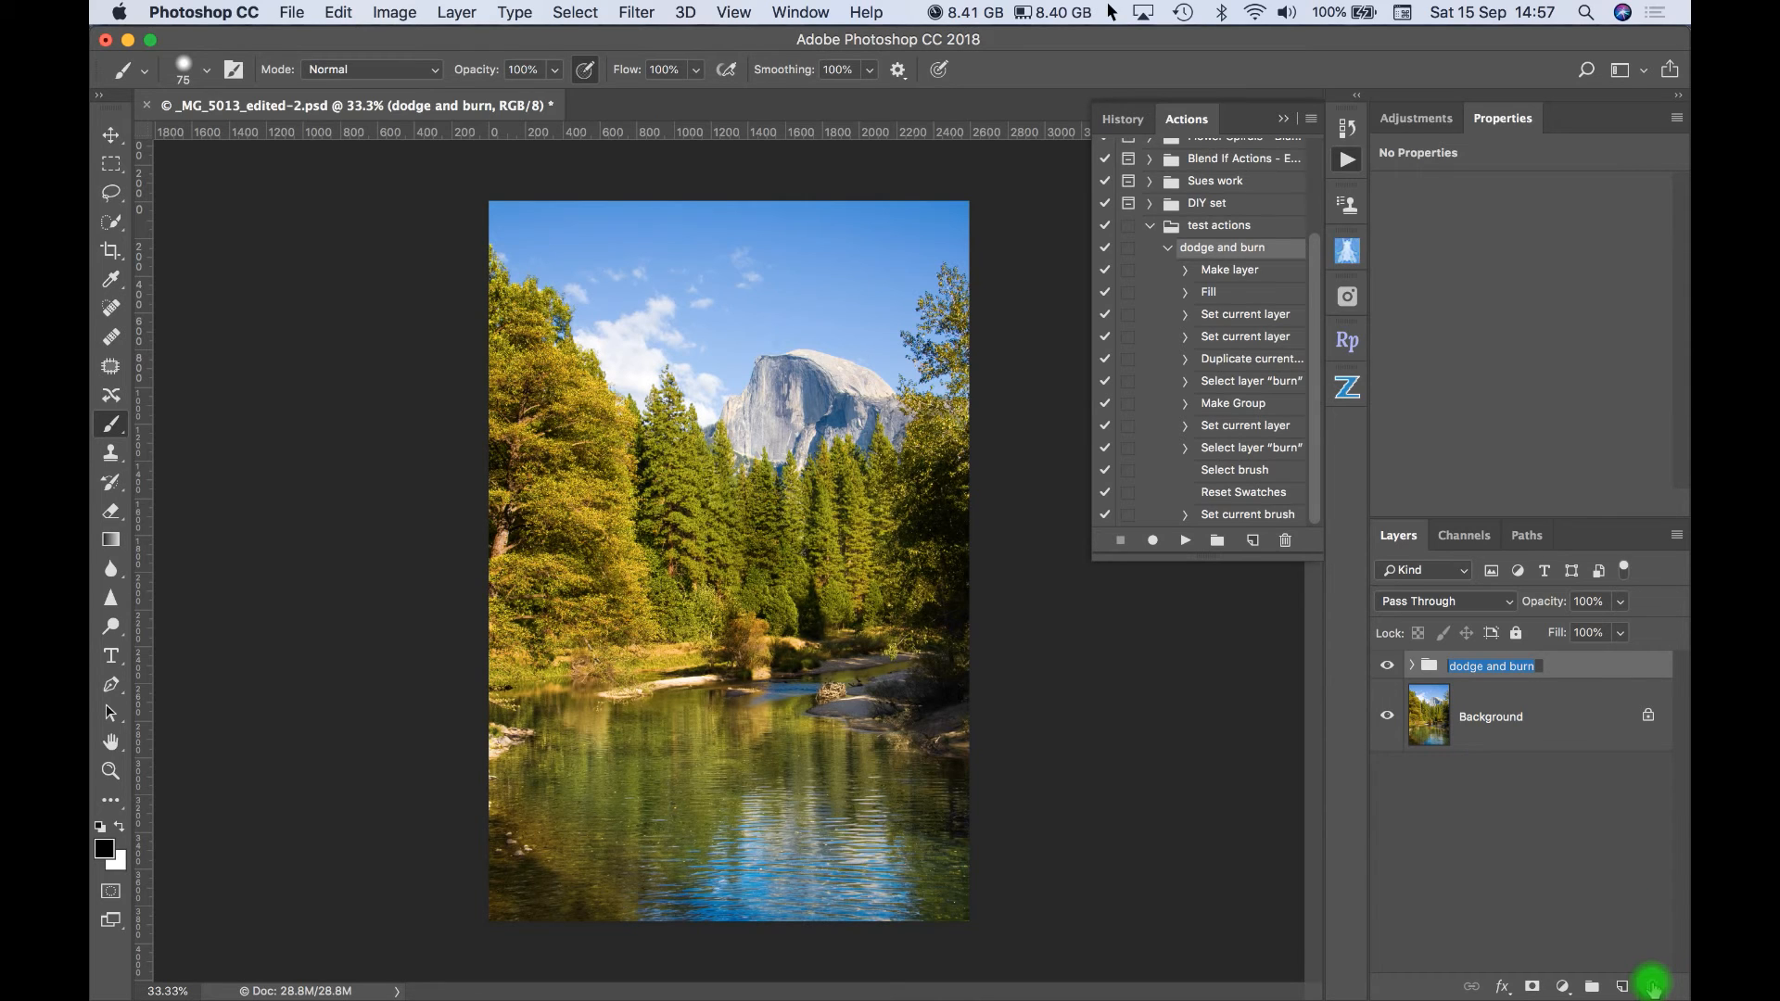
pyautogui.click(1582, 670)
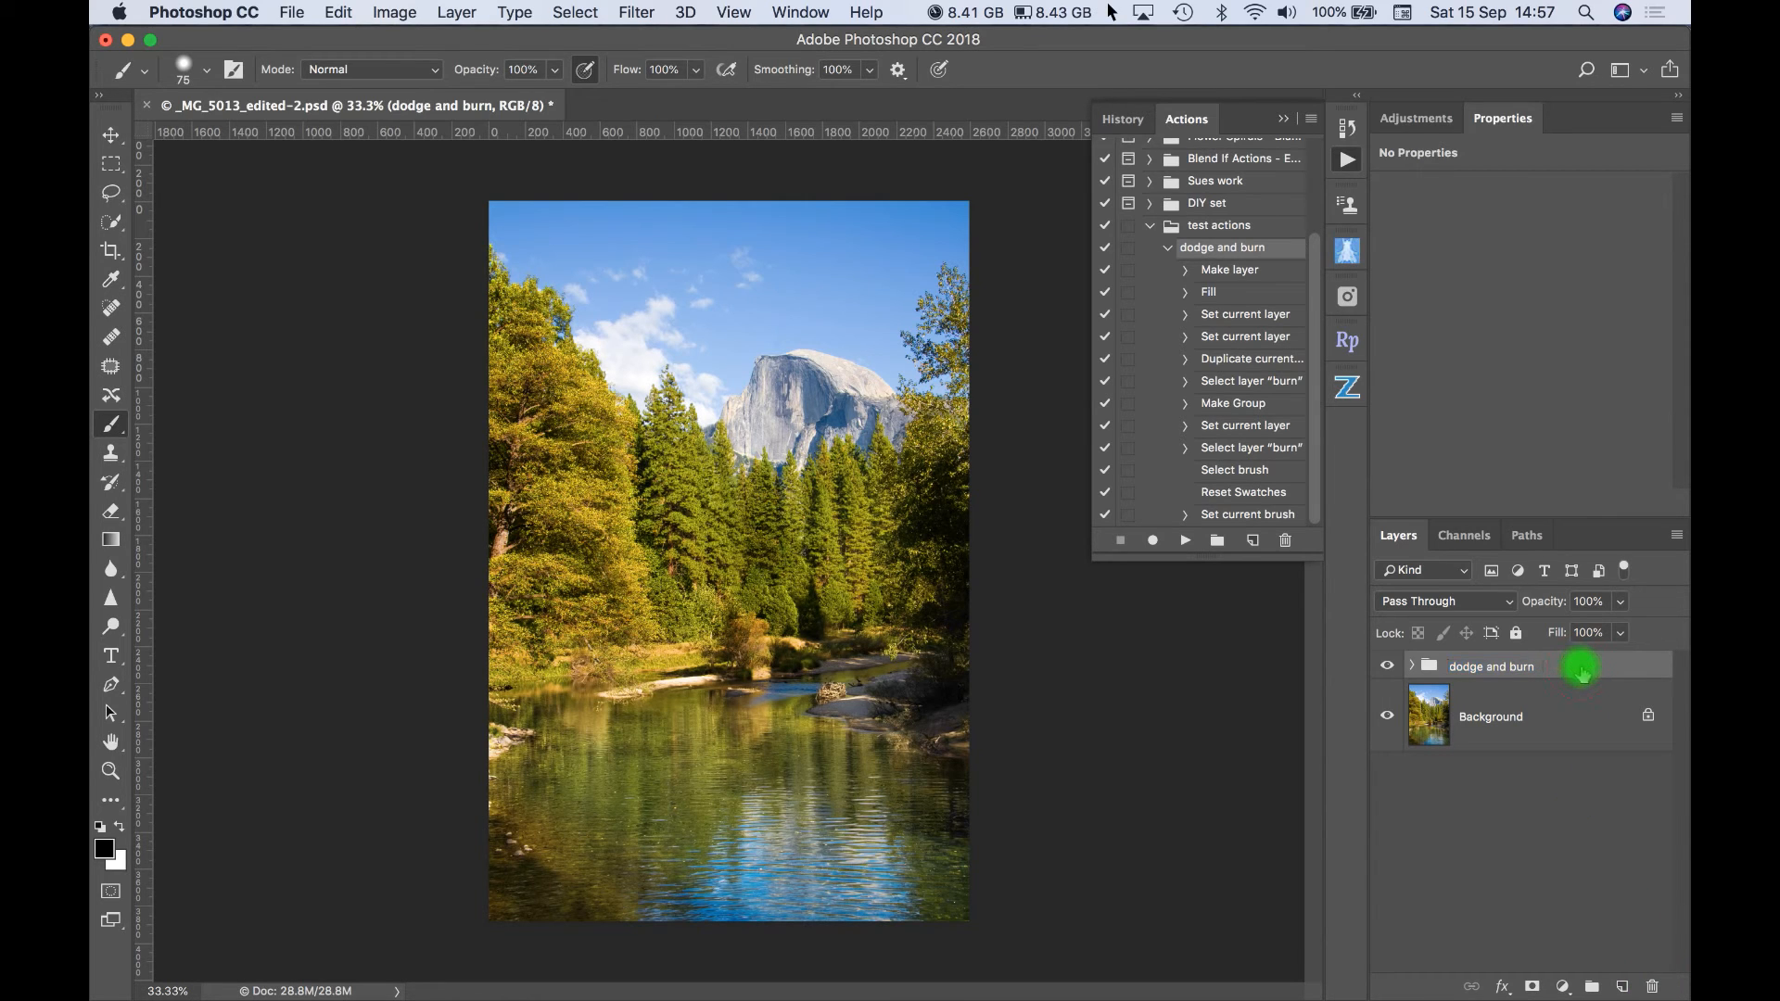
pyautogui.moveTo(1581, 669)
pyautogui.mouseDown()
pyautogui.moveTo(1639, 662)
pyautogui.moveTo(1655, 990)
pyautogui.mouseUp()
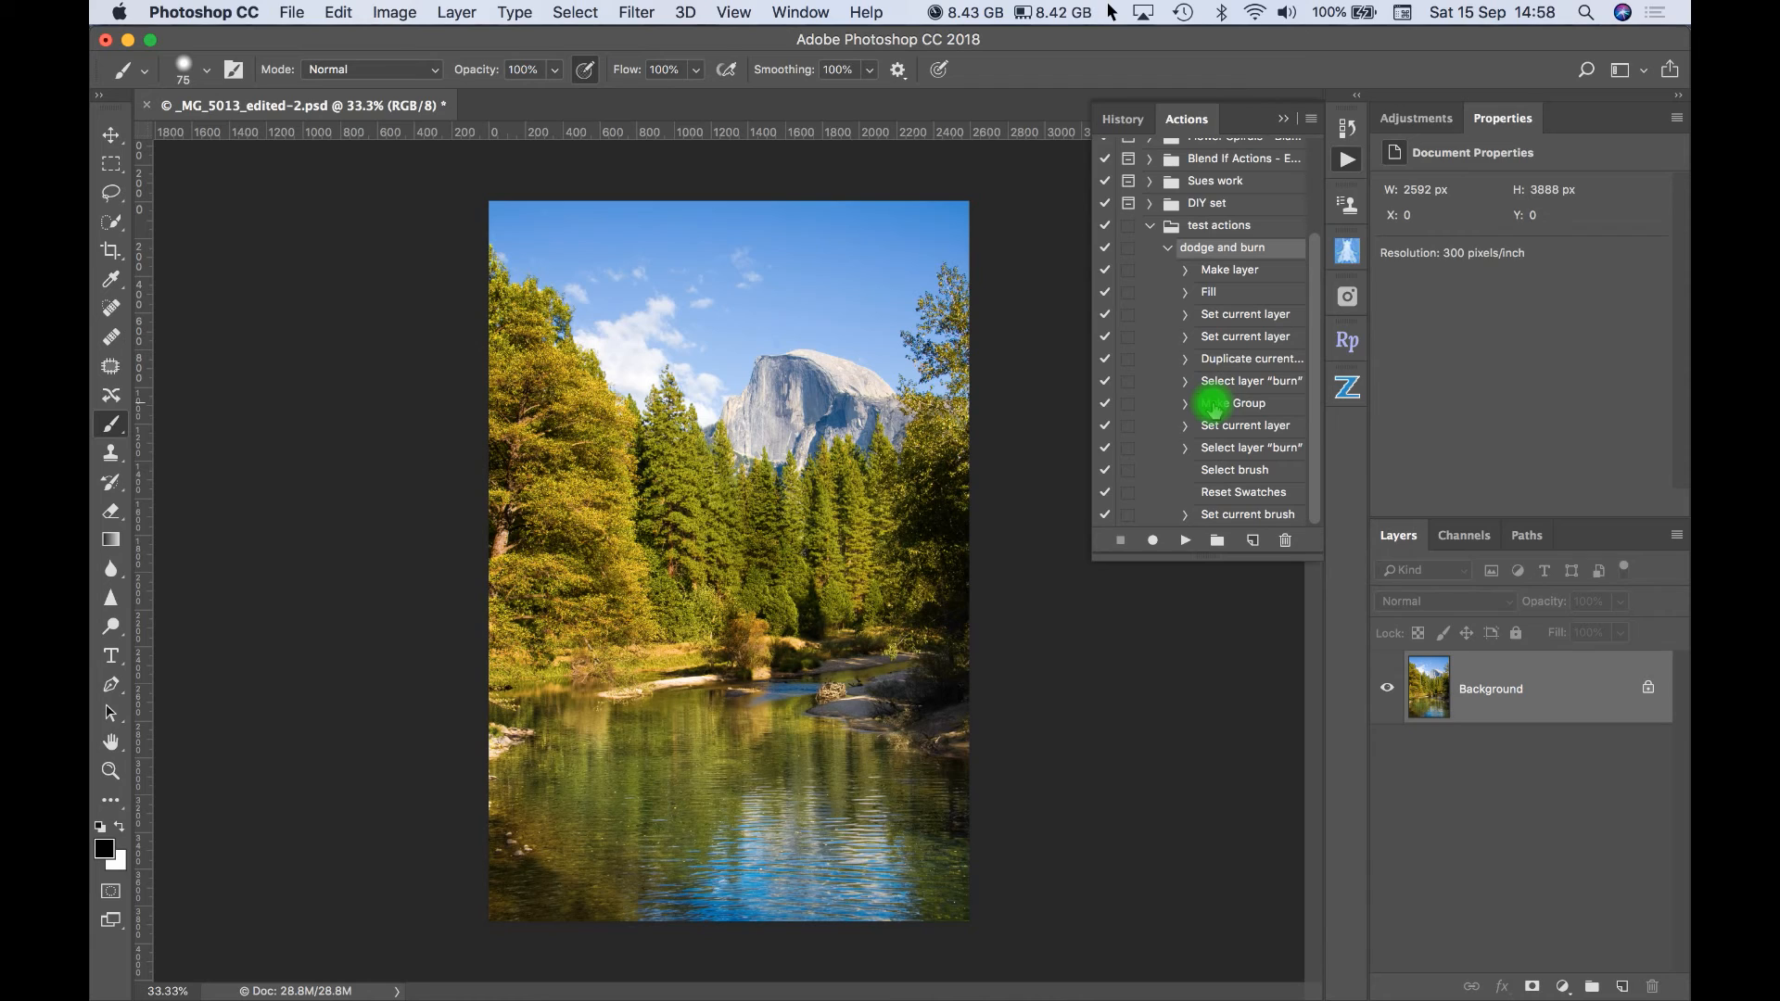
# - Insert a stop after the final Set current brush step of the action, with "Set hardness to 0%" as its first message line
pyautogui.click(1235, 515)
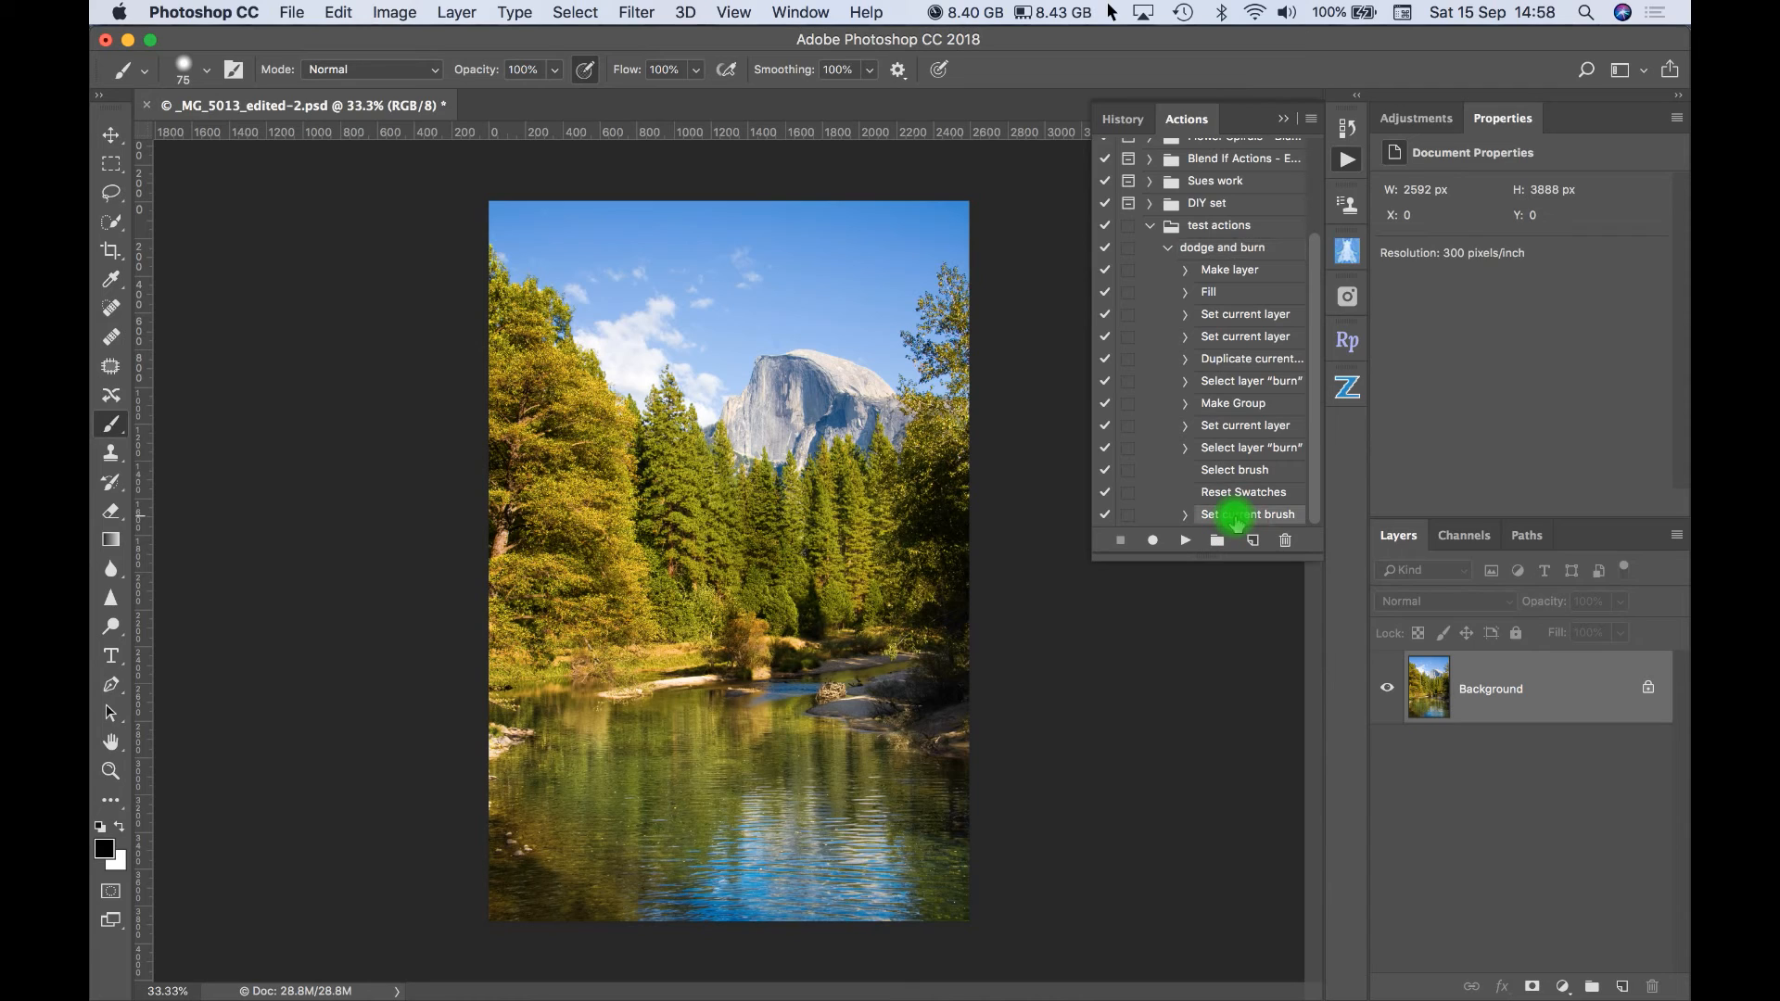
pyautogui.click(1313, 123)
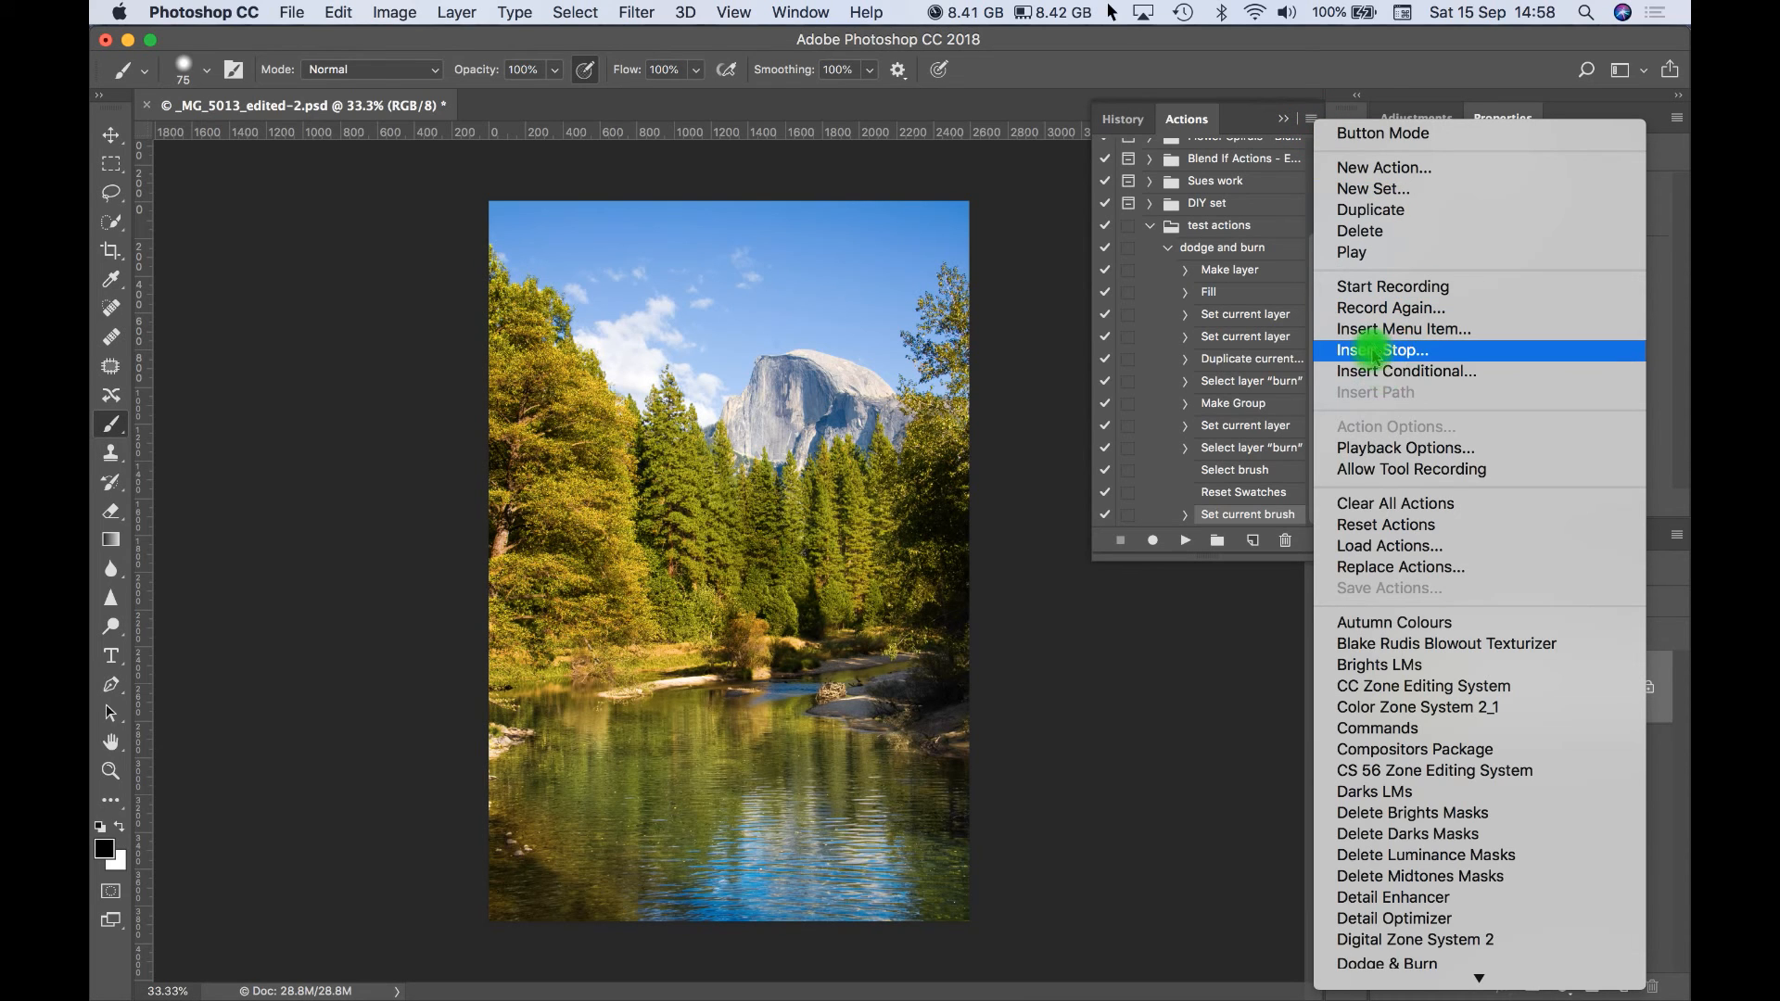
pyautogui.click(1371, 350)
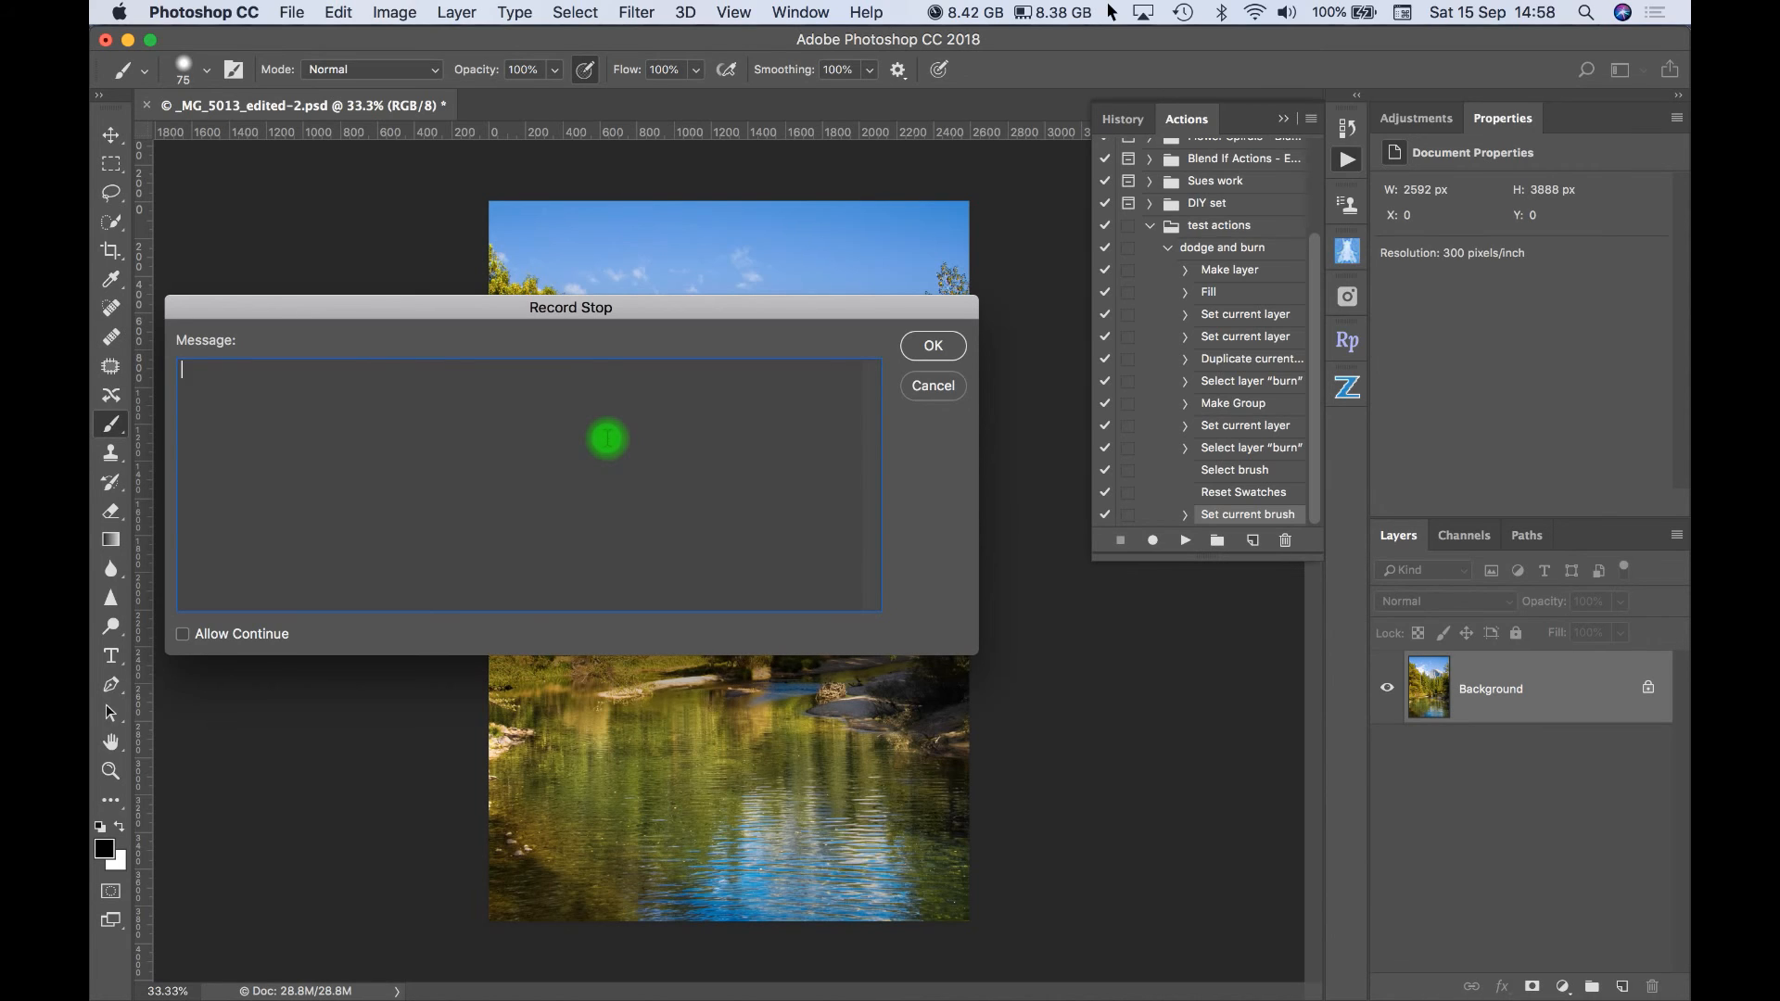
pyautogui.write('Set hardness to ')
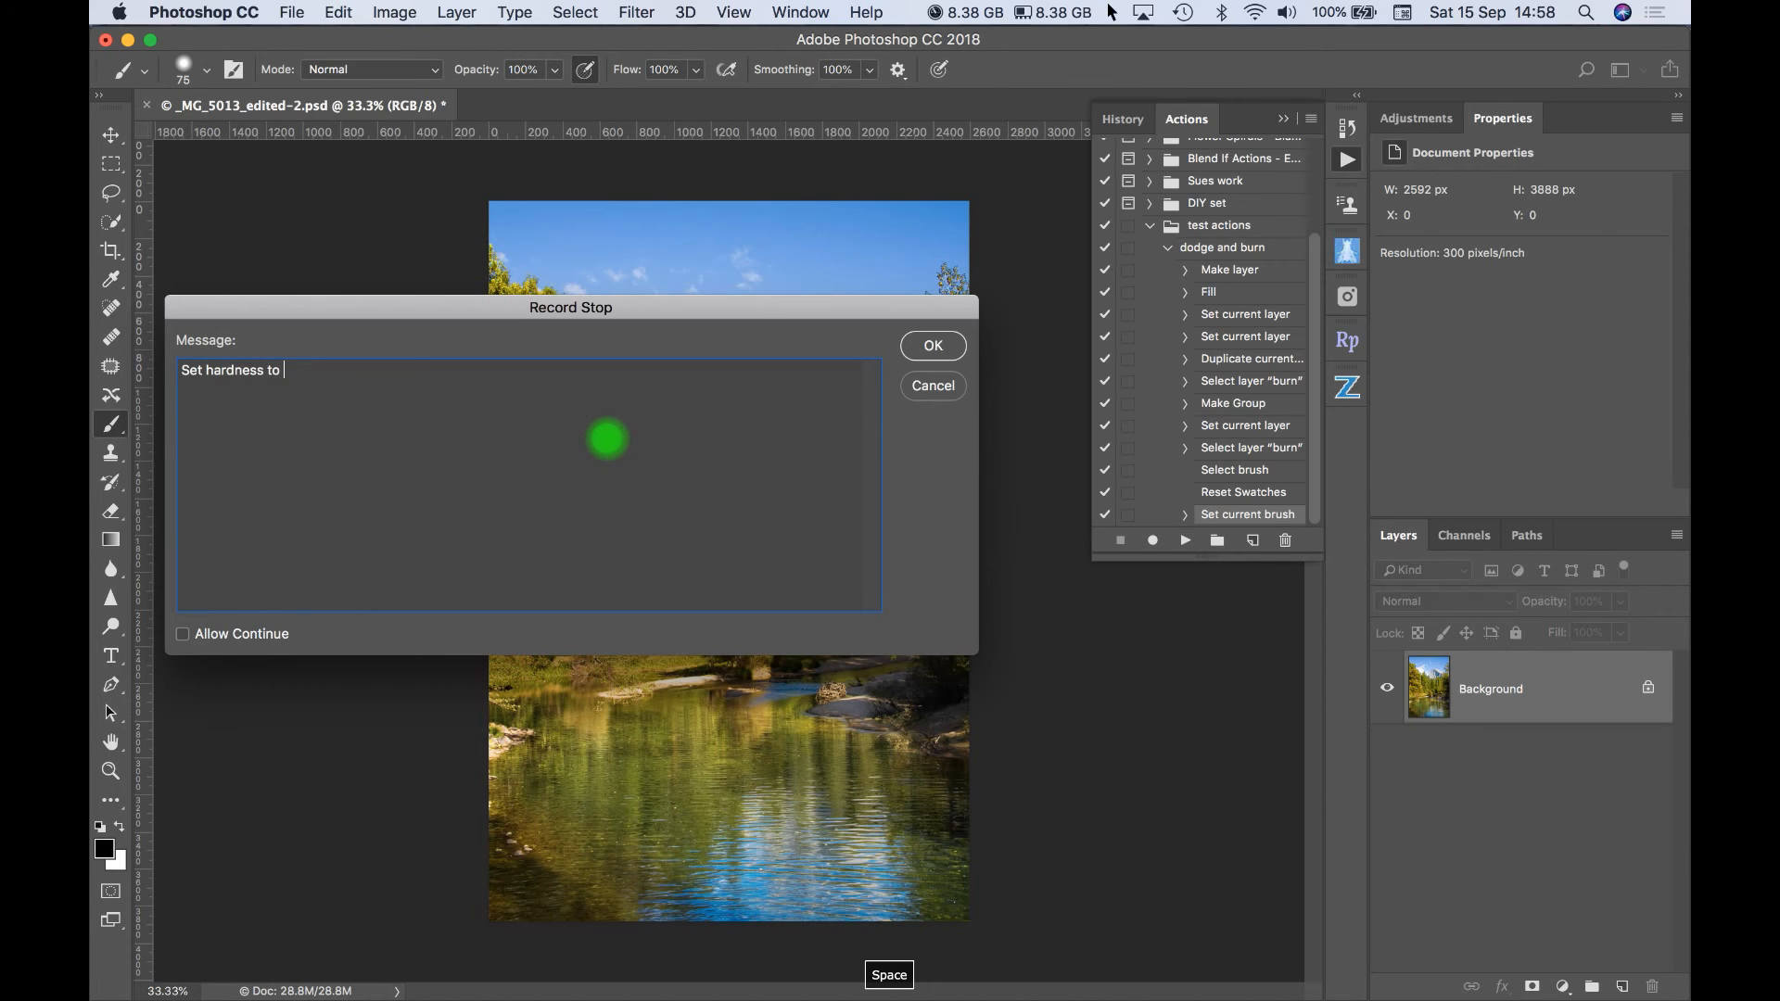
pyautogui.write('0%')
pyautogui.press('Return')
# - Add the message line "Set opacity to 15-20% and change as required during editing." and save the stop with Allow Continue enabled
pyautogui.write('Set opa')
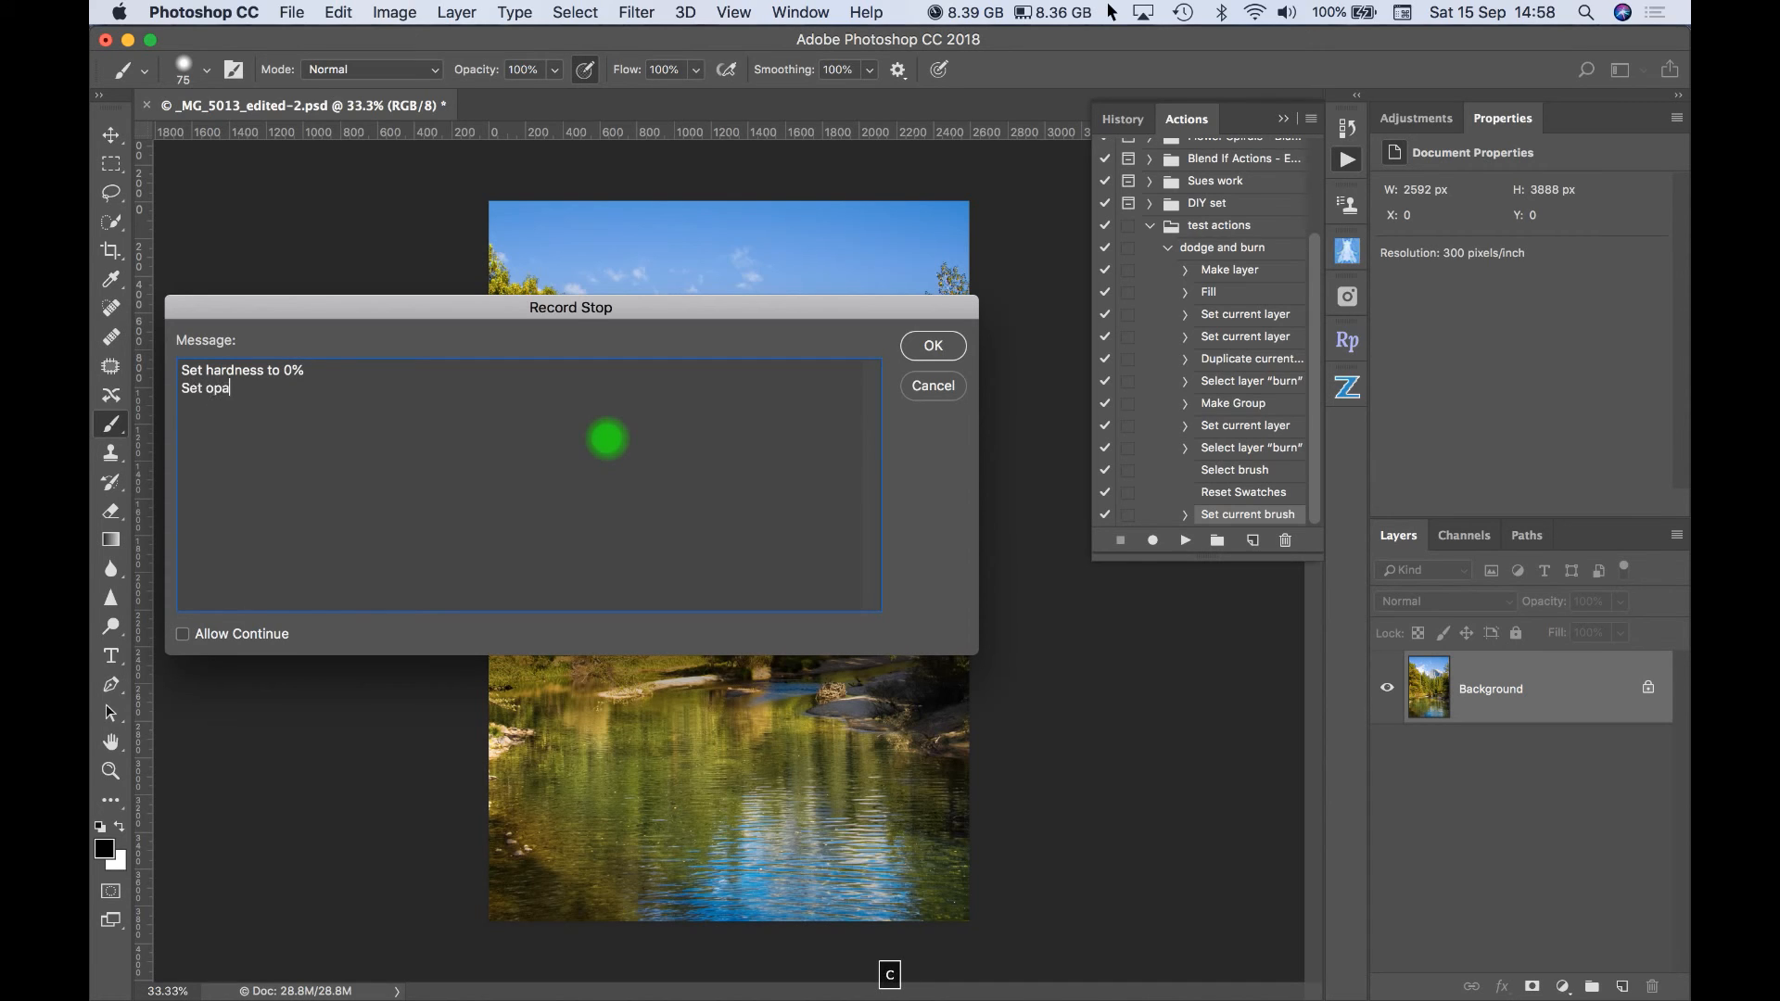
pyautogui.write('city to 15-20% ')
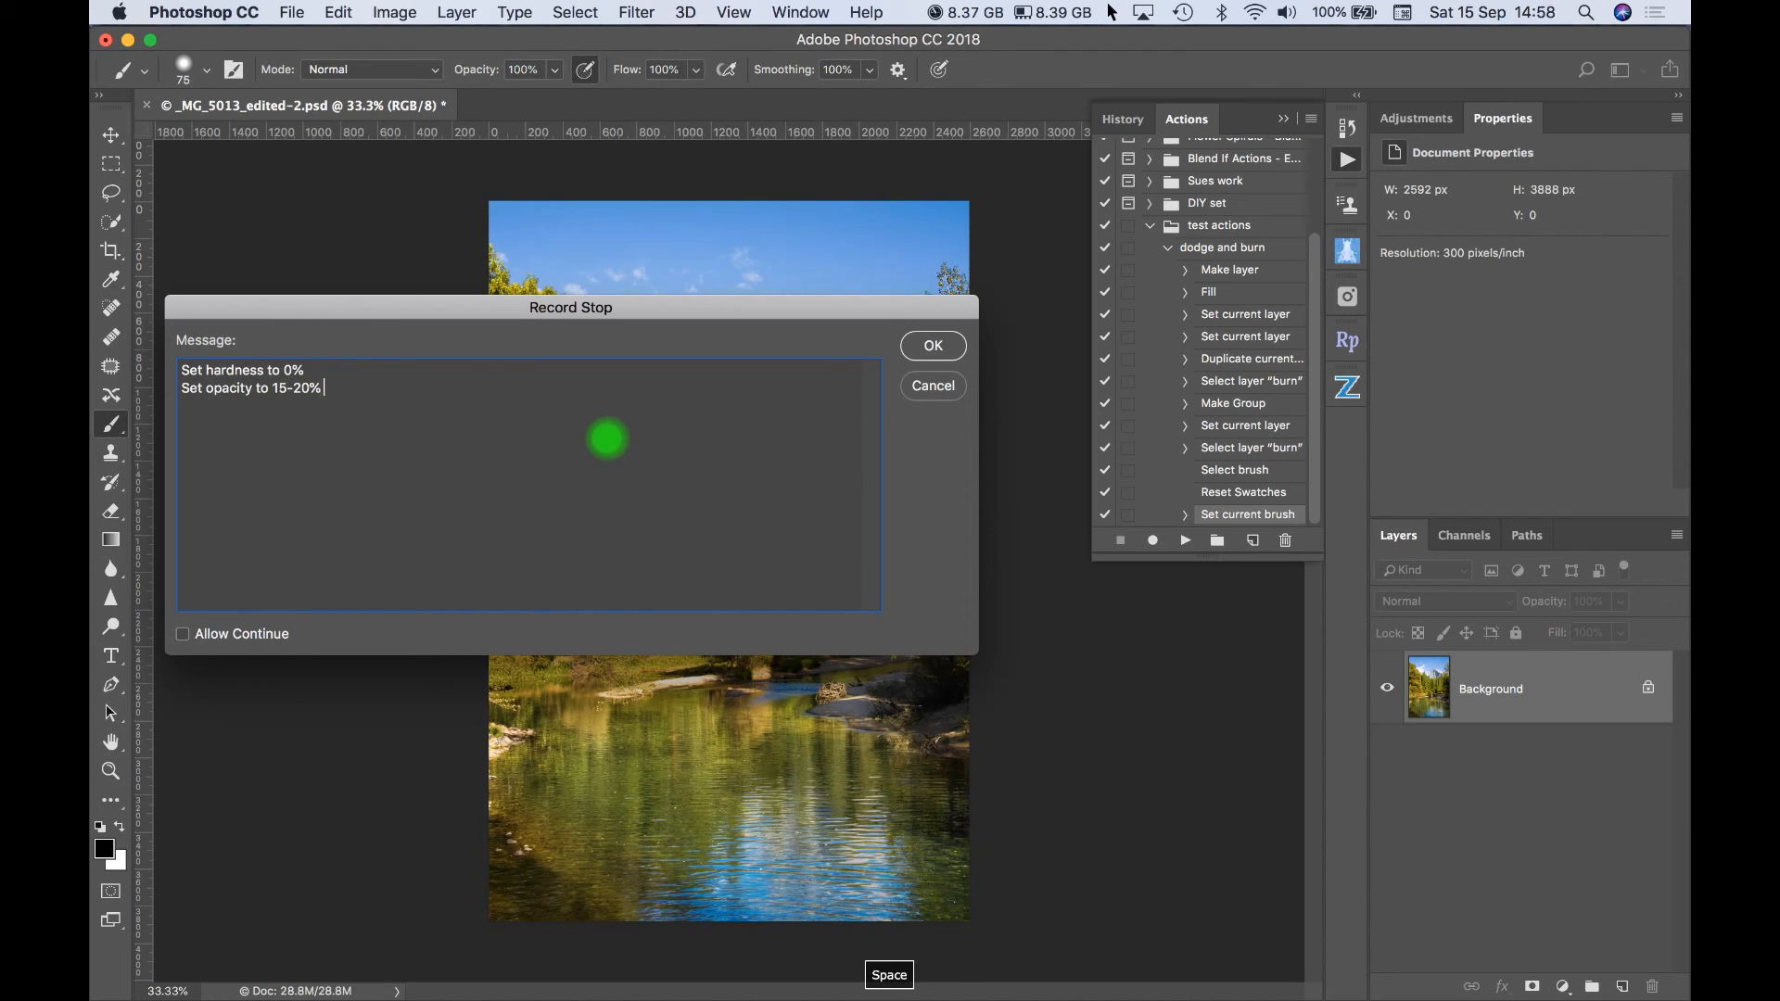
pyautogui.write('and change as required during editing.')
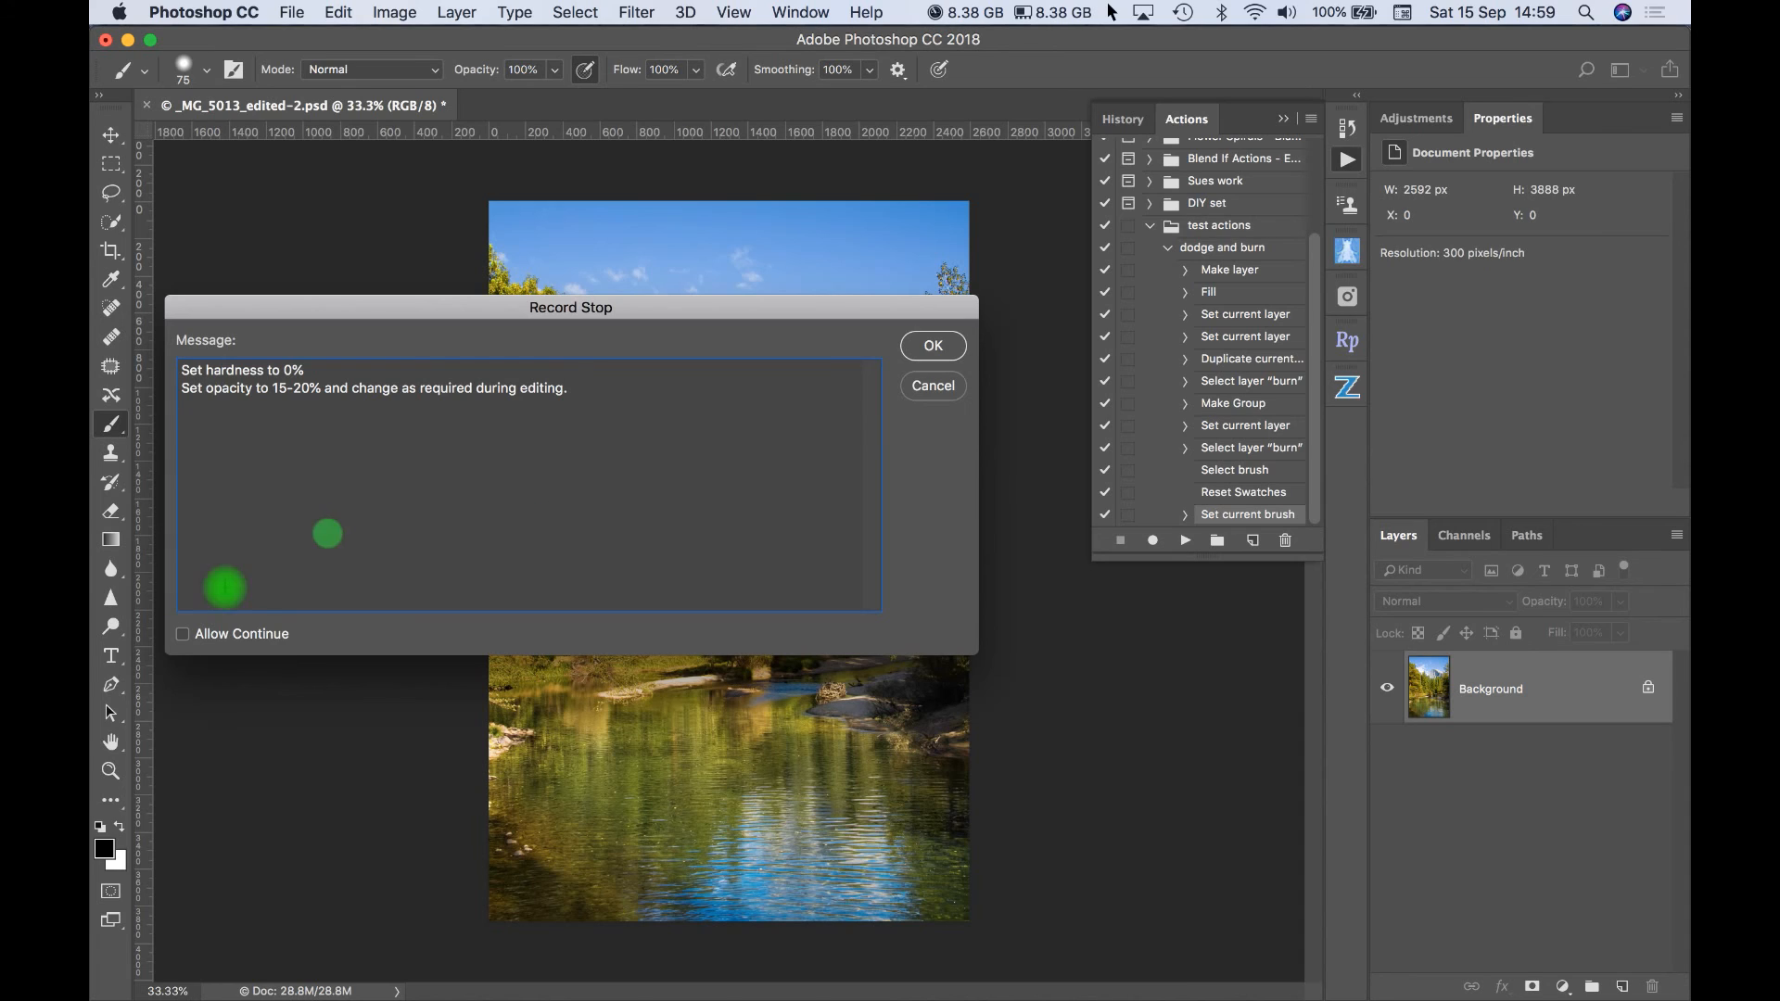
pyautogui.click(182, 636)
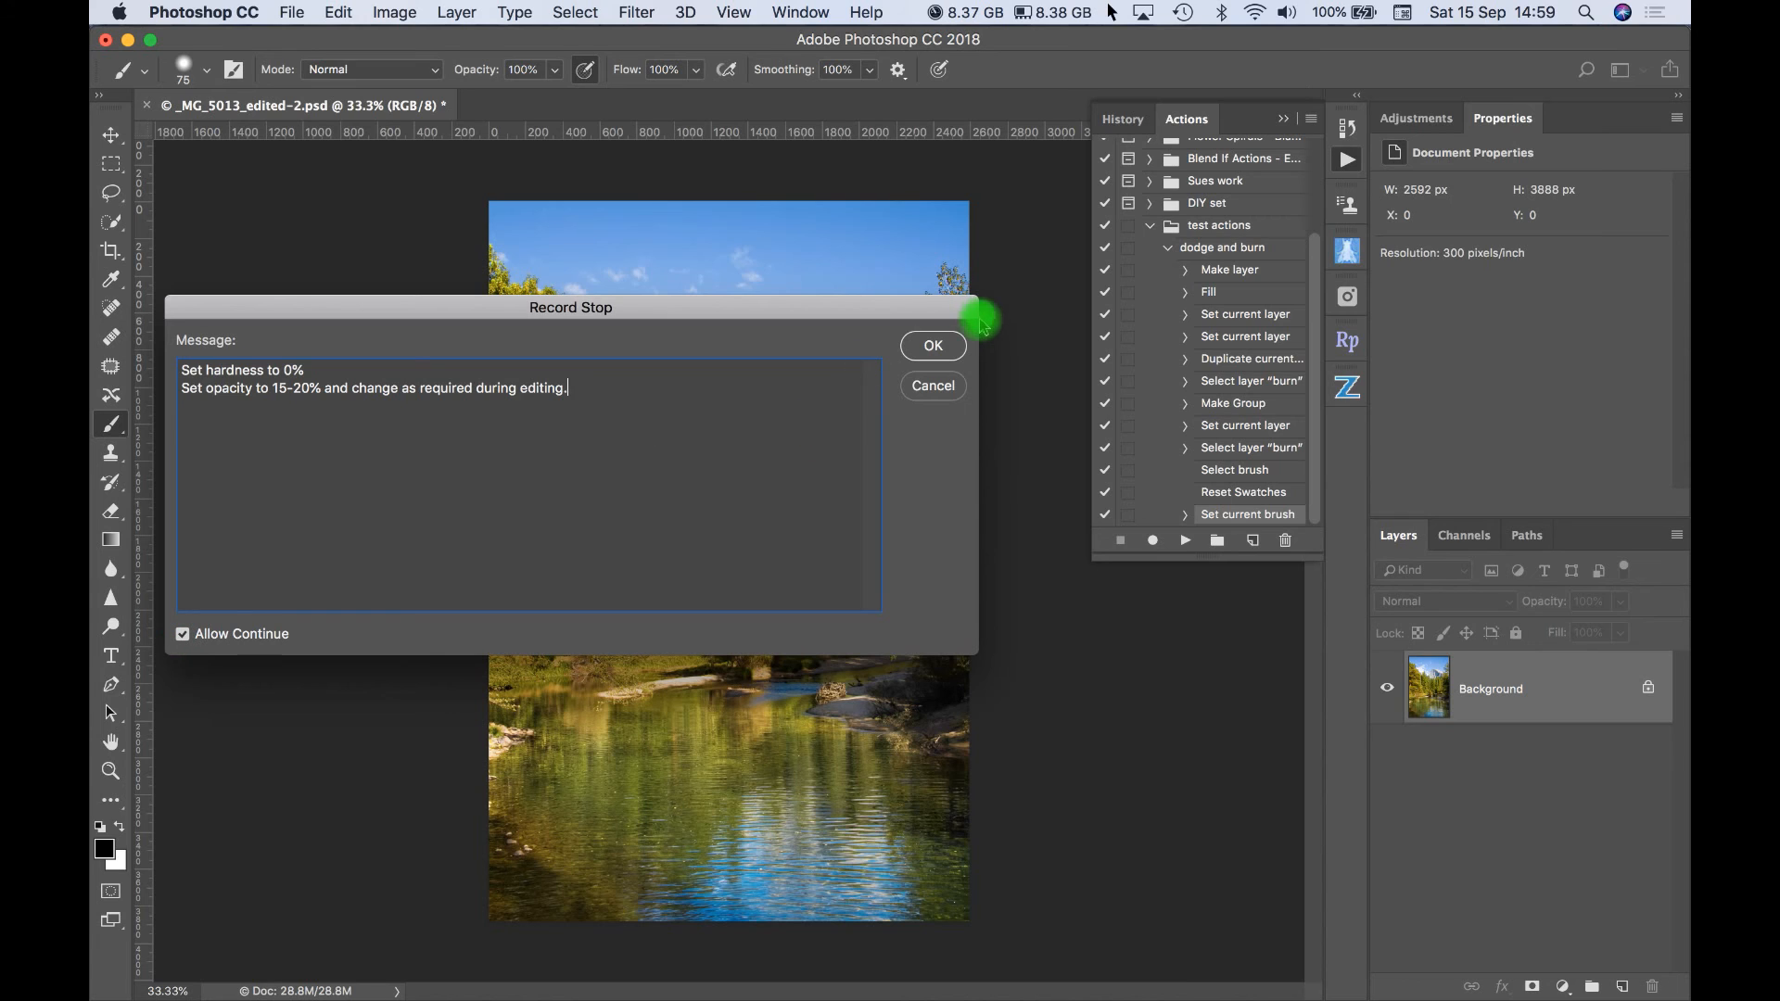
pyautogui.click(934, 346)
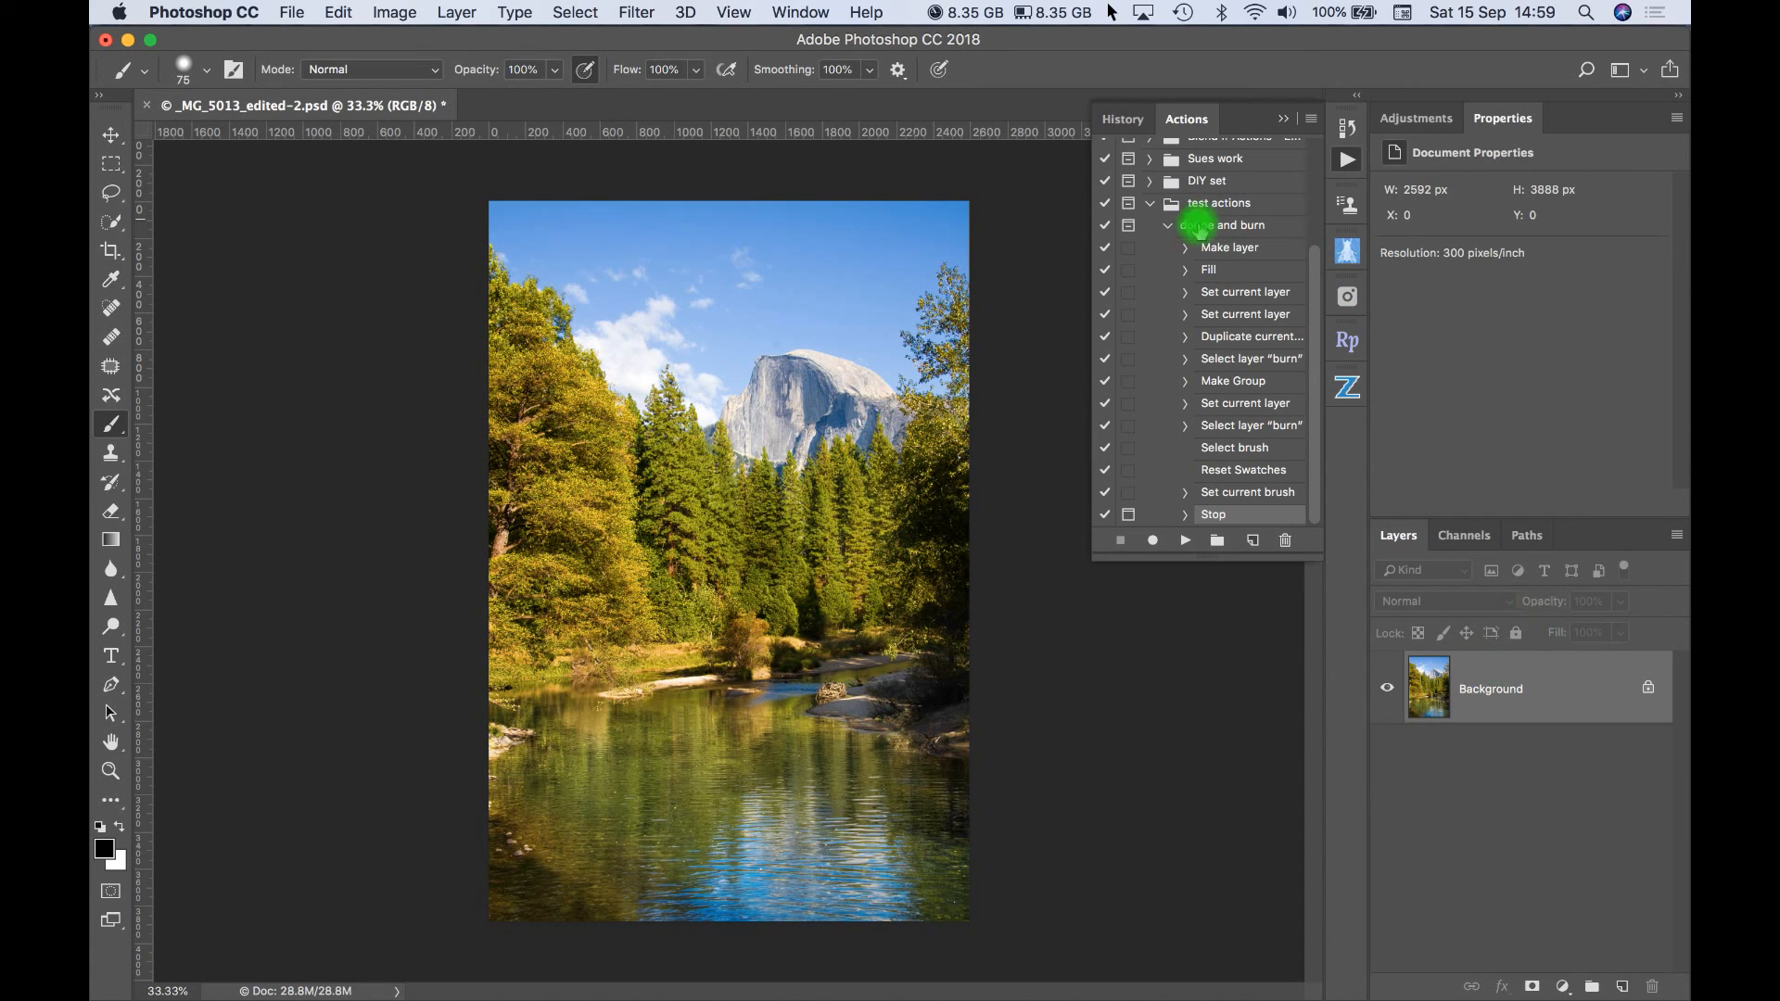
# - Play the whole dodge and burn action, continuing past its stop message, and delete the dodge and burn group it creates
pyautogui.click(1198, 228)
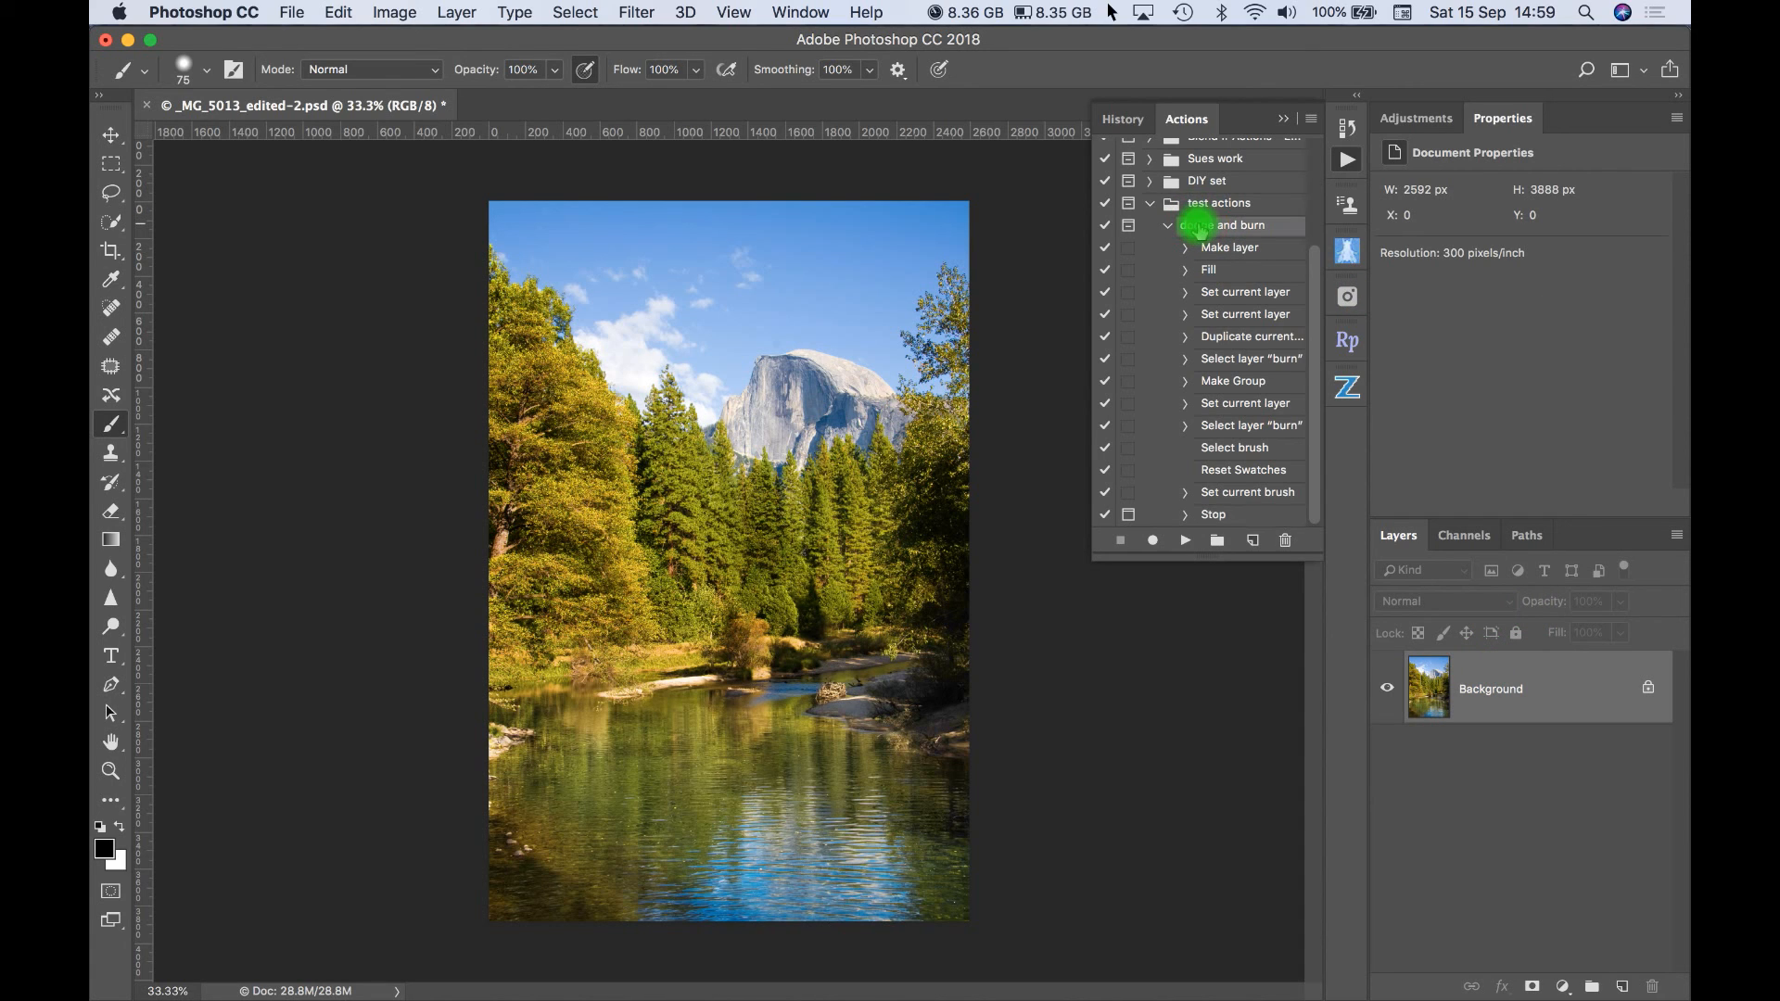
pyautogui.click(1187, 543)
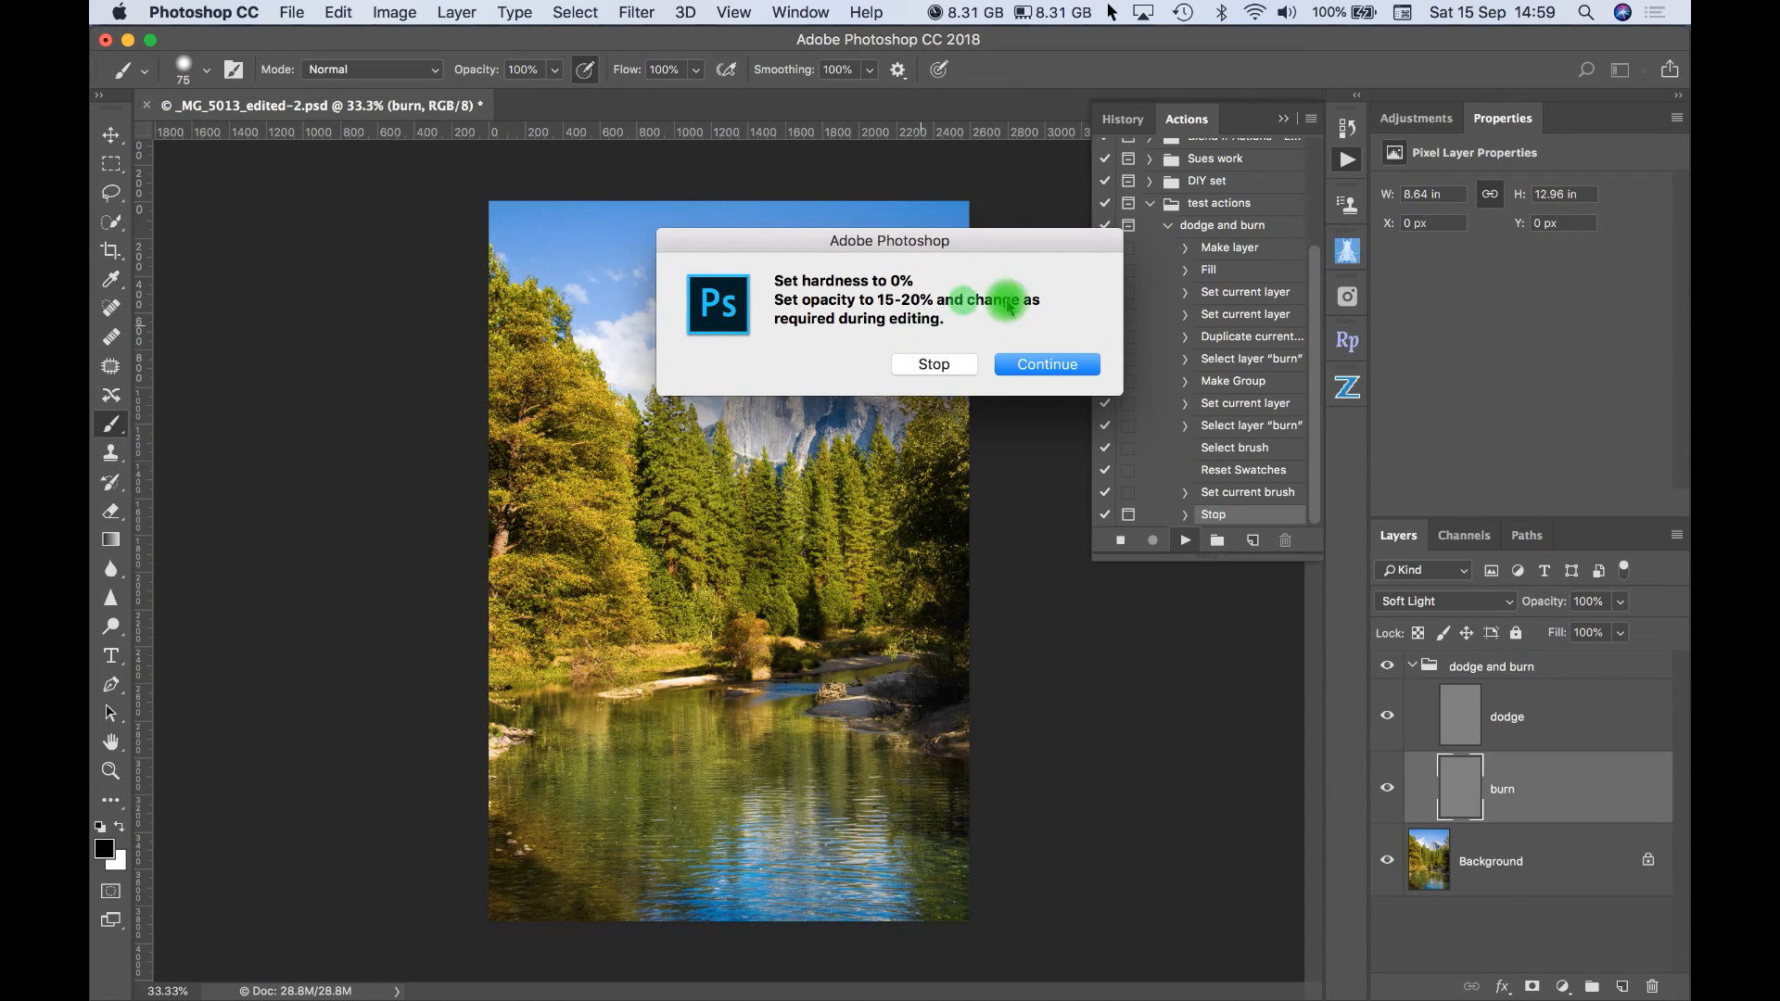
pyautogui.click(1046, 367)
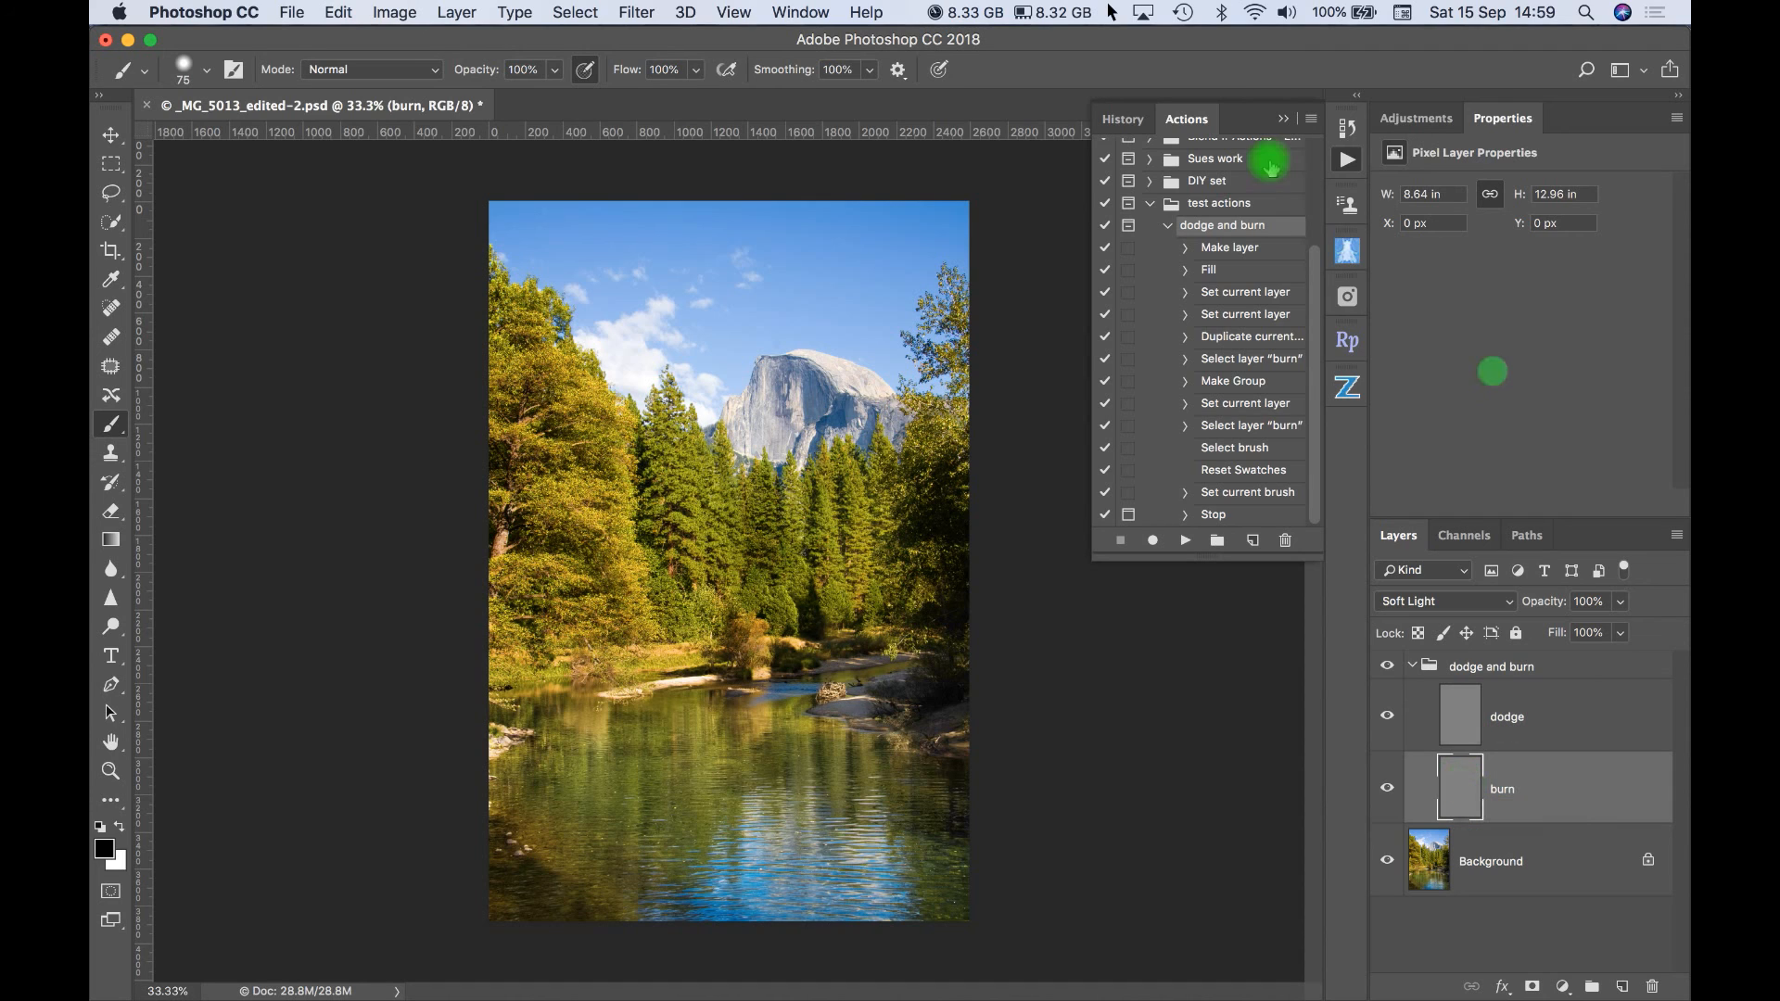
pyautogui.click(1167, 227)
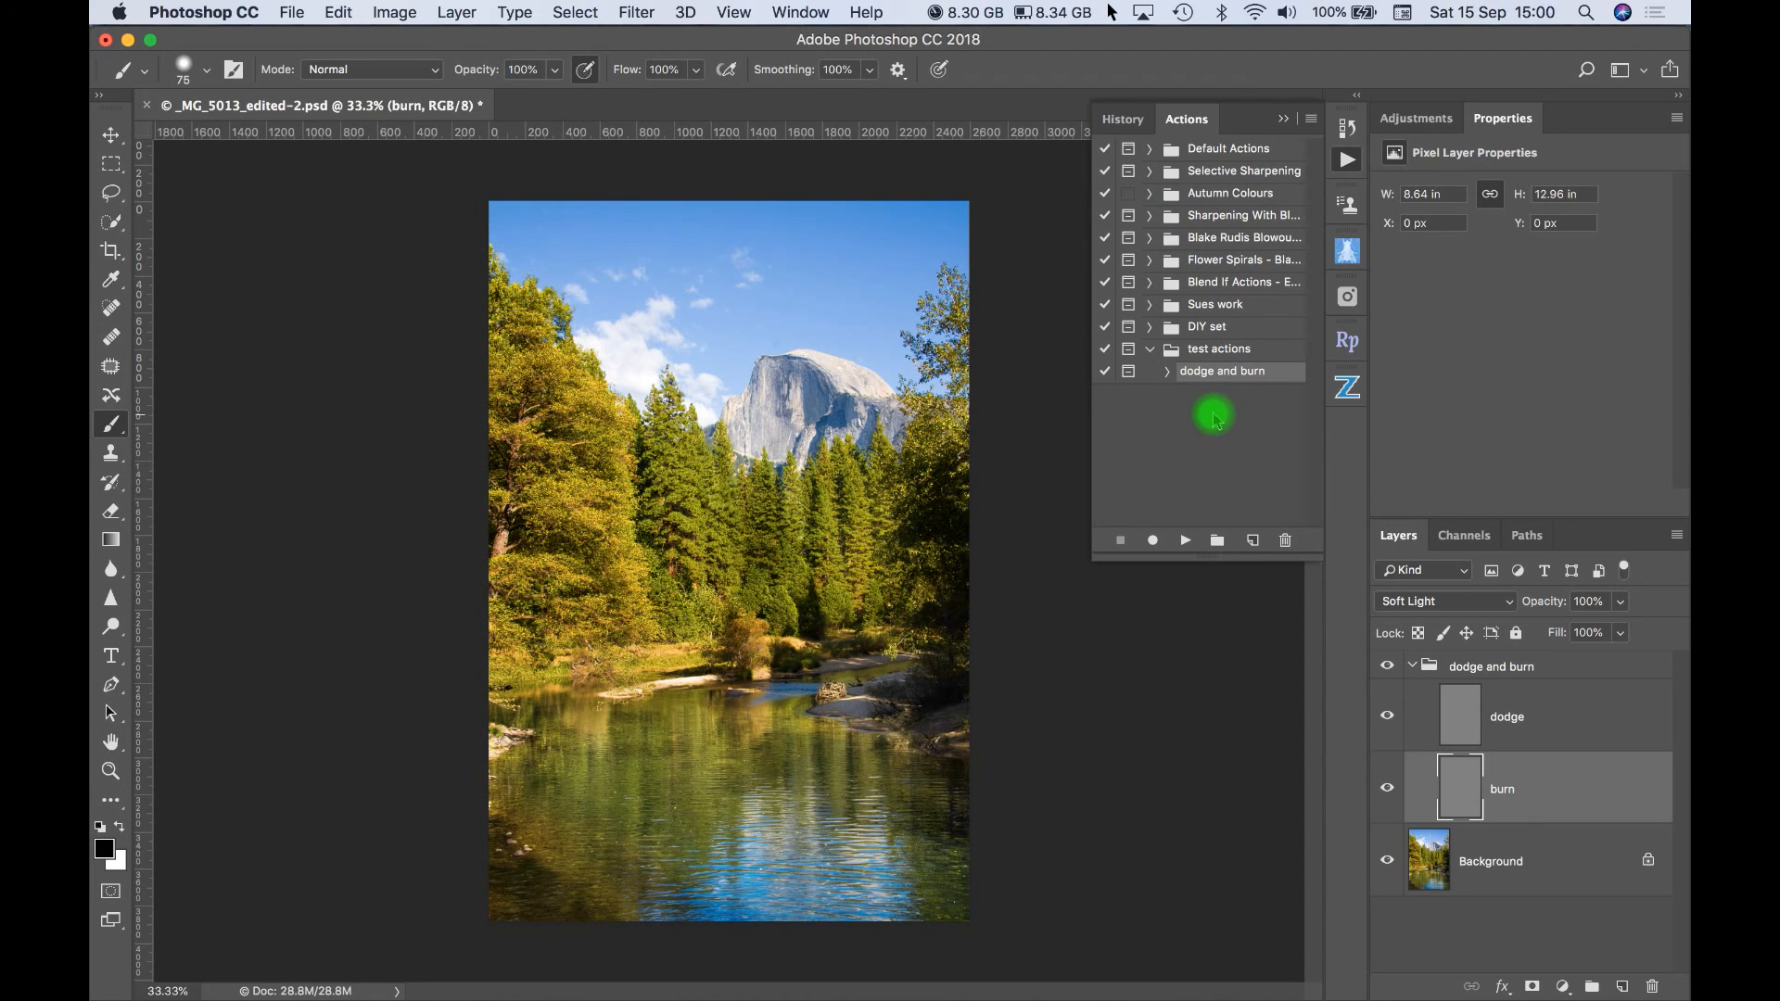
pyautogui.moveTo(1460, 670)
pyautogui.mouseDown()
pyautogui.moveTo(1632, 833)
pyautogui.moveTo(1652, 986)
pyautogui.mouseUp()
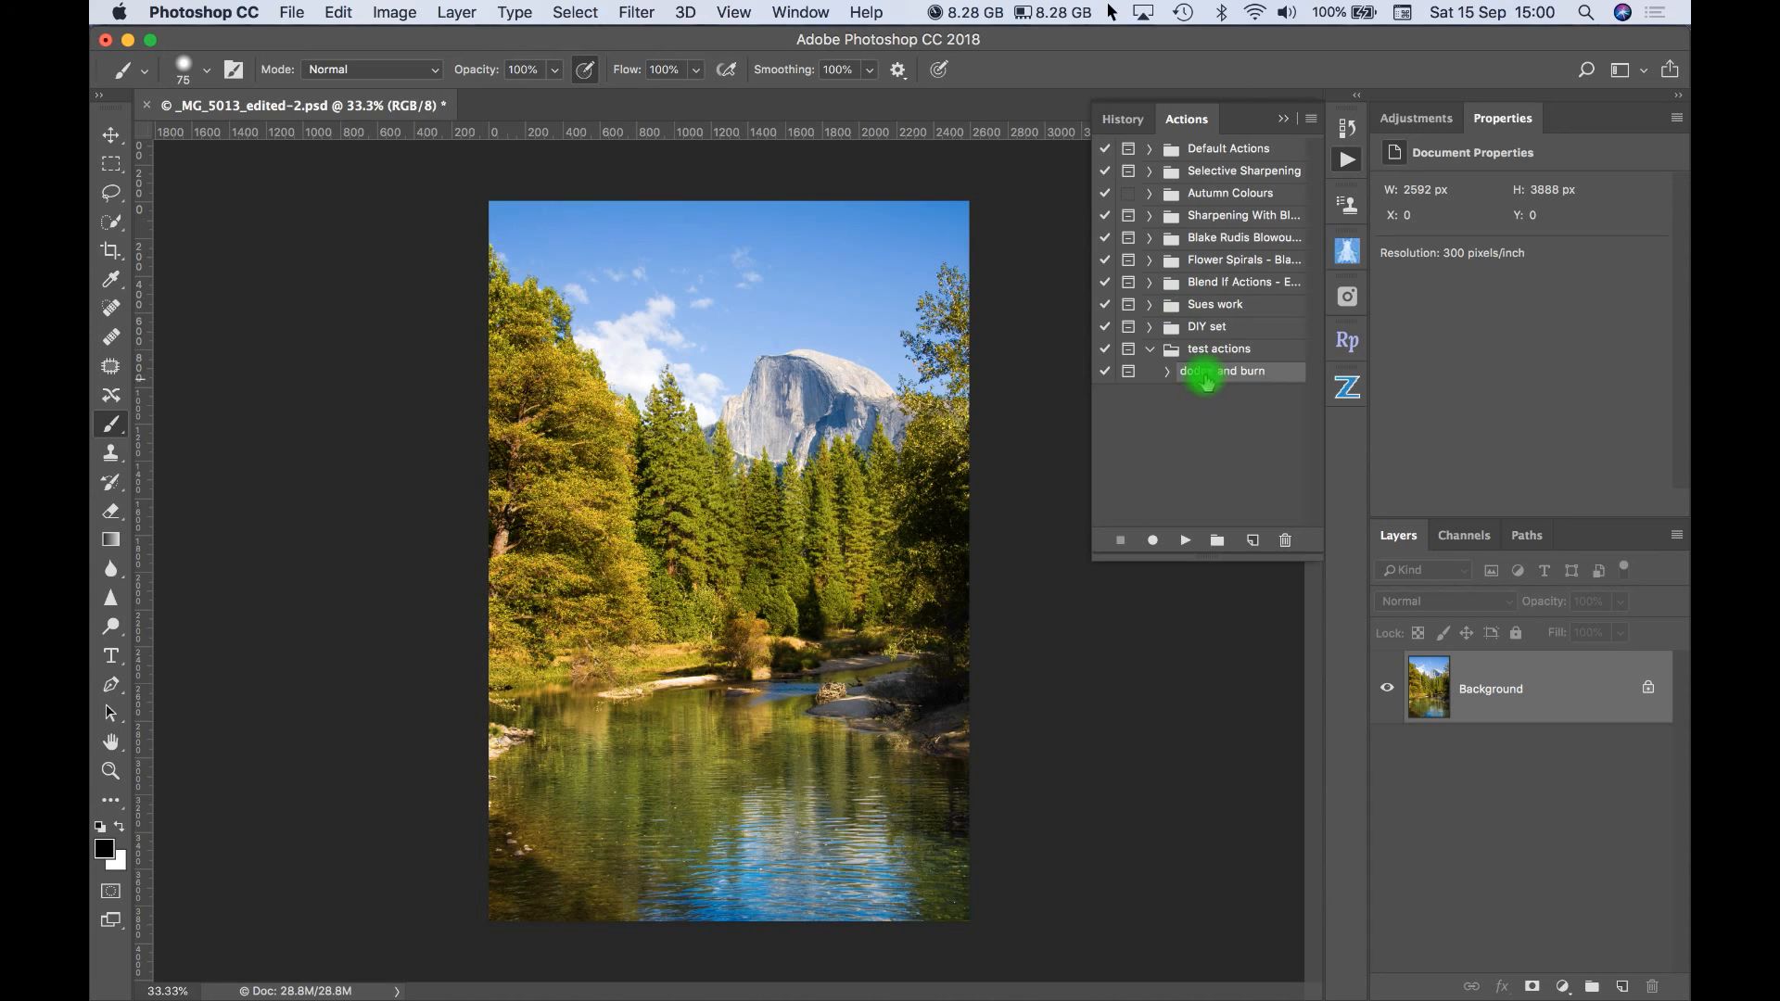
# - Replay the collapsed dodge and burn action, continue past its stop message and hide the actions list
pyautogui.click(1184, 540)
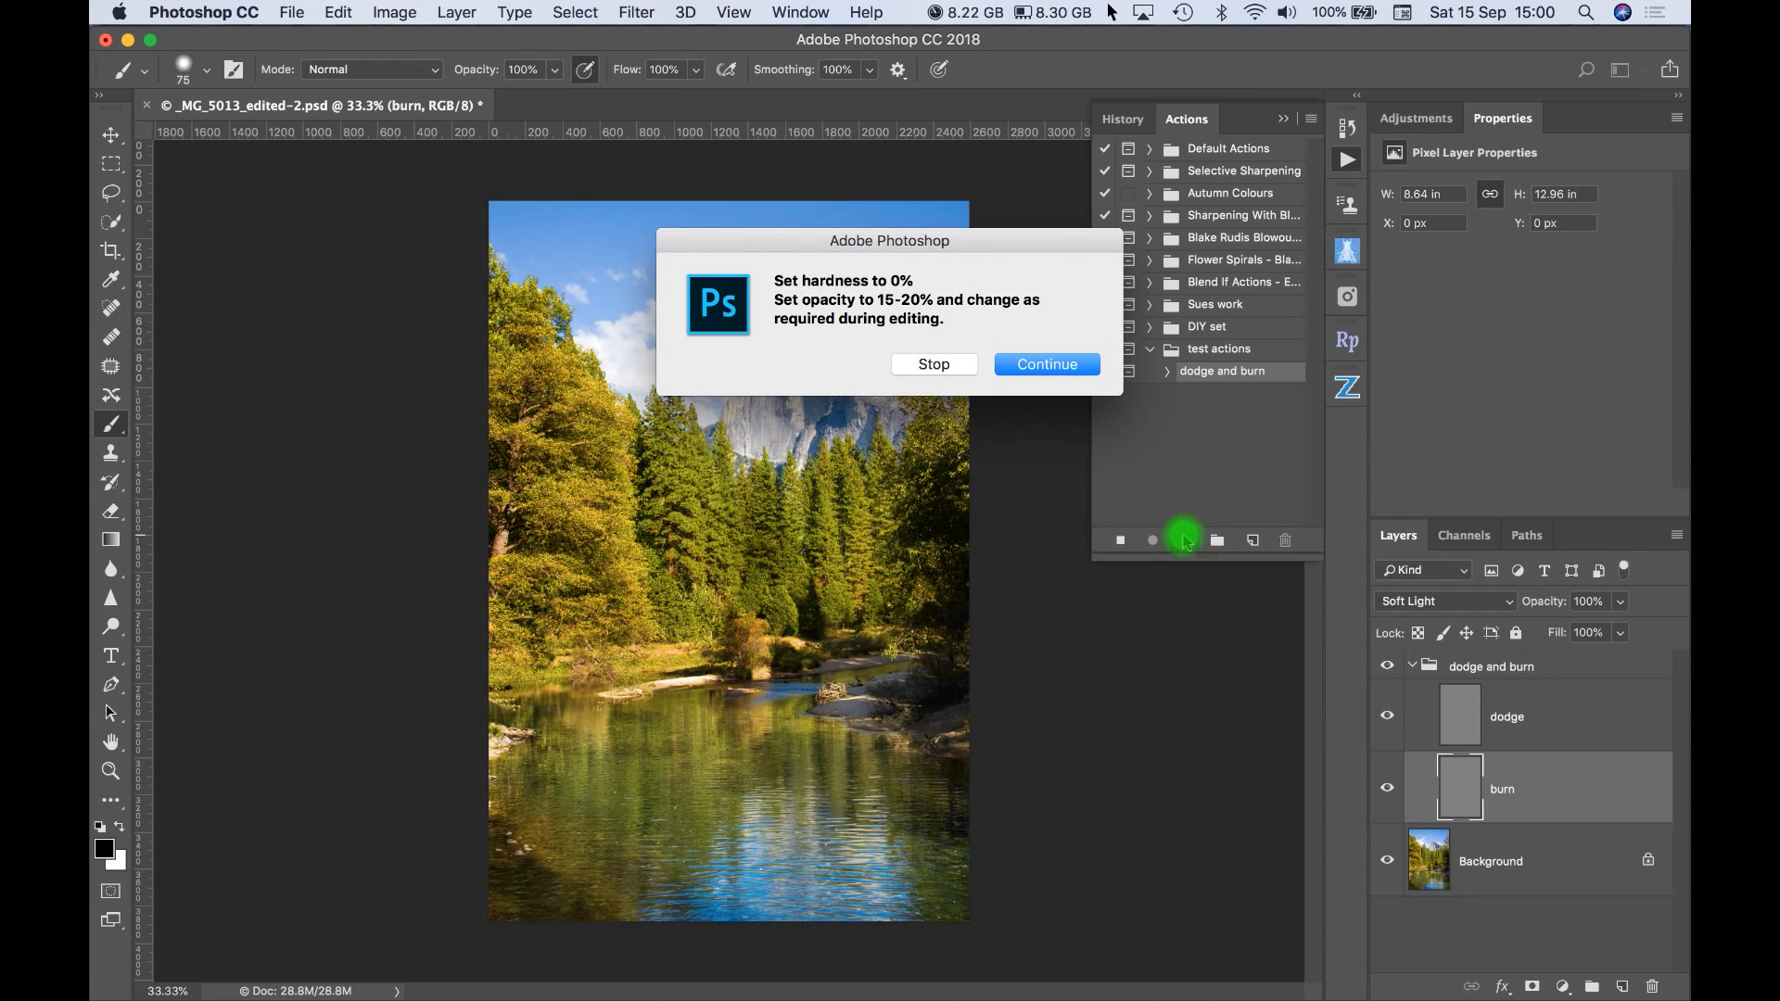
pyautogui.click(1062, 361)
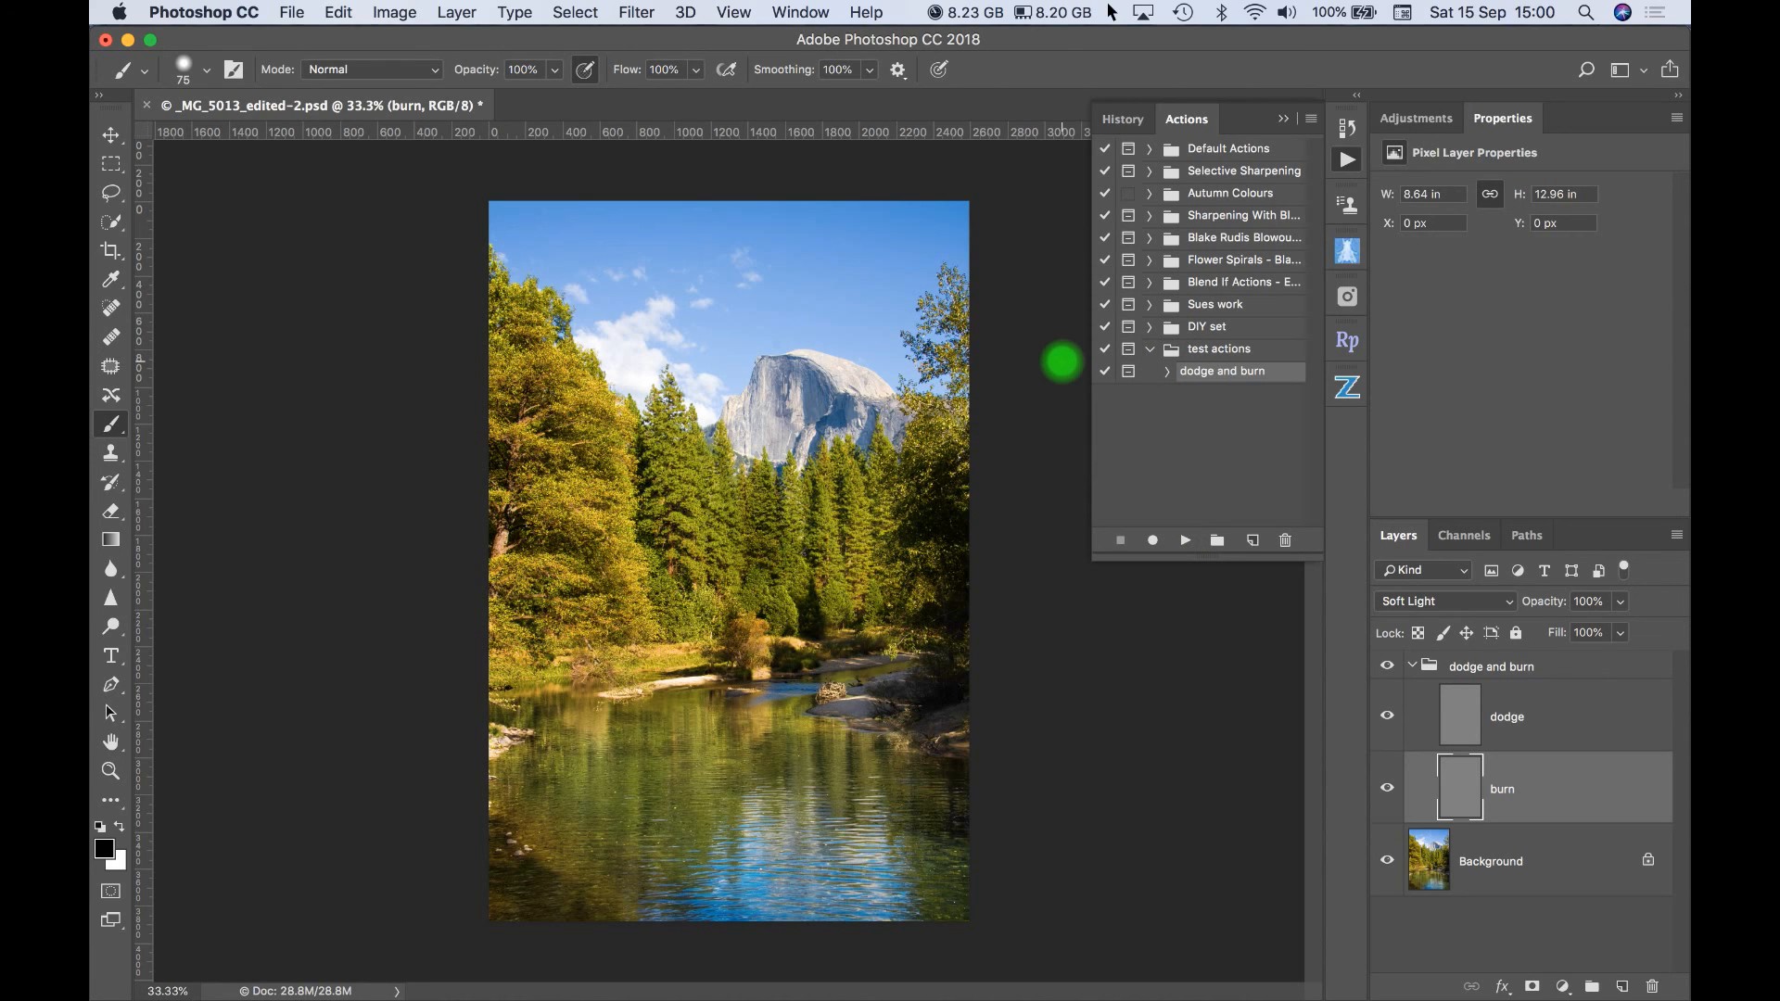
pyautogui.click(1281, 122)
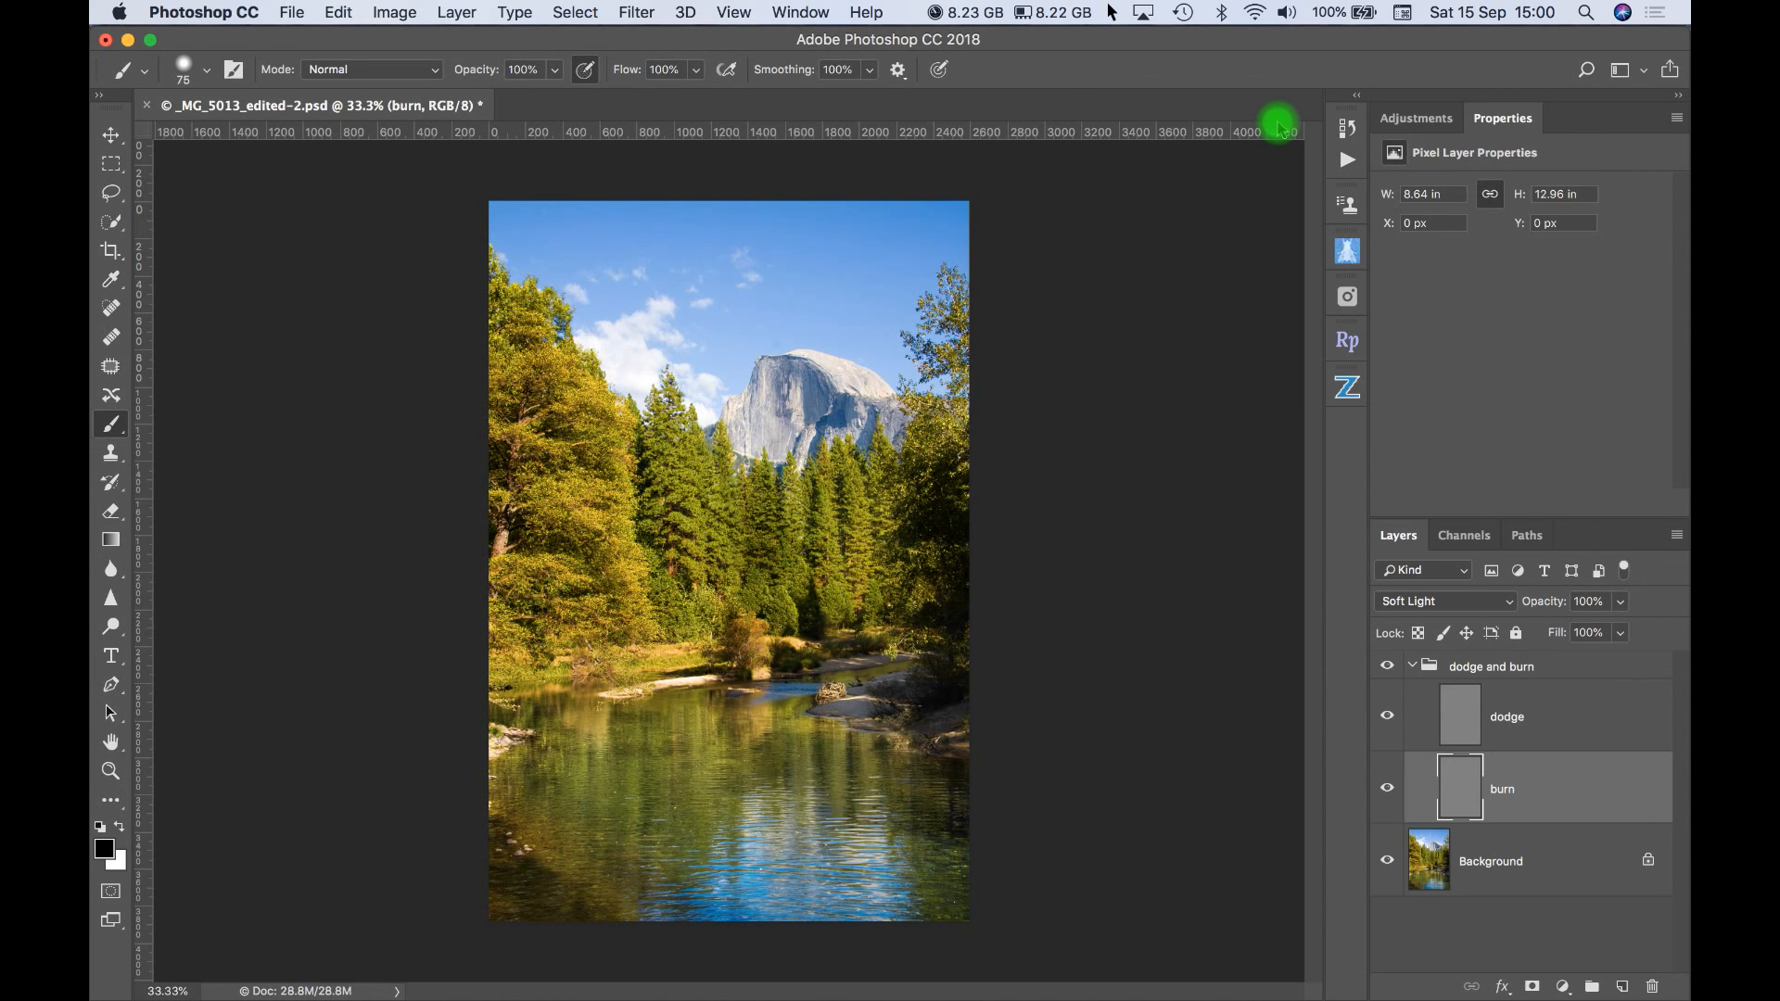